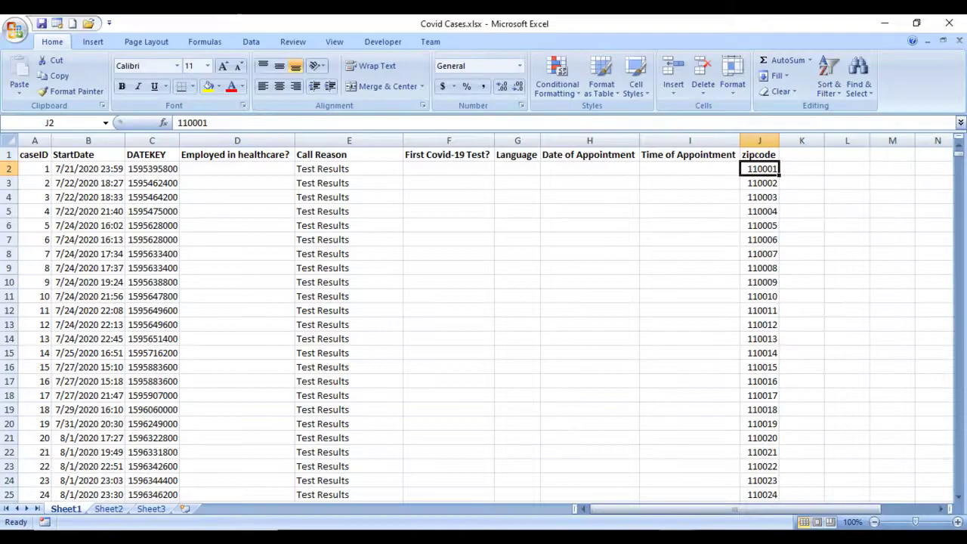
Examine the Covid Cases columns caseID, StartDate, DATEKEY, Employed in healthcare? and Call Reason.
click(406, 326)
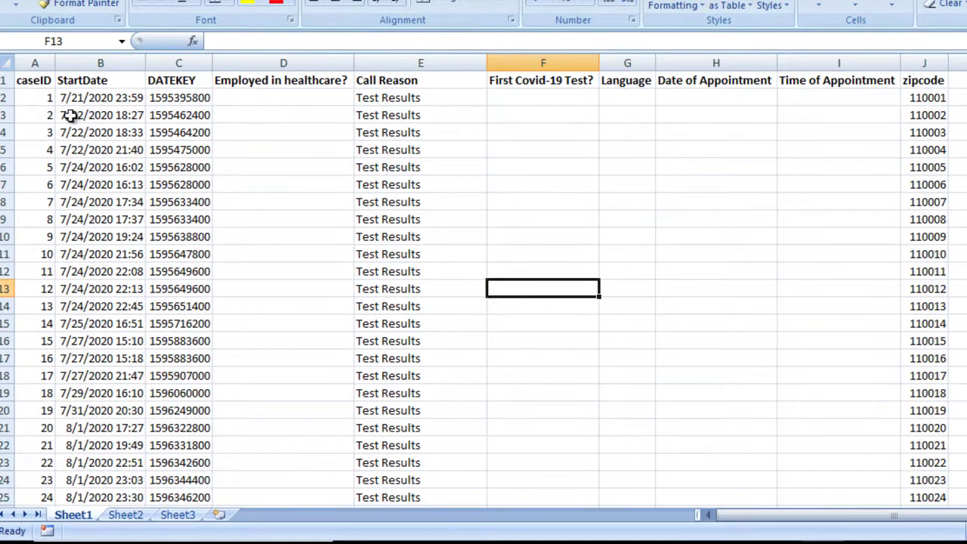
click(39, 85)
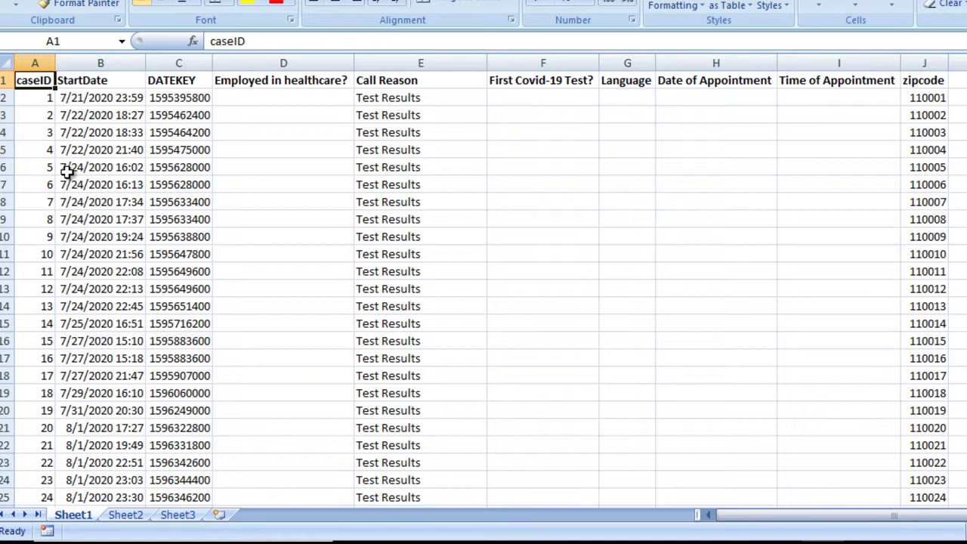
click(25, 97)
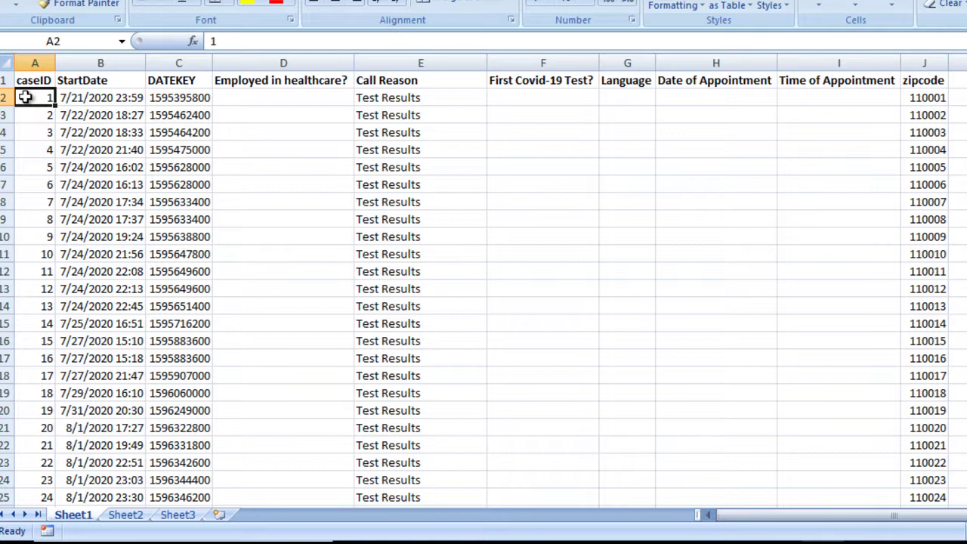
click(76, 97)
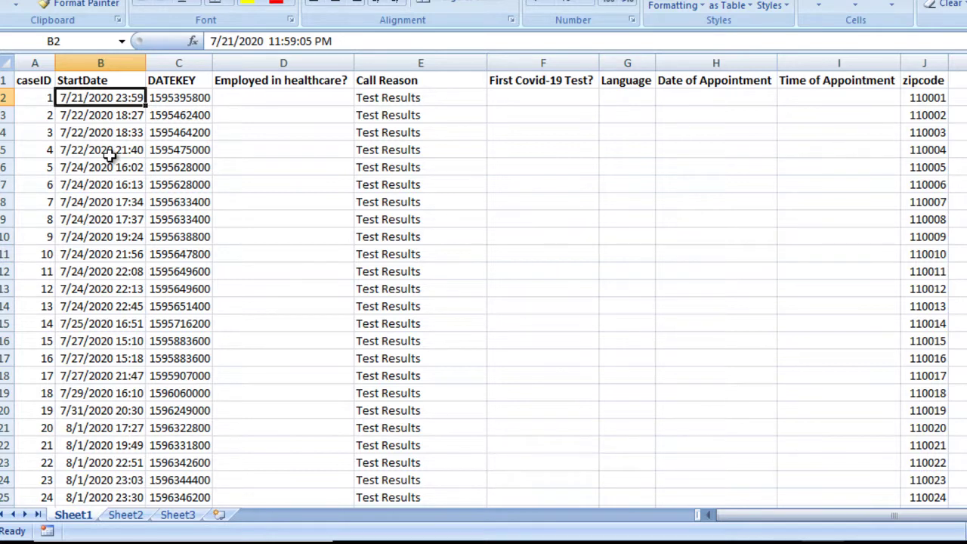
click(168, 98)
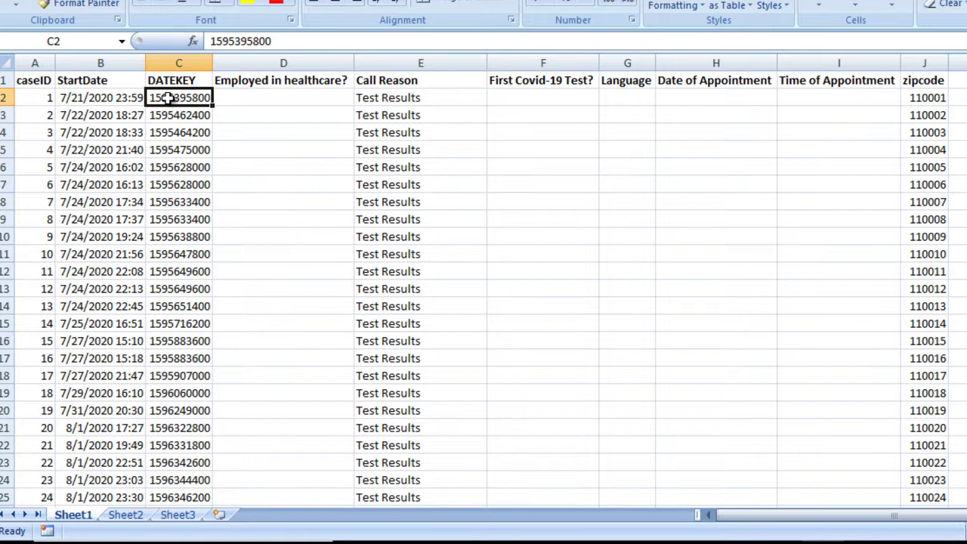
click(245, 98)
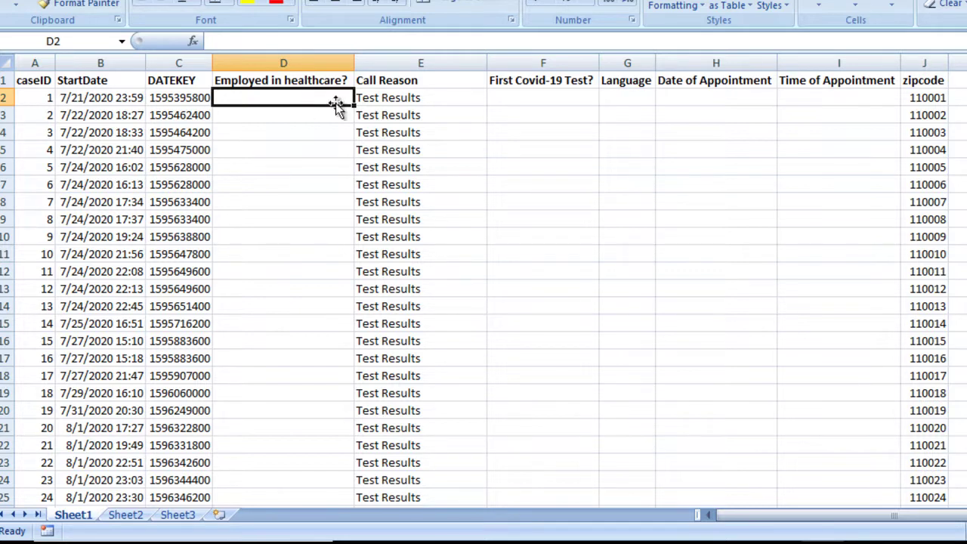
click(390, 97)
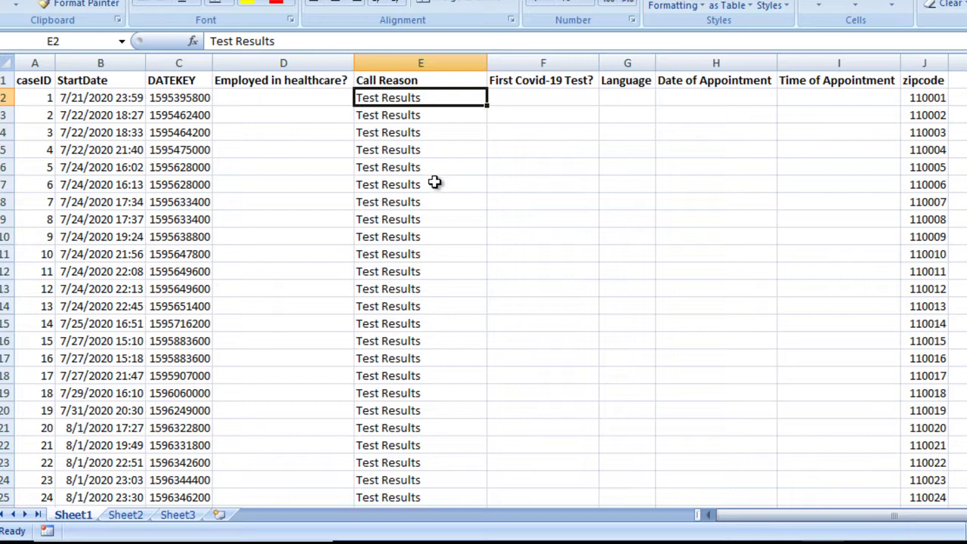
Add filters to the header row and view the list of available Call Reason values without filtering the data.
key(Up)
key(ctrl+shift+l)
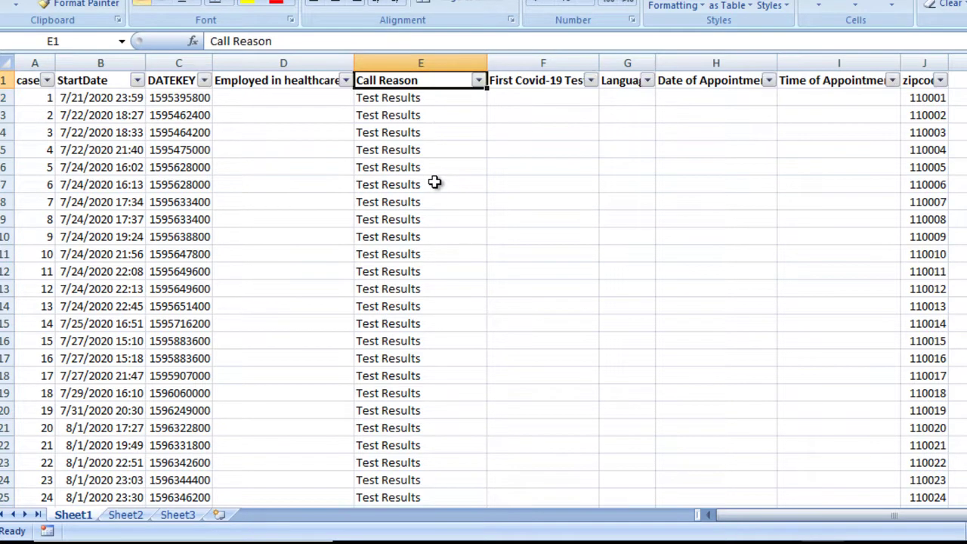
key(alt+Down)
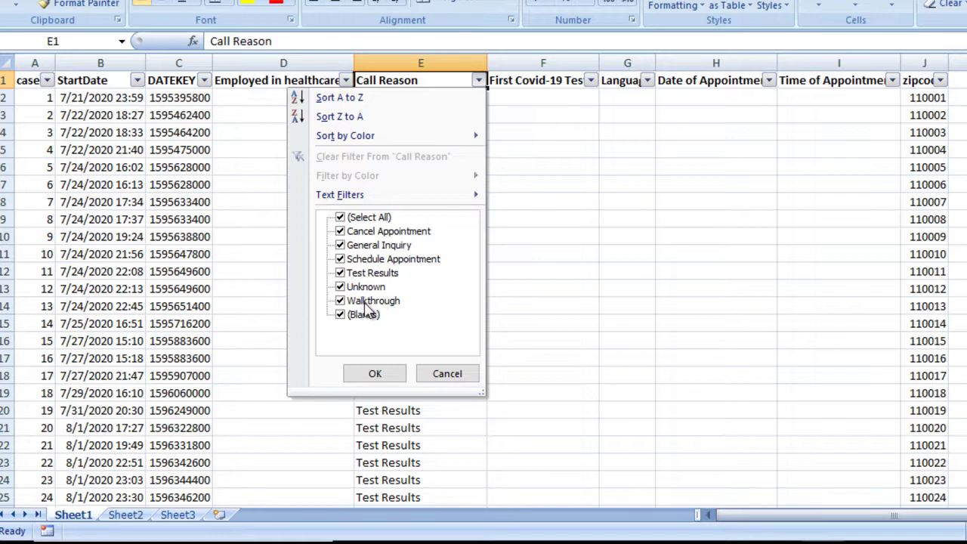
click(442, 383)
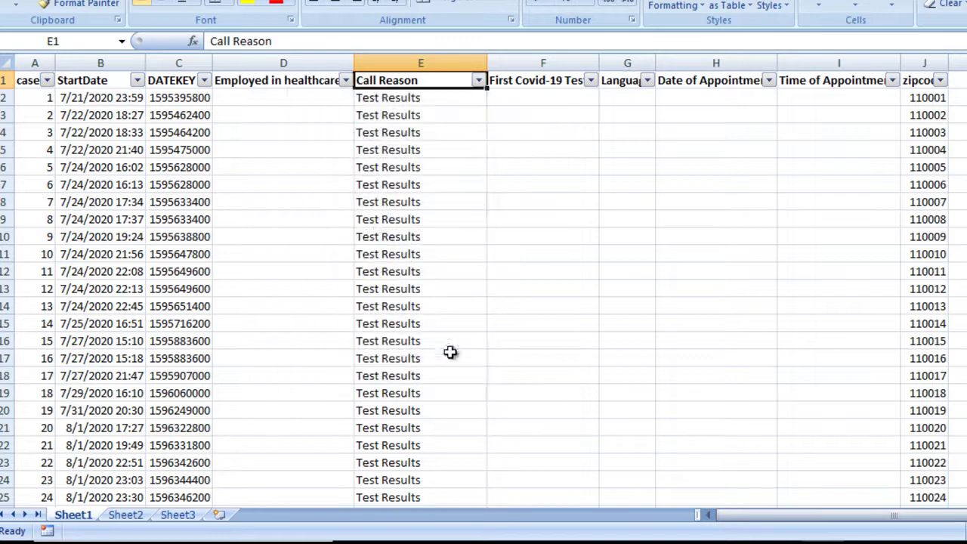
Examine the remaining column headers from First Covid-19 Test? and Language through Date and Time of Appointment to zipcode.
click(428, 148)
key(Up)
key(Up)
key(Up)
key(Up)
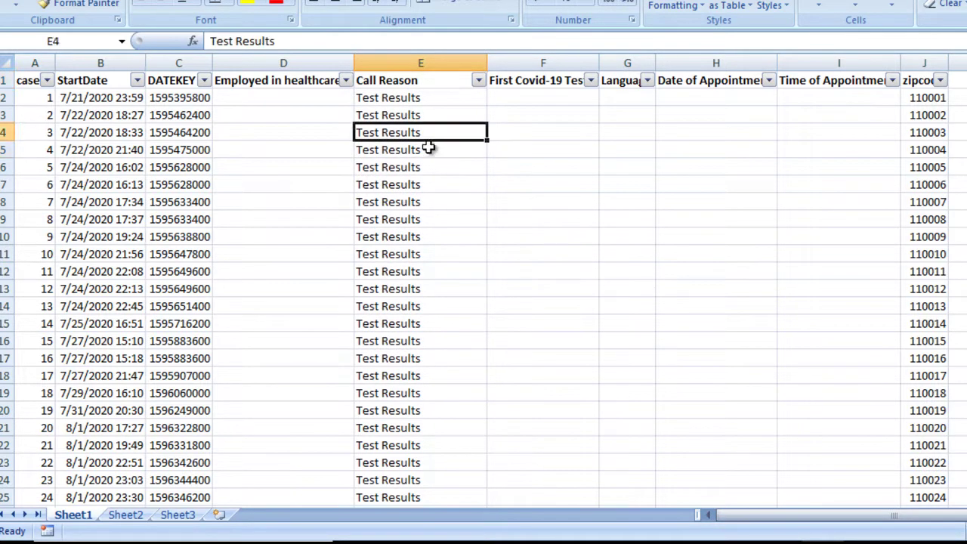
key(Right)
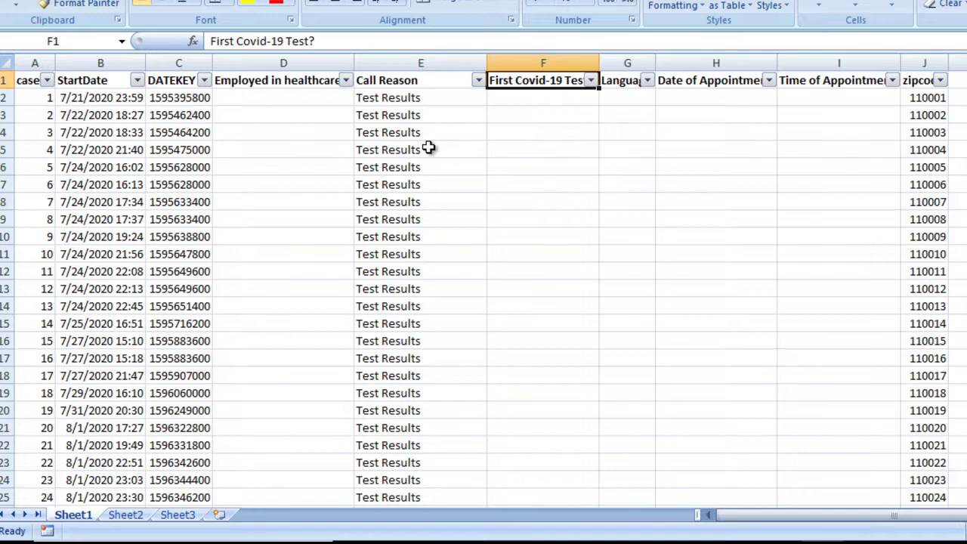
key(Right)
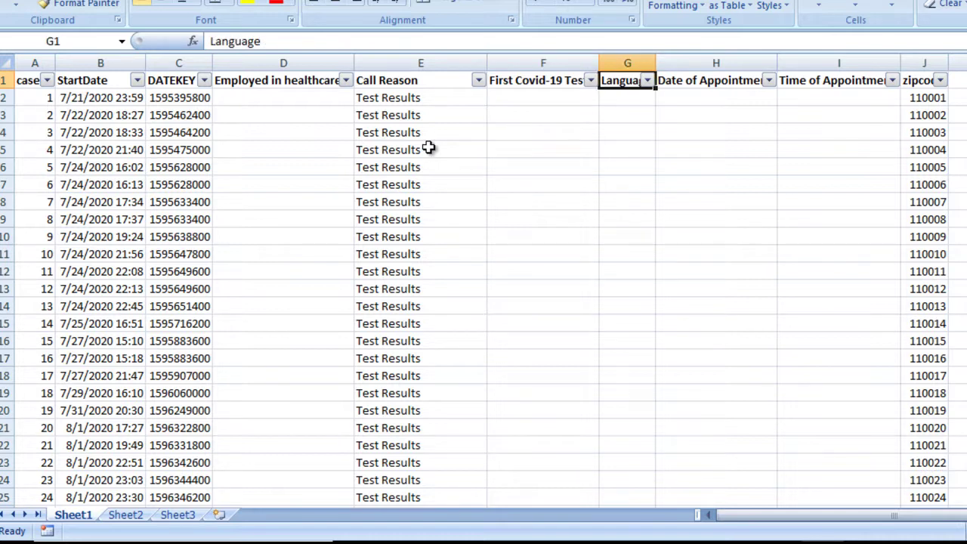
key(Right)
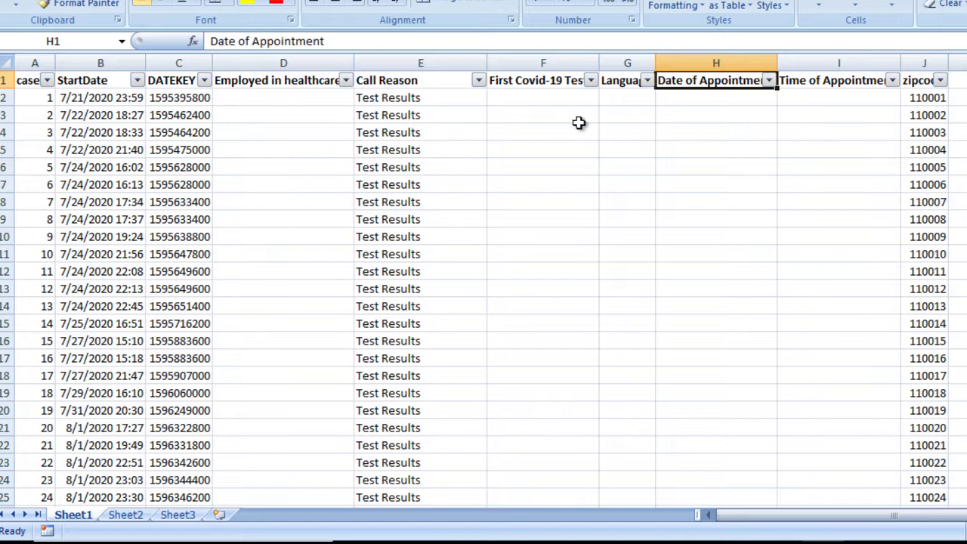
click(731, 103)
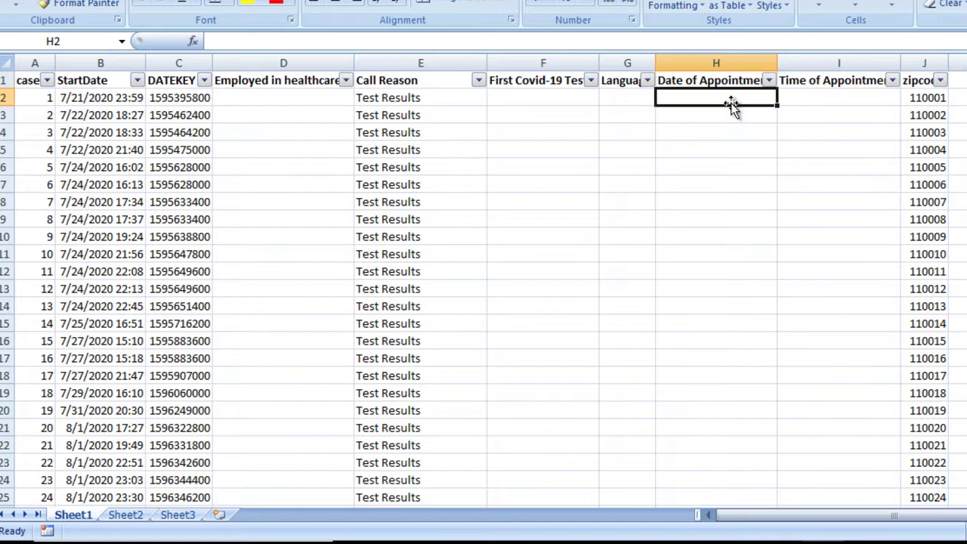
key(Up)
key(Right)
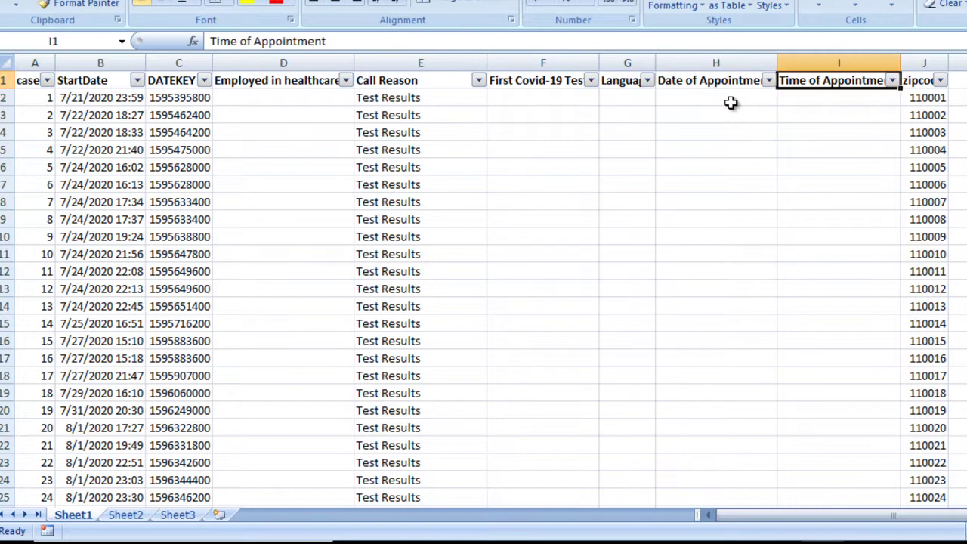
key(Right)
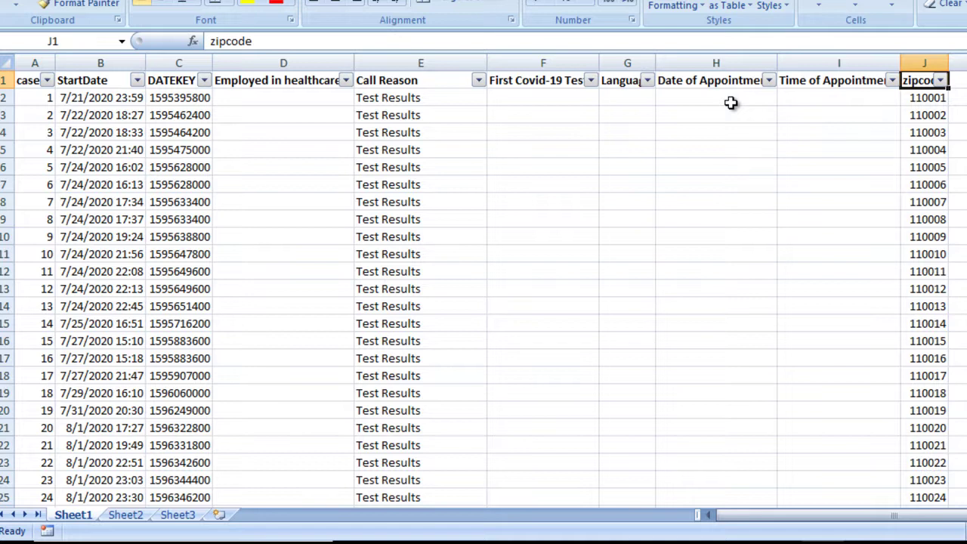
Open all_india_PO_list.xlsx from the 7-Health Care folder and examine its columns from pincode through latitude.
key(alt+Tab)
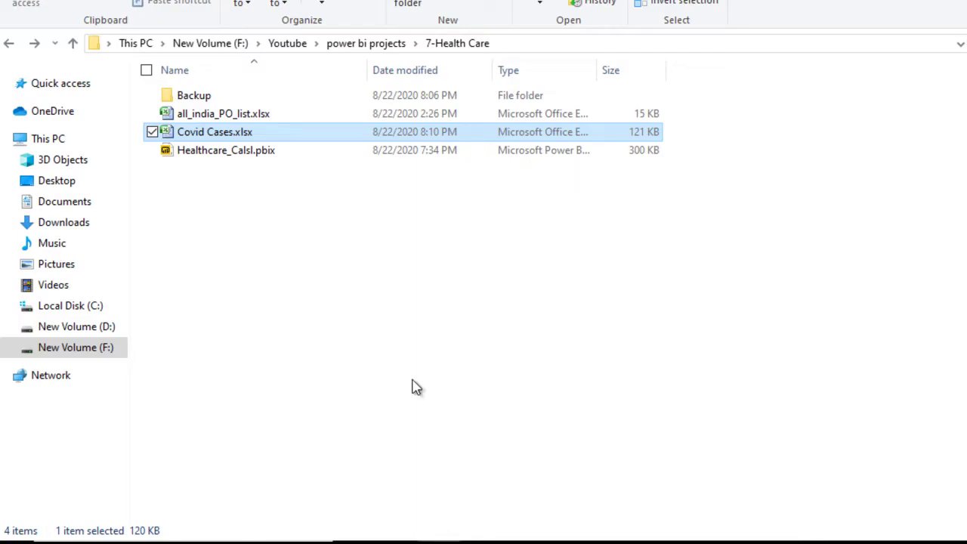
double_click(461, 114)
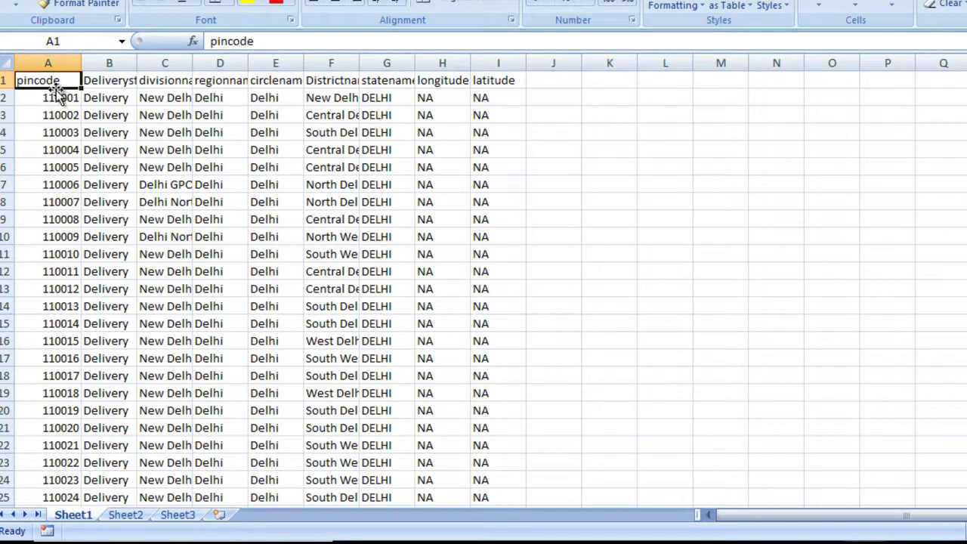
click(121, 84)
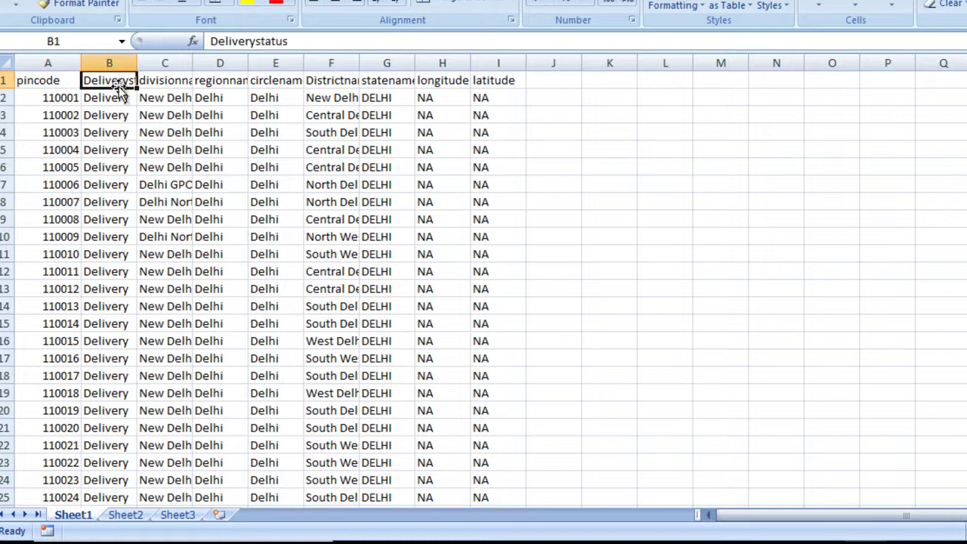
click(184, 84)
key(Down)
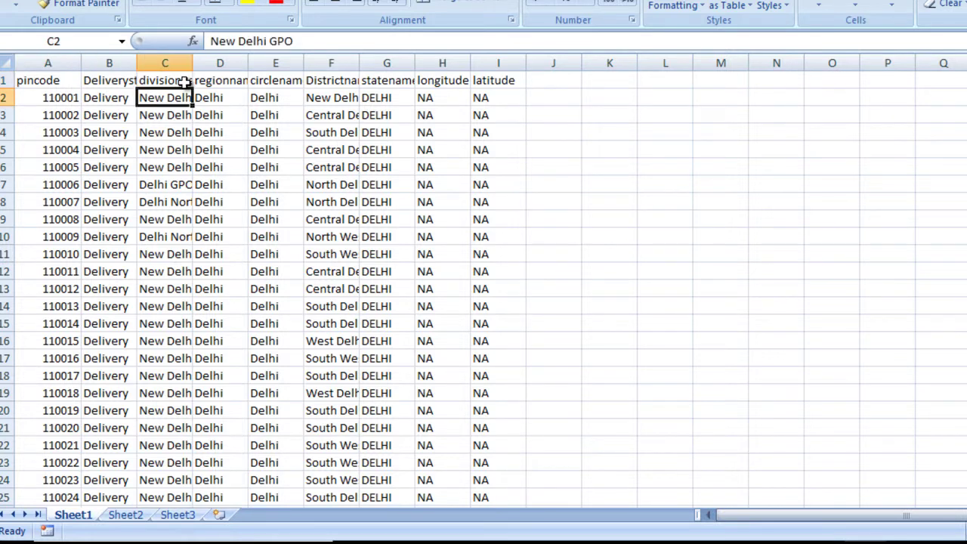
key(Right)
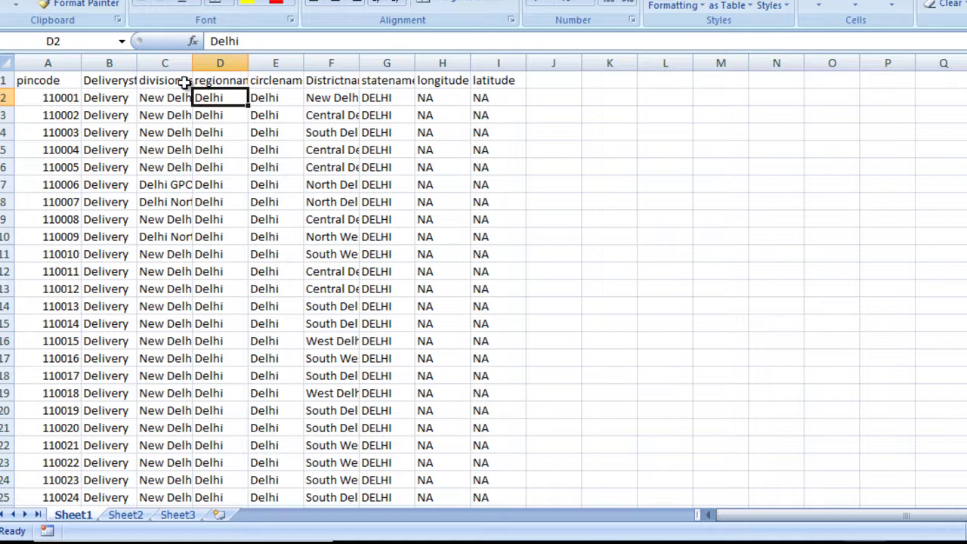
key(Right)
key(Right)
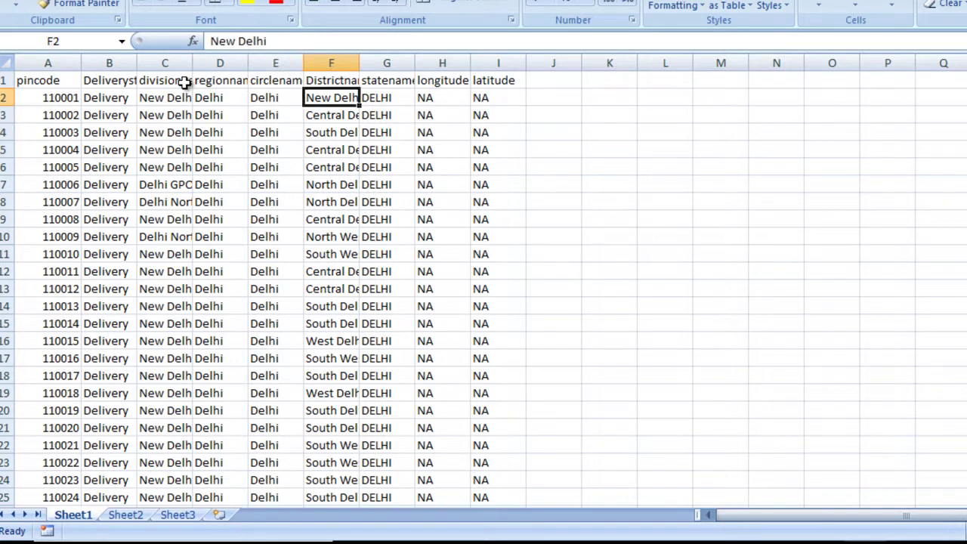
key(Right)
key(Up)
key(Right)
key(Right)
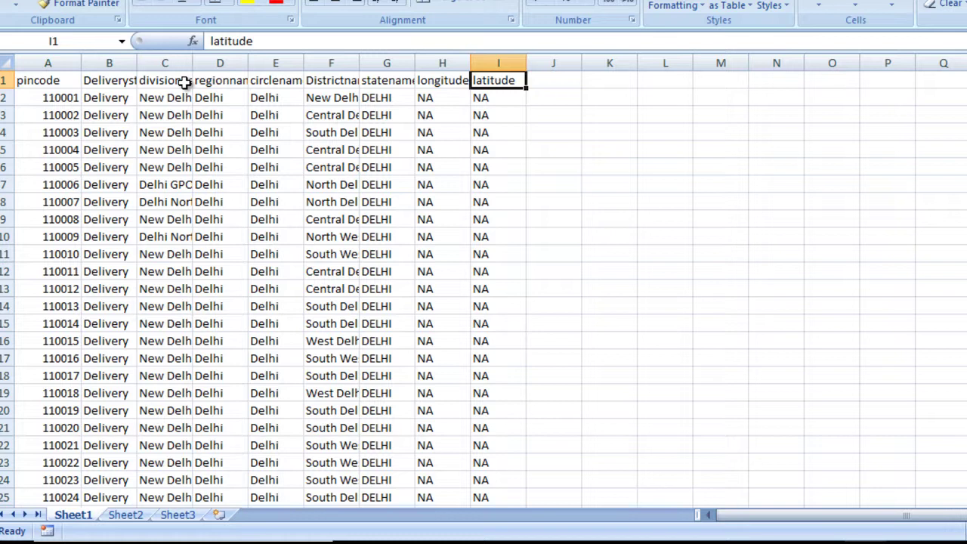
key(Home)
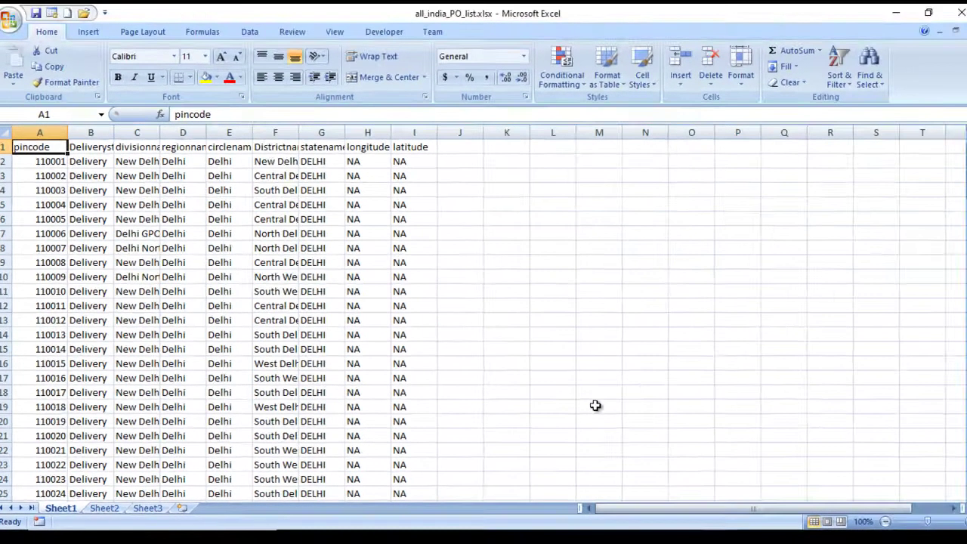
Switch to the Healthcare_Calsl report in Power BI Desktop and review its Cases Analysis Dashboard.
click(612, 543)
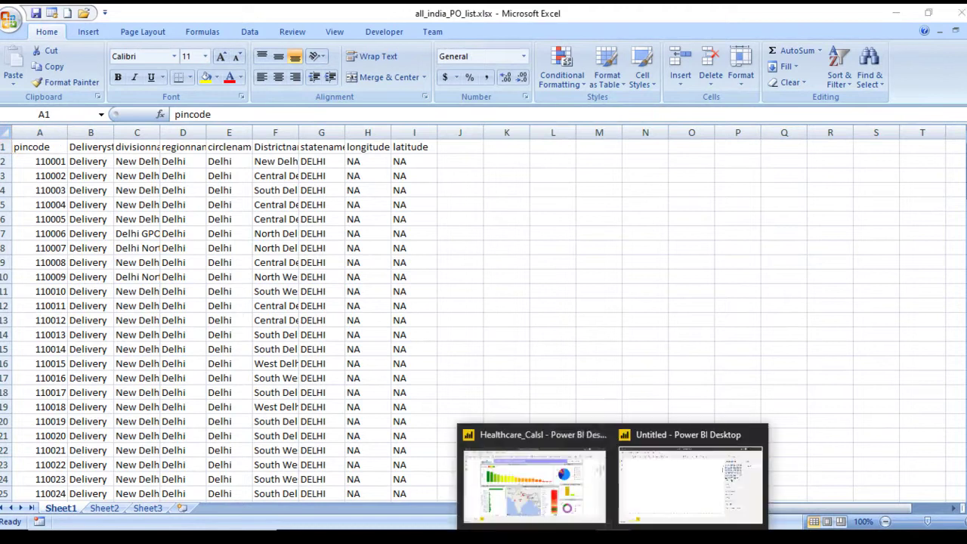
click(533, 480)
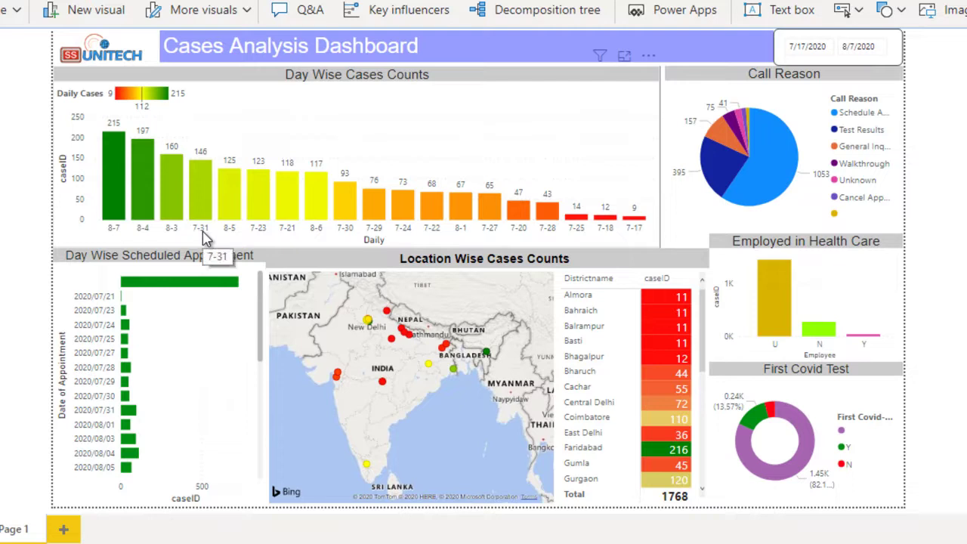
mouse_move(119, 165)
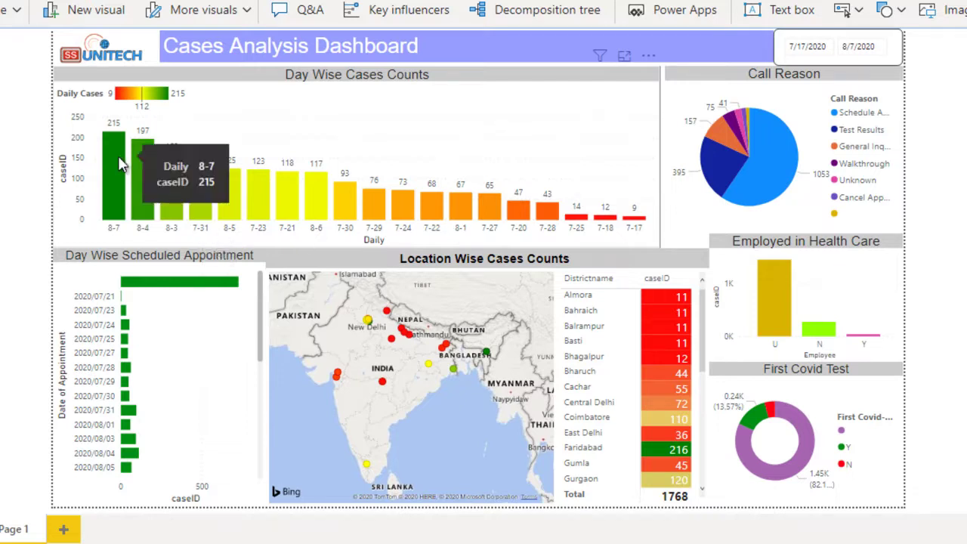
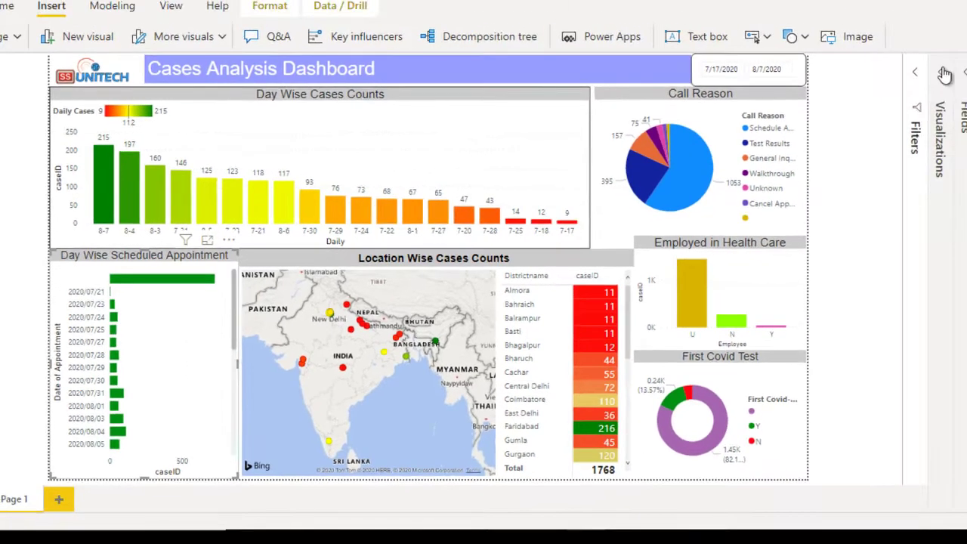
Turn on data labels for the Day Wise Scheduled Appointment bar chart and collapse the formatting options.
click(946, 74)
click(871, 218)
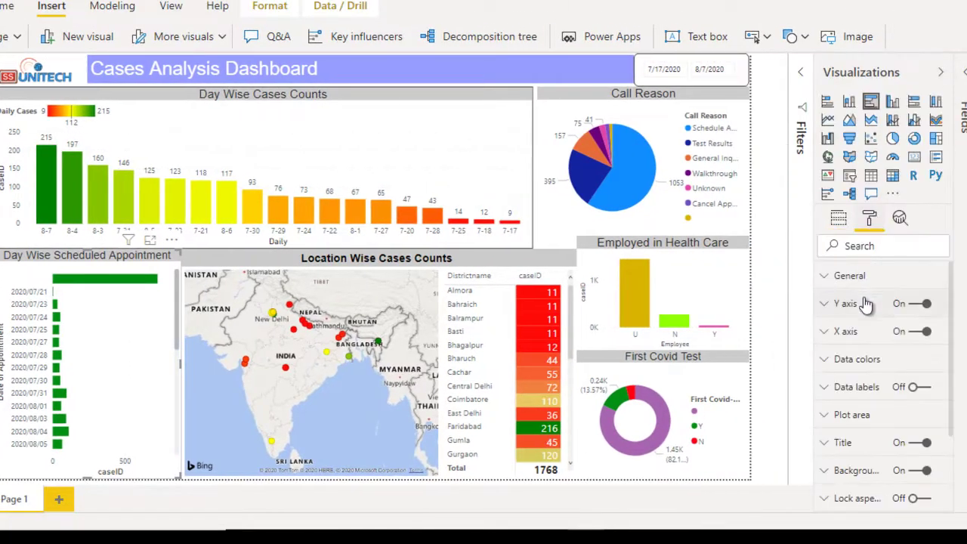
click(919, 388)
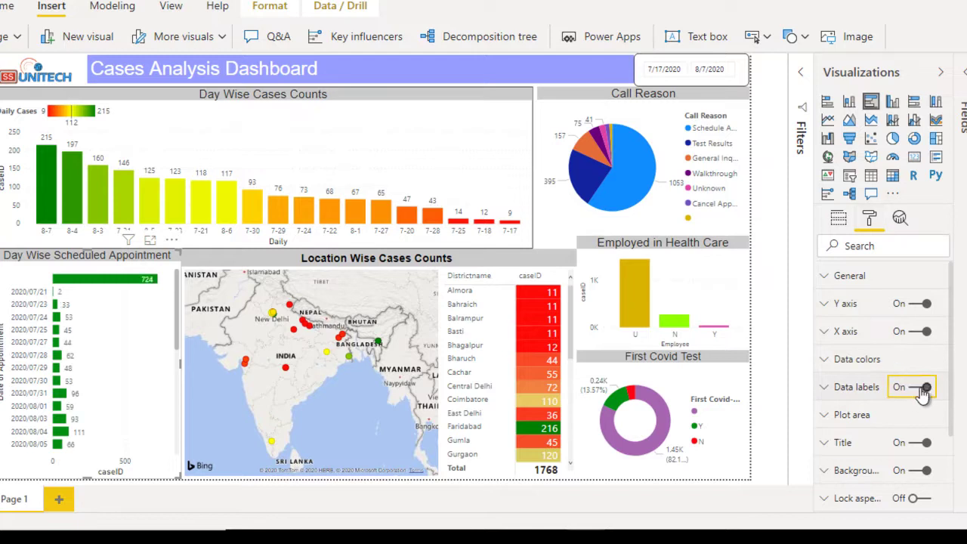
click(942, 74)
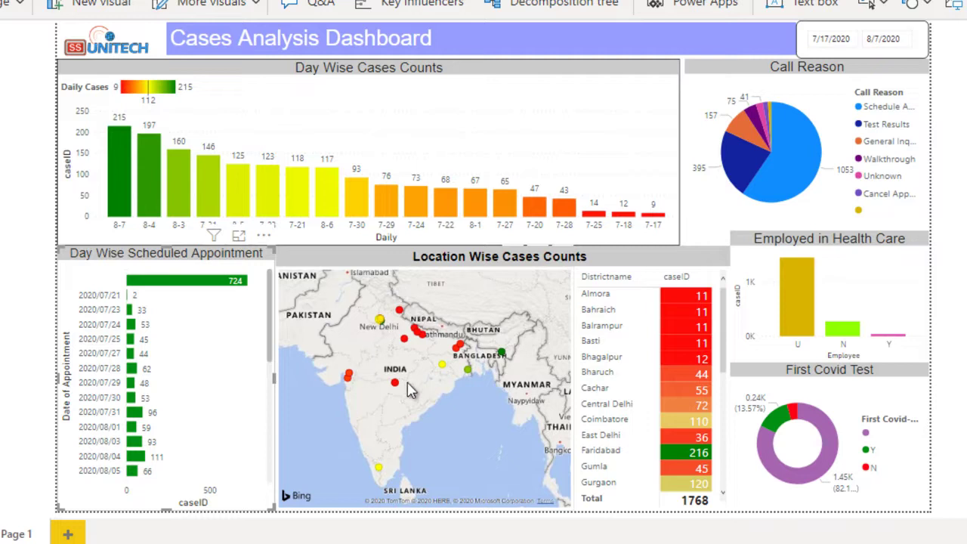
Switch to the blank Untitled report in Power BI Desktop.
mouse_move(396, 388)
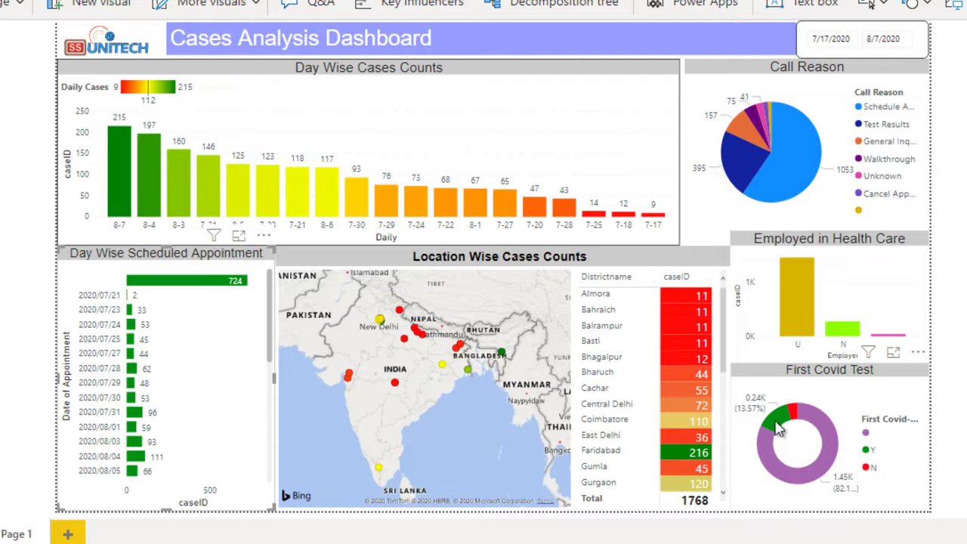
mouse_move(780, 427)
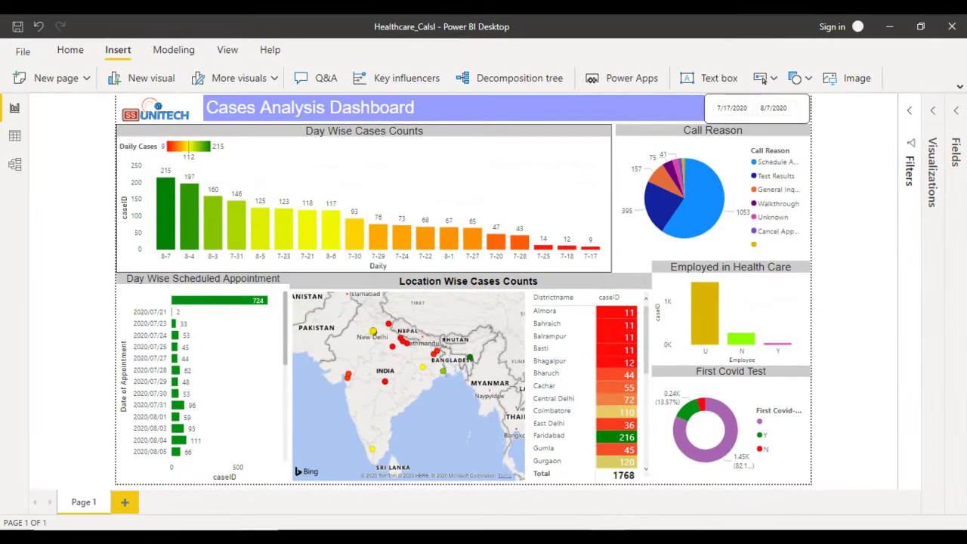
click(656, 495)
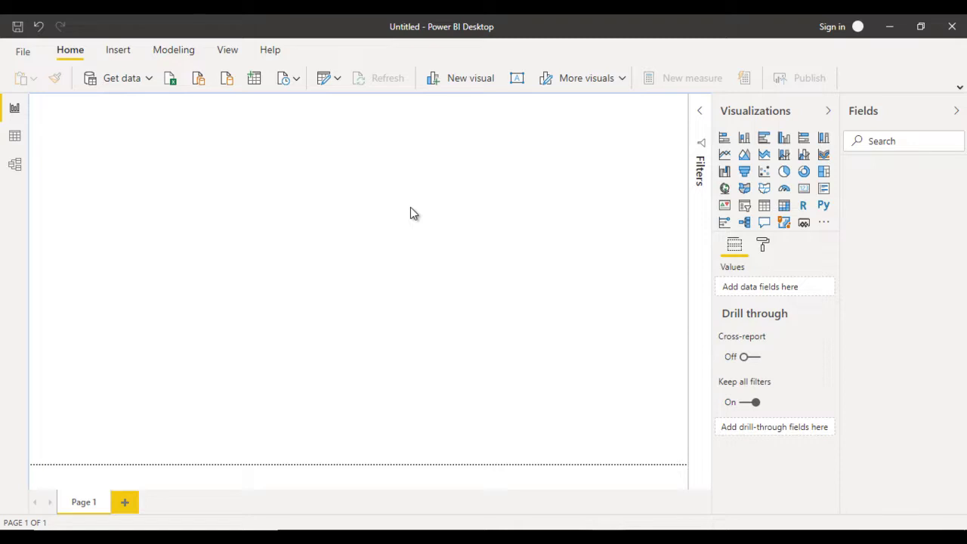
Load Sheet1 from the Covid Cases.xlsx workbook in the 7-Health Care folder into the blank report.
click(171, 79)
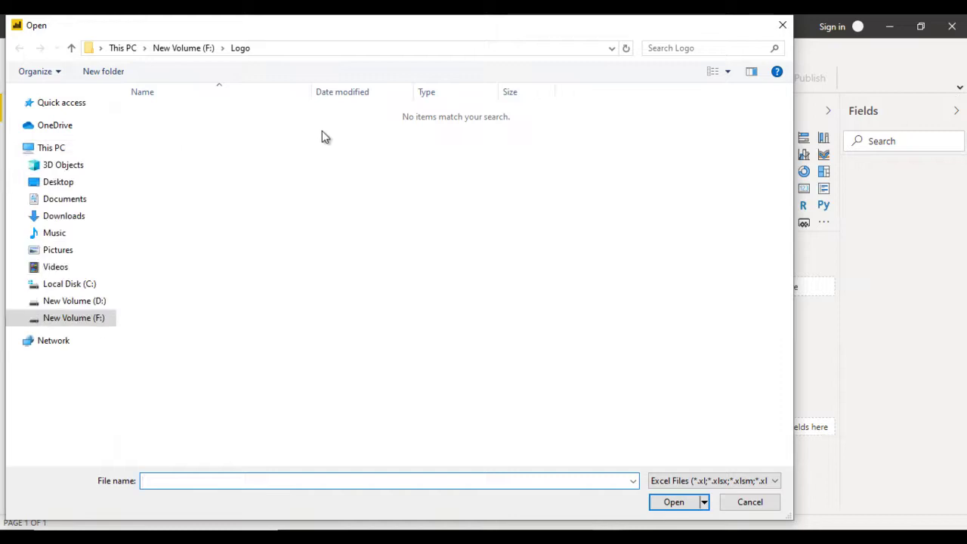
click(677, 502)
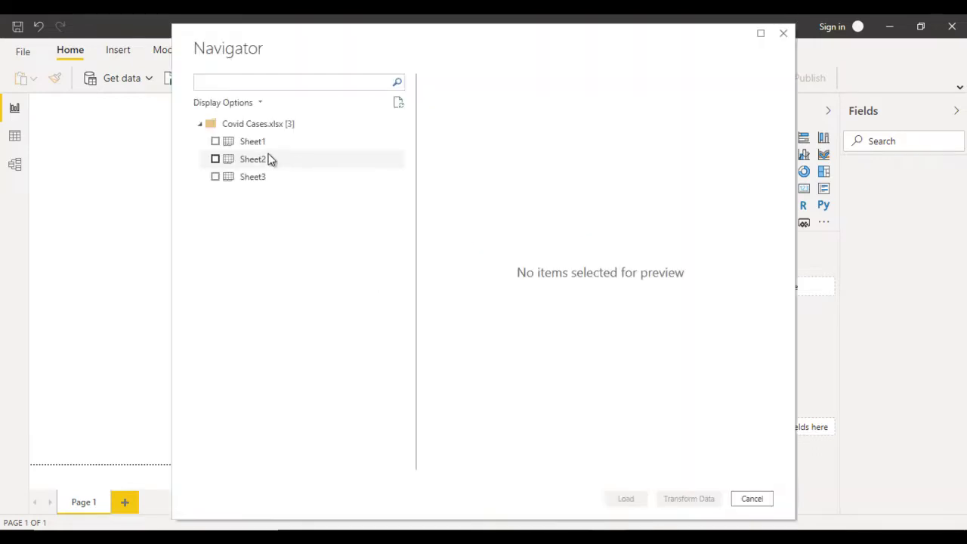
click(216, 141)
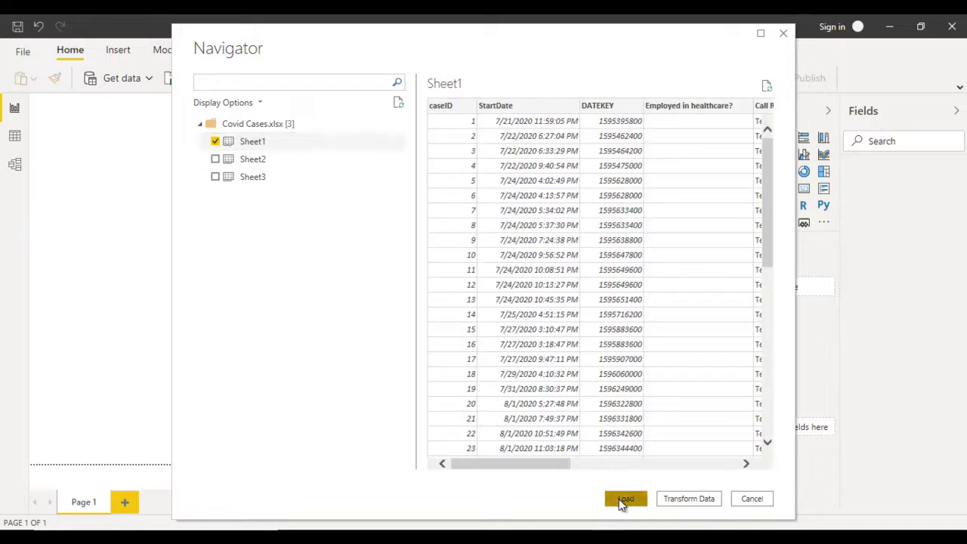
click(623, 499)
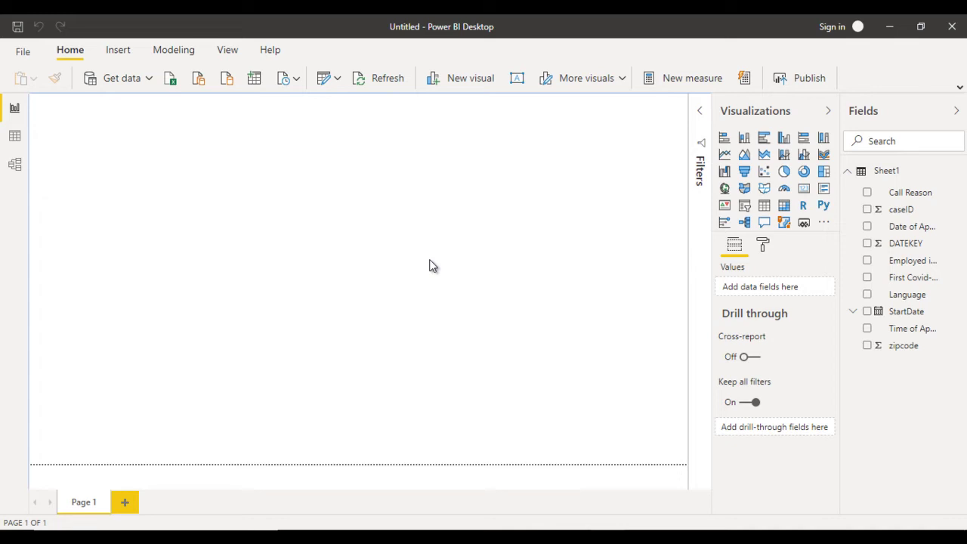
Rename the imported Sheet1 table as Cases.
double_click(896, 176)
text(C)
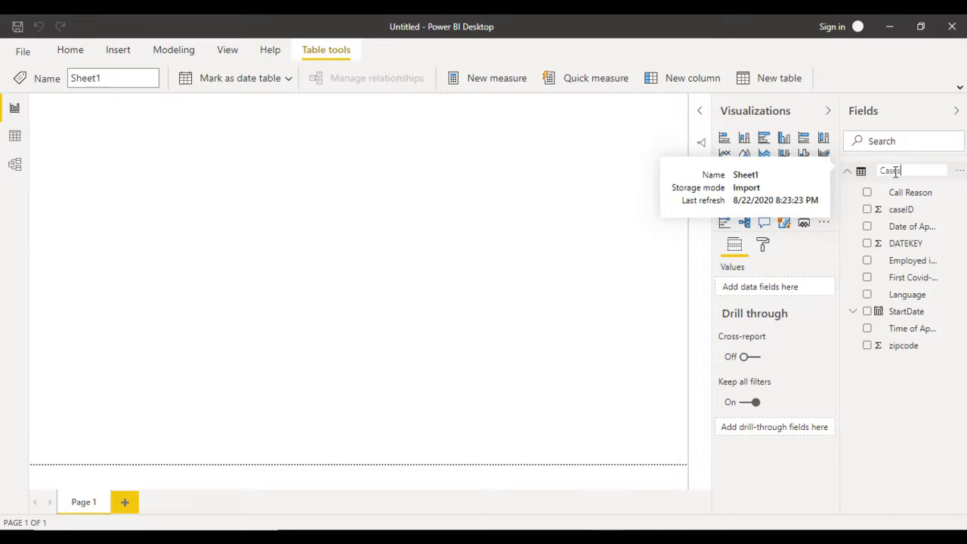
text(ases)
key(Return)
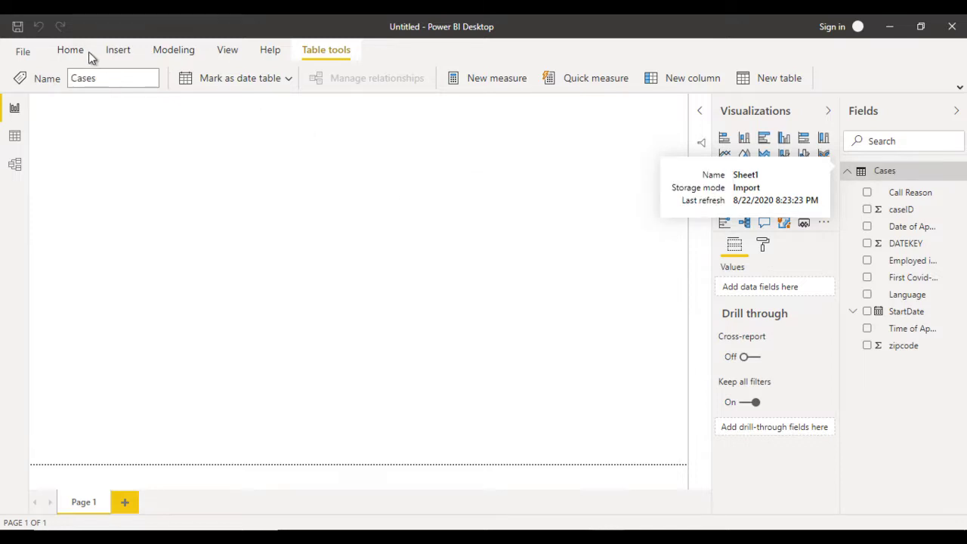
Load Sheet1 from the all_india_PO_list.xlsx workbook as a second table in the report.
click(76, 51)
click(170, 80)
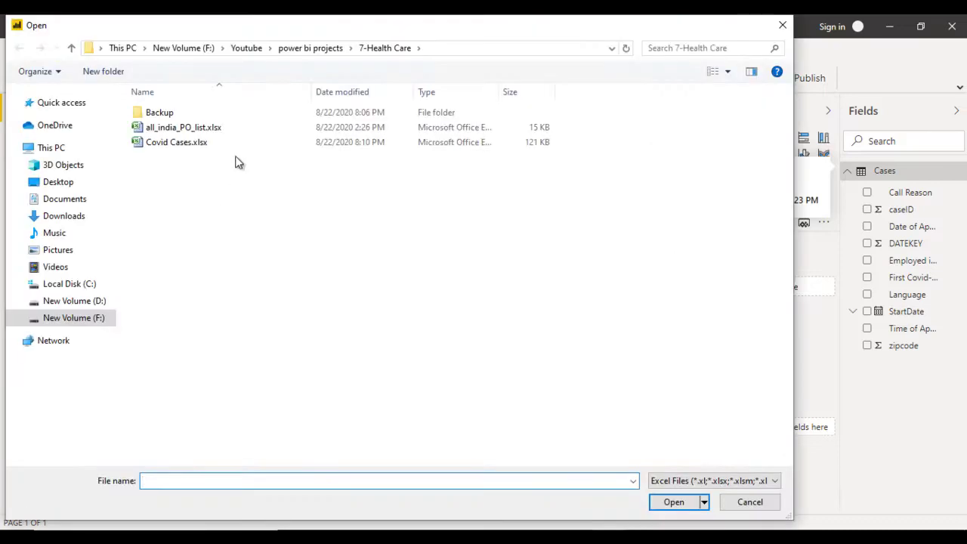
double_click(239, 132)
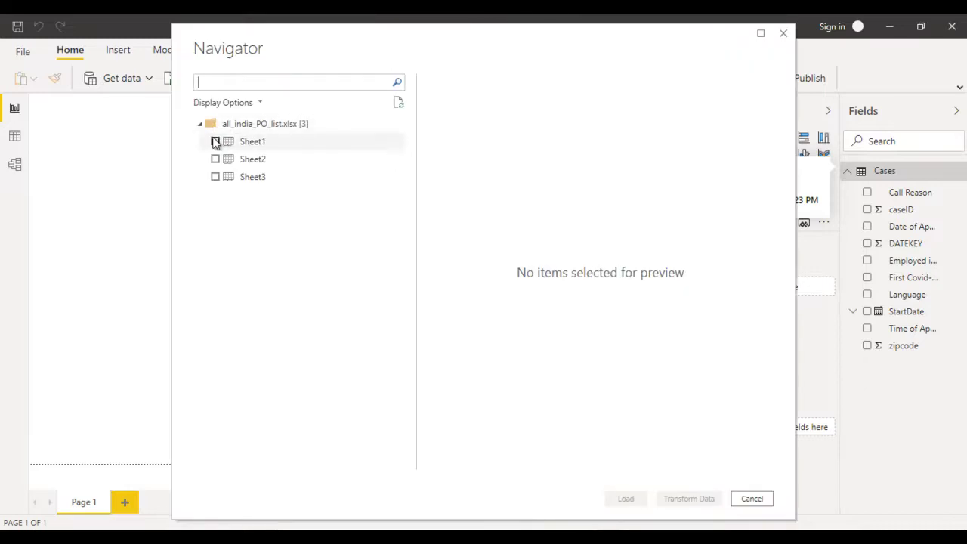
click(215, 142)
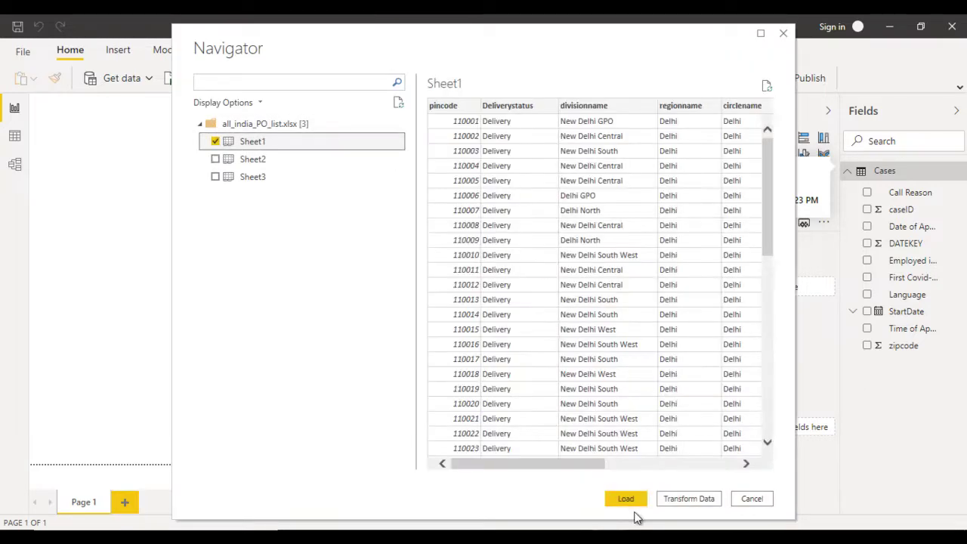
click(623, 497)
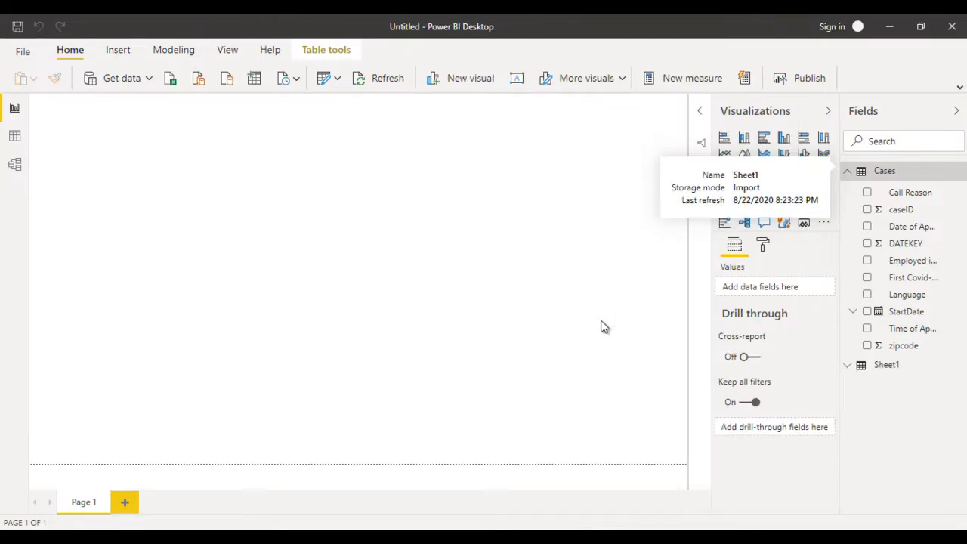
Rename the newly imported Sheet1 table as PinCode.
double_click(908, 367)
text(Pin)
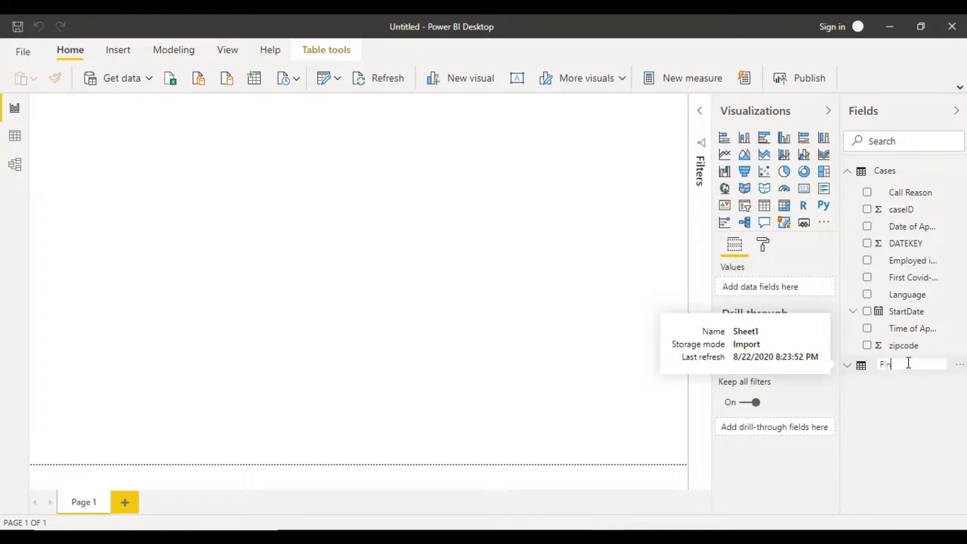
text(Code)
key(Return)
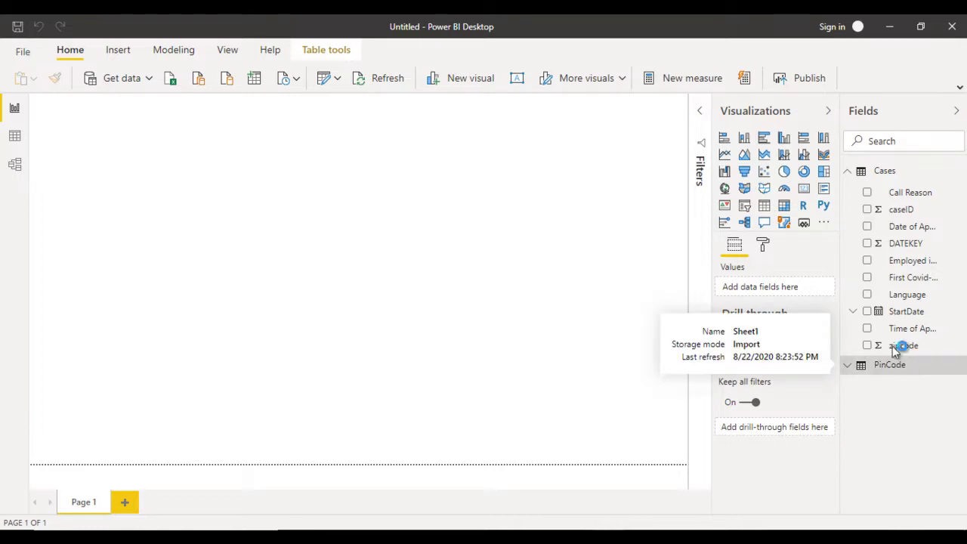
Create a relationship in the data model between zipcode in the Cases table and pincode in the PinCode table.
click(14, 165)
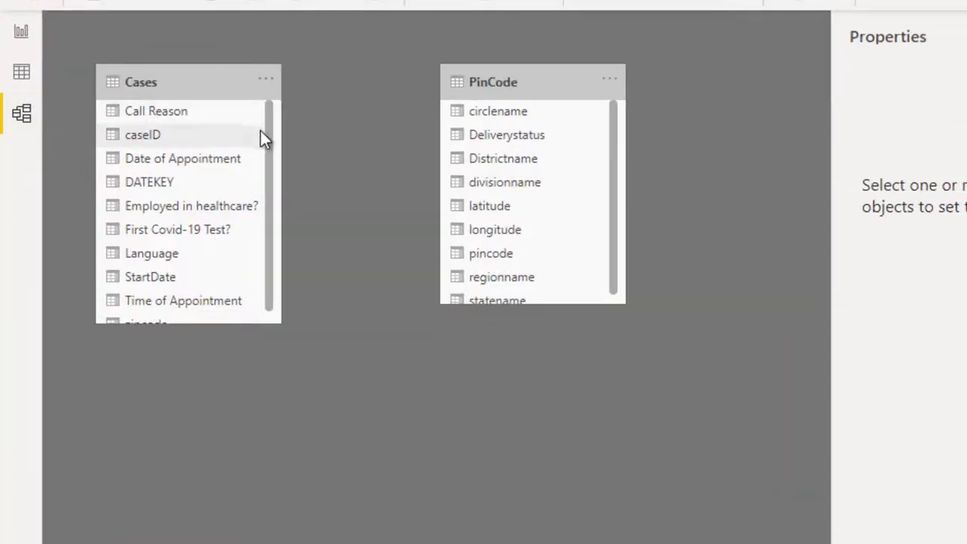
scroll(269, 316, down, 1)
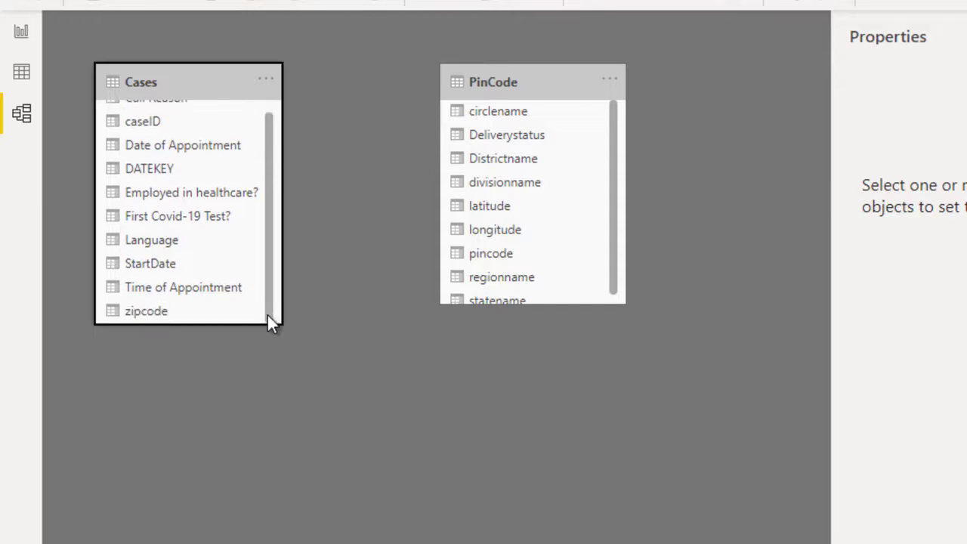
click(158, 312)
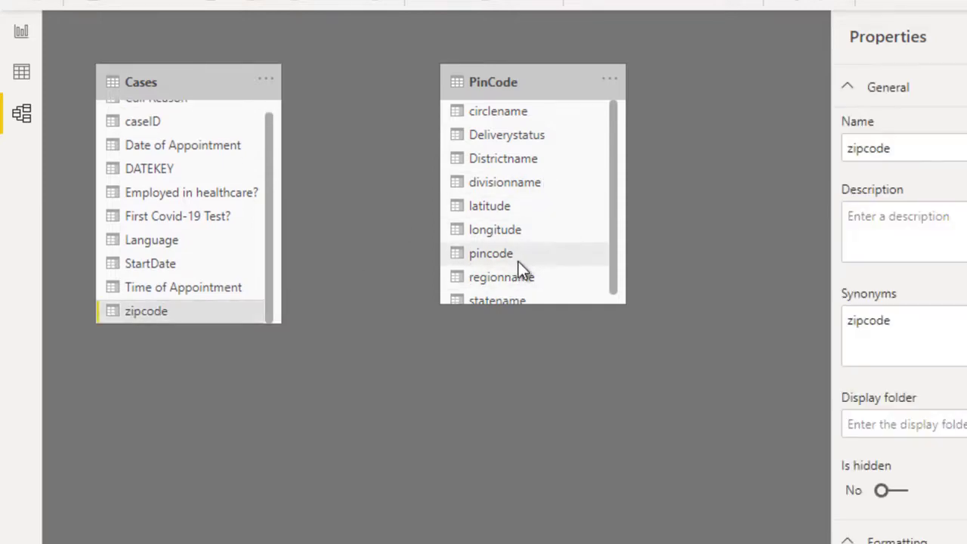
drag(185, 311, 539, 253)
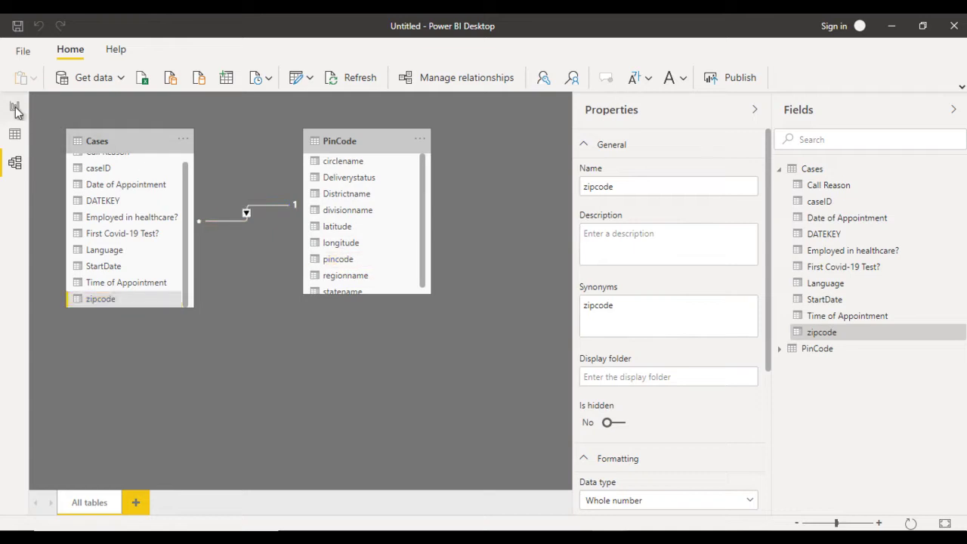
Return to the report page and insert the ssu.png logo image from the 7-Health Care folder.
click(15, 110)
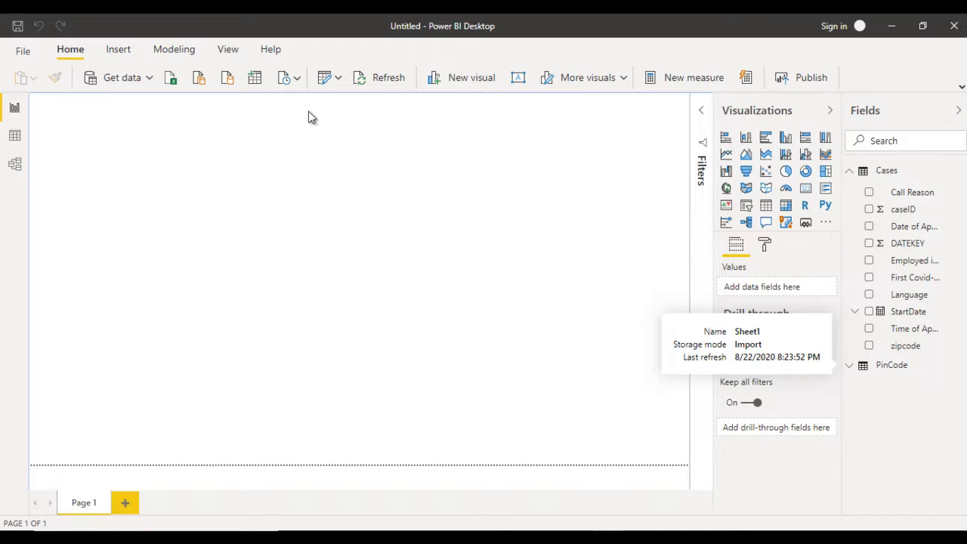
click(121, 53)
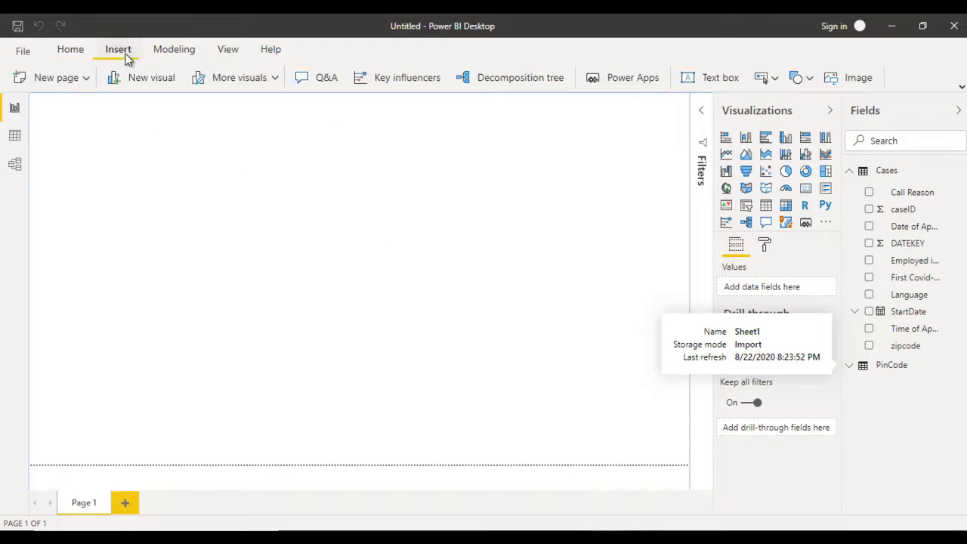
click(847, 79)
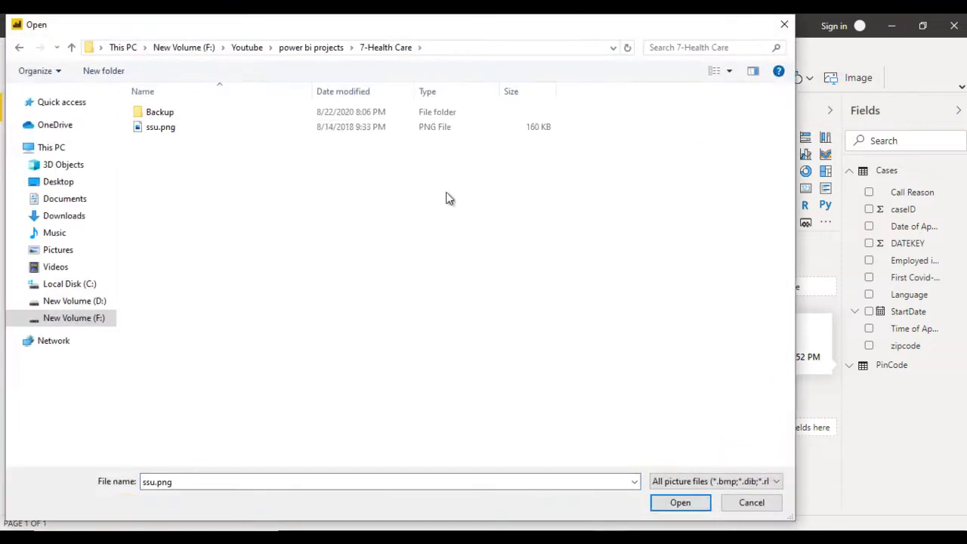
click(262, 126)
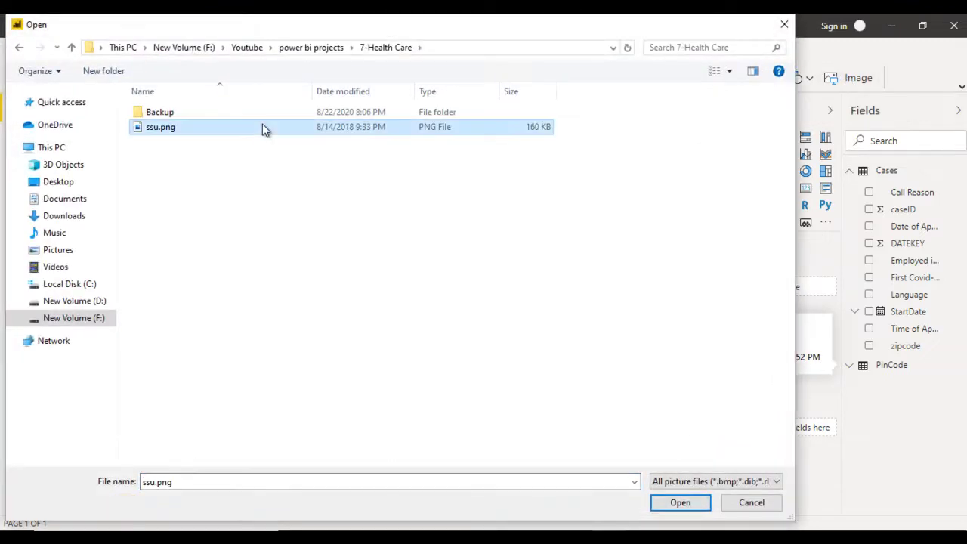
click(679, 504)
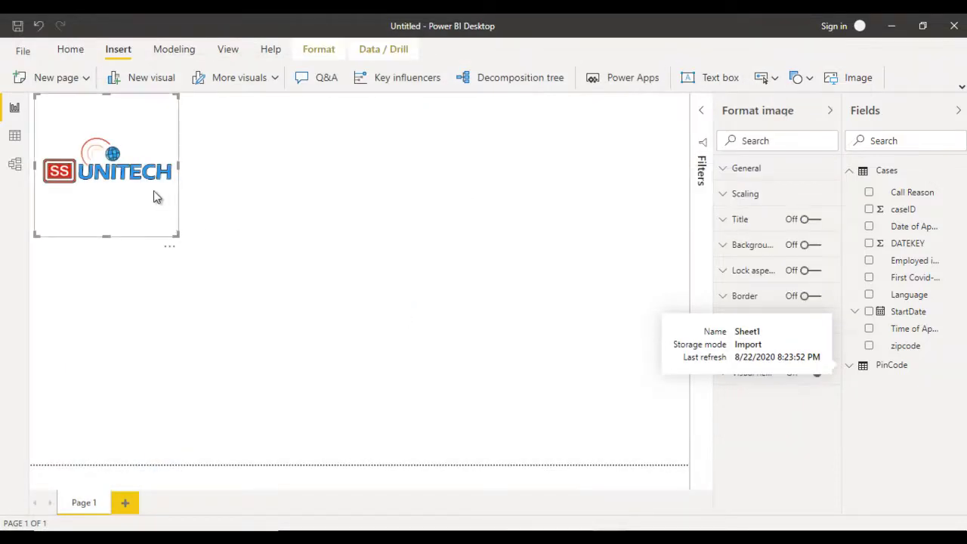
Place the logo in the report page's upper-left corner and shrink it to a small header size.
drag(158, 201, 153, 201)
drag(171, 236, 114, 128)
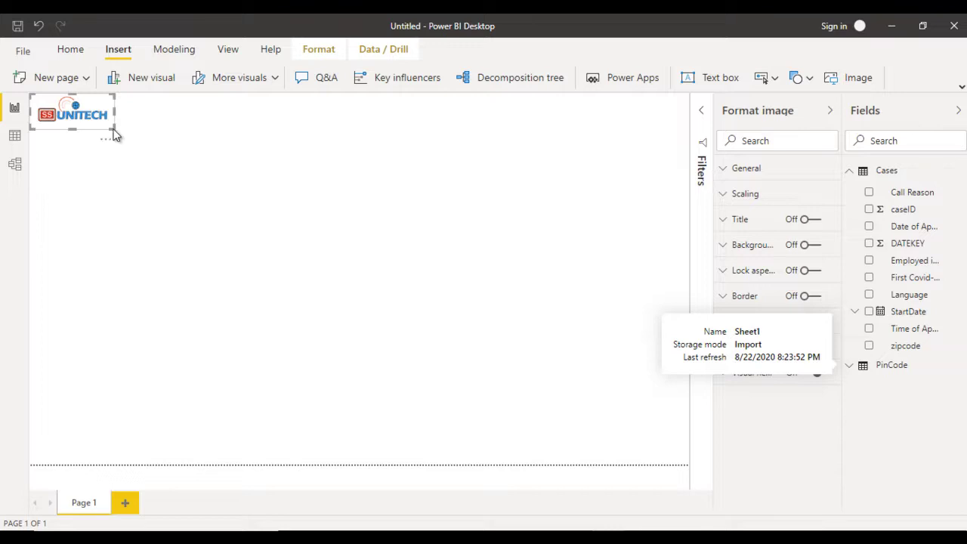
click(204, 123)
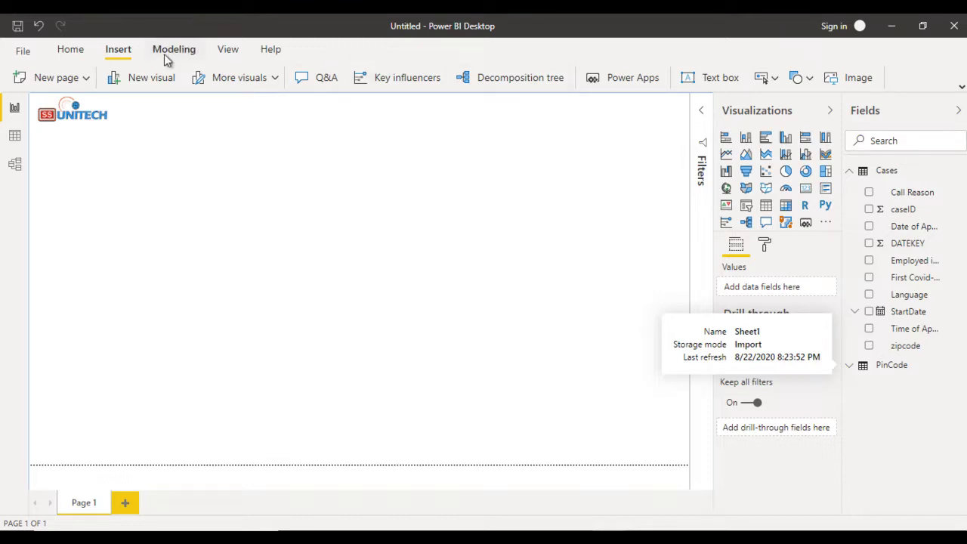
Add a text box reading "Cases Analysis Dashboard" beside the logo and resize it into a wide, shallow header strip.
click(699, 83)
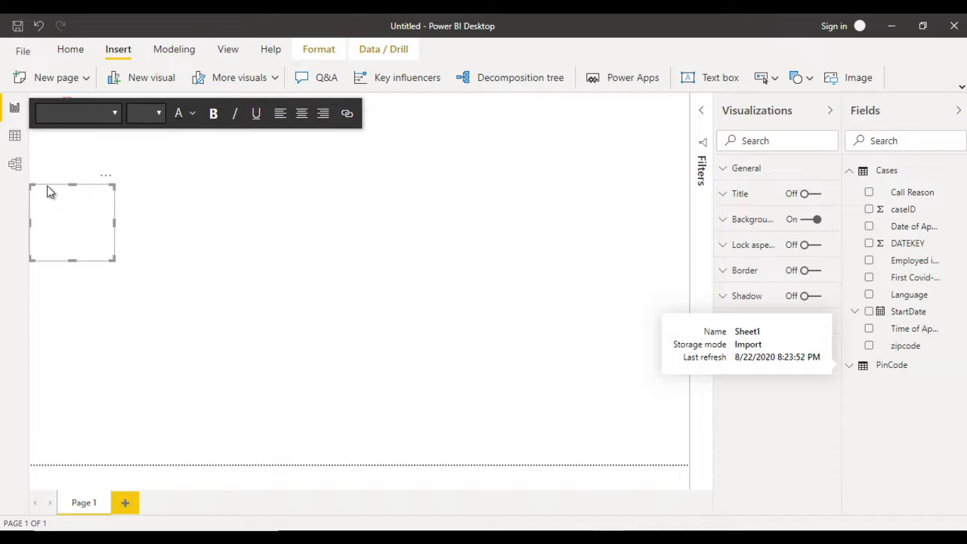
drag(47, 191, 139, 104)
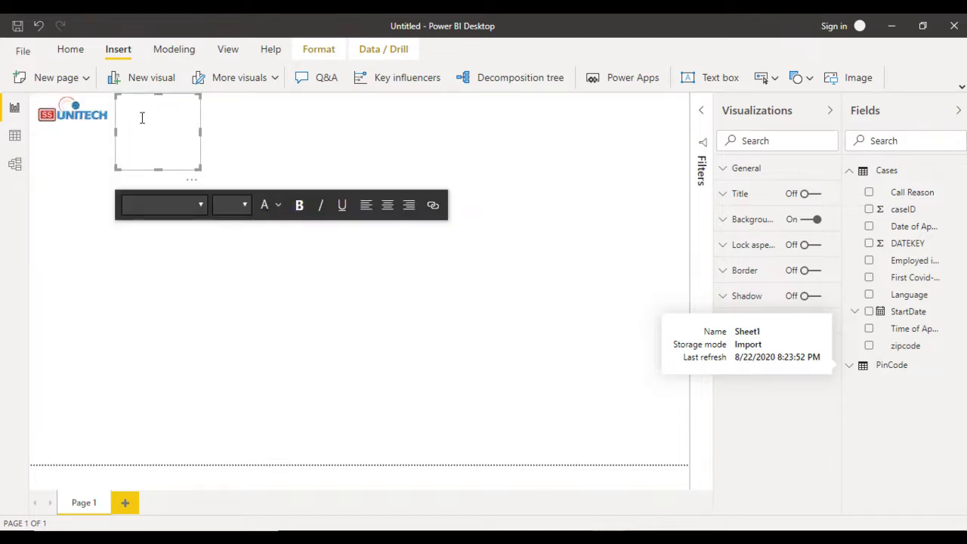
click(141, 119)
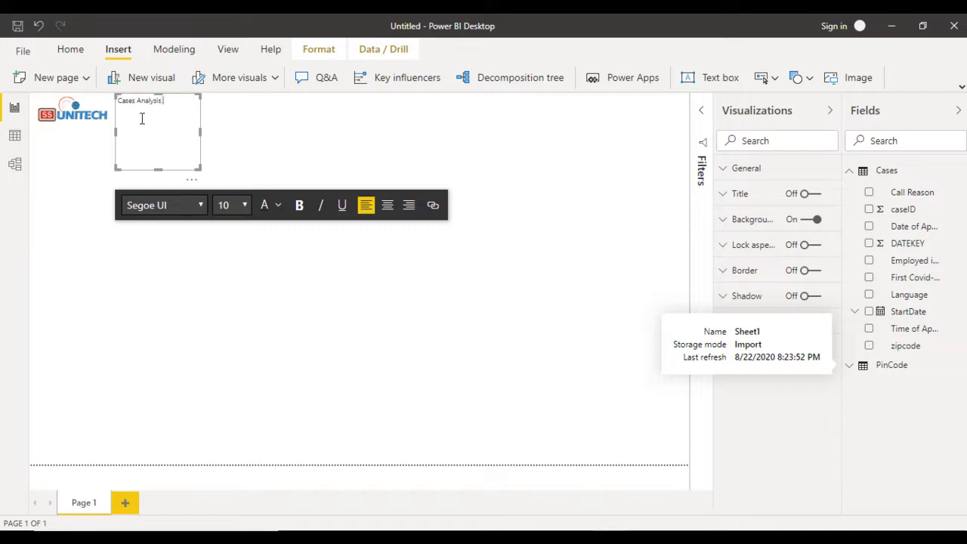
text(Cases Analysis Dashboard)
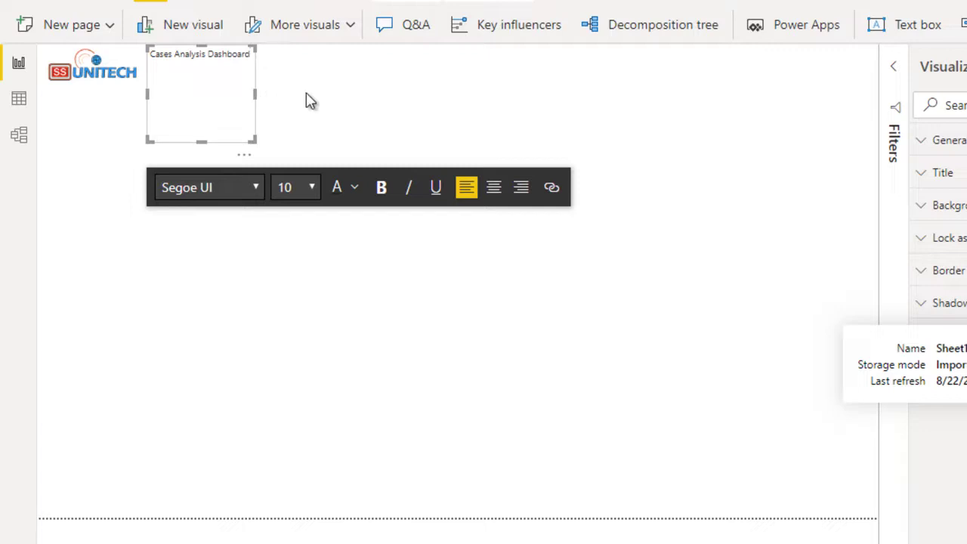
drag(255, 94, 713, 72)
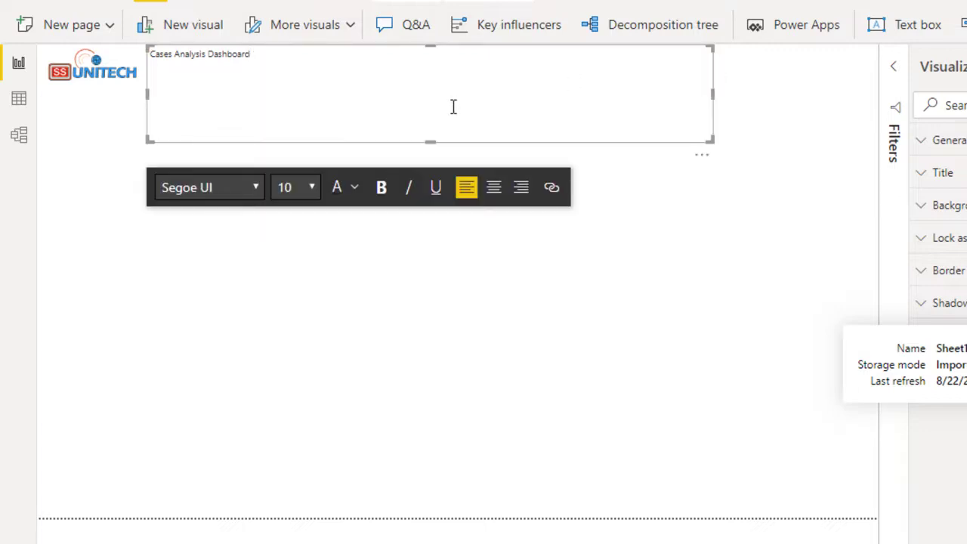
drag(430, 140, 428, 91)
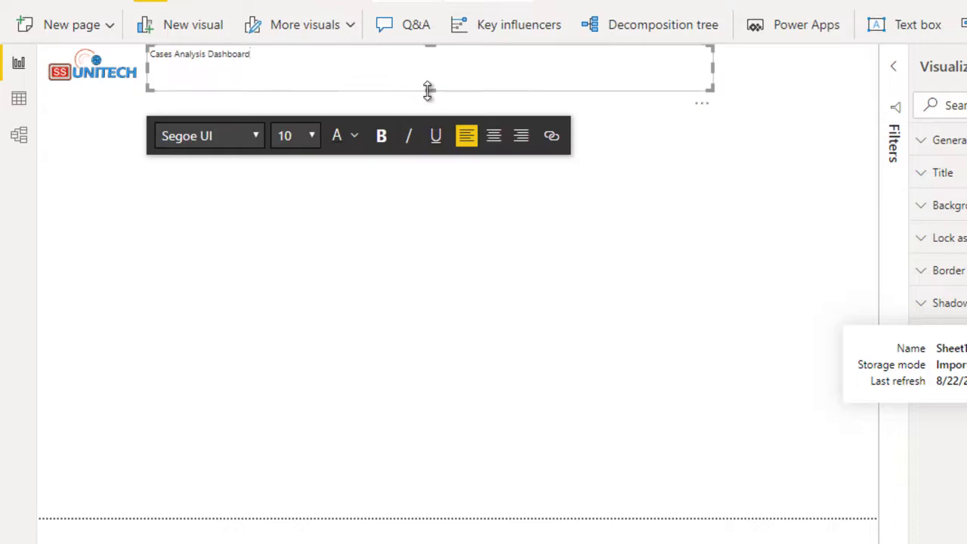
Format the "Cases Analysis Dashboard" heading text in Arial at size 28.
key(ctrl+a)
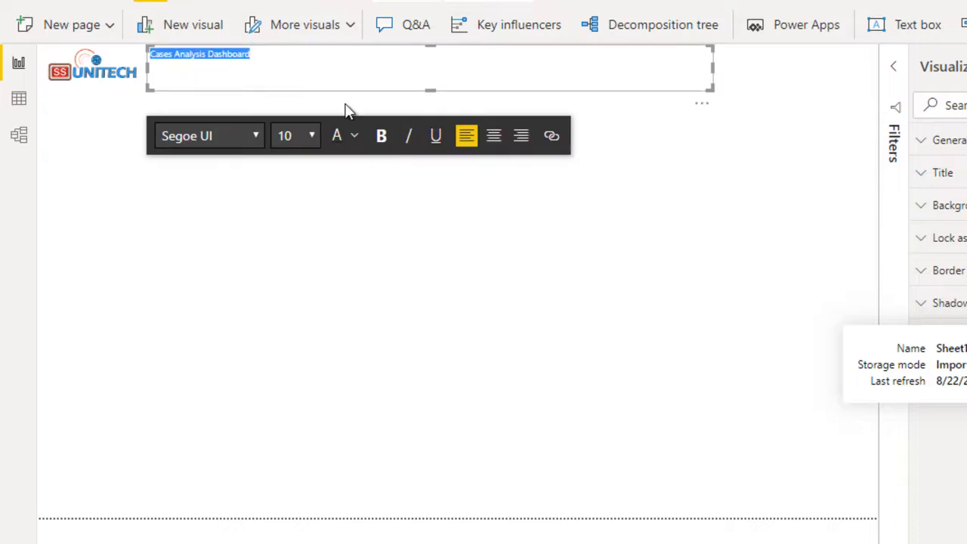
click(245, 136)
click(221, 157)
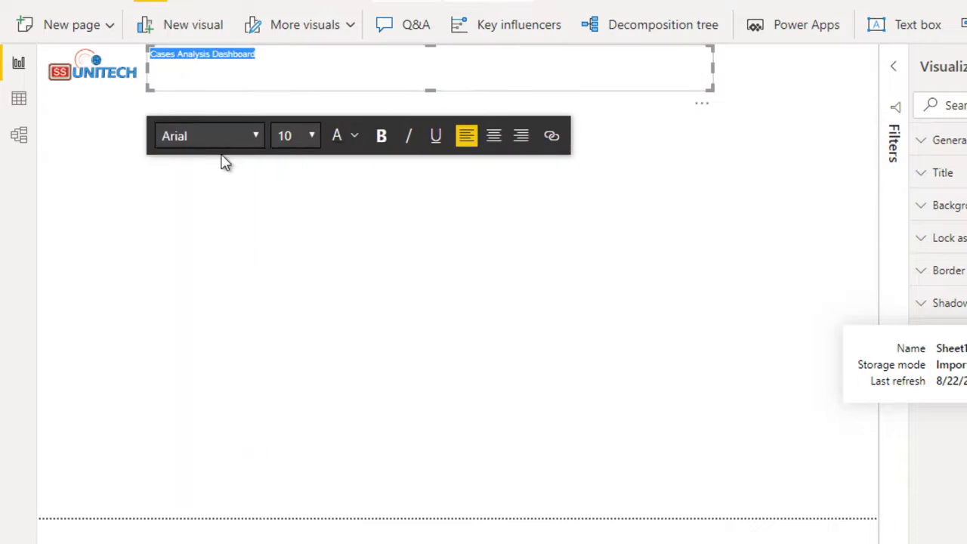
click(313, 136)
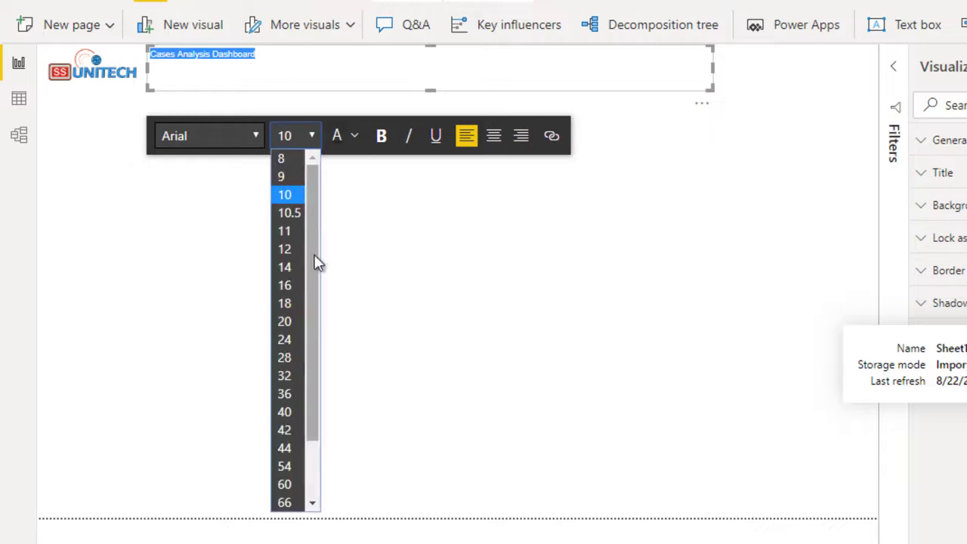
click(287, 344)
click(299, 151)
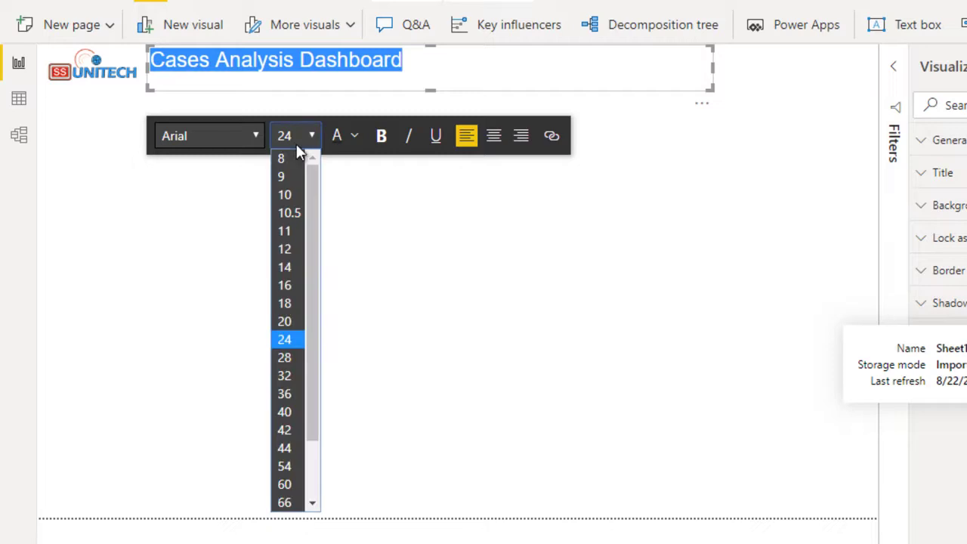
click(297, 358)
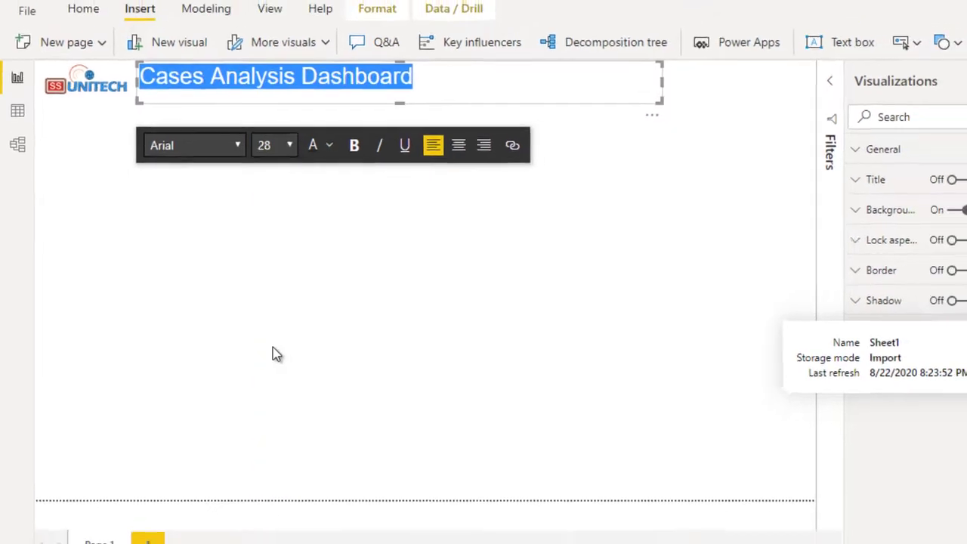
click(506, 81)
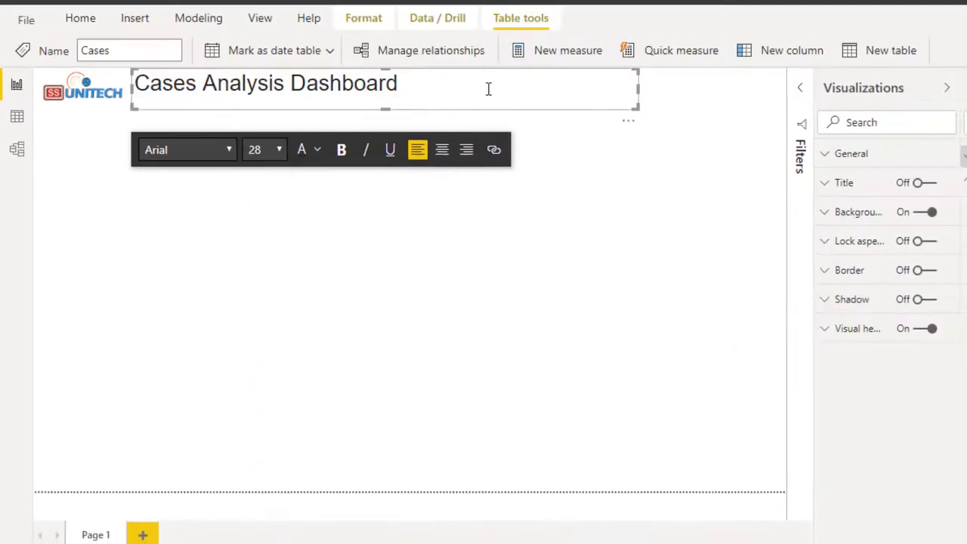
Fill the header text box background with a medium blue theme colour and set its transparency to 24%.
click(851, 215)
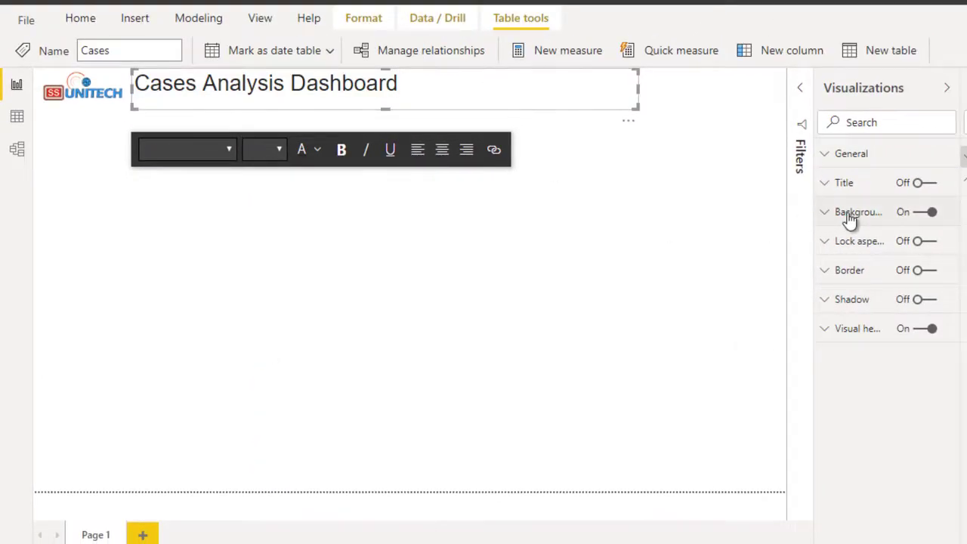
click(851, 264)
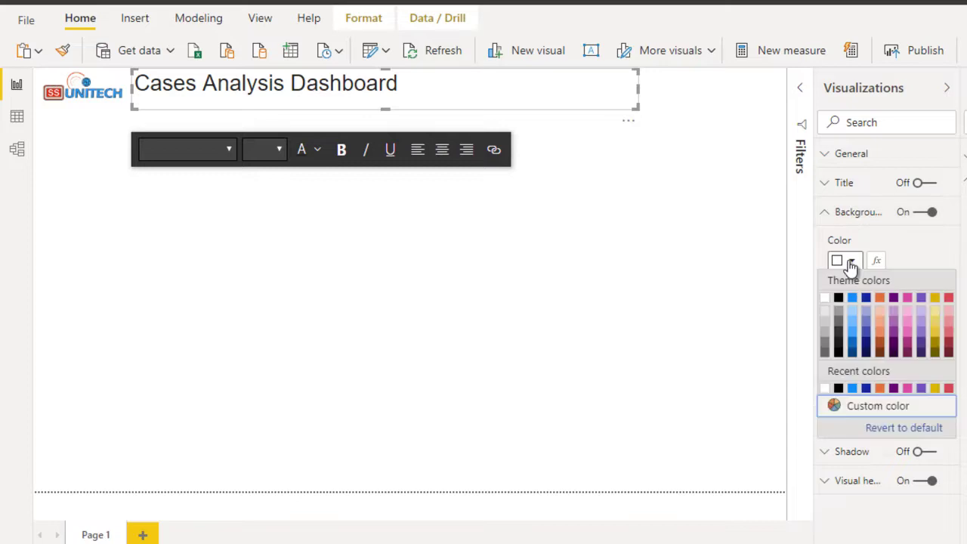
click(856, 336)
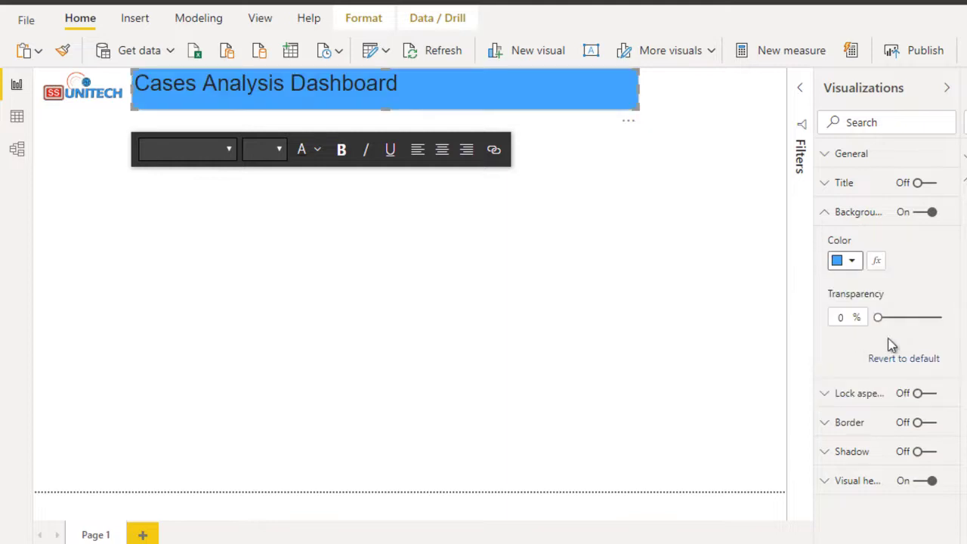
click(903, 316)
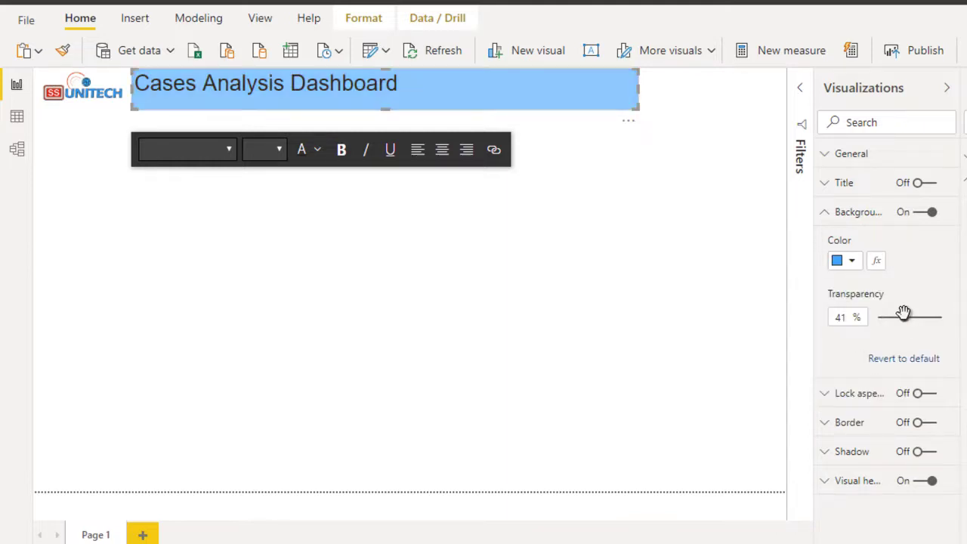
drag(902, 317, 892, 317)
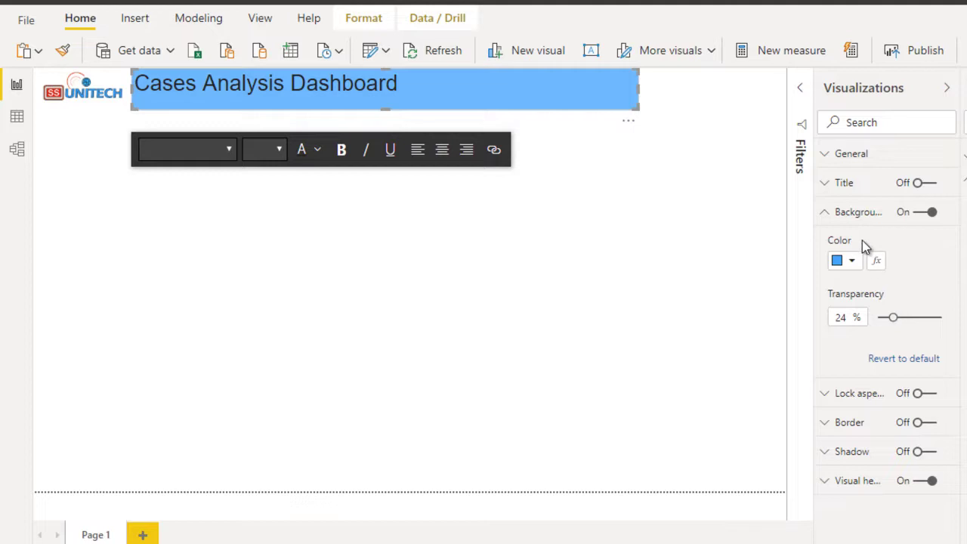
click(843, 217)
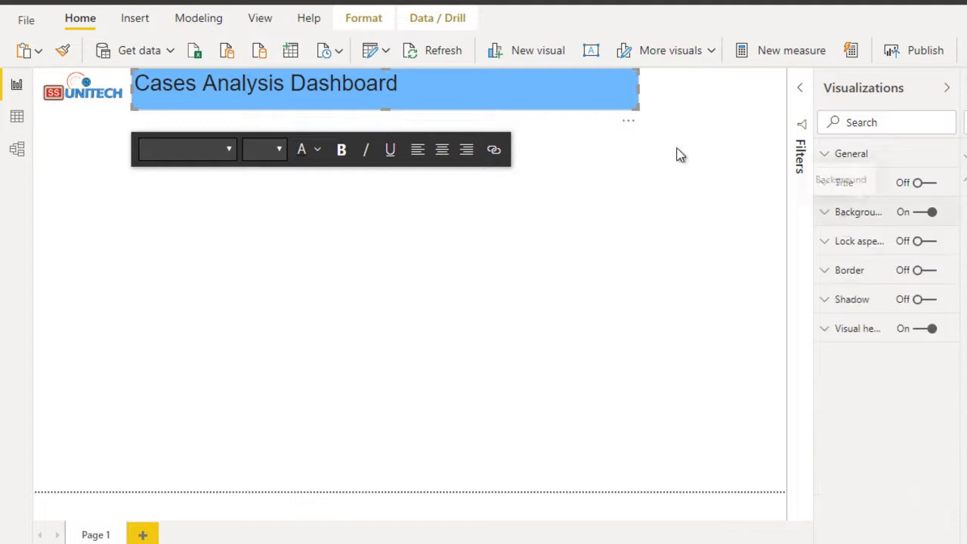
Change the font colour of the entire "Cases Analysis Dashboard" heading to white.
click(416, 85)
key(ctrl+a)
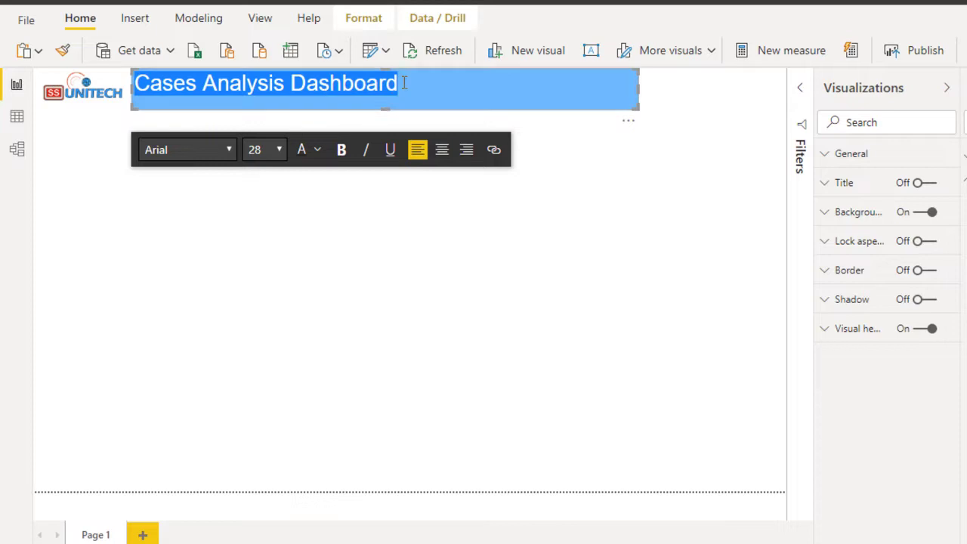
click(318, 155)
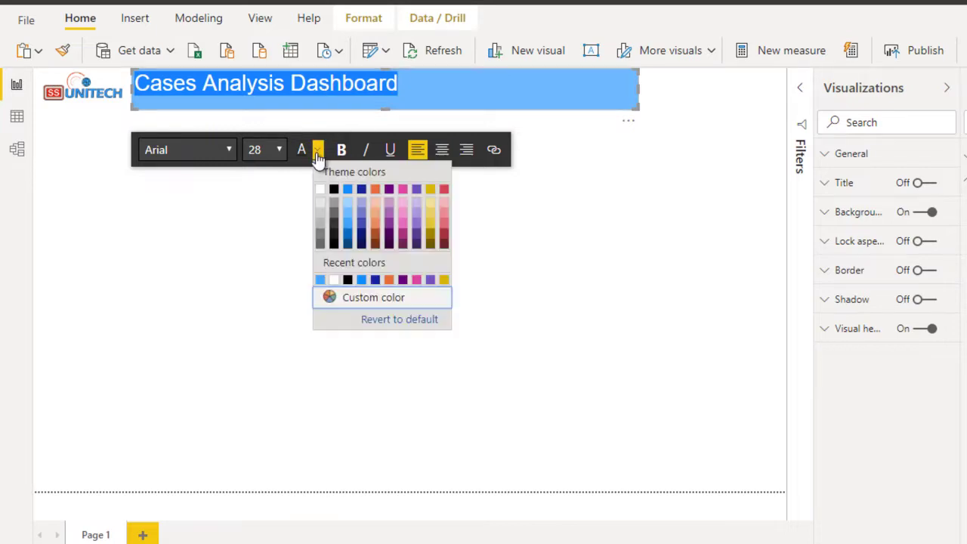
click(320, 187)
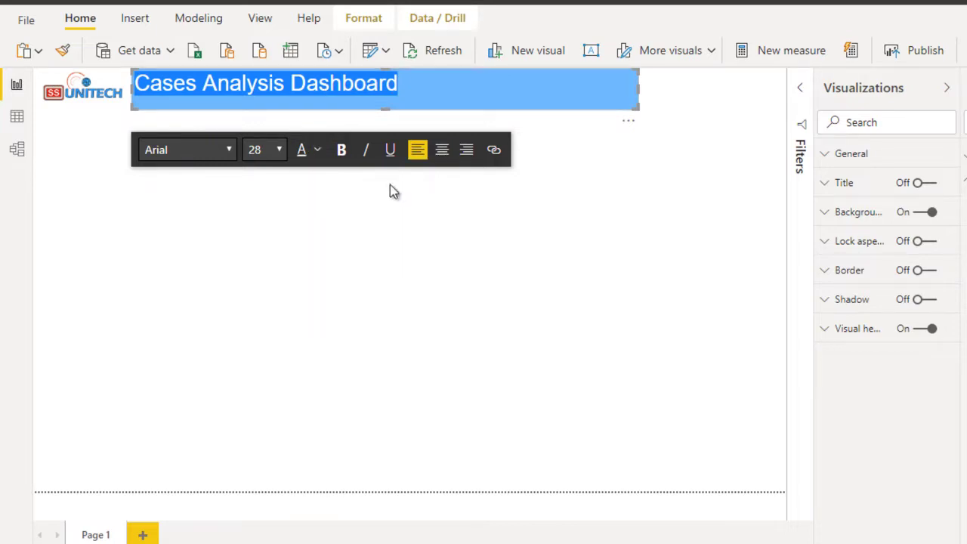
click(496, 217)
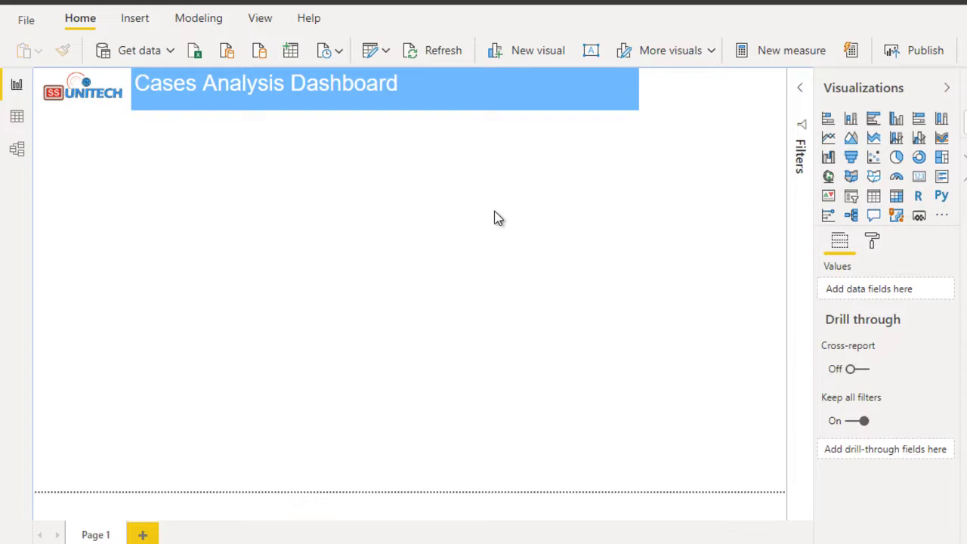
Add a new calculated column to the Cases table in Data view and name it Date_New.
click(15, 117)
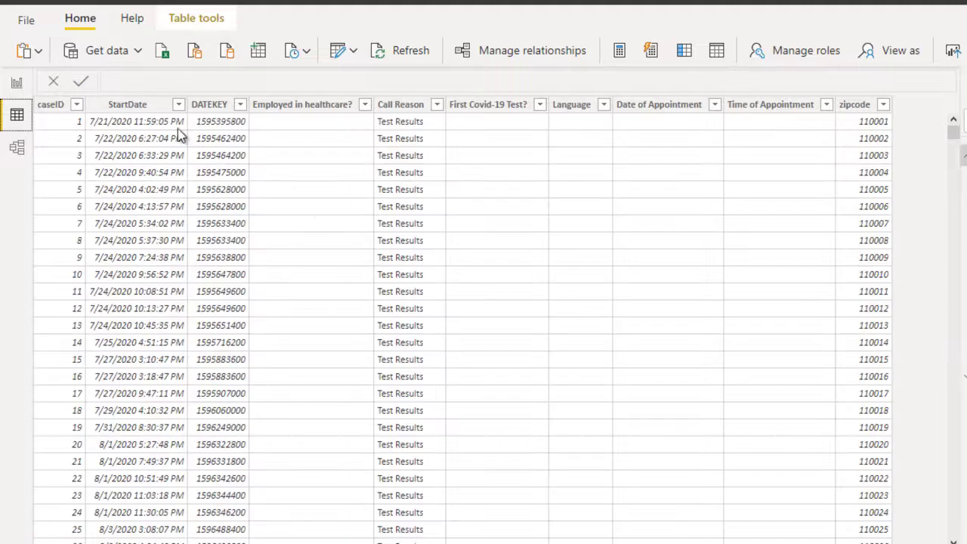
click(140, 106)
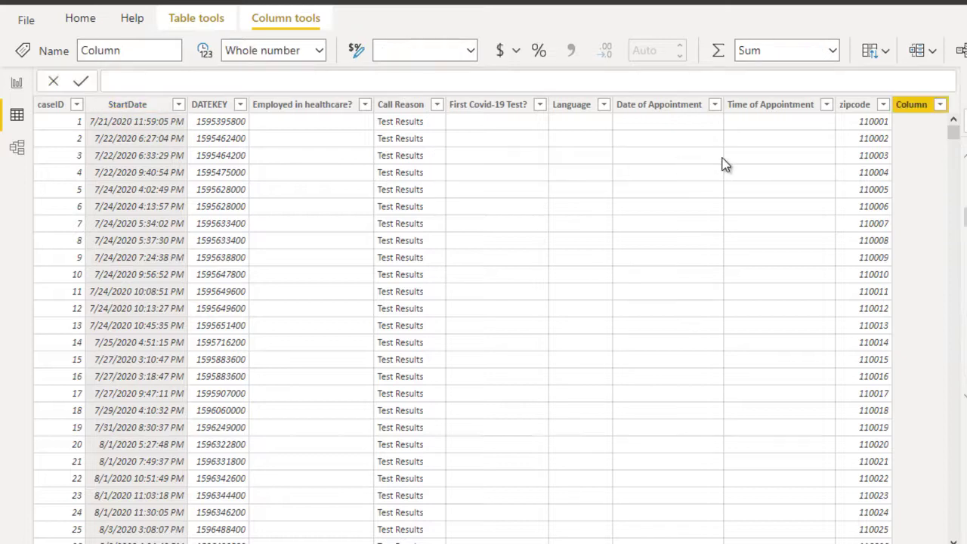
click(284, 79)
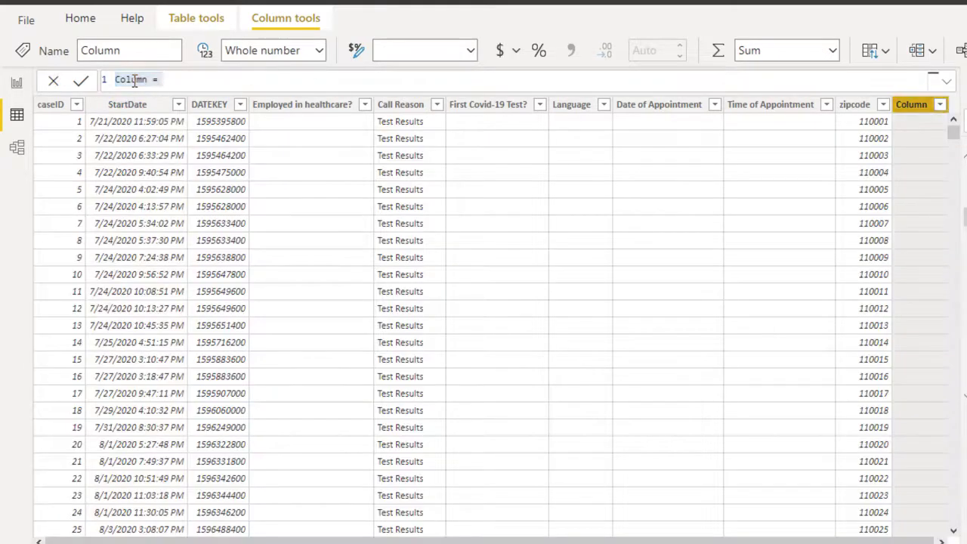
text(Date_N)
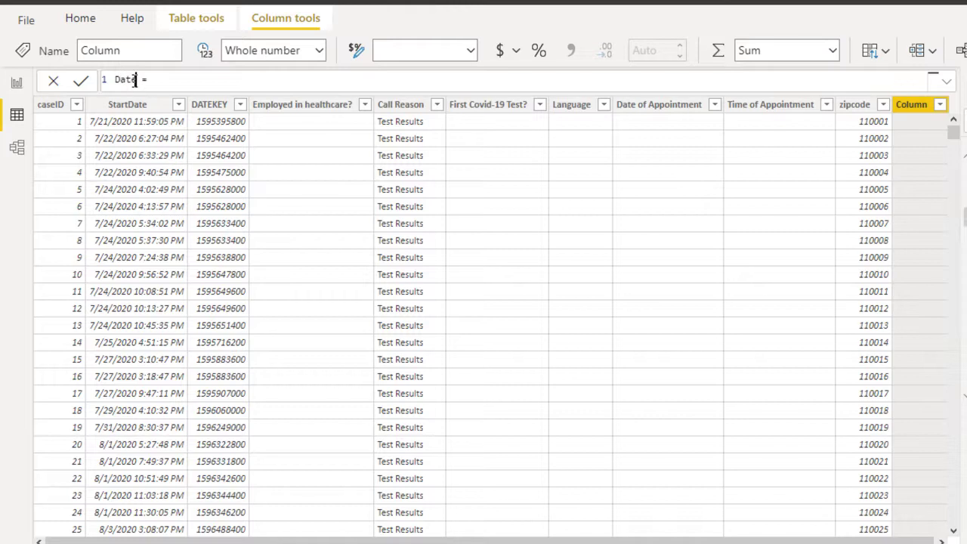
text(ew)
key(End)
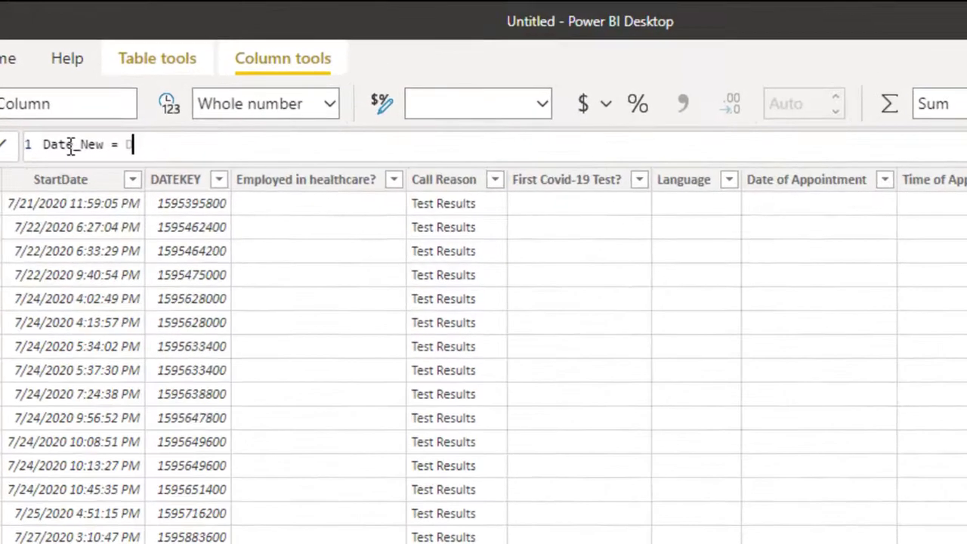
Start the Date_New formula with DATE, giving YEAR('Cases'[StartDate]) as its year argument.
text(Date)
key(Tab)
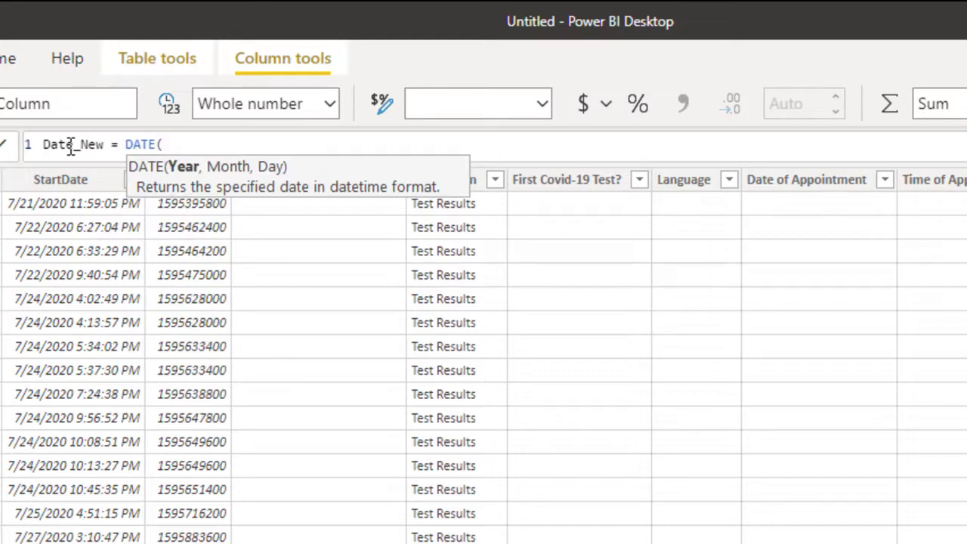
text(year)
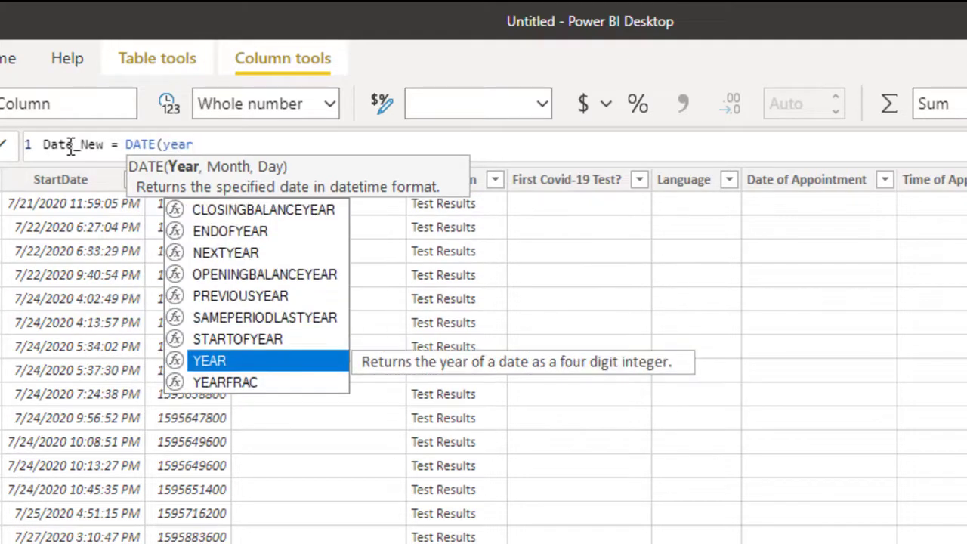
key(Tab)
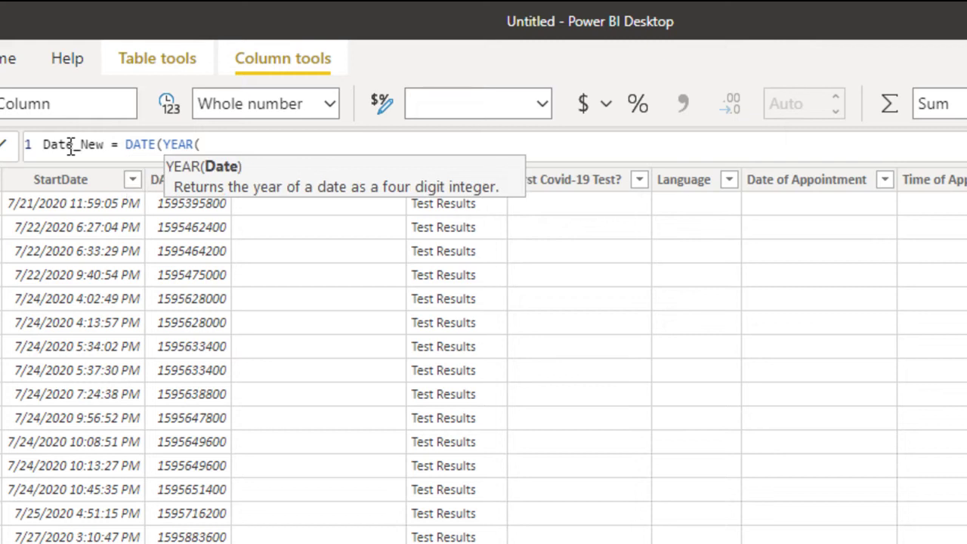
text(sta)
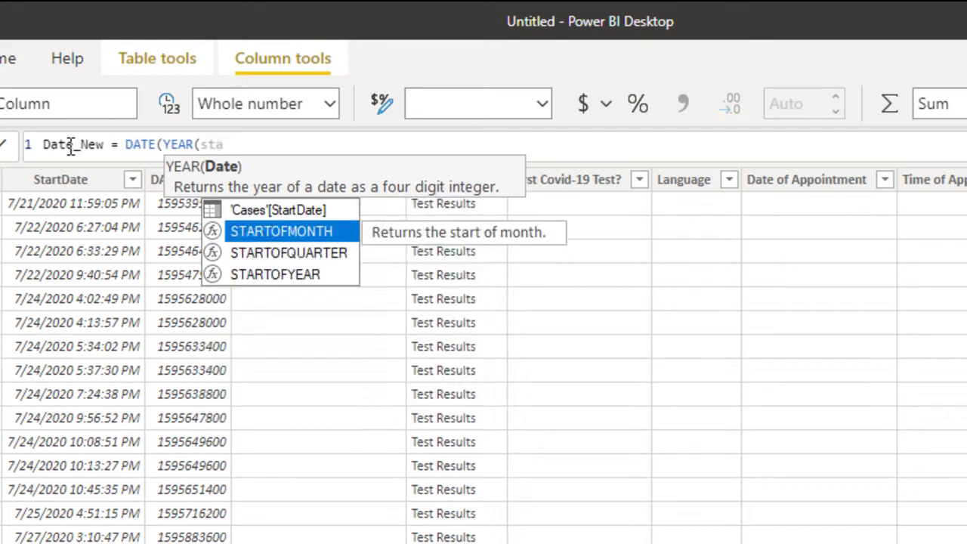
key(Tab)
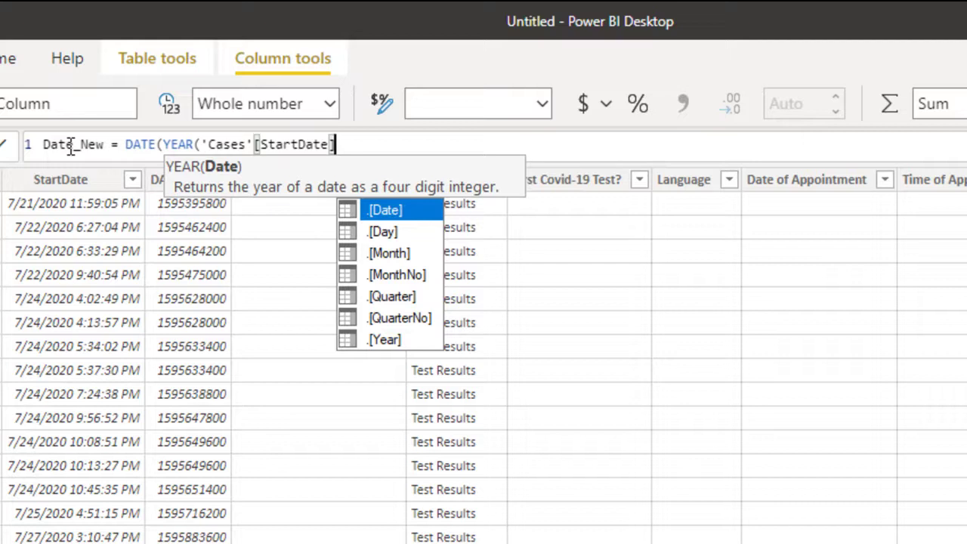
text())
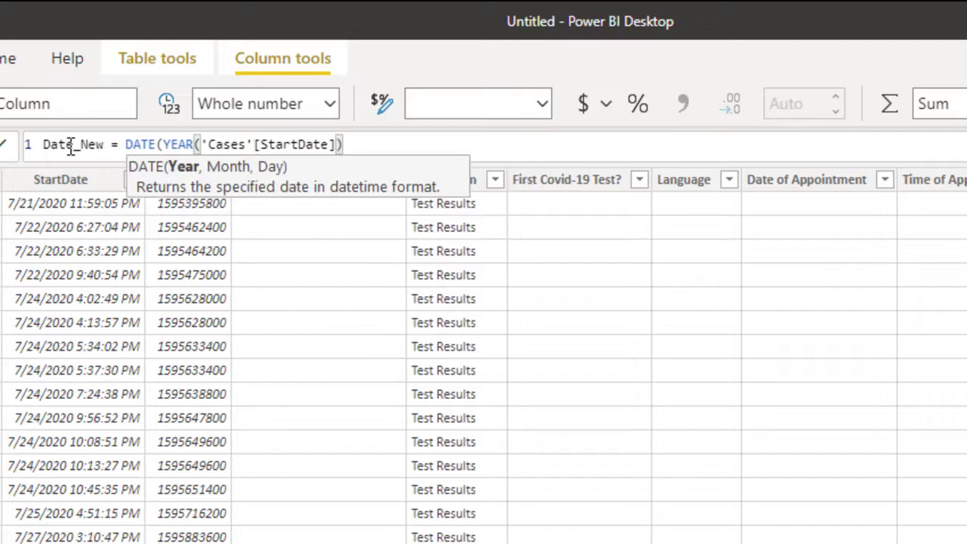
Complete the Date_New formula with MONTH('Cases'[StartDate]) and DAY('Cases'[StartDate]) as the remaining arguments, and commit it.
text(,month()
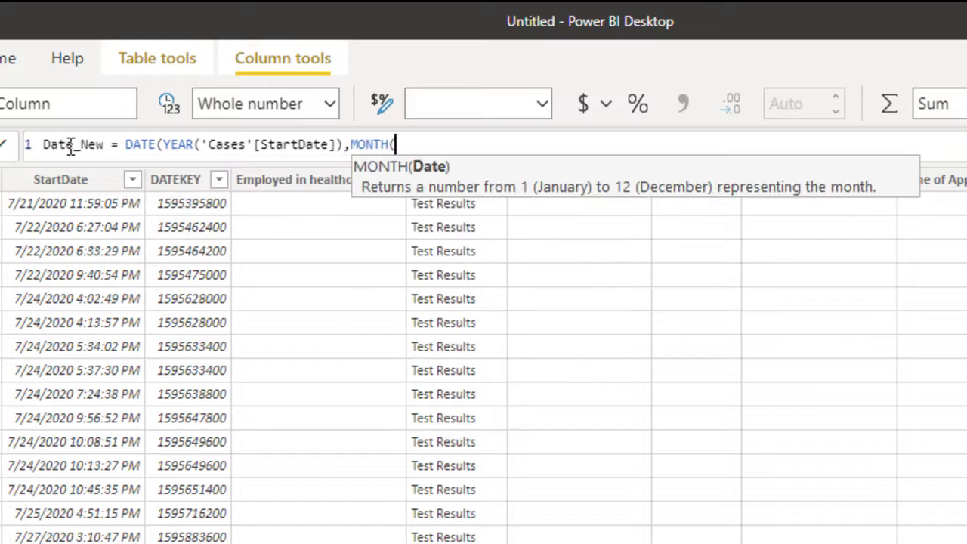
text(star)
key(Up)
key(Tab)
text())
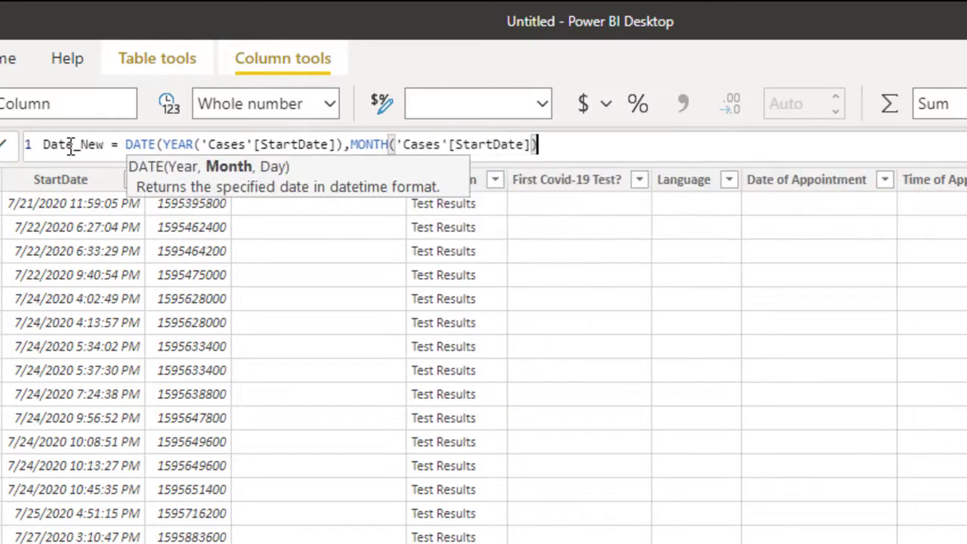
text(,)
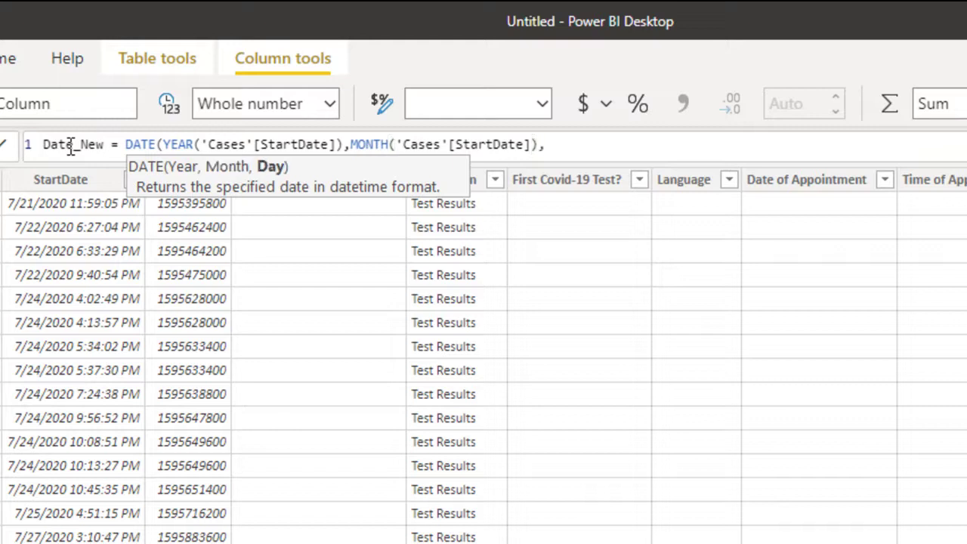
text(day)
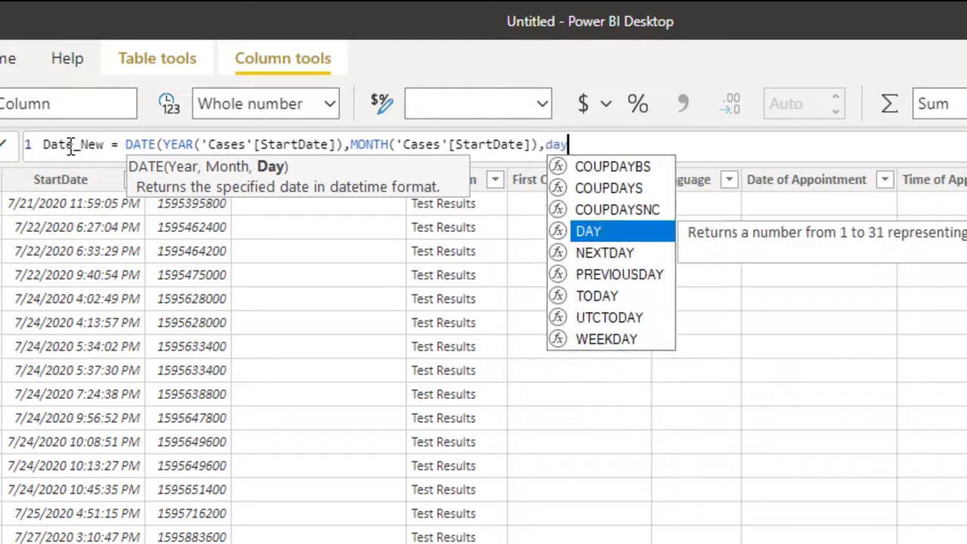
key(Tab)
text(star)
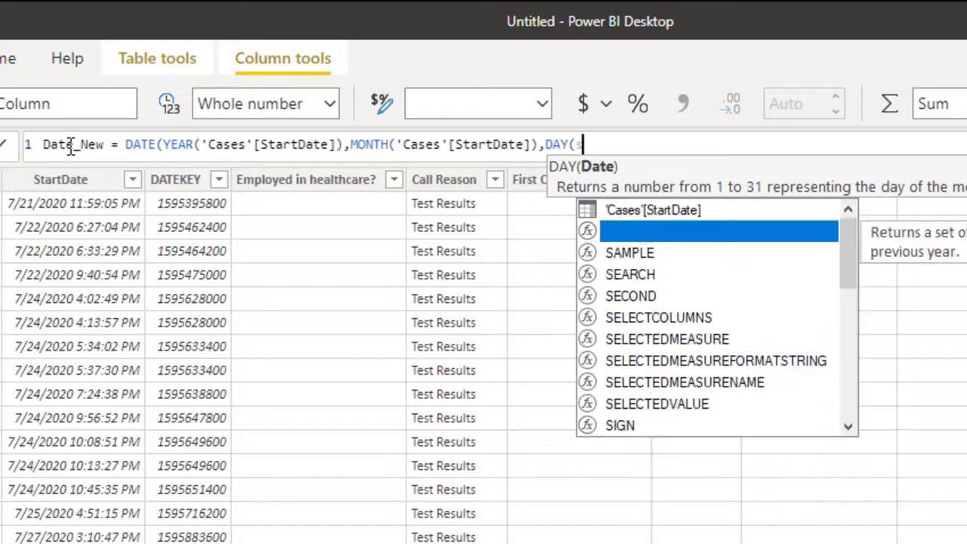
key(Up)
key(Tab)
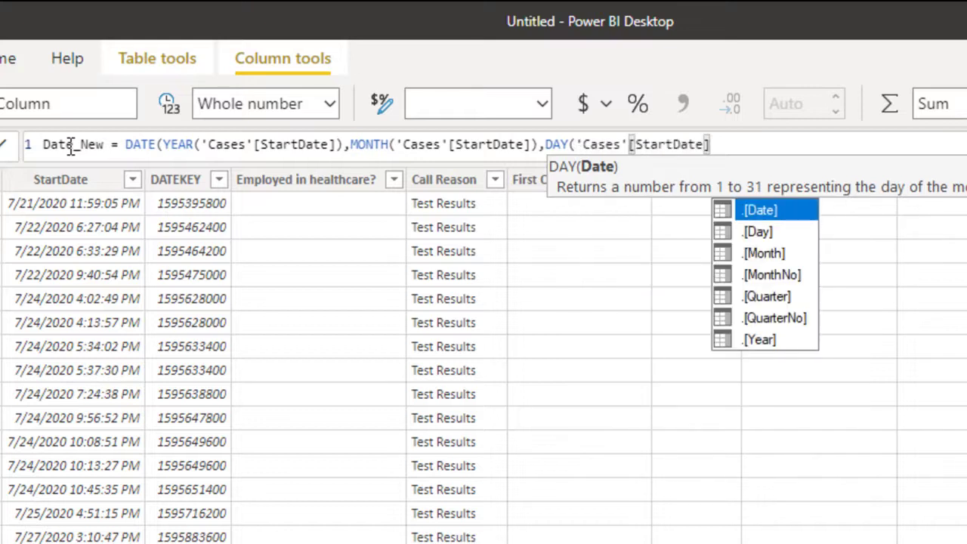
text()))
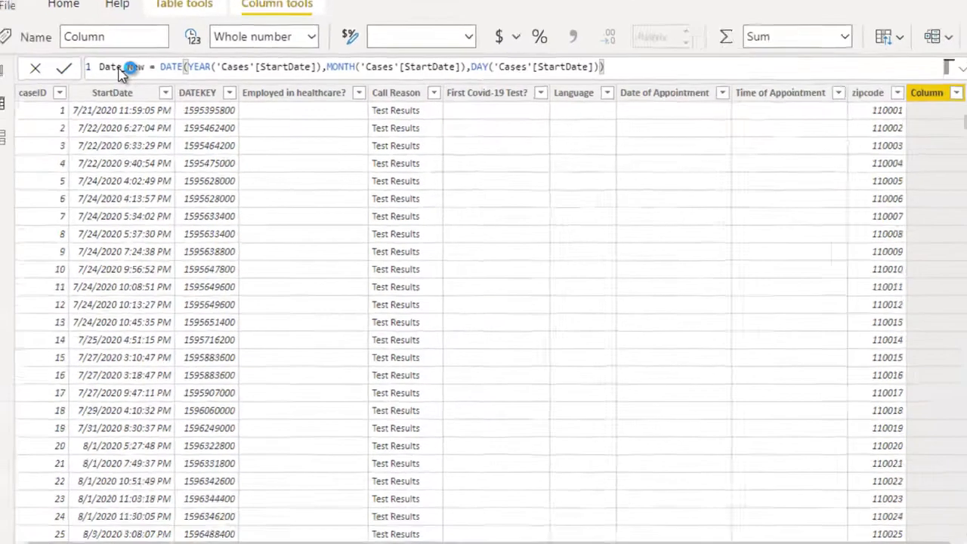
key(Return)
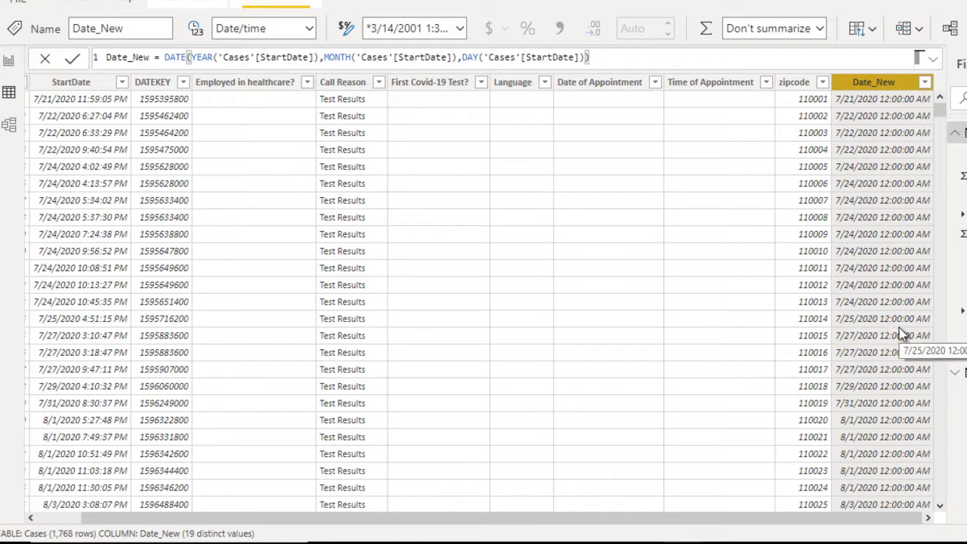
Add a Date_New slicer to the report page, filling the space between the header strip and the page's right edge at header height.
click(8, 62)
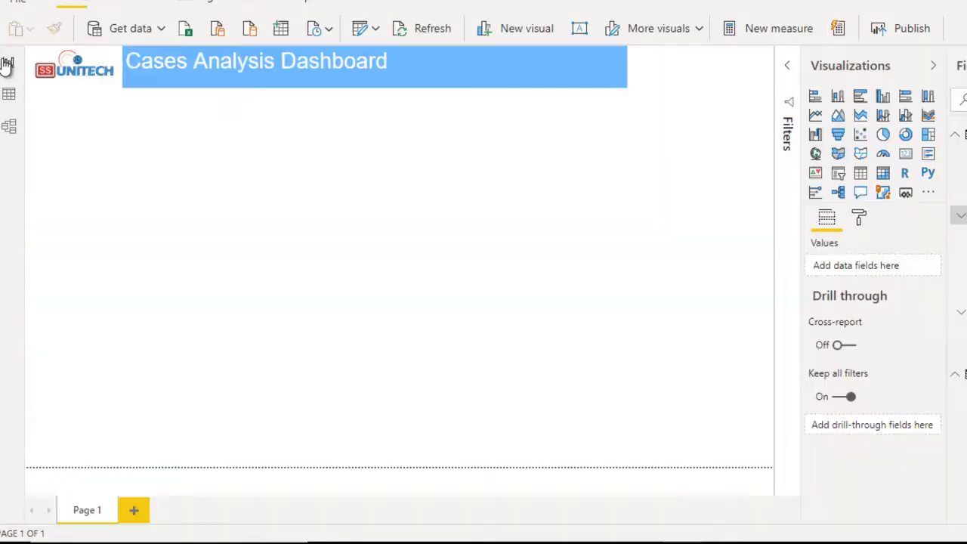
click(837, 173)
drag(55, 178, 657, 66)
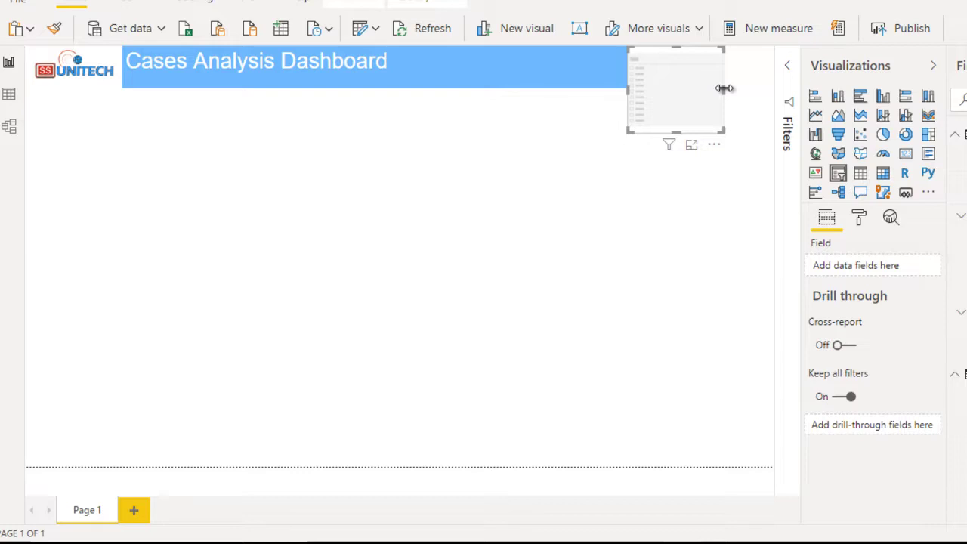
drag(724, 89, 797, 93)
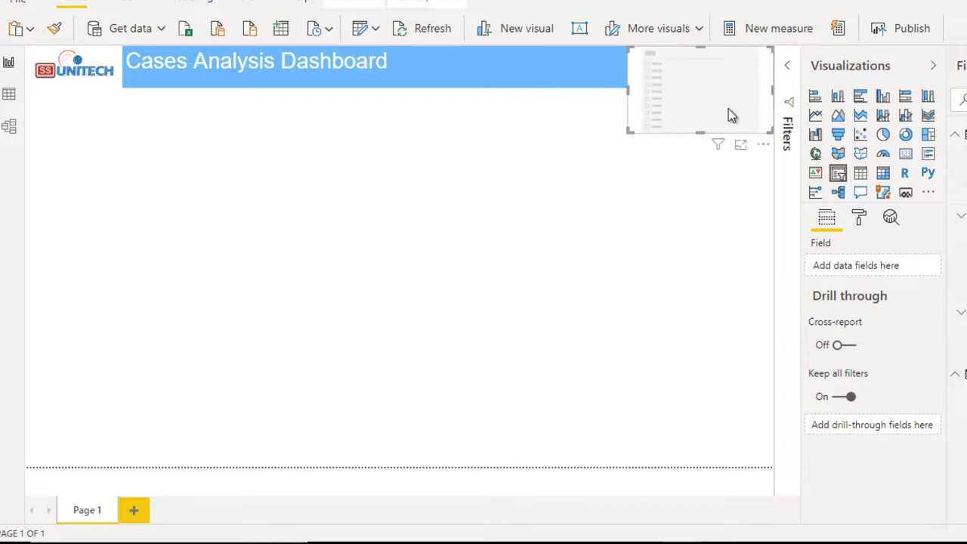
drag(701, 133, 698, 91)
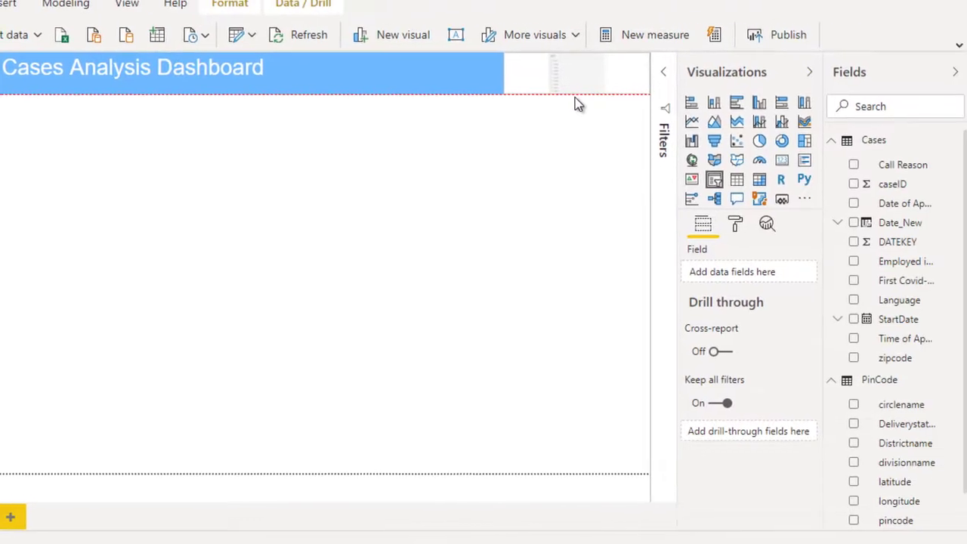
drag(574, 98, 573, 97)
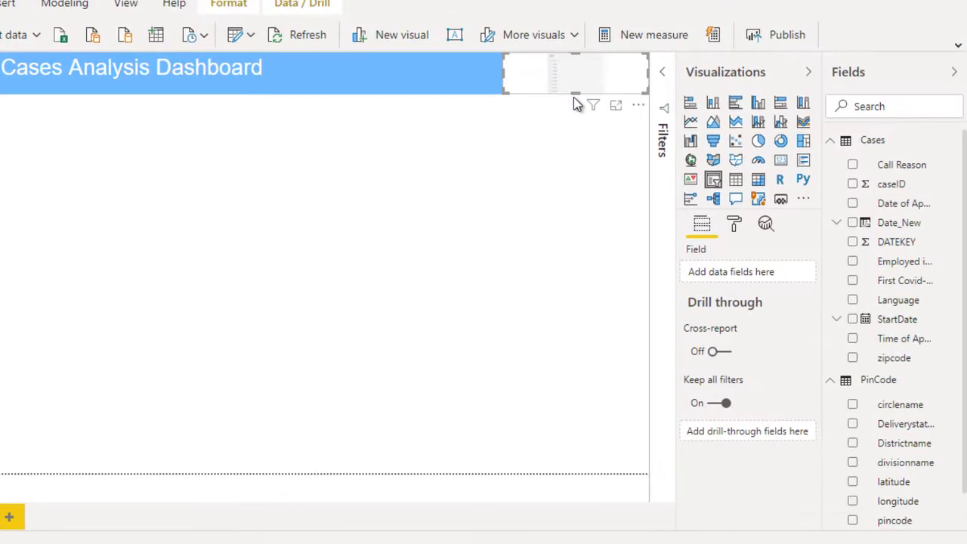
click(852, 223)
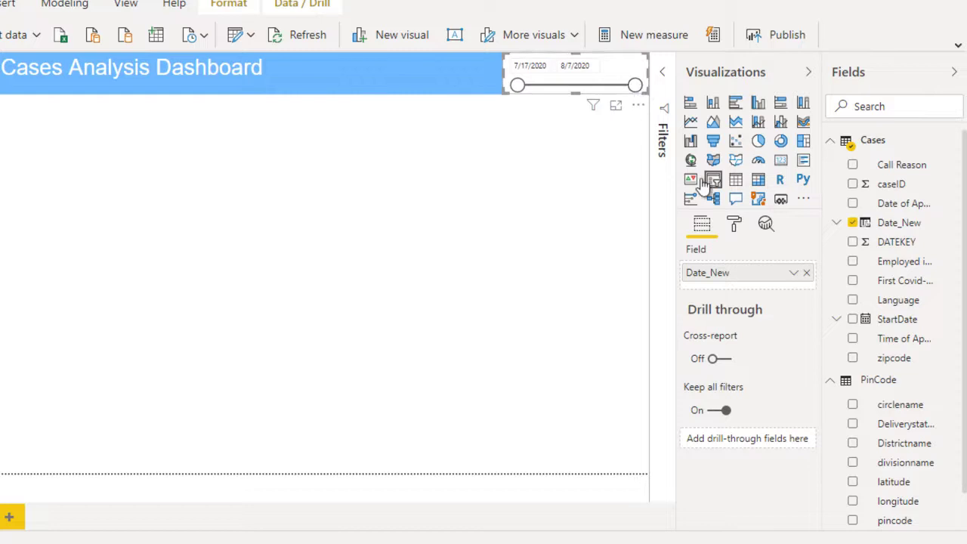
Turn off both the slider and the slicer header for the Date_New slicer.
click(734, 226)
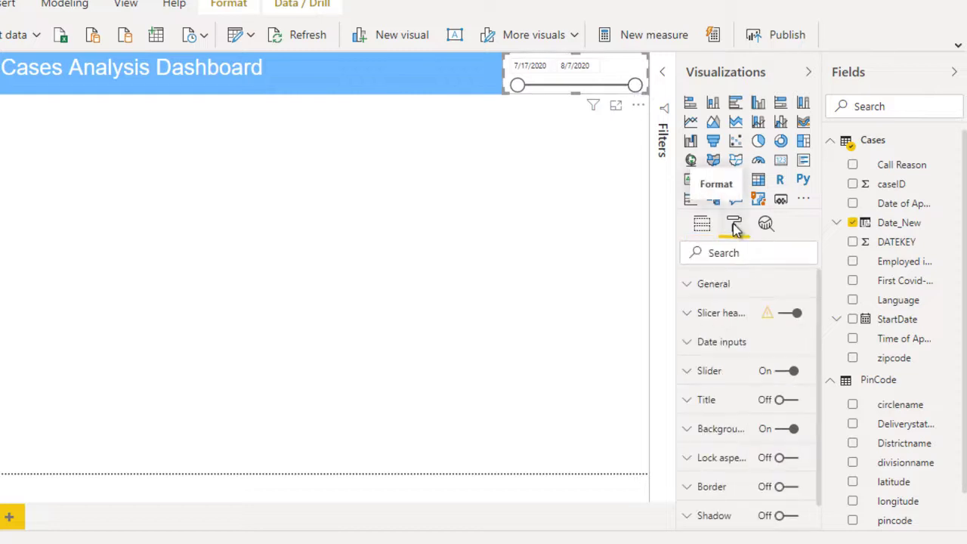
click(782, 381)
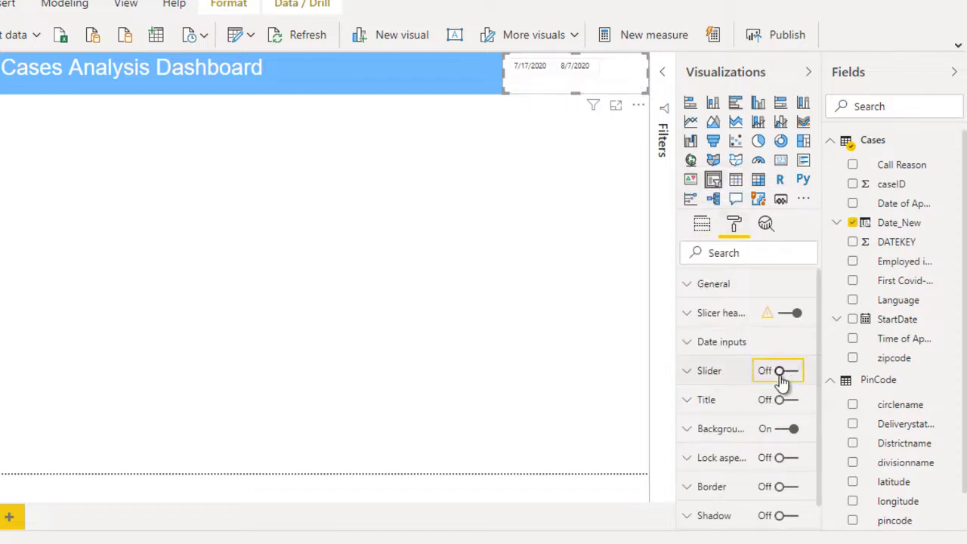
click(786, 316)
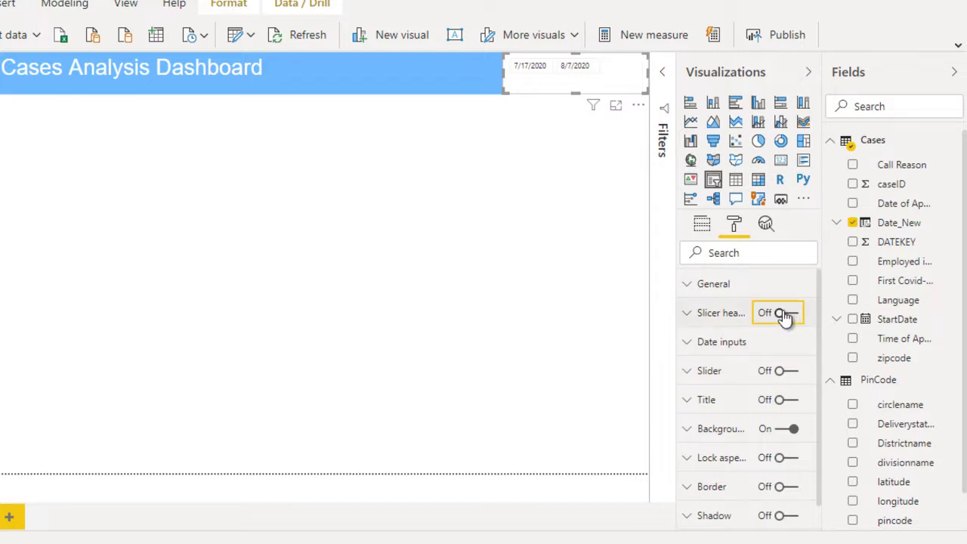
Increase the text size of the Date_New slicer's date inputs to 11 pt.
click(760, 341)
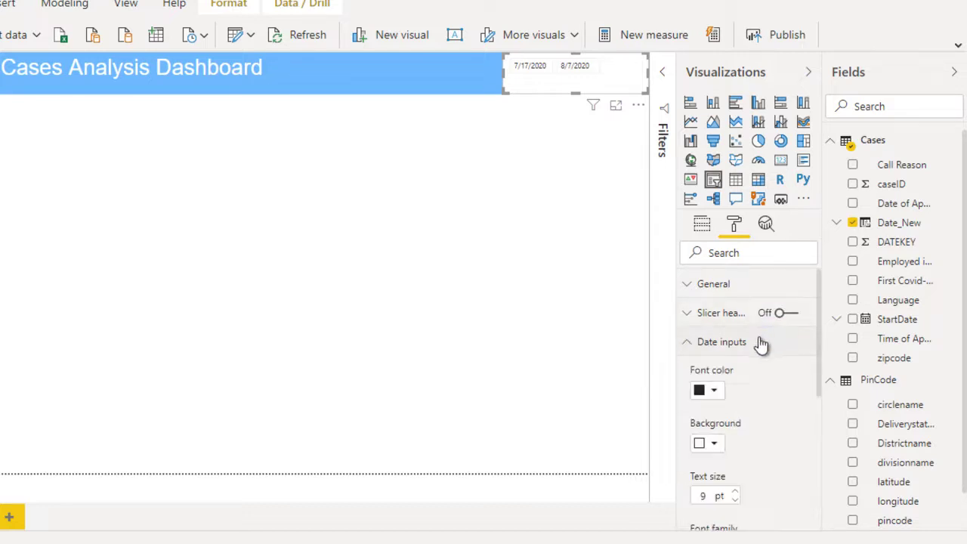
click(735, 492)
click(735, 492)
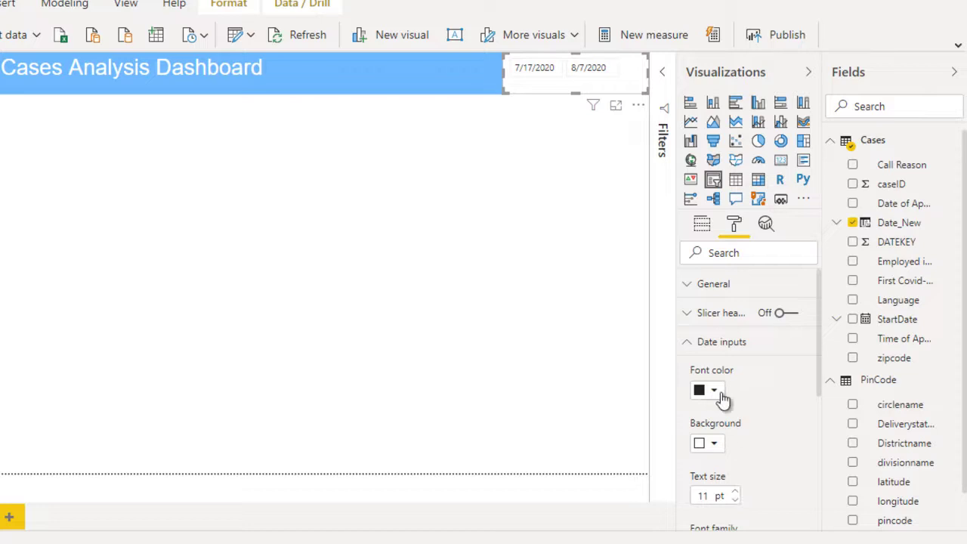
click(712, 346)
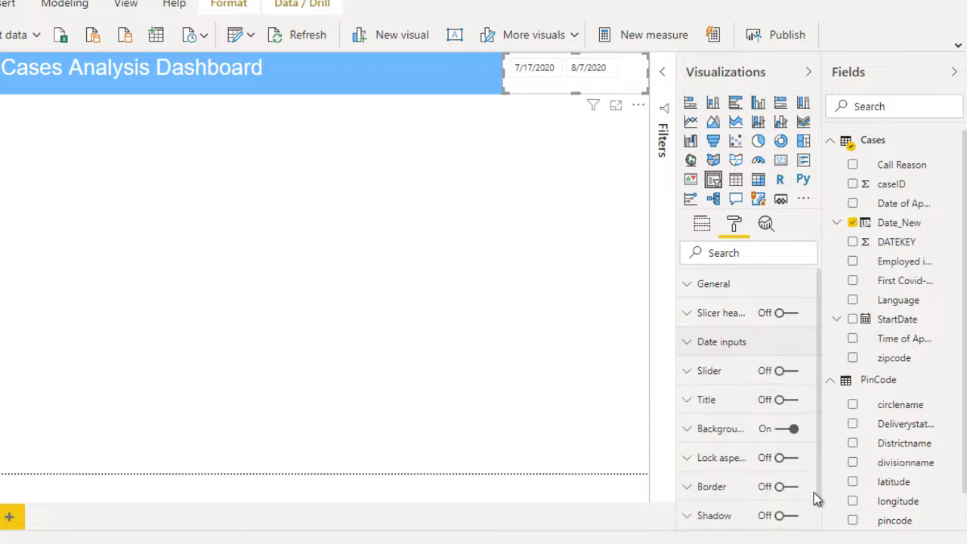
Turn on a black border around the Date_New slicer and round its corners with a 15 px radius.
click(785, 488)
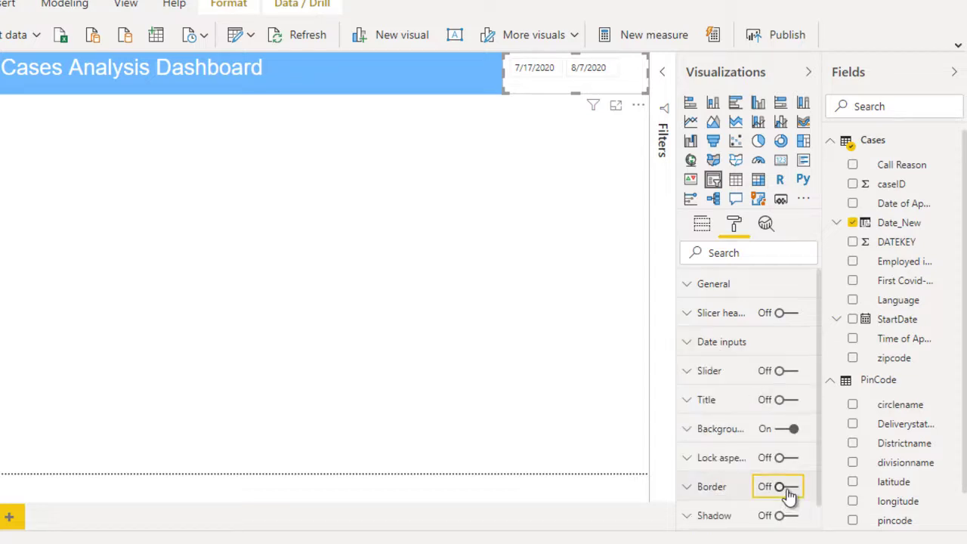
click(468, 325)
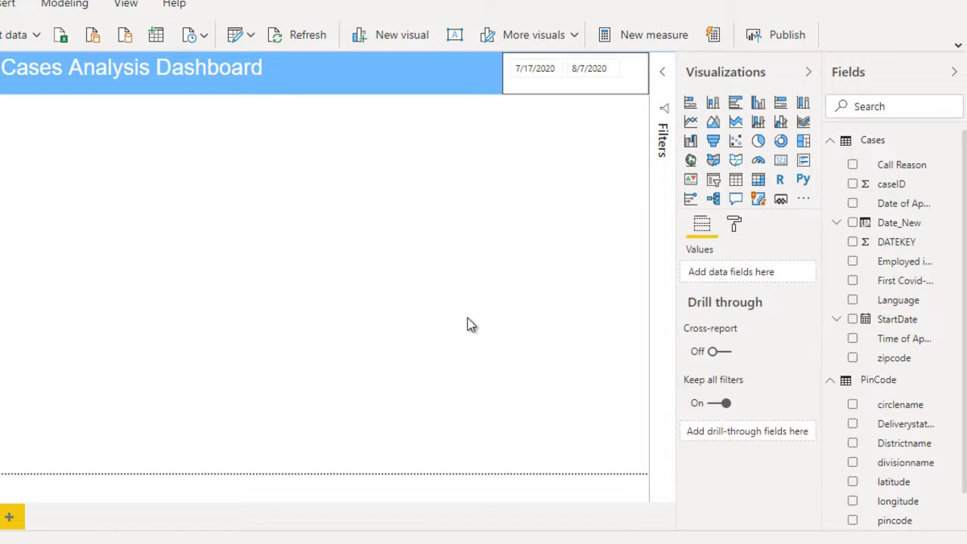
click(631, 73)
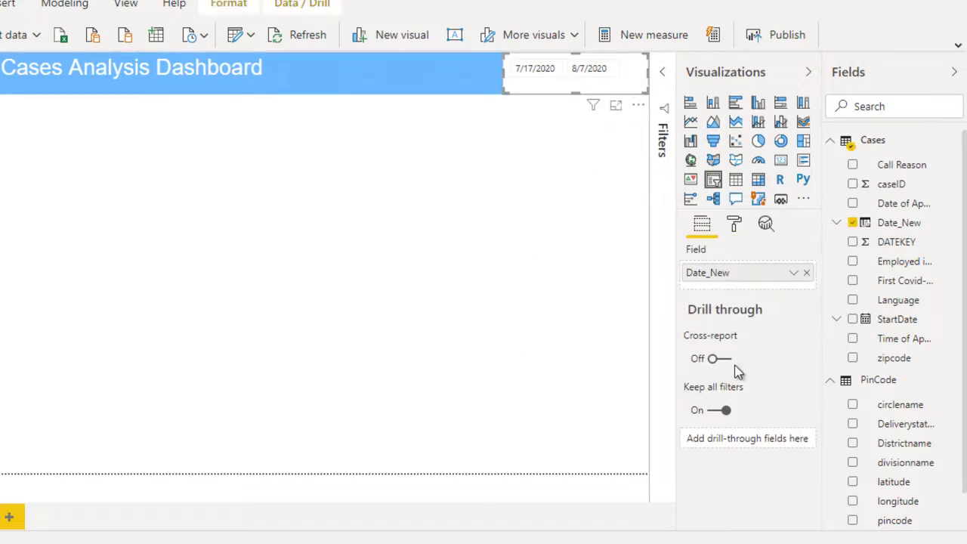
click(734, 227)
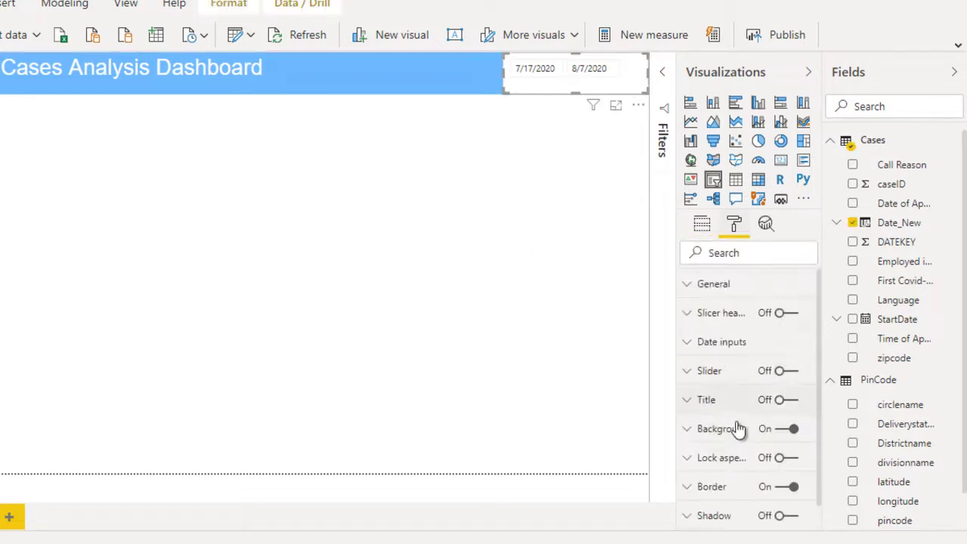
click(706, 486)
scroll(818, 526, down, 1)
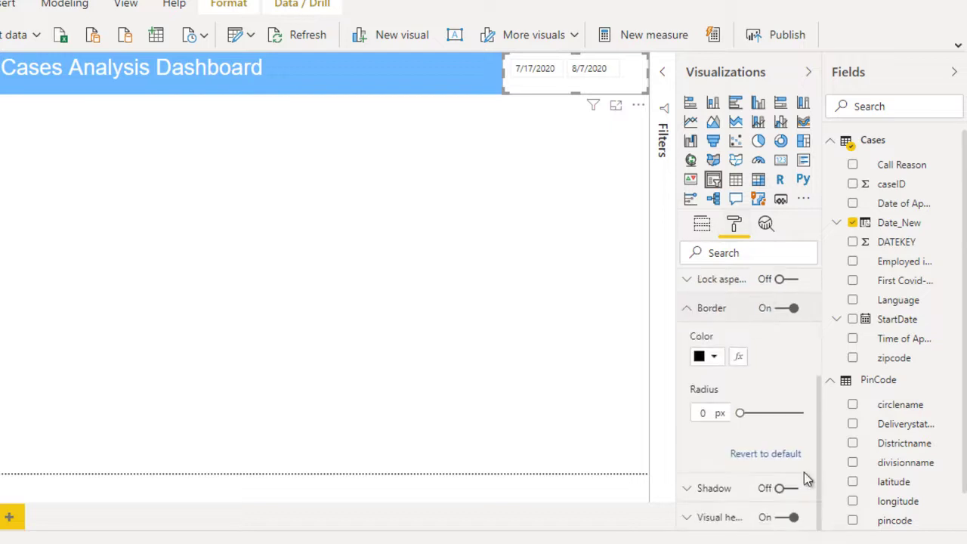
click(771, 409)
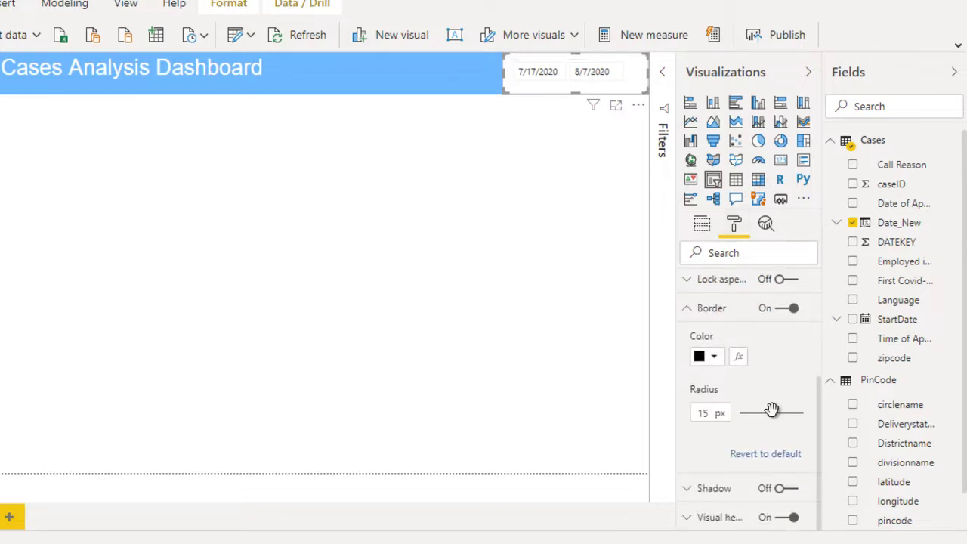
click(492, 349)
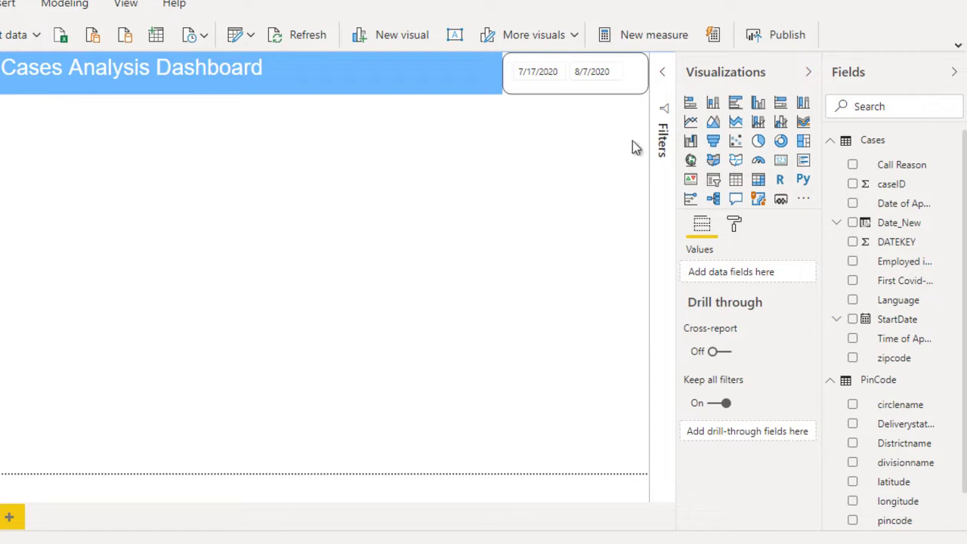
click(636, 92)
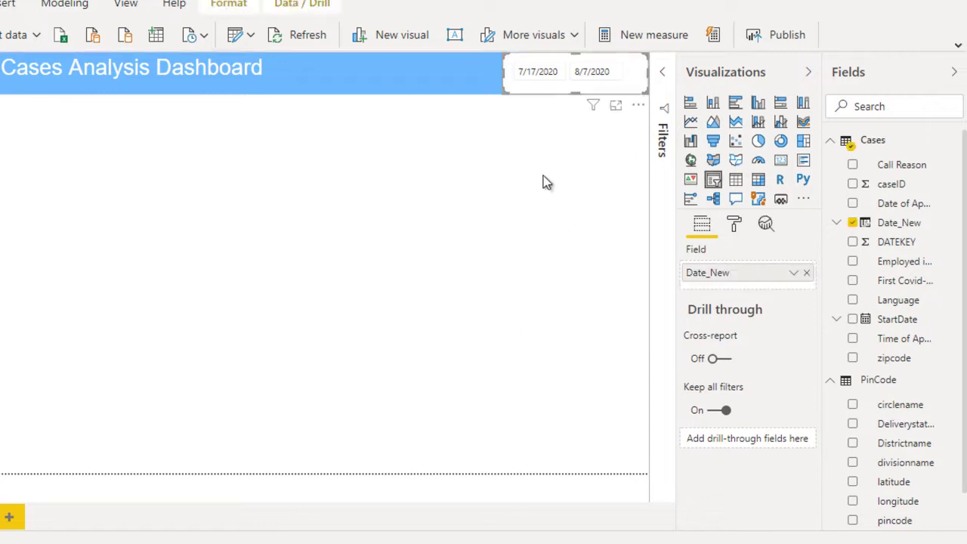
click(526, 199)
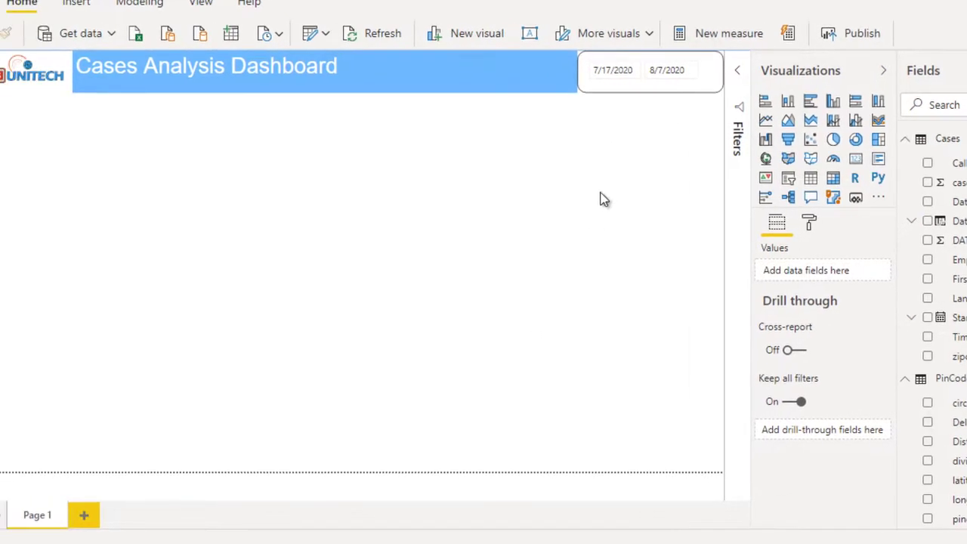
Switch to the finished Healthcare_Calsl report to examine its Day Wise Cases Counts chart, and return to the Untitled report.
mouse_move(677, 543)
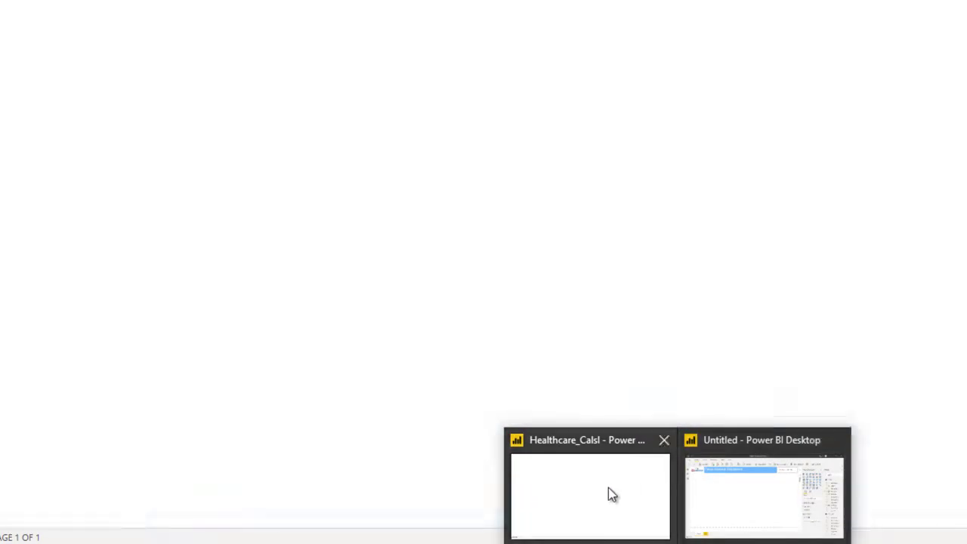
click(609, 494)
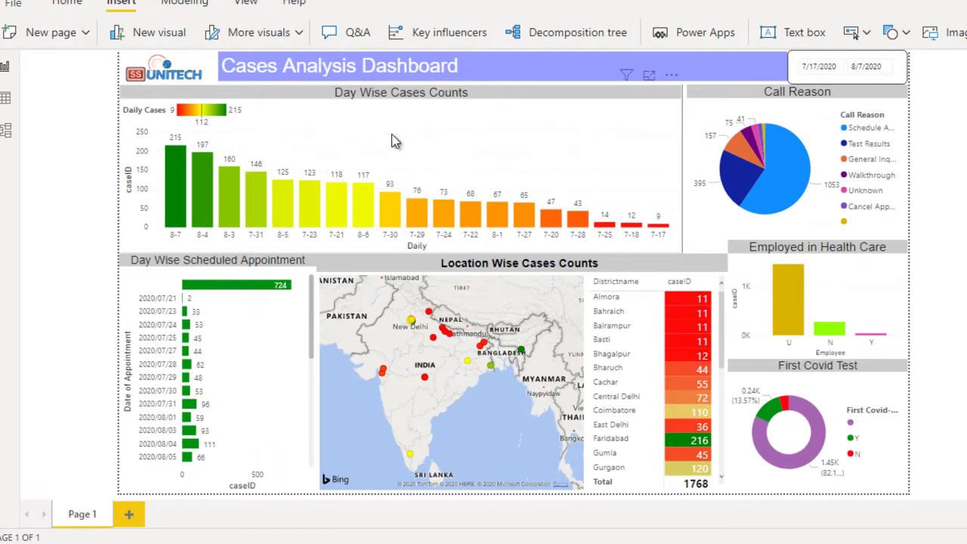
click(577, 172)
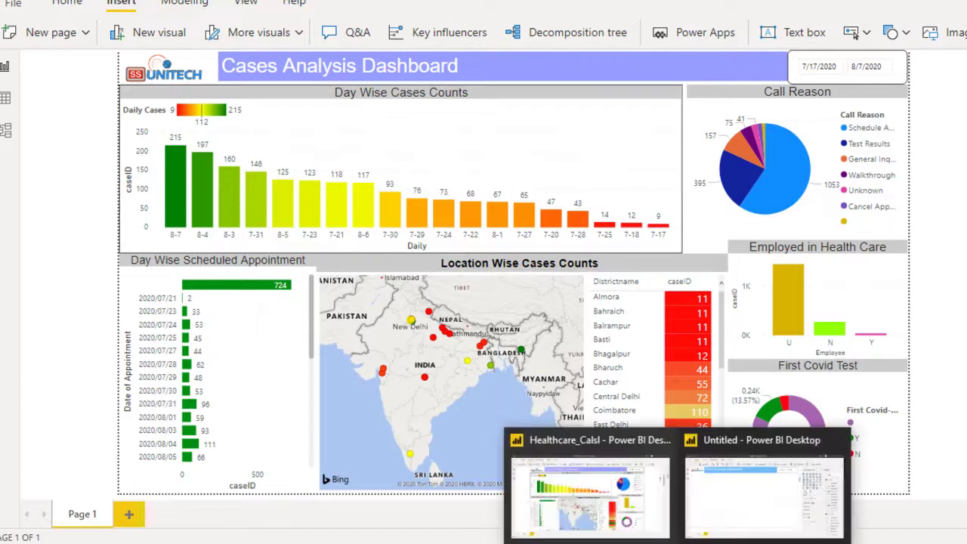
click(719, 491)
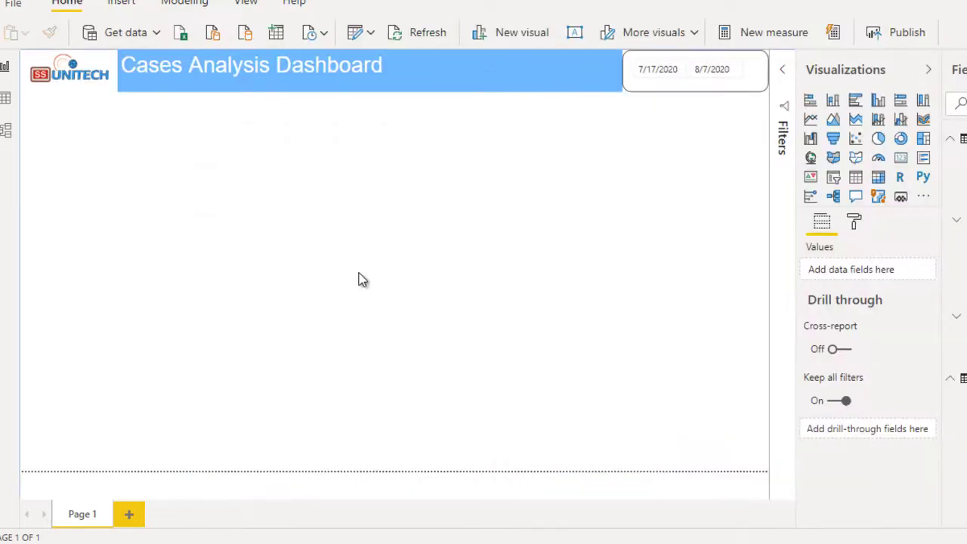
Place an empty clustered column chart directly beneath the logo and header, stretched to about 70% of the page width and 40% of its height.
click(878, 100)
drag(65, 208, 47, 142)
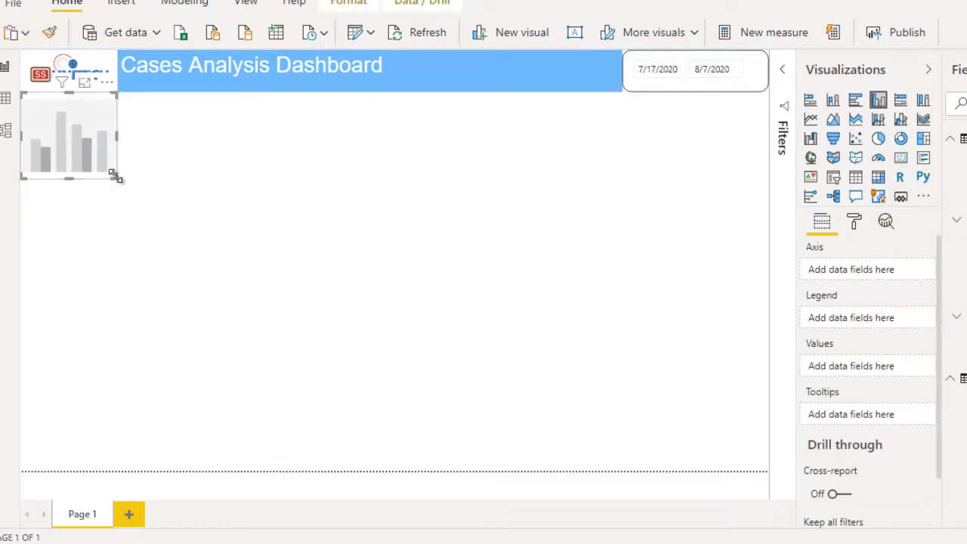
drag(113, 176, 561, 270)
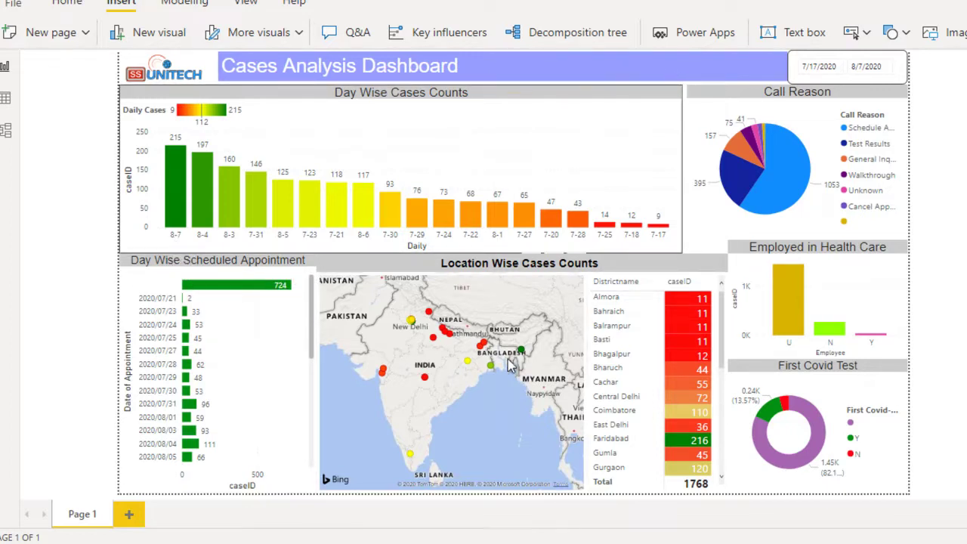
Return to the Untitled report's Cases data, add a new calculated column and name it Daily.
mouse_move(626, 537)
click(642, 502)
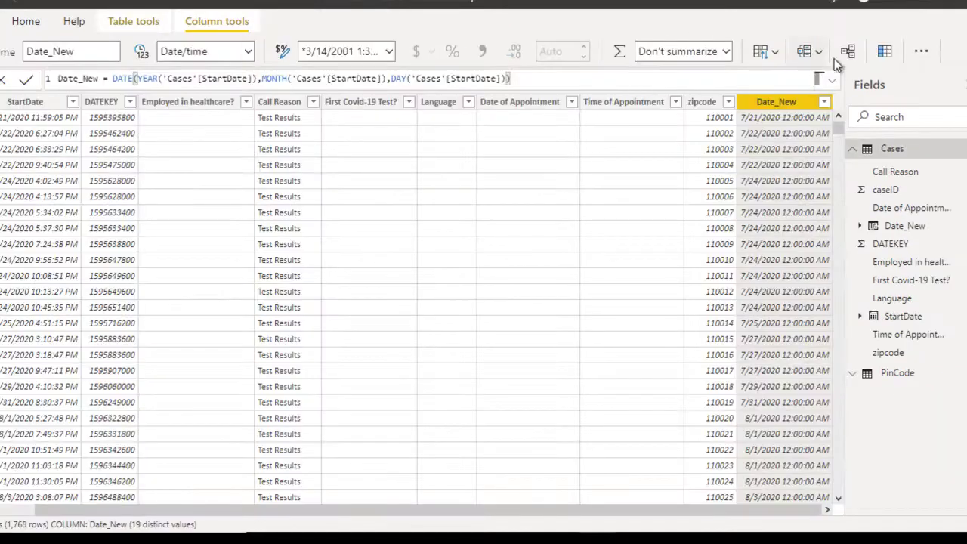
click(886, 51)
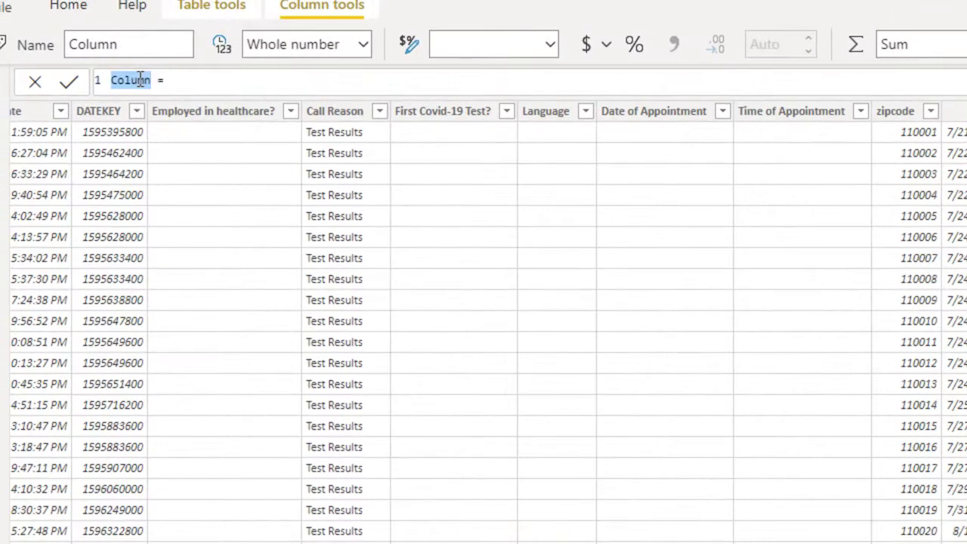
text(Dai)
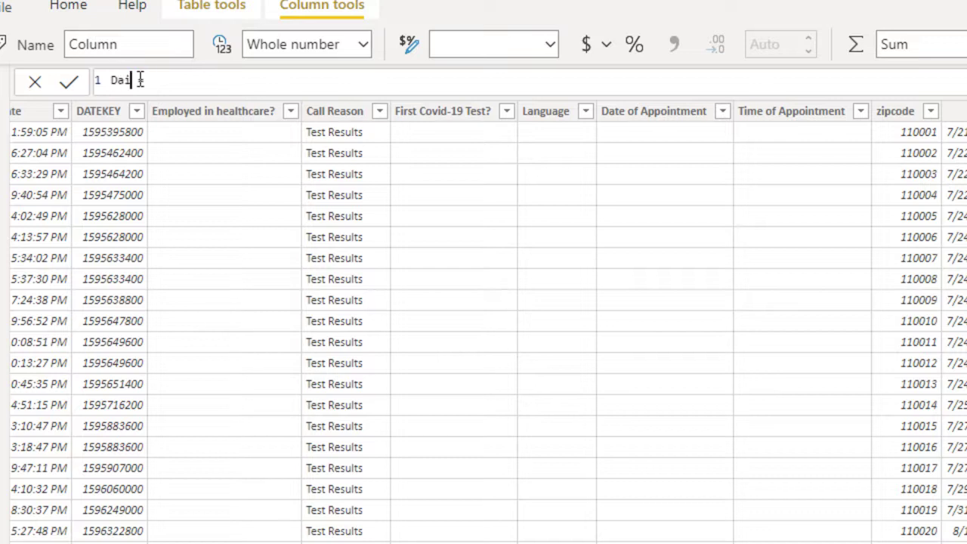
text(ly = month)
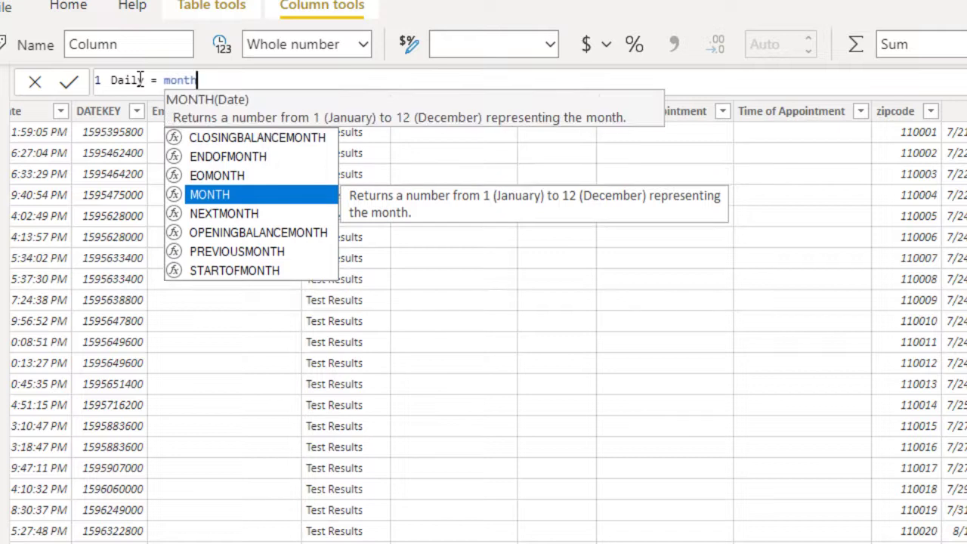
Enter MONTH('Cases'[StartDate]) as the Daily column's expression.
key(Tab)
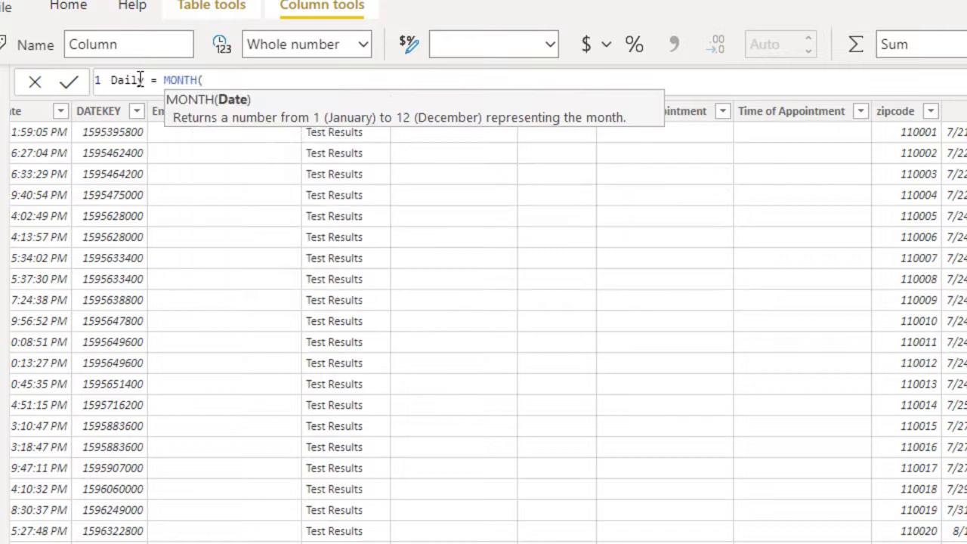
text(s'[Star)
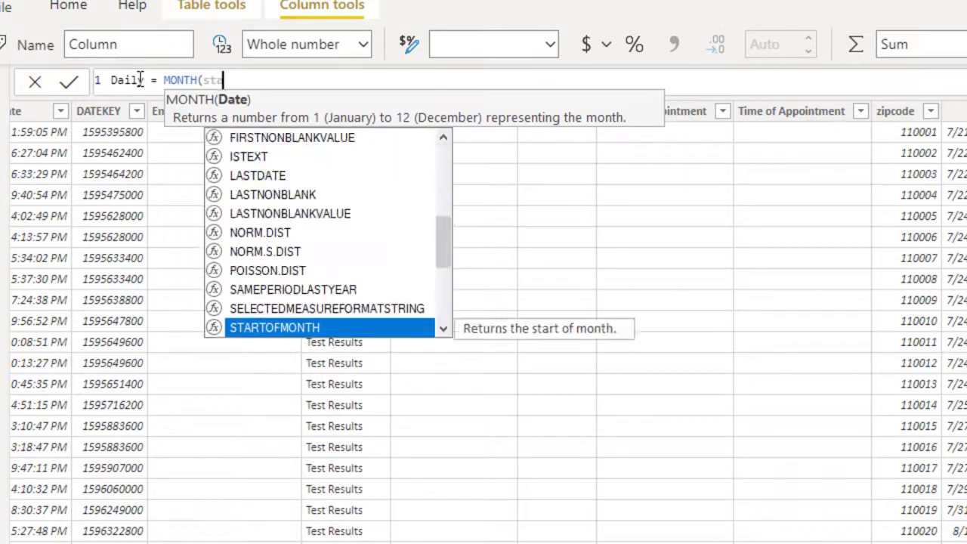
key(Up)
key(Tab)
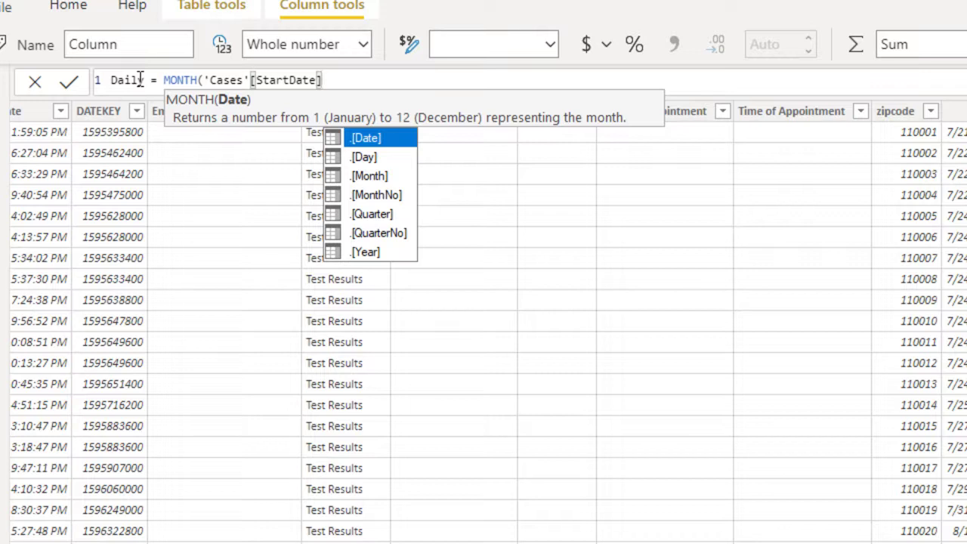
key(Escape)
text())
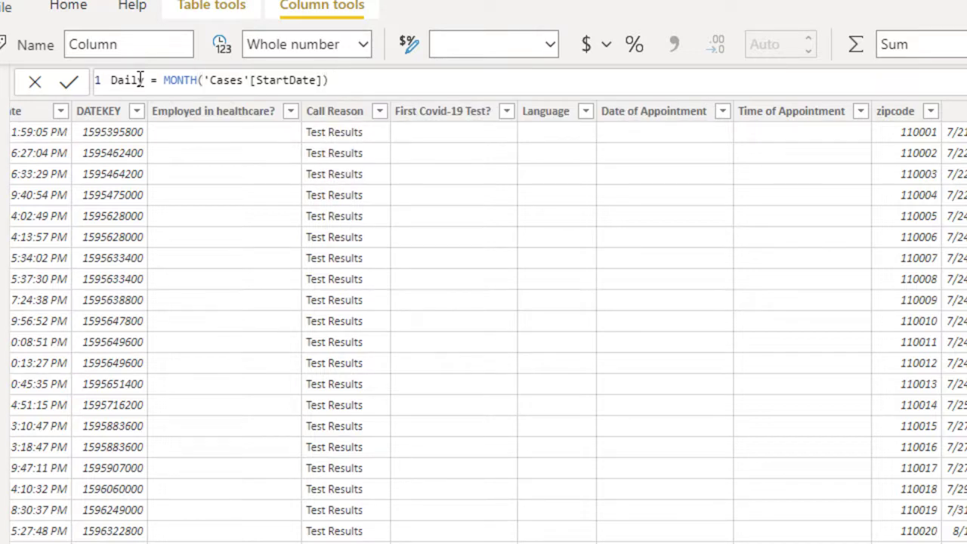
Wrap the MONTH expression in CONCATENATE with "-" as the second text argument.
key(ctrl+Left)
key(ctrl+Left)
key(ctrl+Left)
key(ctrl+Right)
key(ctrl+Right)
key(ctrl+Right)
key(ctrl+Right)
text(,"")
click(162, 80)
text(CONCATENATE()
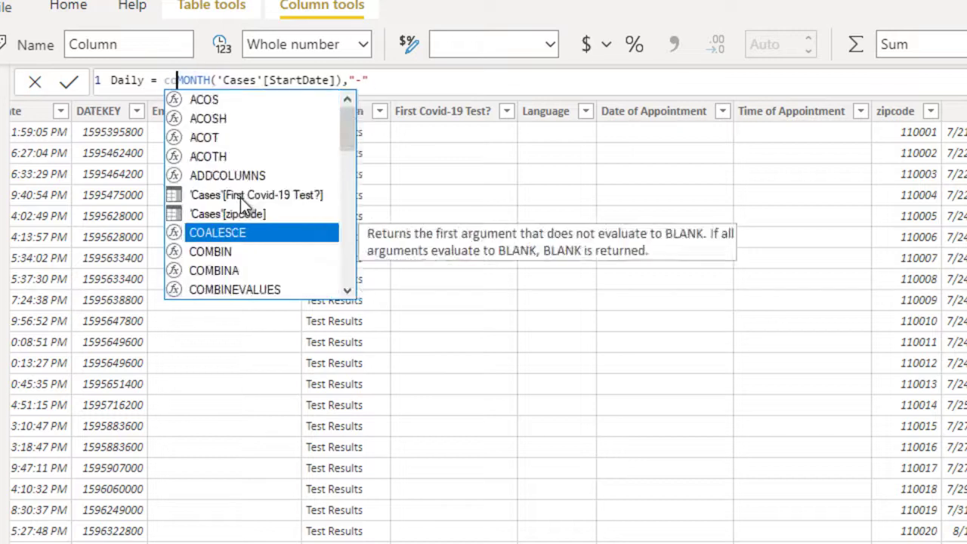
key(End)
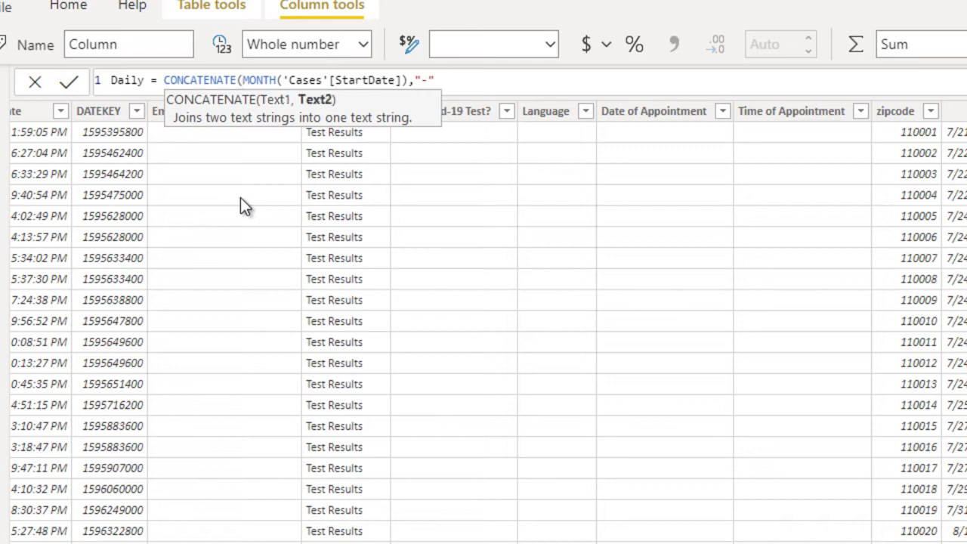
text())
key(BackSpace)
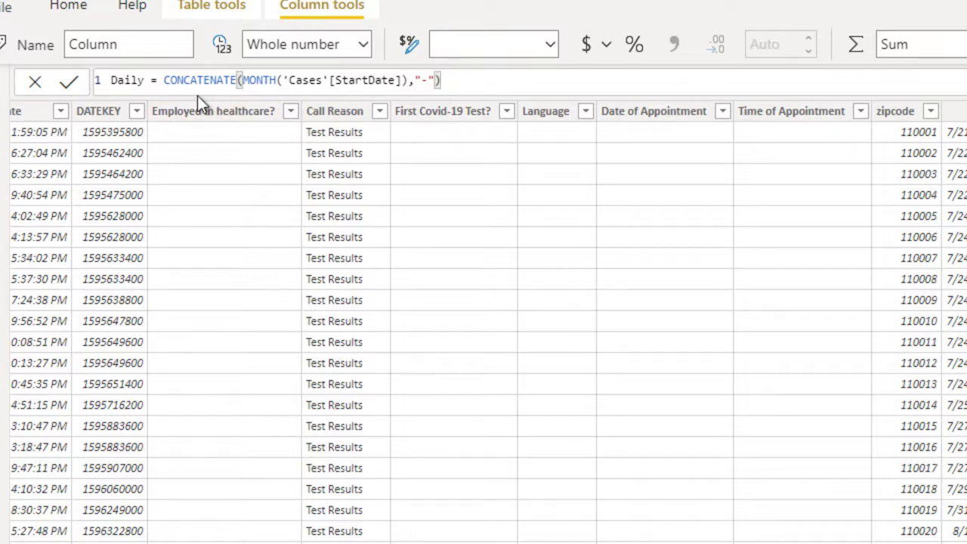
Nest the Daily column's existing CONCATENATE expression as the first argument of an outer CONCATENATE.
click(157, 80)
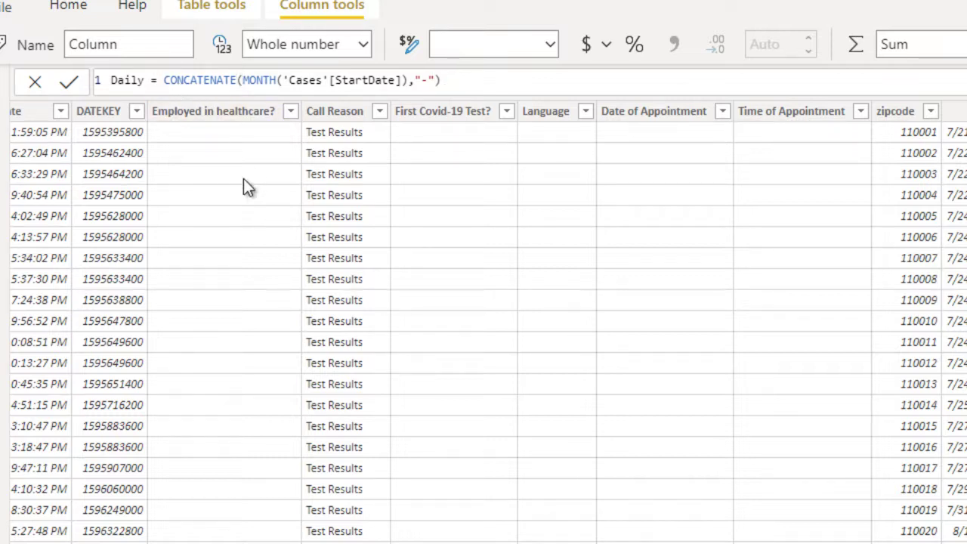
text(conc)
key(Tab)
text(()
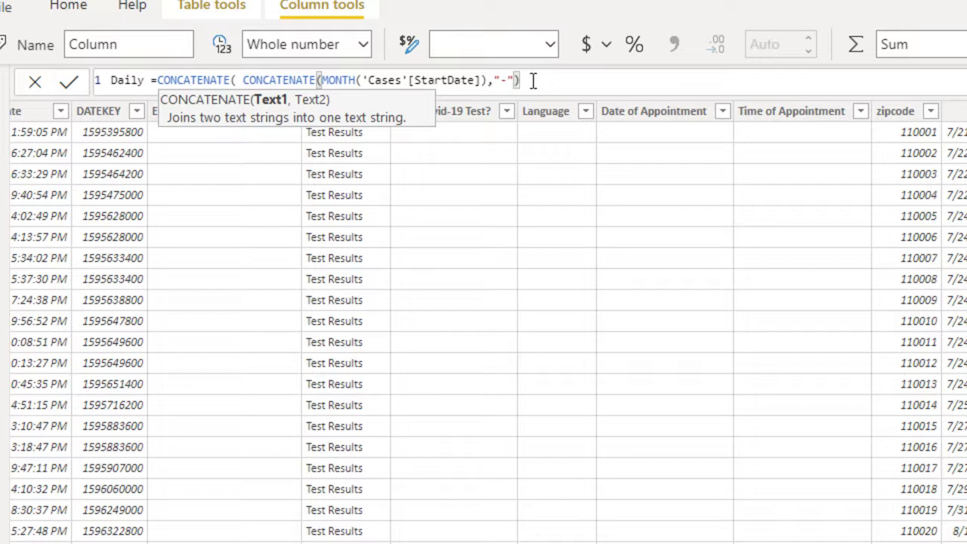
text(,)
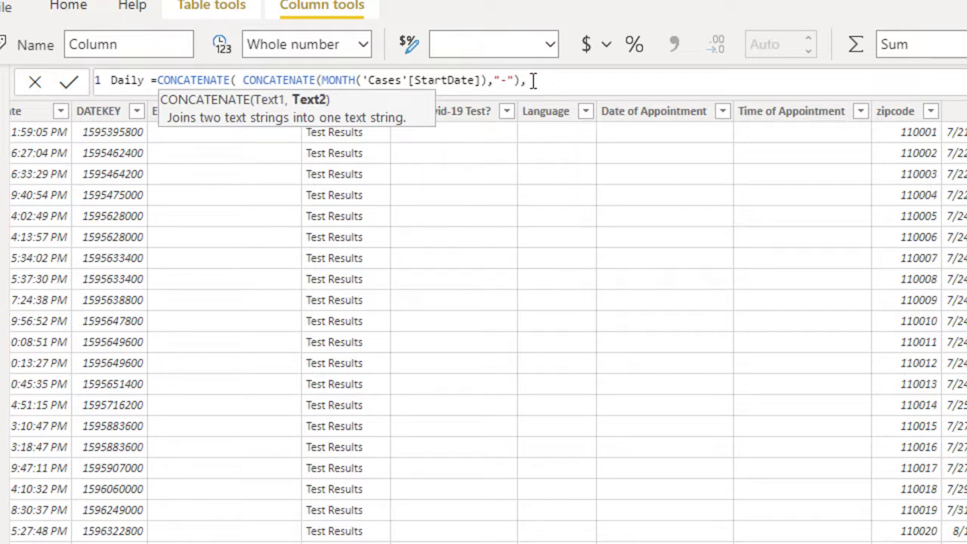
Add DAY('Cases'[StartDate]) as the outer CONCATENATE's second argument and commit the Daily column formula.
text(day)
key(Tab)
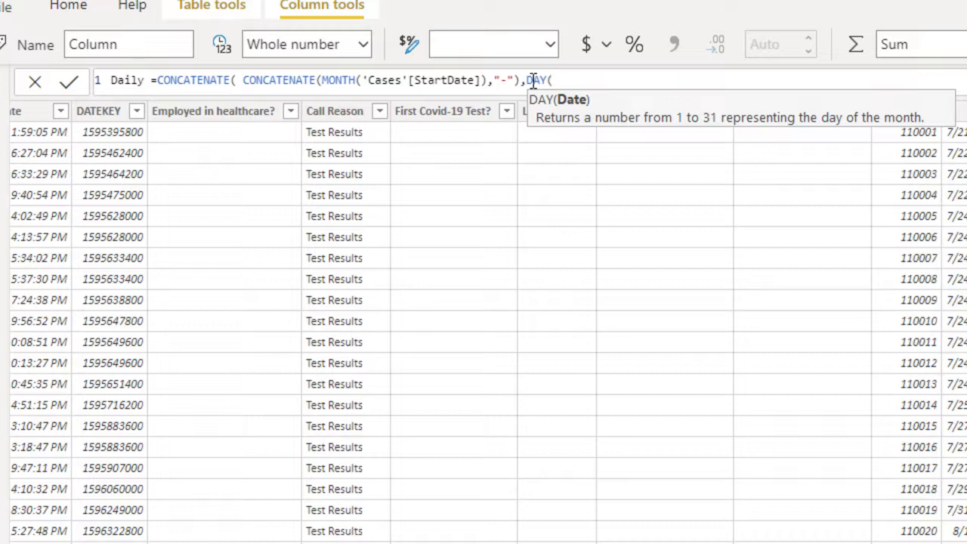
text(star)
key(Up)
key(Tab)
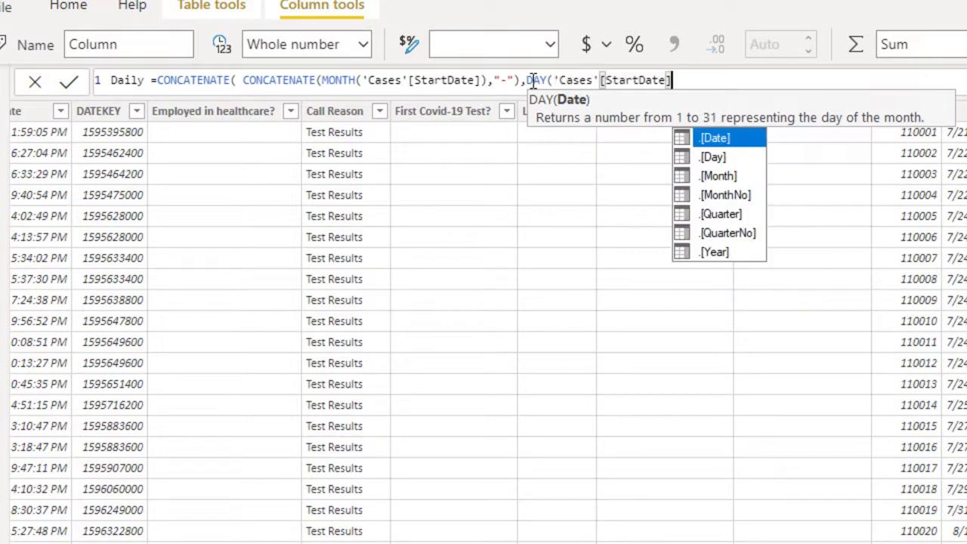
text())
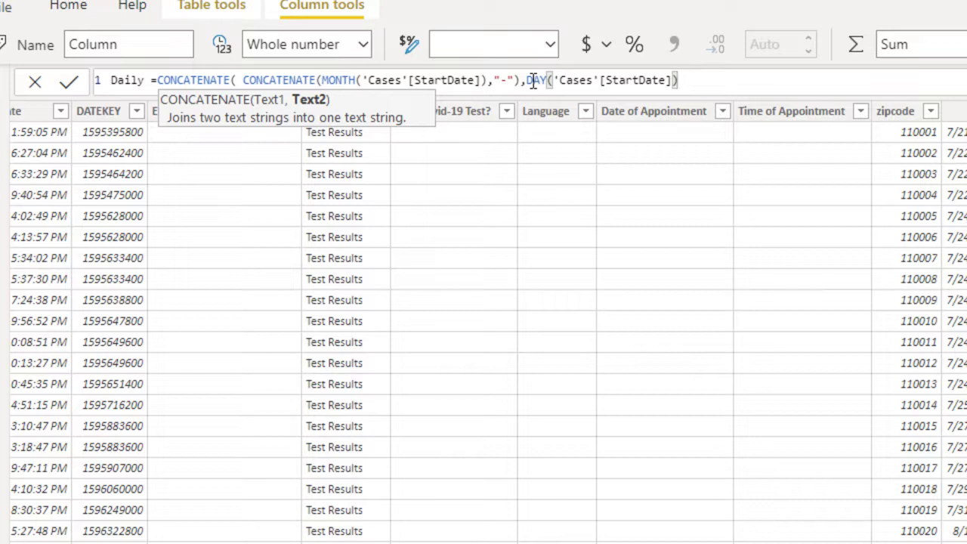
text())
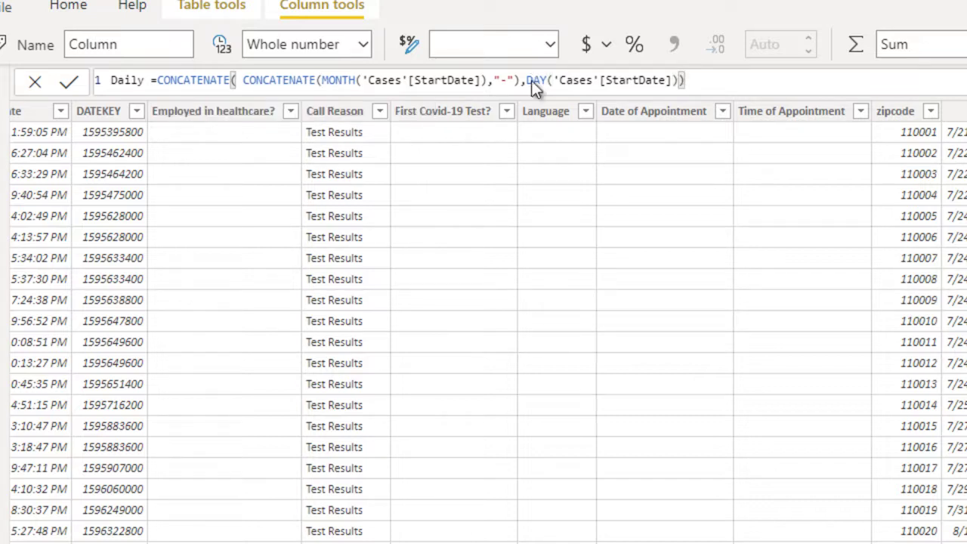
key(Return)
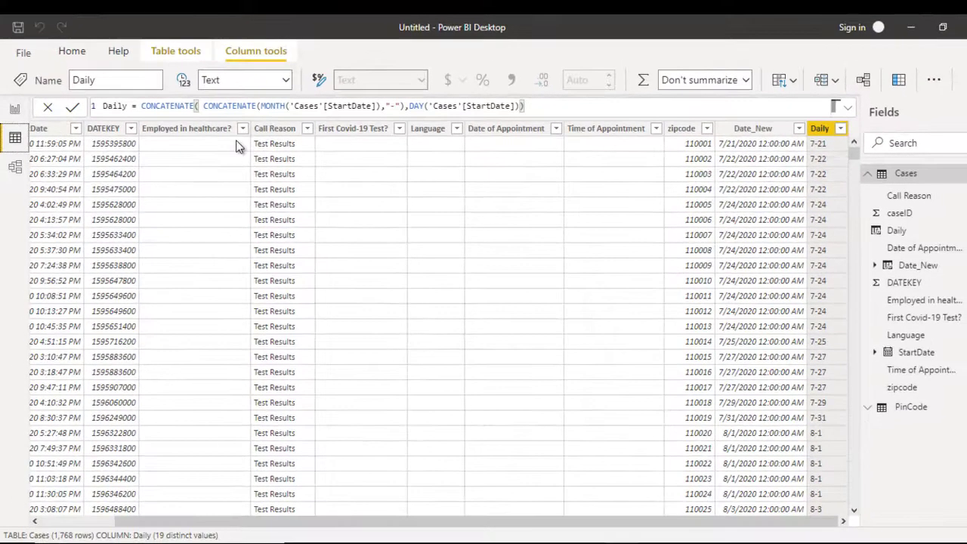
Return to the report page and fill the empty column chart with Daily on the axis and caseID as values.
click(15, 109)
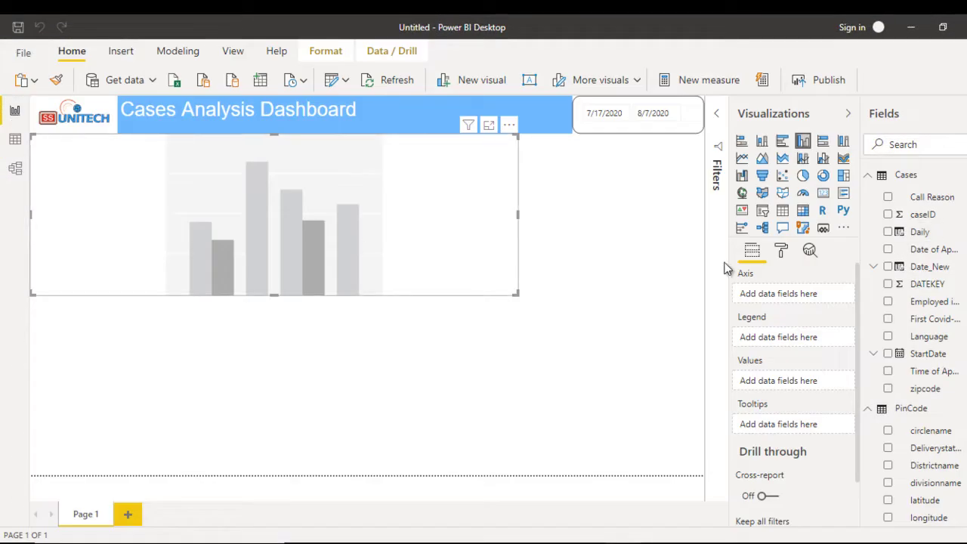
click(888, 232)
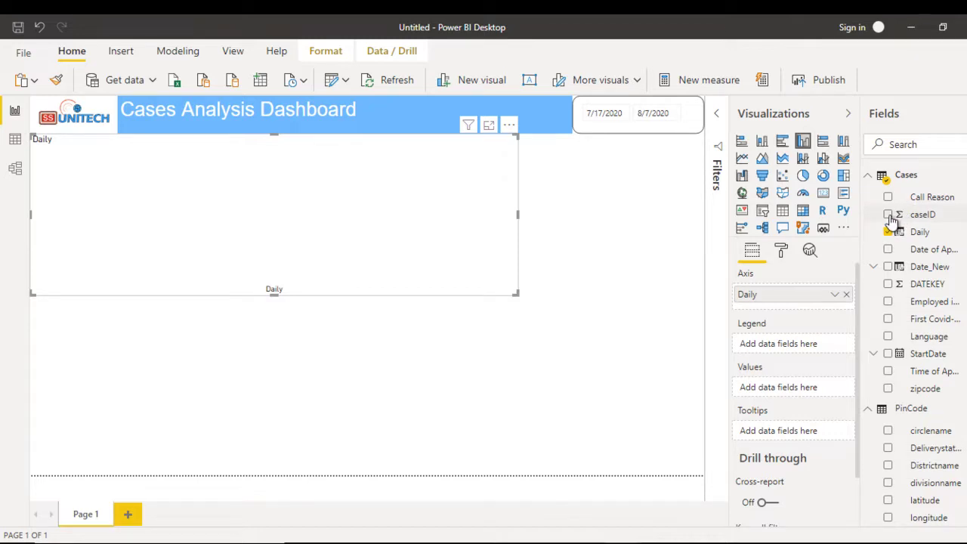
click(888, 215)
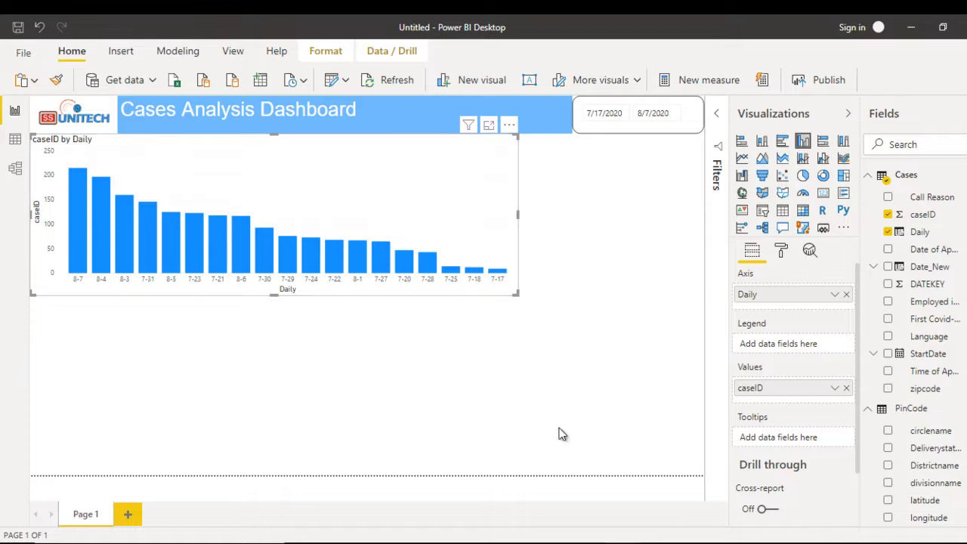
Switch to the Healthcare_Calsl report, examine the colouring of its Day Wise Cases Counts chart, and return to the Untitled report.
click(566, 511)
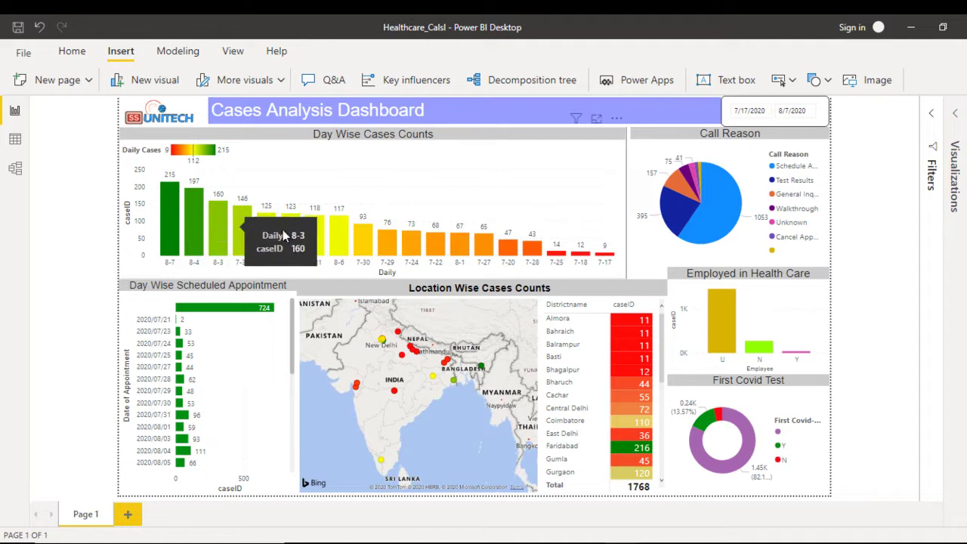
mouse_move(376, 240)
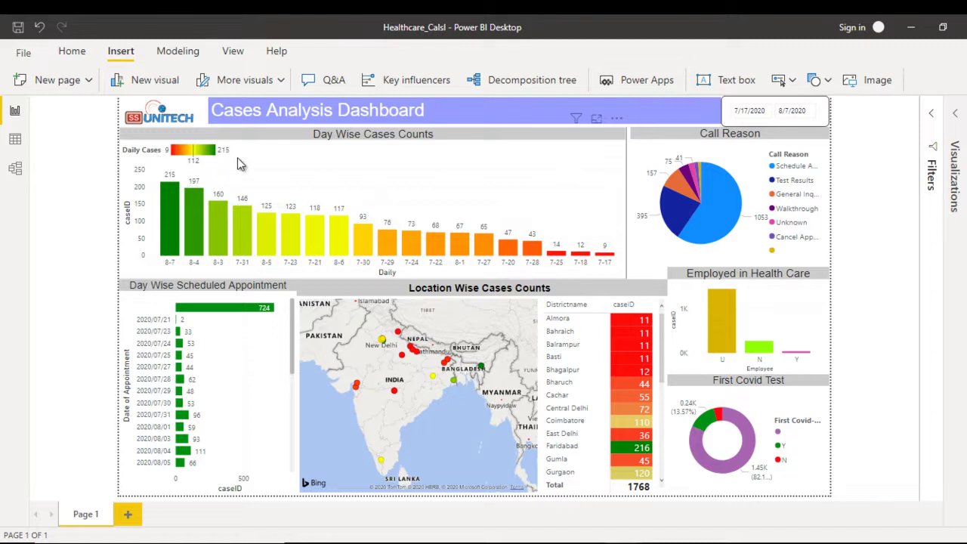
click(498, 229)
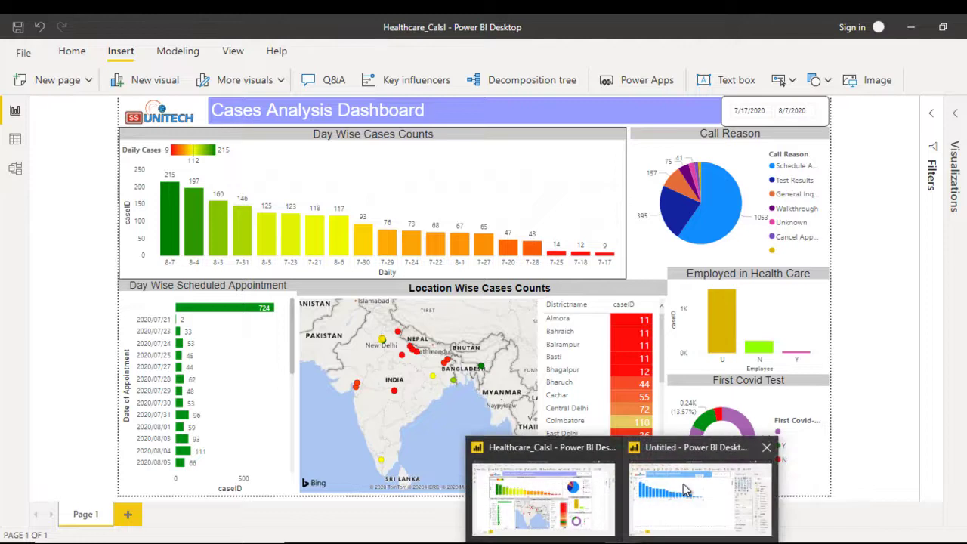
click(682, 483)
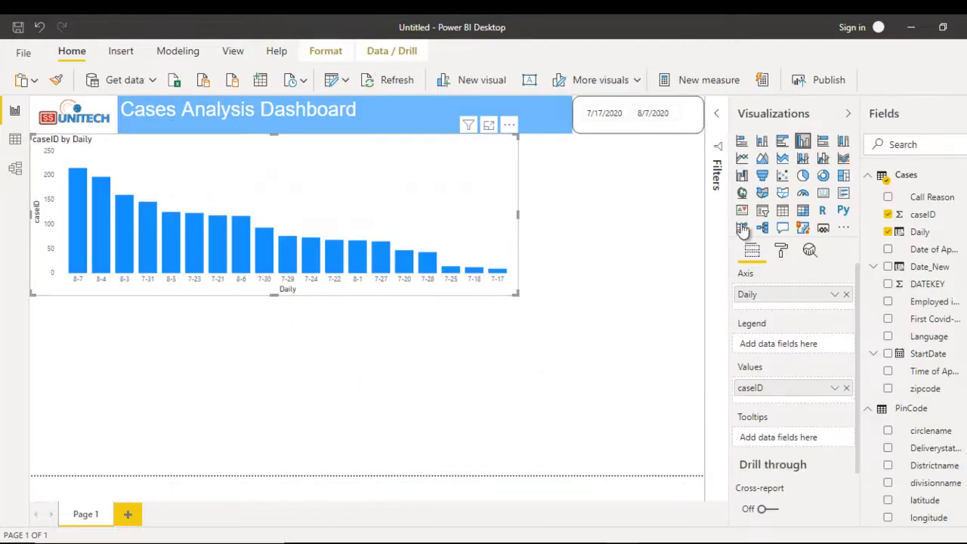
Format the chart's default data color by a diverging color scale based on Count of Daily.
click(782, 251)
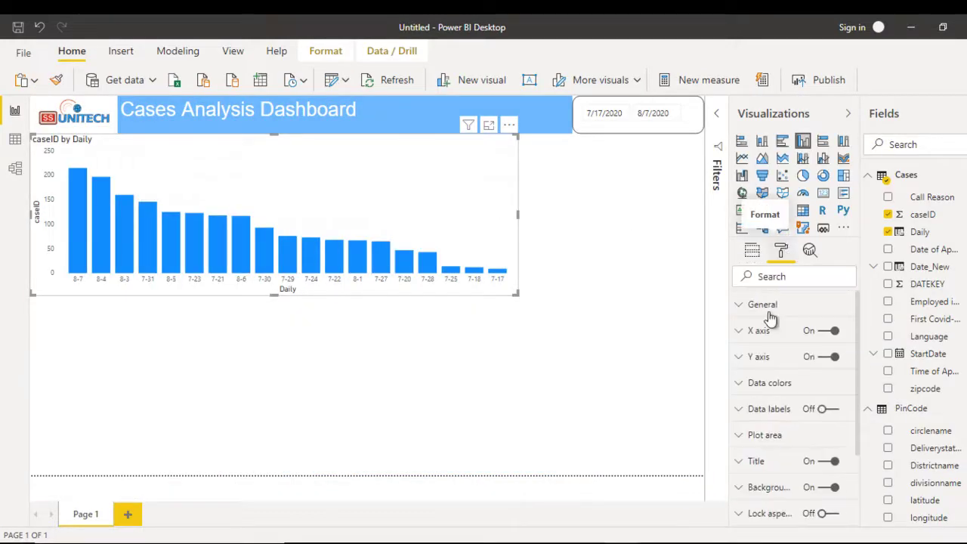
click(770, 385)
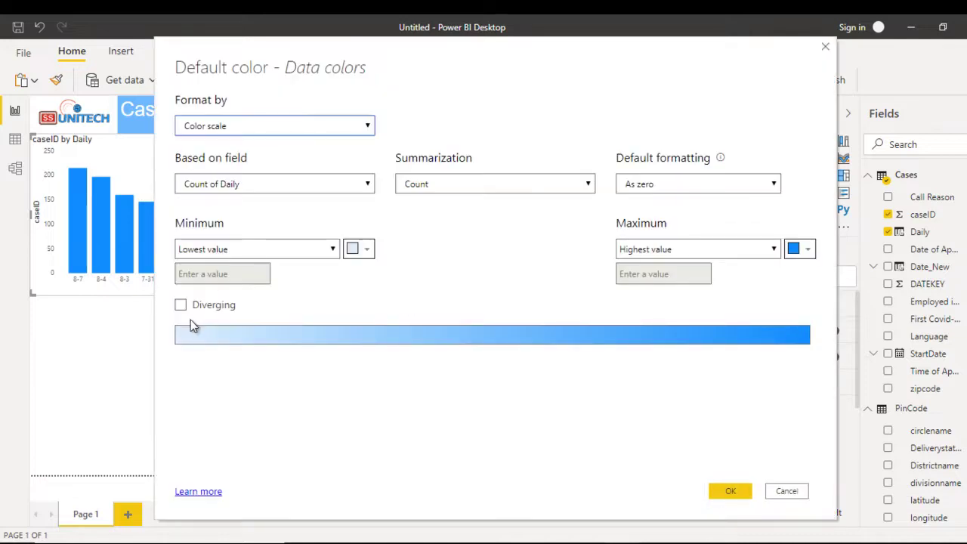
click(195, 310)
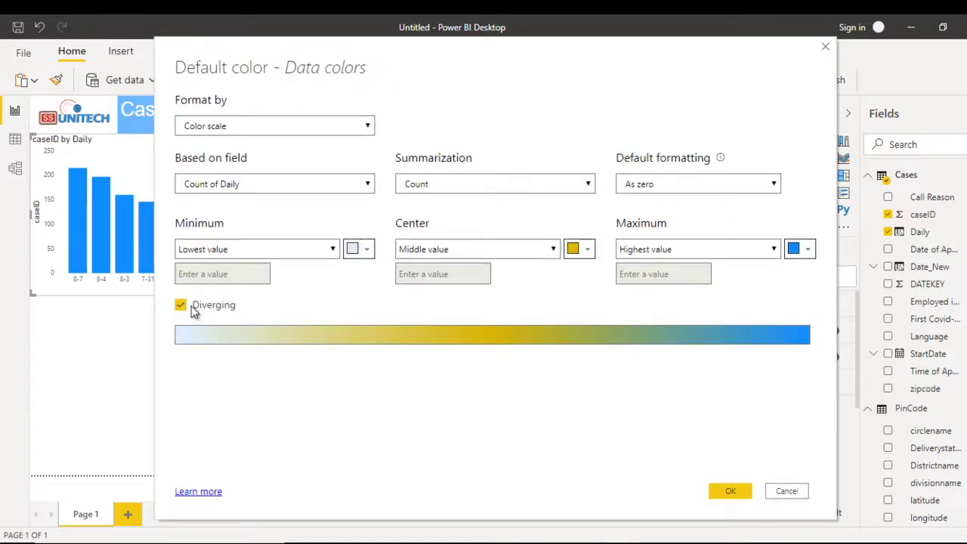
Set the color scale's minimum to a custom red and its center to a custom yellow.
click(365, 253)
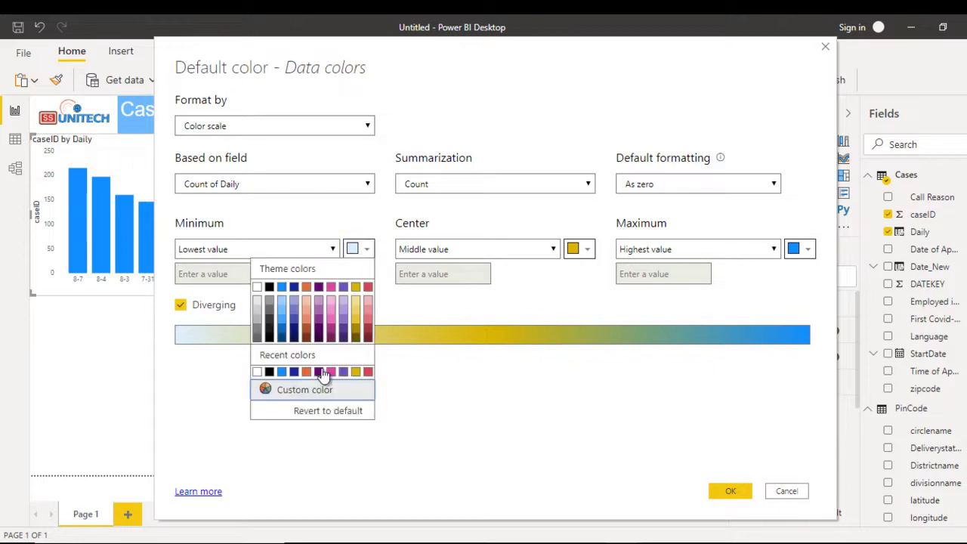
click(310, 390)
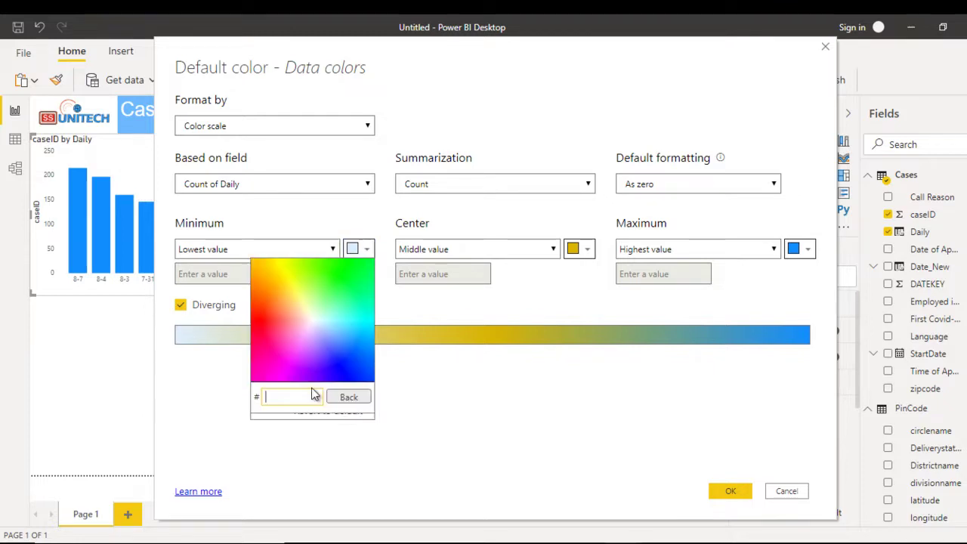
click(260, 323)
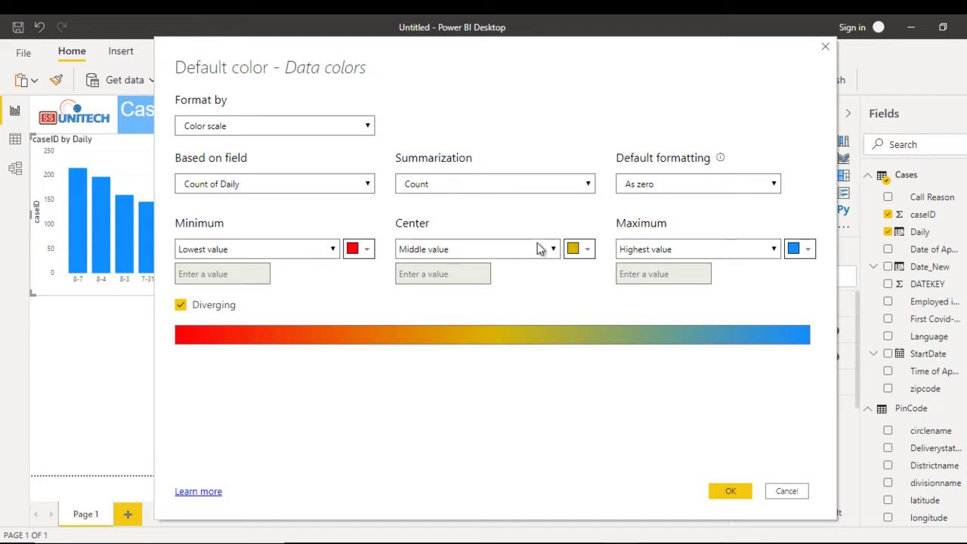
click(588, 252)
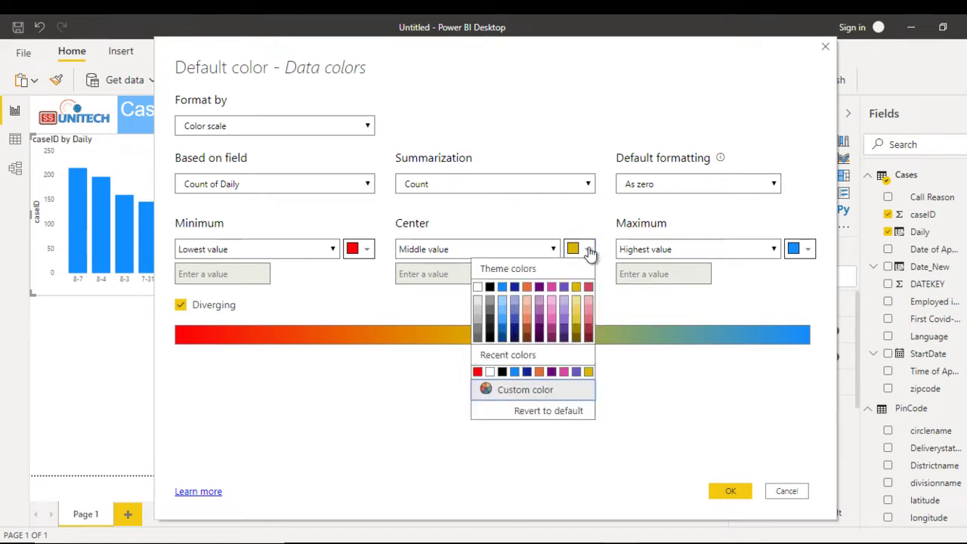
click(537, 394)
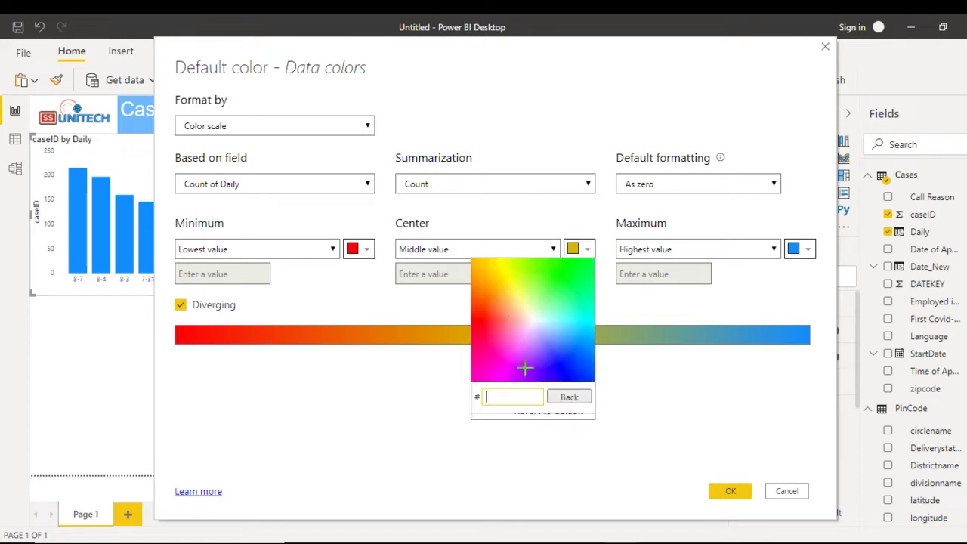
click(497, 268)
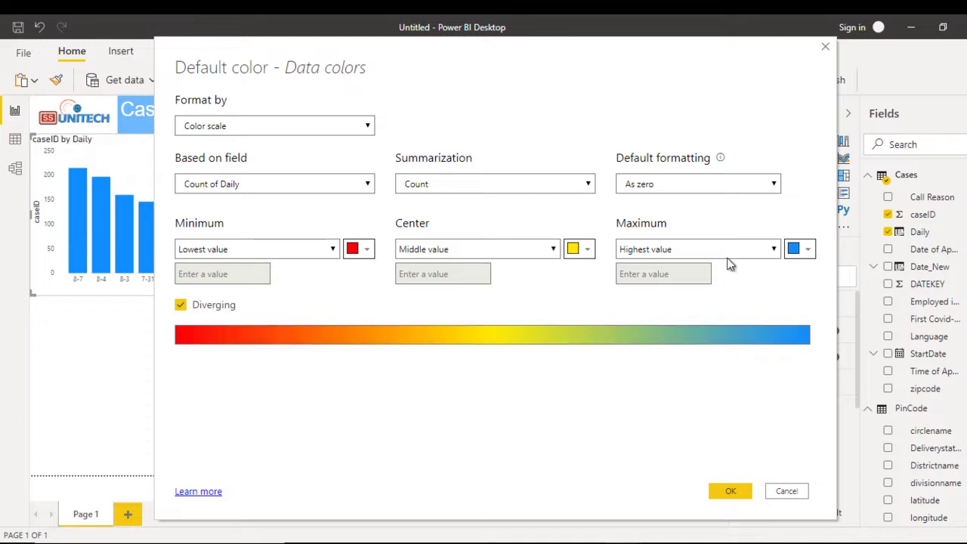
Set the color scale's maximum to custom green #00bb00 and apply the scale to the columns.
click(797, 249)
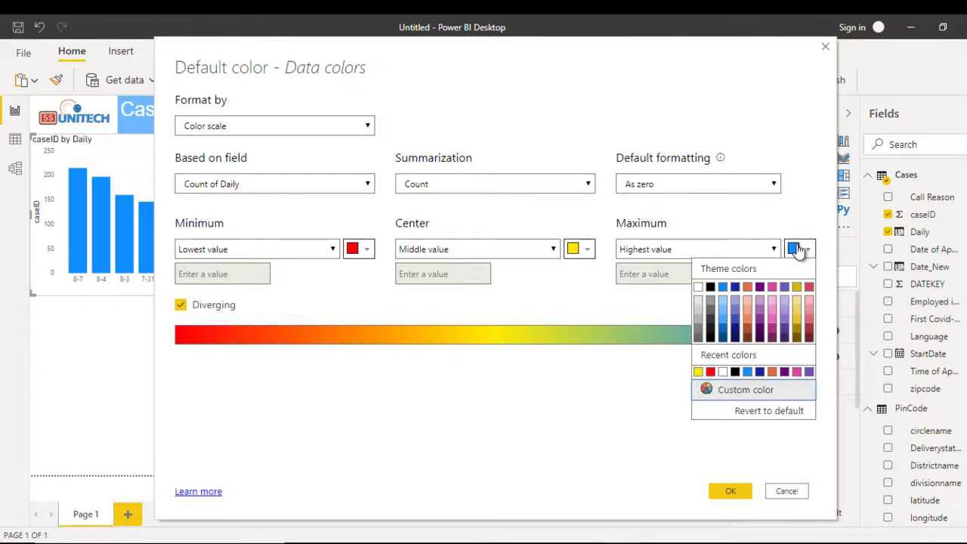
click(755, 392)
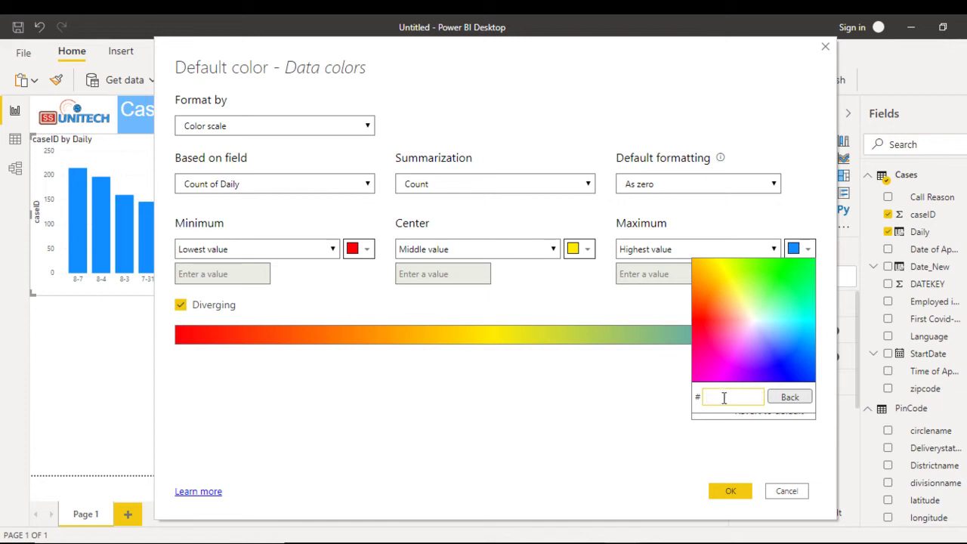
text(b)
key(BackSpace)
text(00b000)
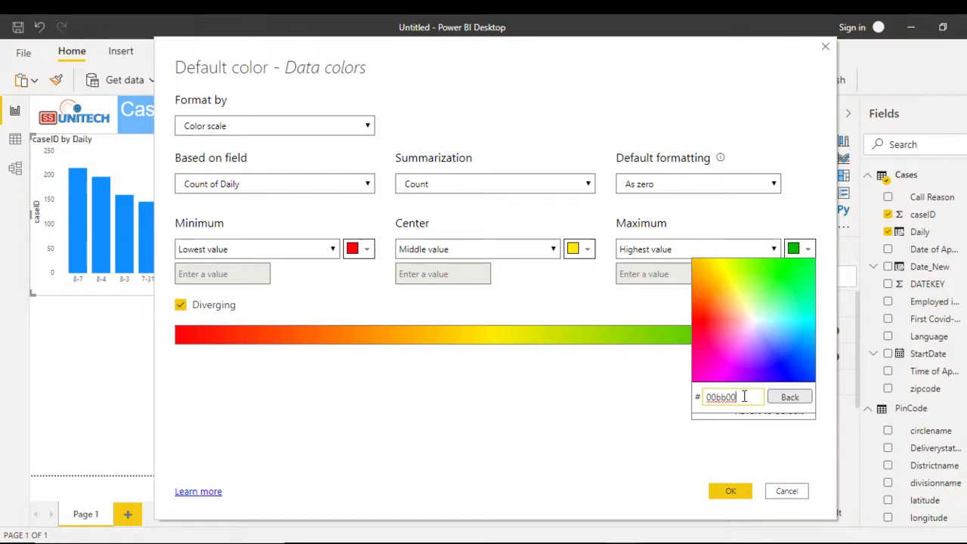
click(787, 405)
click(737, 437)
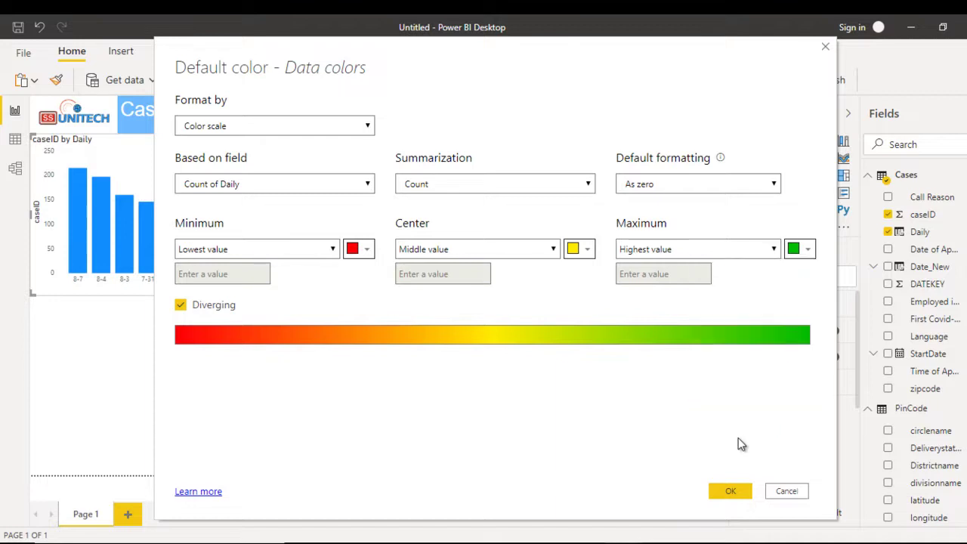
click(733, 490)
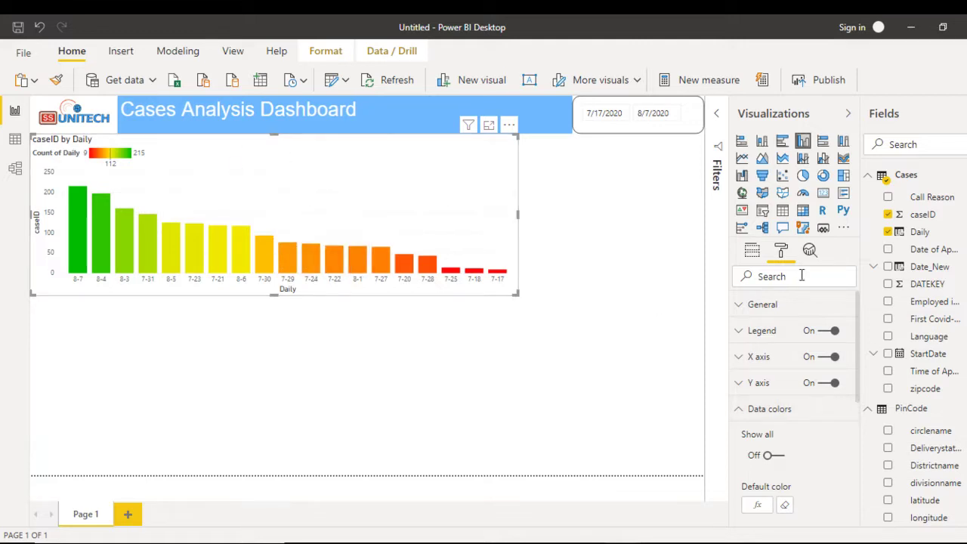
Turn on the column chart's data labels and change its title text to "Day wise Case Counts".
click(771, 409)
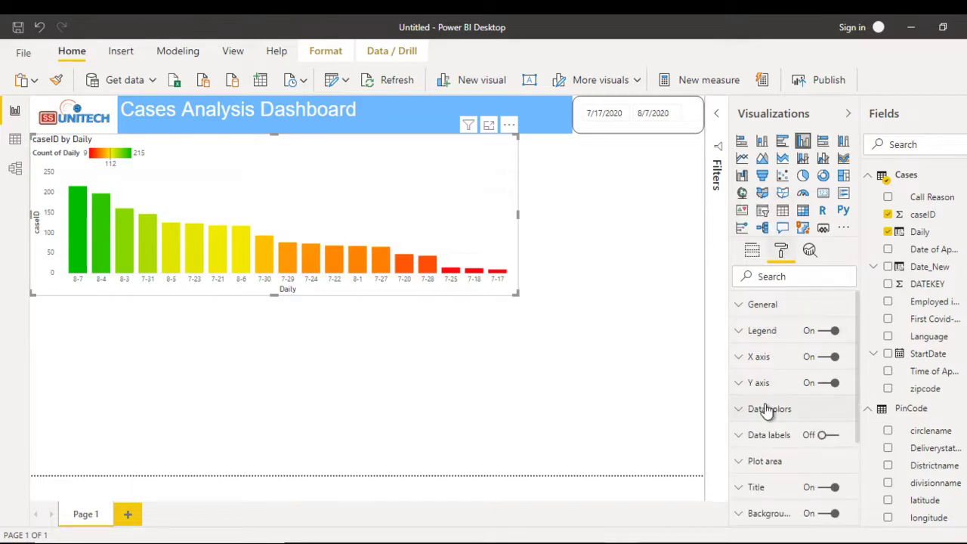
click(828, 442)
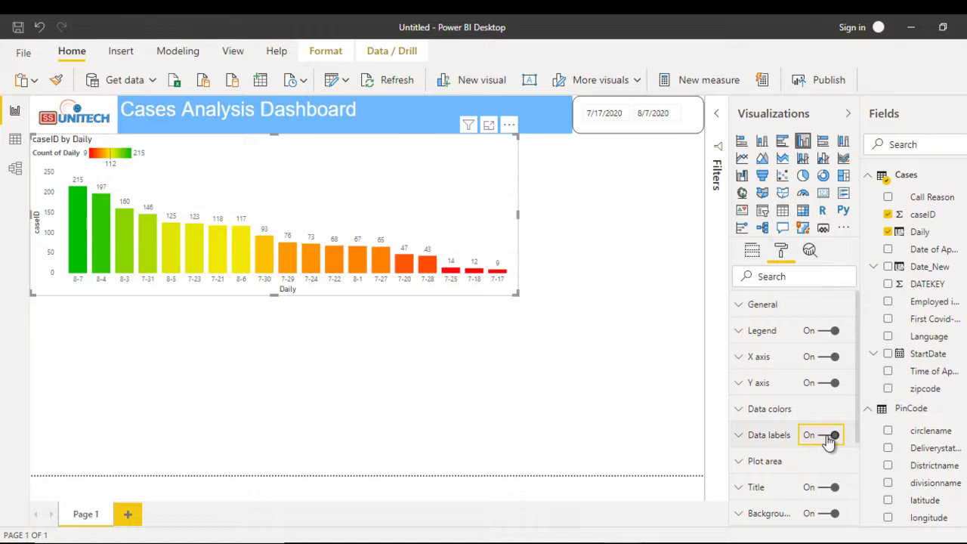
click(756, 486)
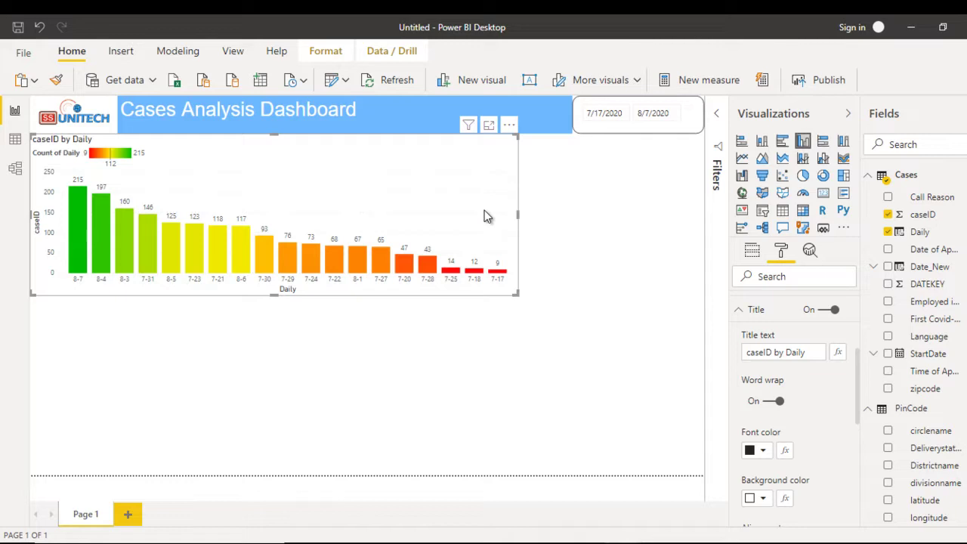
click(818, 354)
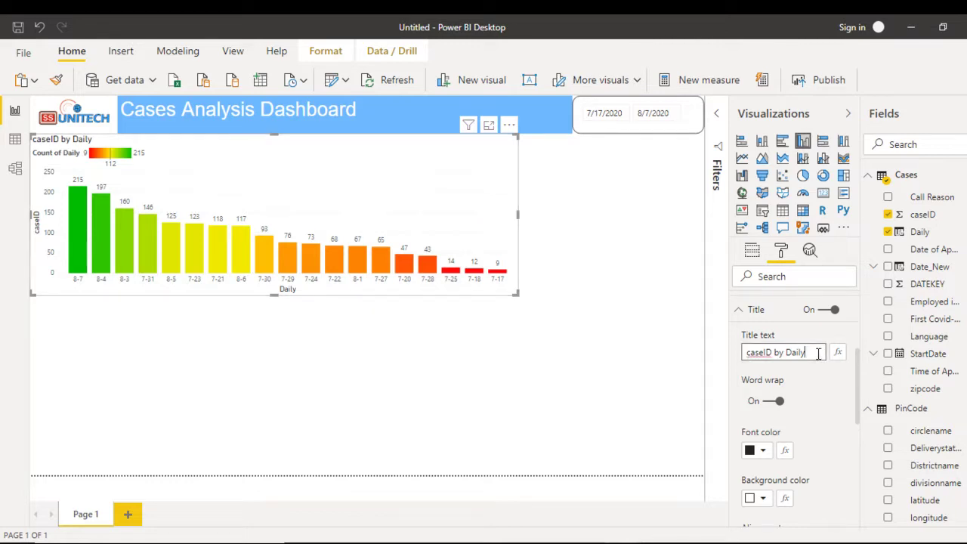
key(ctrl+a)
text(Day wise Case )
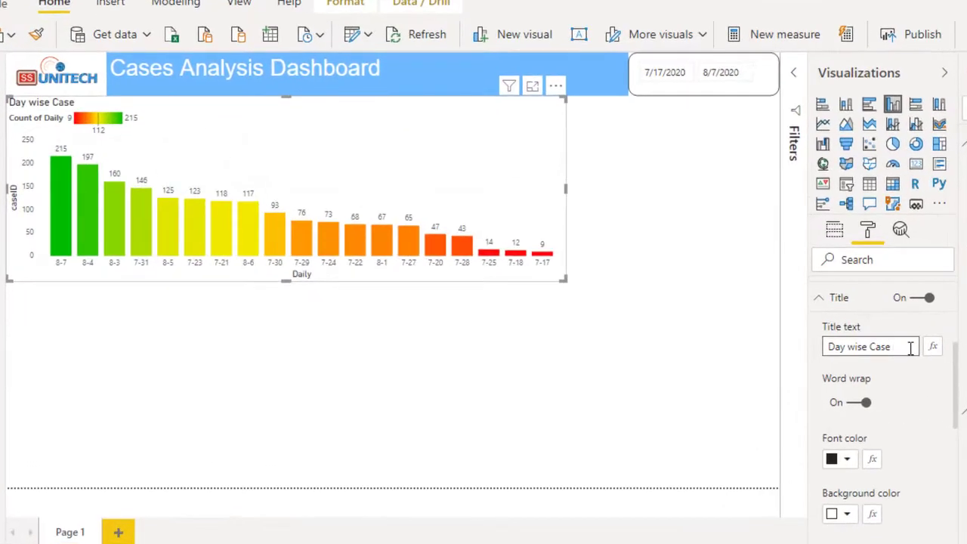
text(Counts)
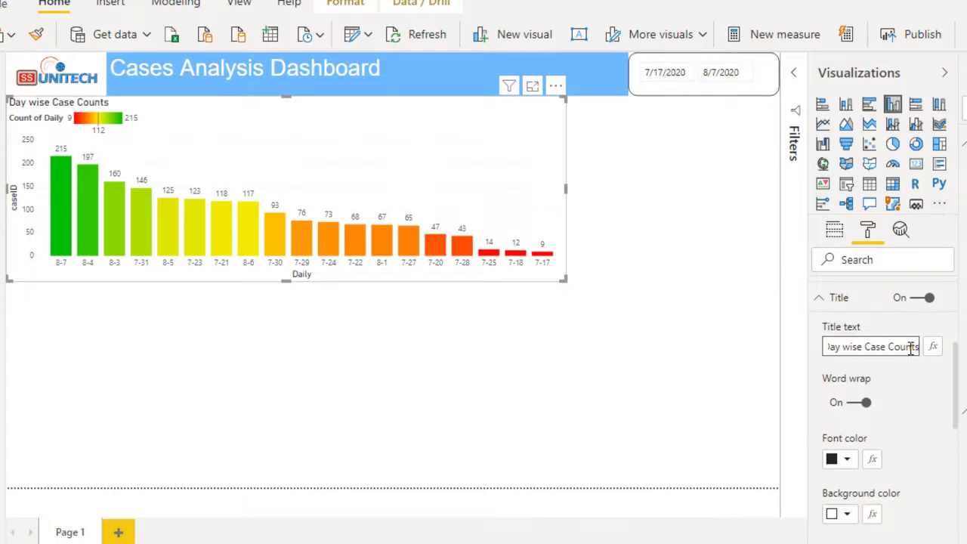
Give the day-wise chart's title a light gray background and center its alignment.
click(848, 460)
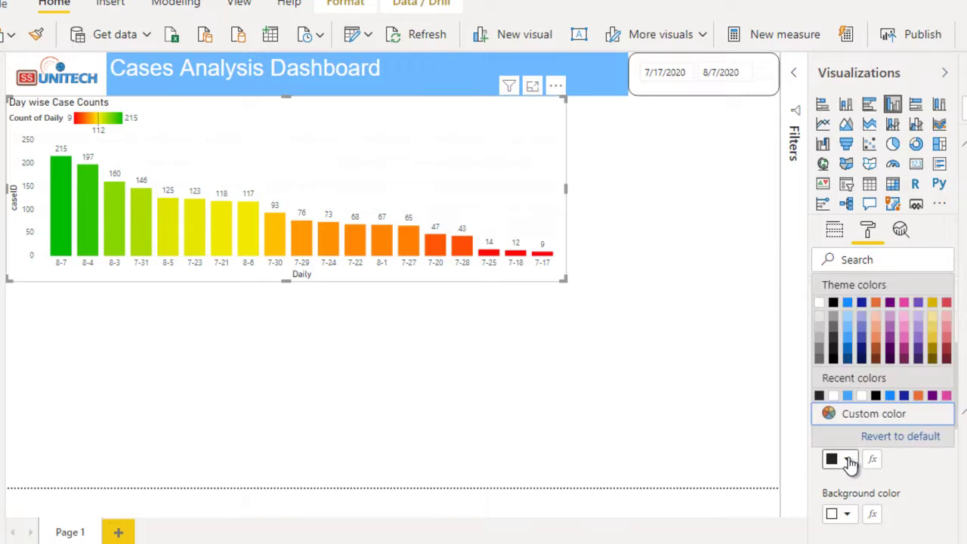
click(850, 463)
scroll(956, 471, down, 3)
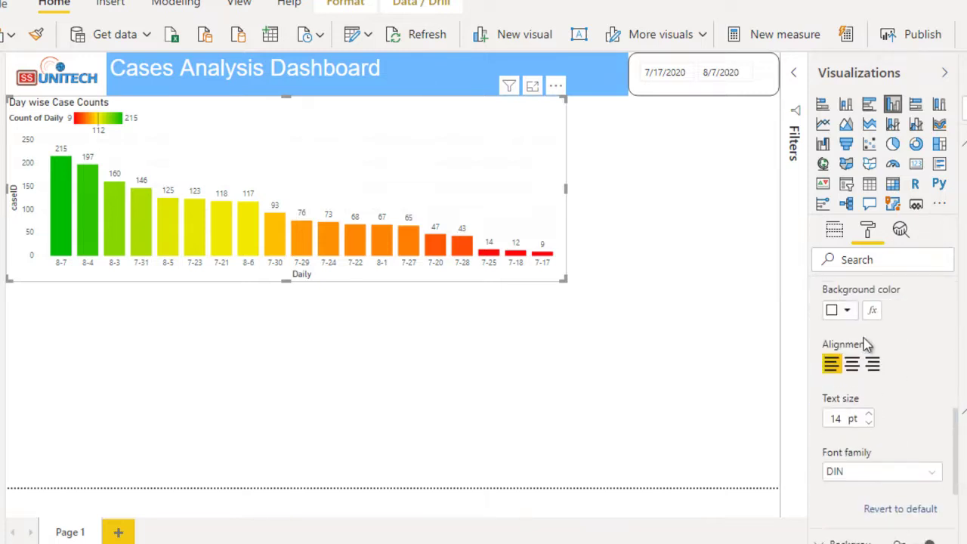
click(838, 311)
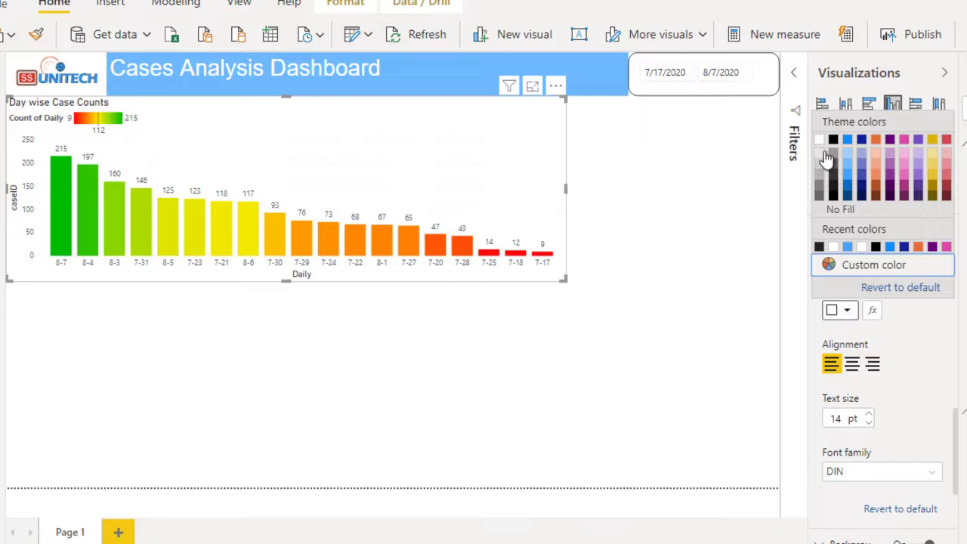
click(818, 173)
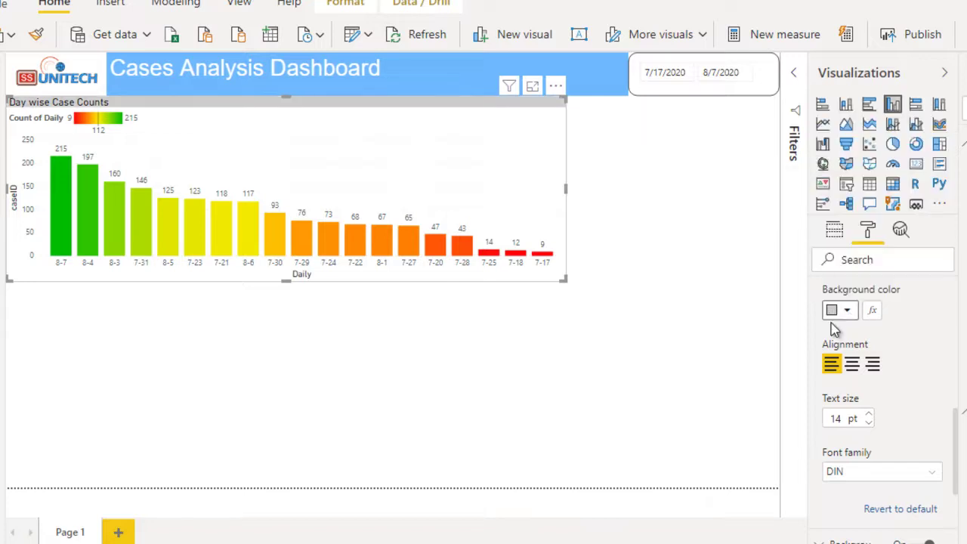
click(851, 365)
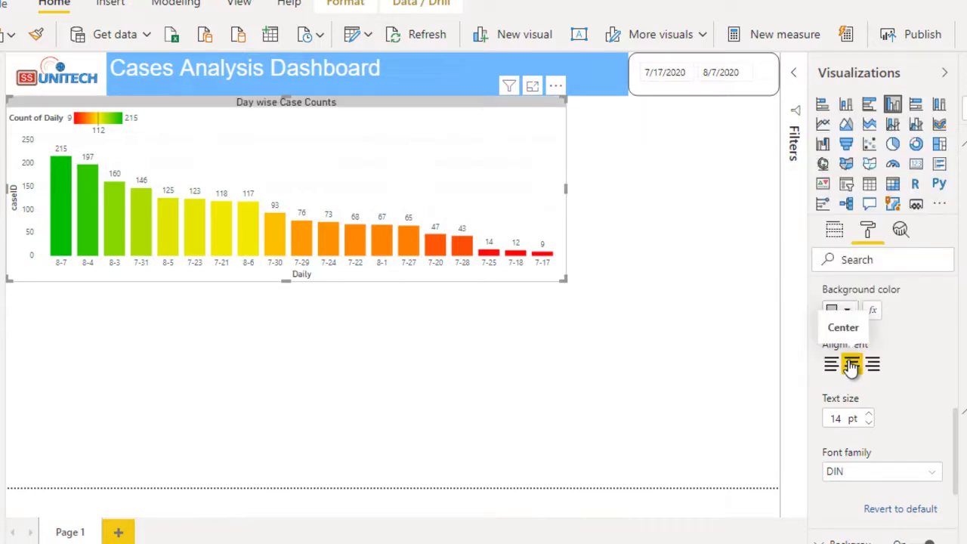
Set the chart title's font family to Arial and its text size to 16 pt.
click(881, 472)
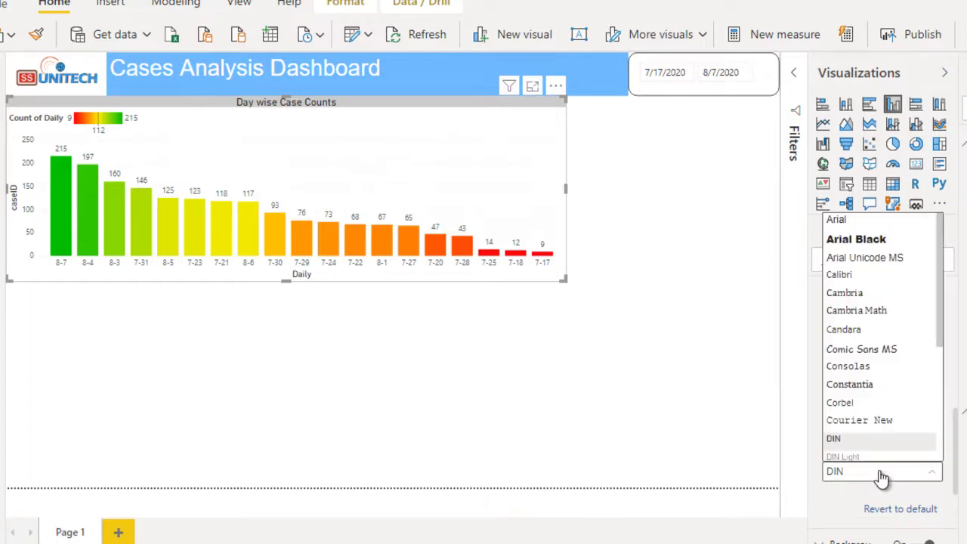
click(874, 221)
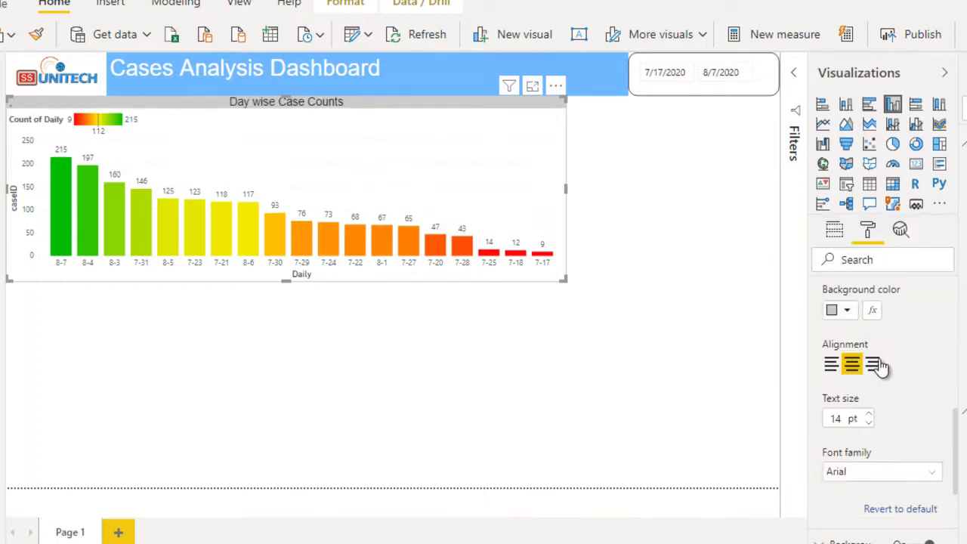
click(868, 415)
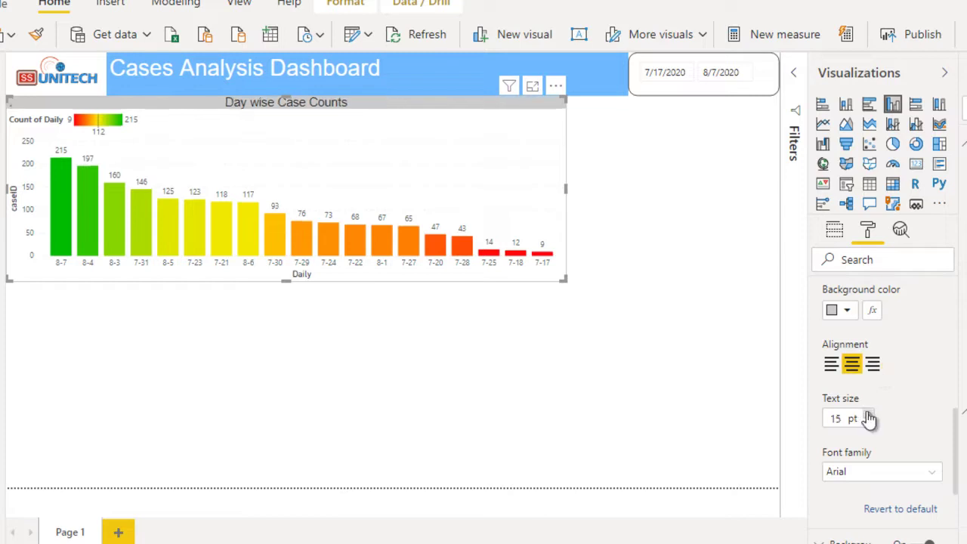
click(868, 416)
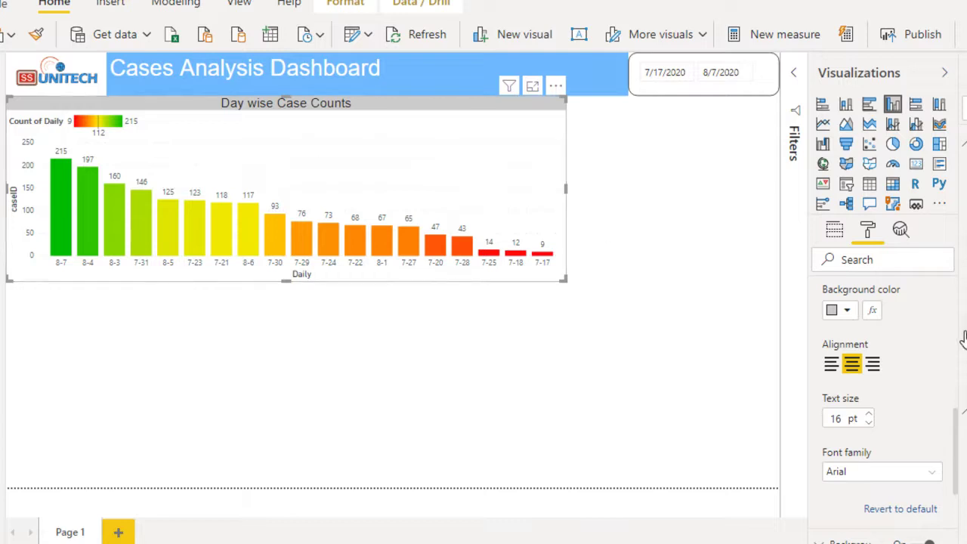
Rename the day-wise chart's legend to "Daily Count" and deselect the chart.
scroll(959, 342, up, 3)
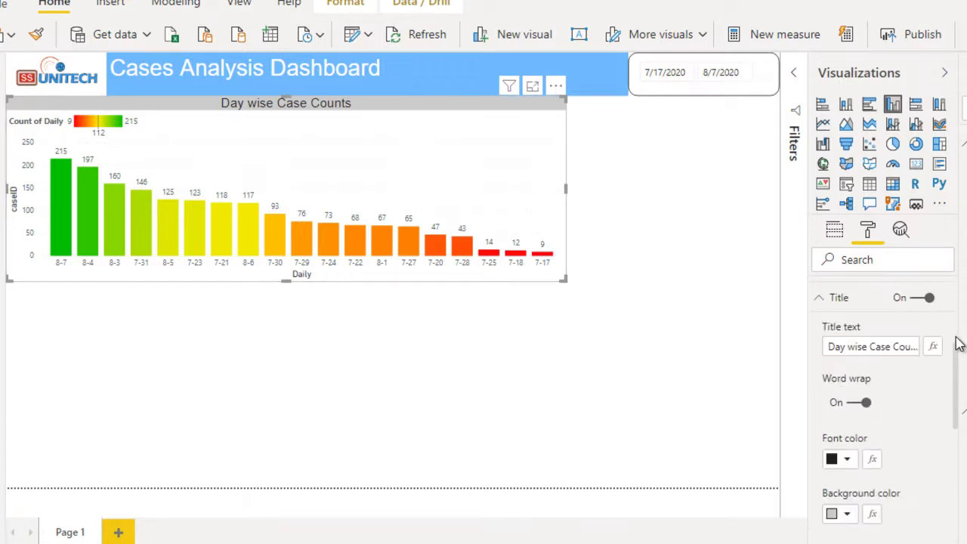
click(839, 302)
scroll(838, 309, up, 3)
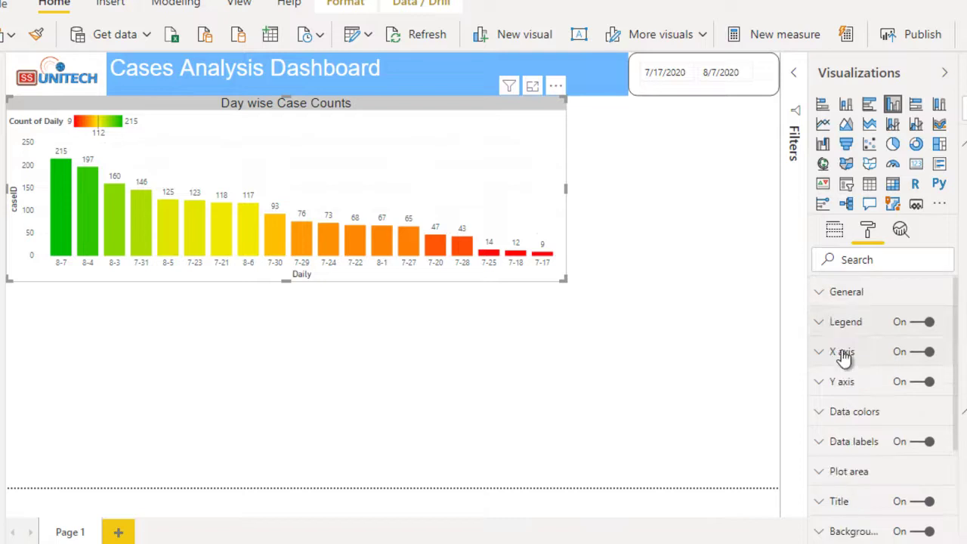
click(846, 327)
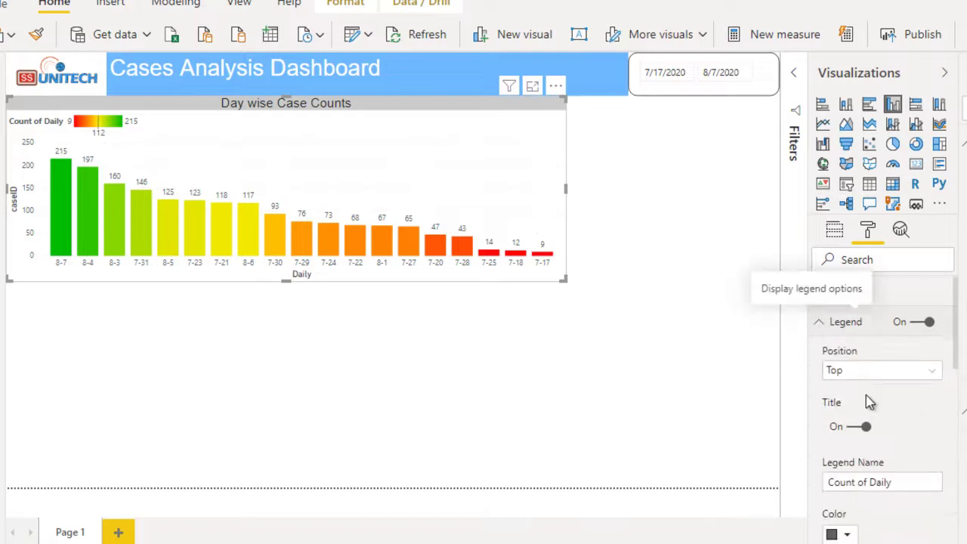
click(907, 483)
key(ctrl+Left)
key(ctrl+shift+Left)
key(ctrl+shift+Left)
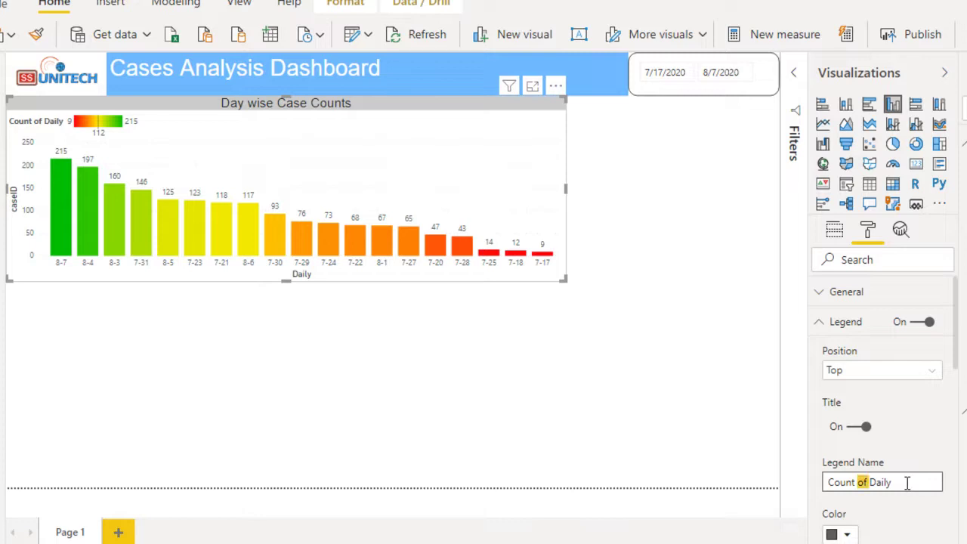
key(BackSpace)
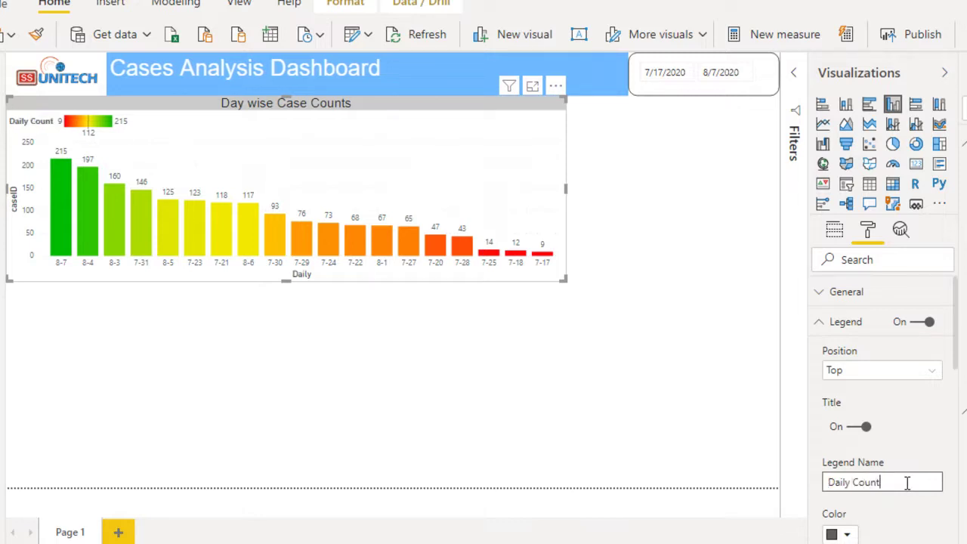
click(551, 379)
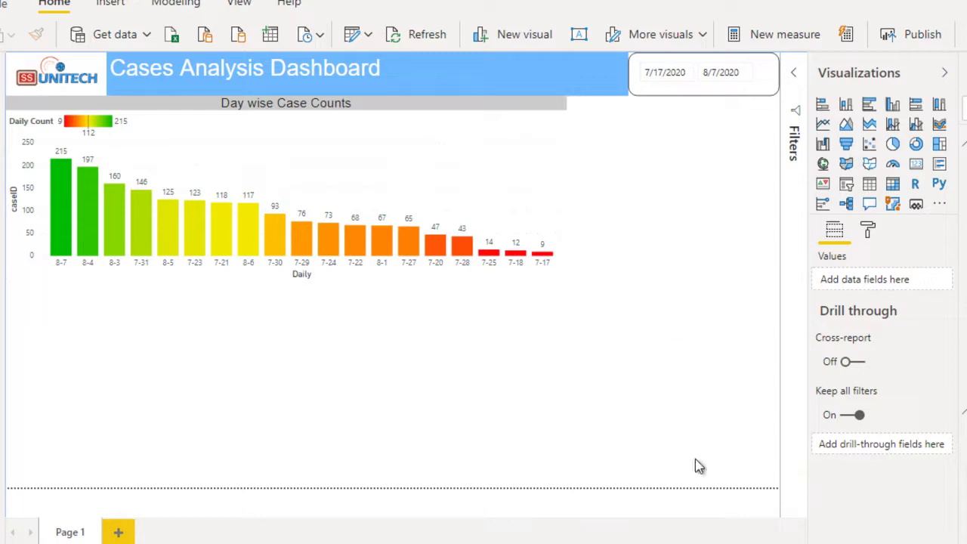
Add a pie chart in the space beside the day-wise chart, with Call Reason as legend and caseID as values.
click(631, 536)
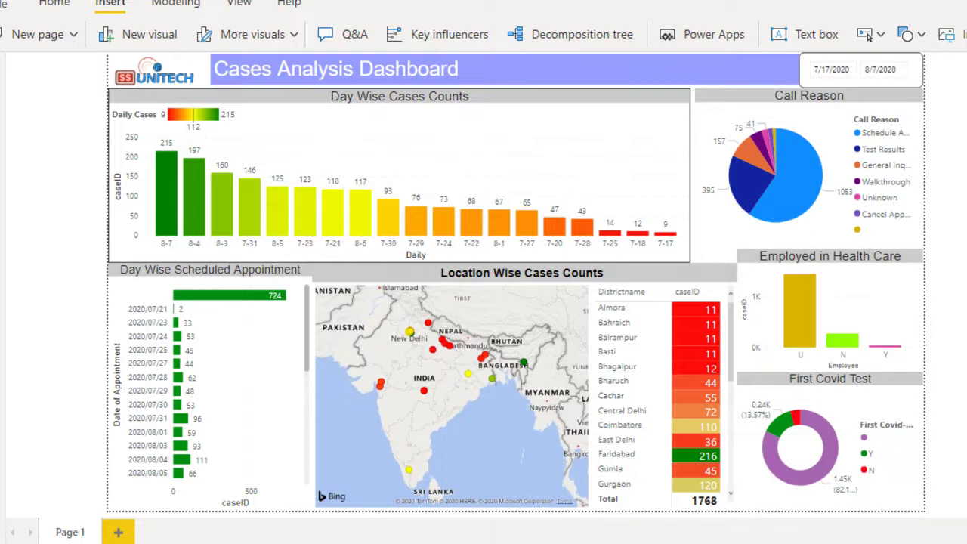
click(731, 520)
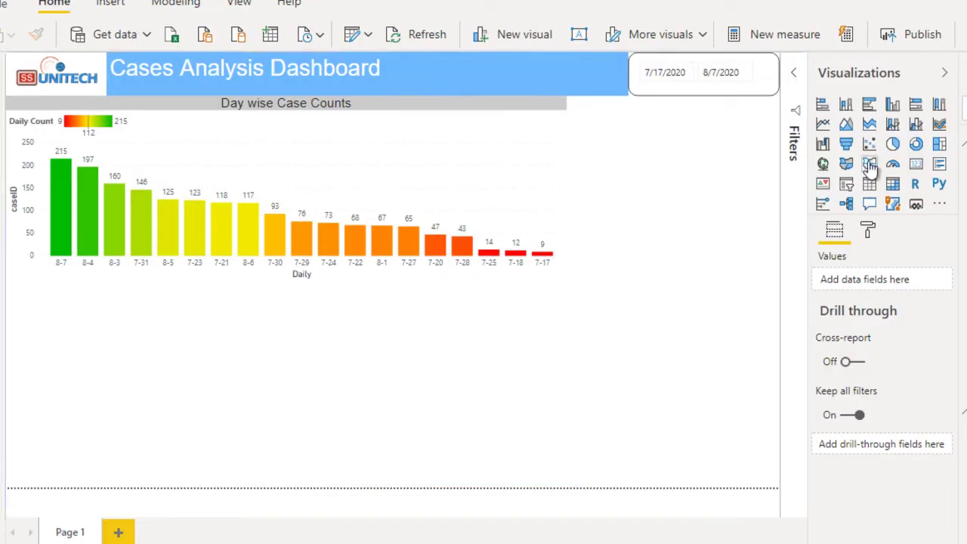
click(894, 149)
drag(371, 445, 783, 184)
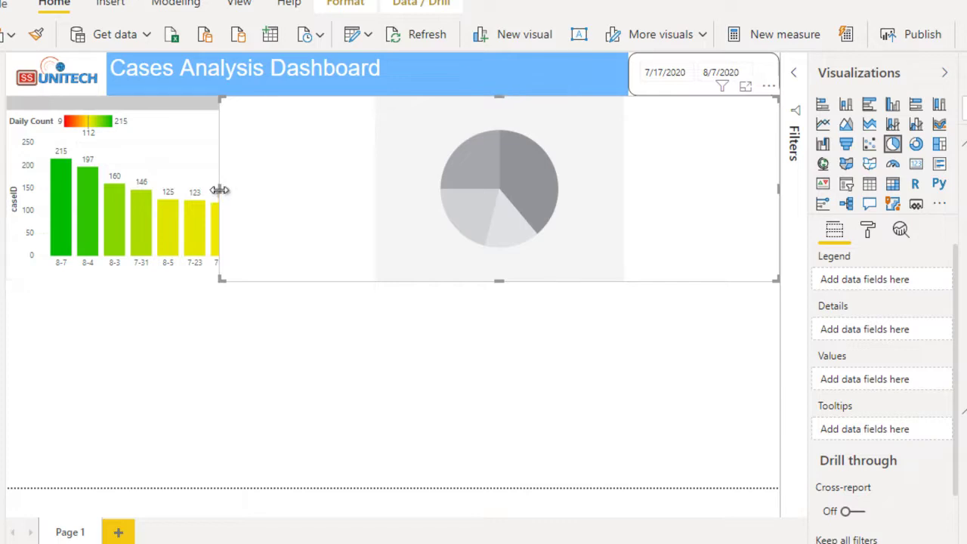
drag(219, 189, 570, 181)
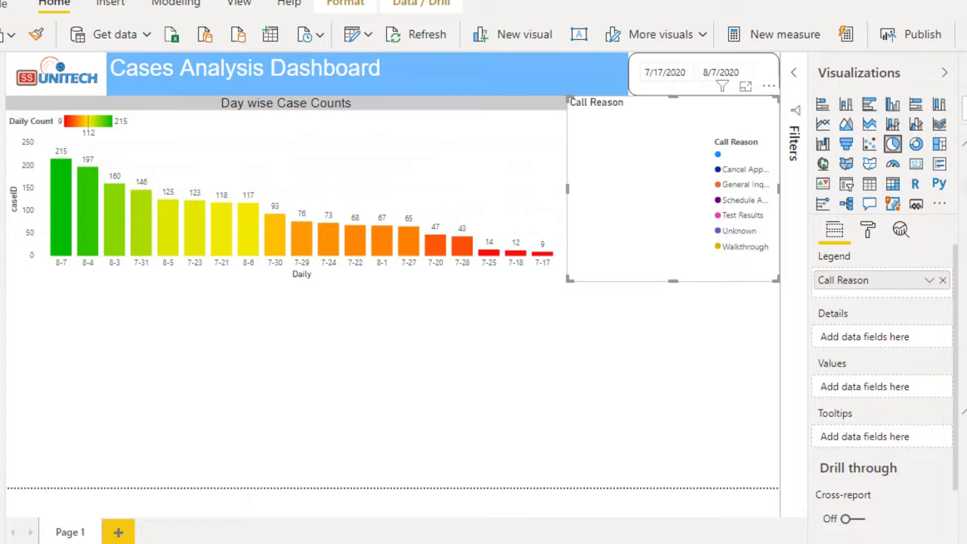
click(965, 187)
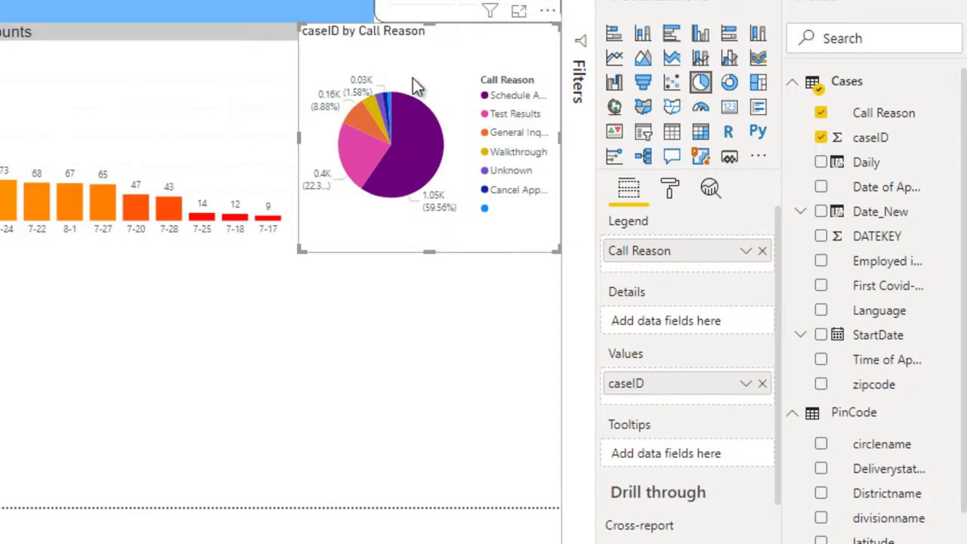
Set the pie chart's detail labels to the Data value style with display units None.
click(670, 192)
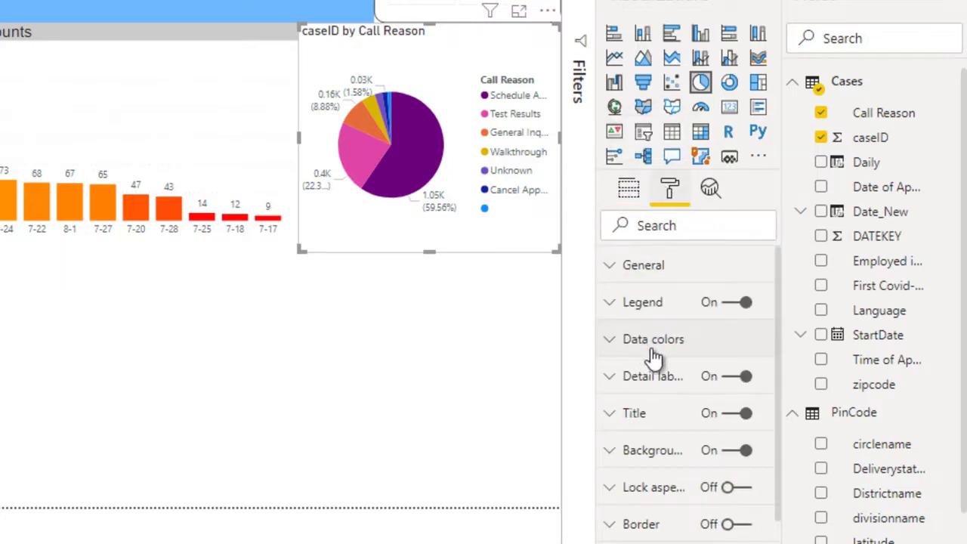
click(651, 378)
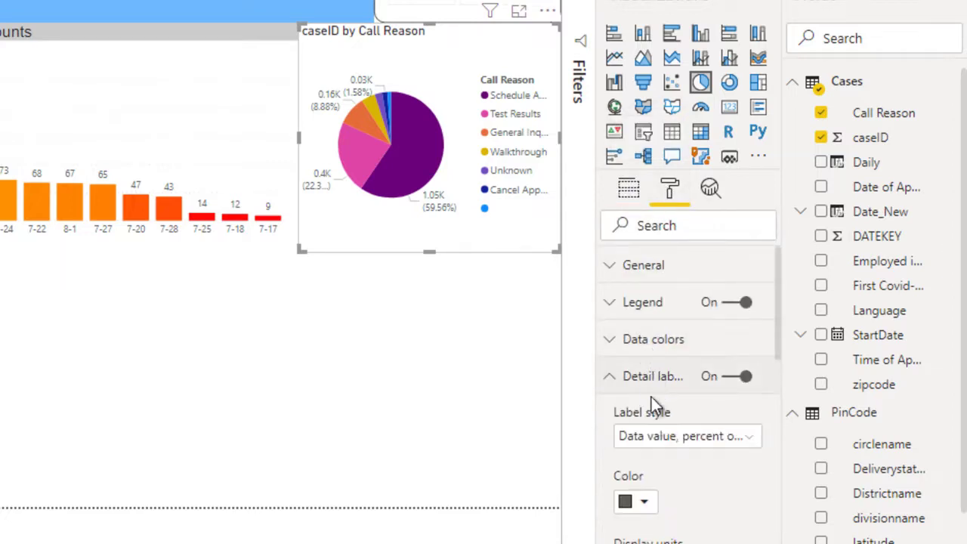
click(647, 441)
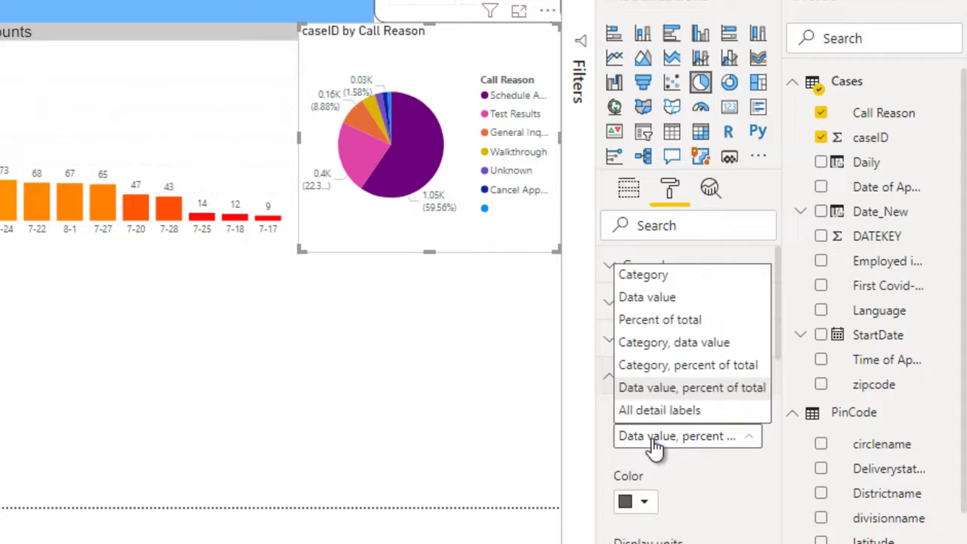
click(669, 299)
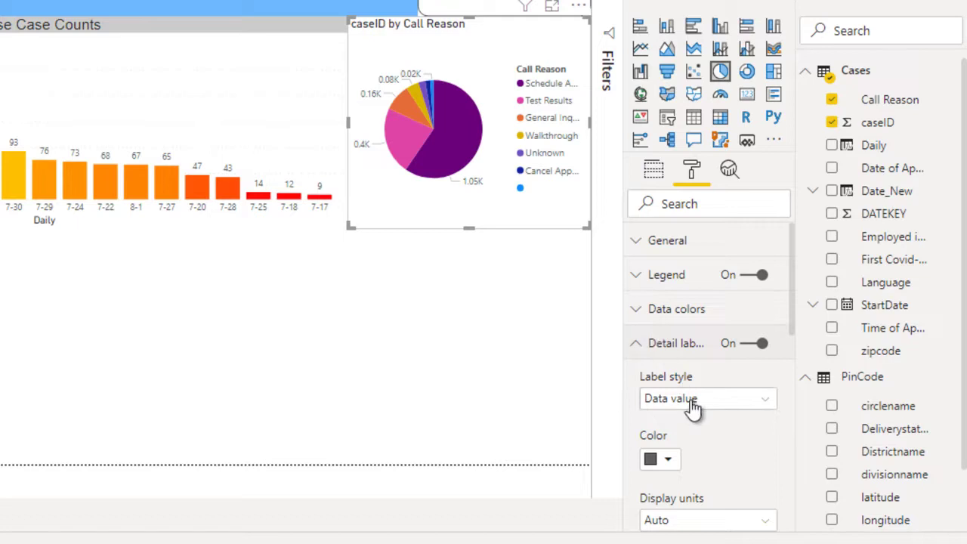
click(726, 521)
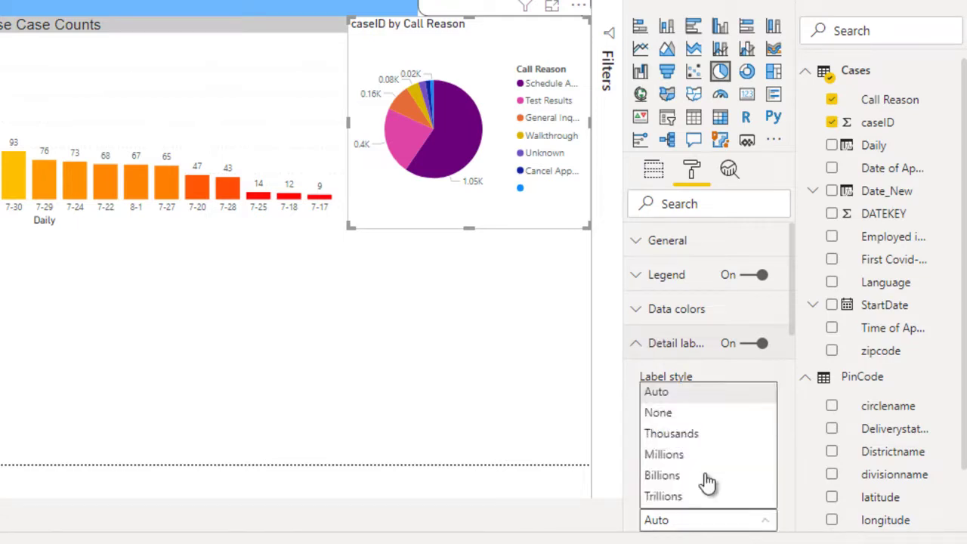
click(682, 417)
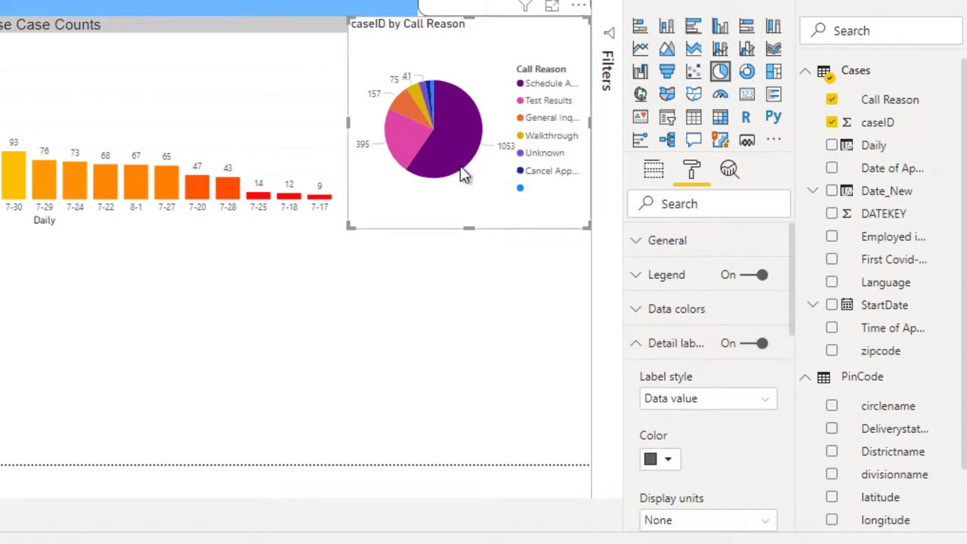
Change the pie chart's Schedule Appointment slice to a golden yellow theme shade.
click(670, 344)
click(699, 323)
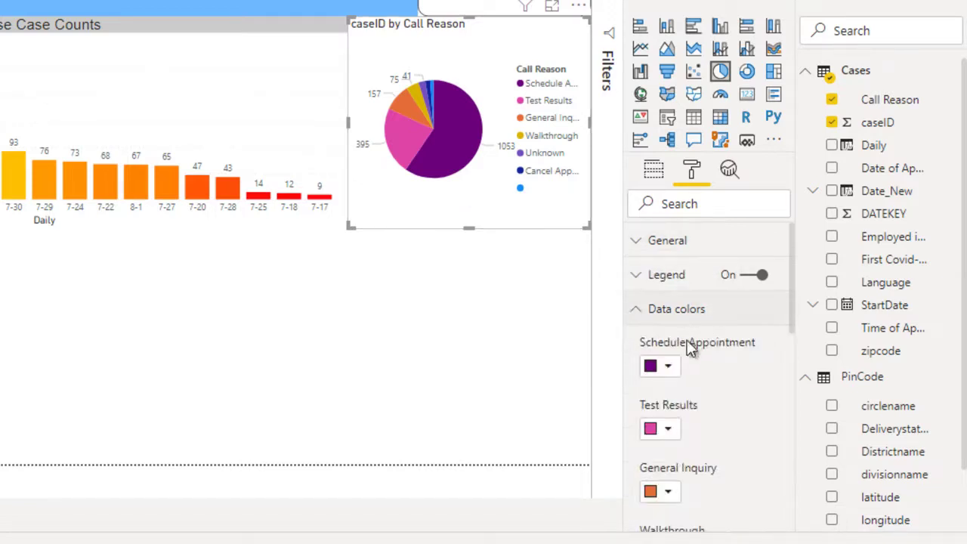
click(668, 367)
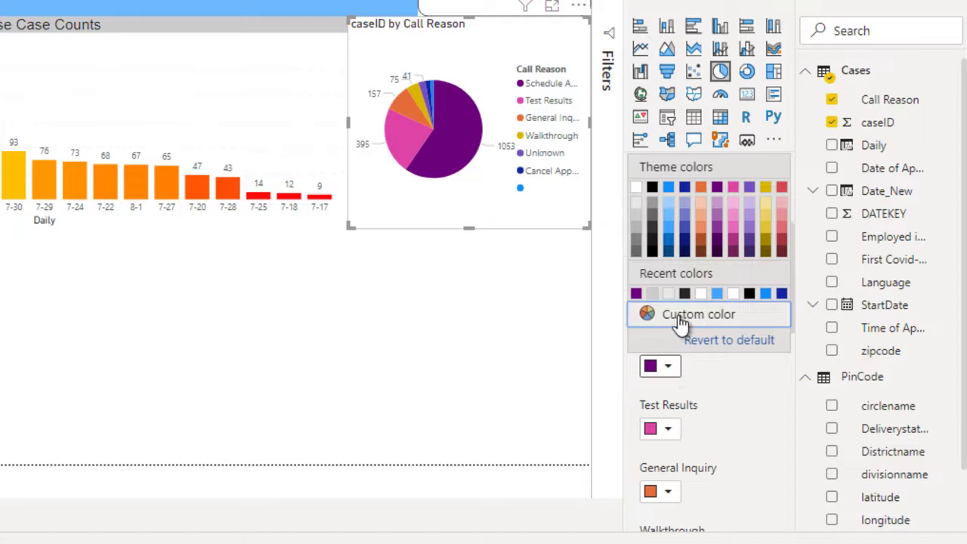
click(767, 237)
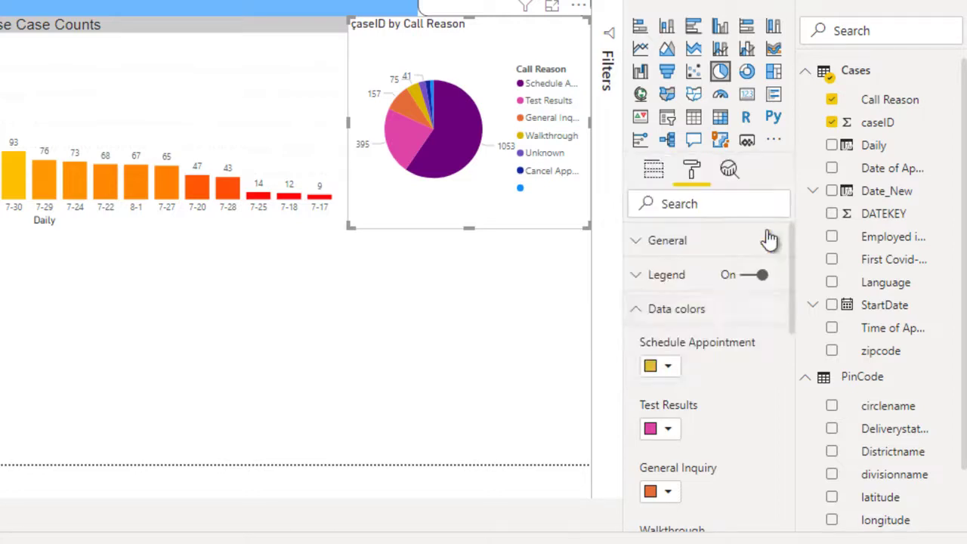
click(663, 435)
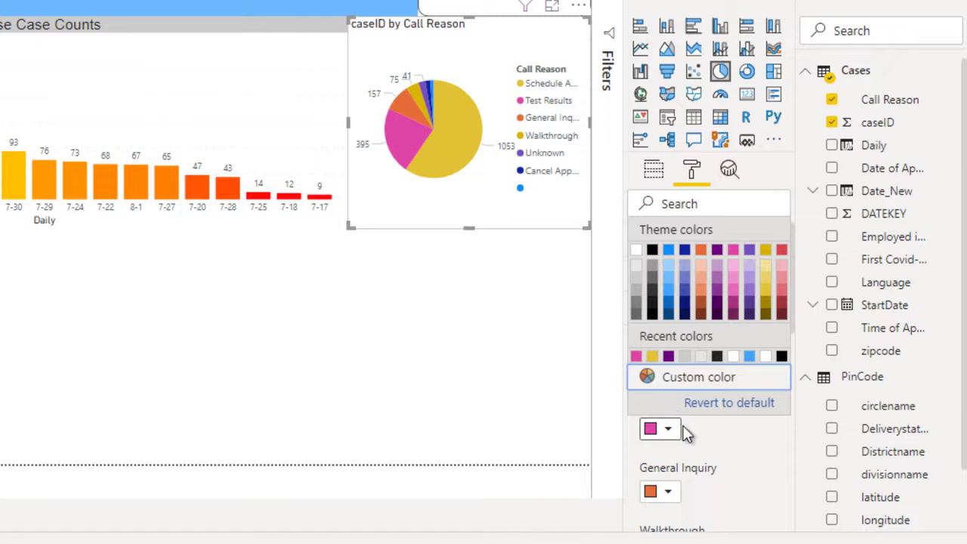
click(682, 429)
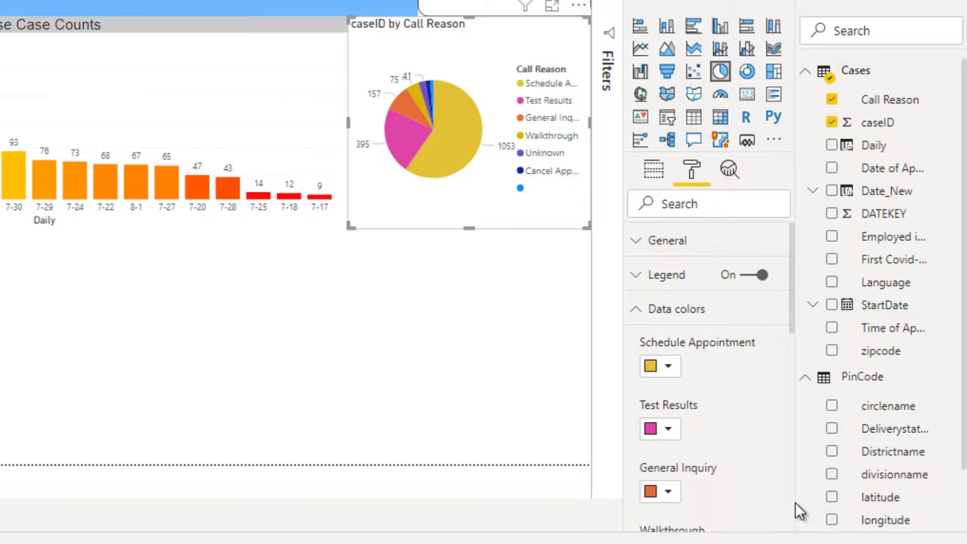
Recolor the pie chart's Walkthrough slice light purple and its Unknown slice light red, leaving the chart deselected.
scroll(792, 511, down, 3)
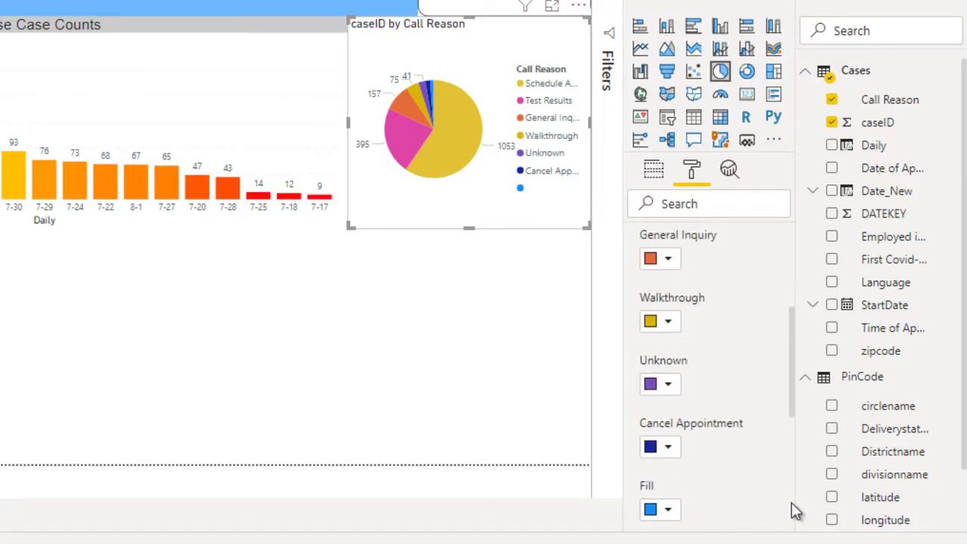
click(663, 326)
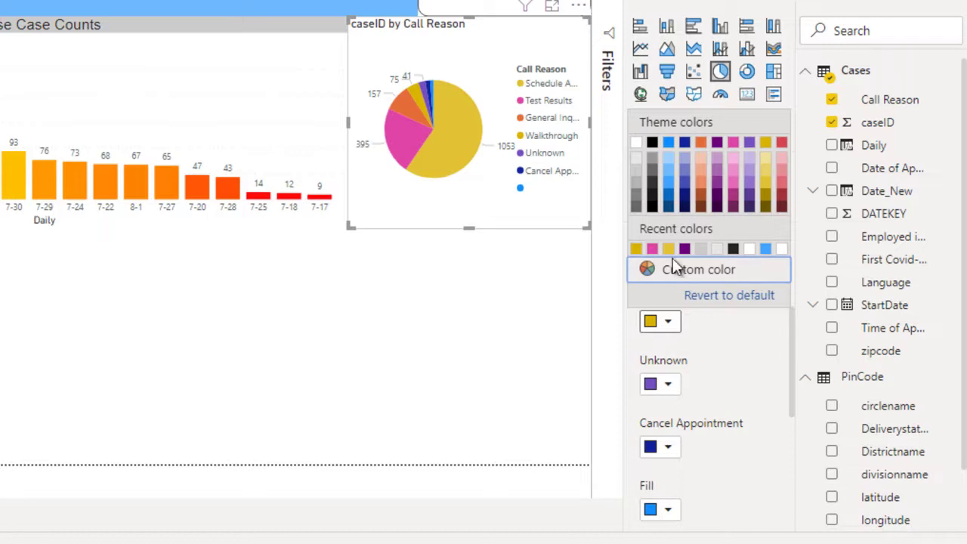
click(748, 191)
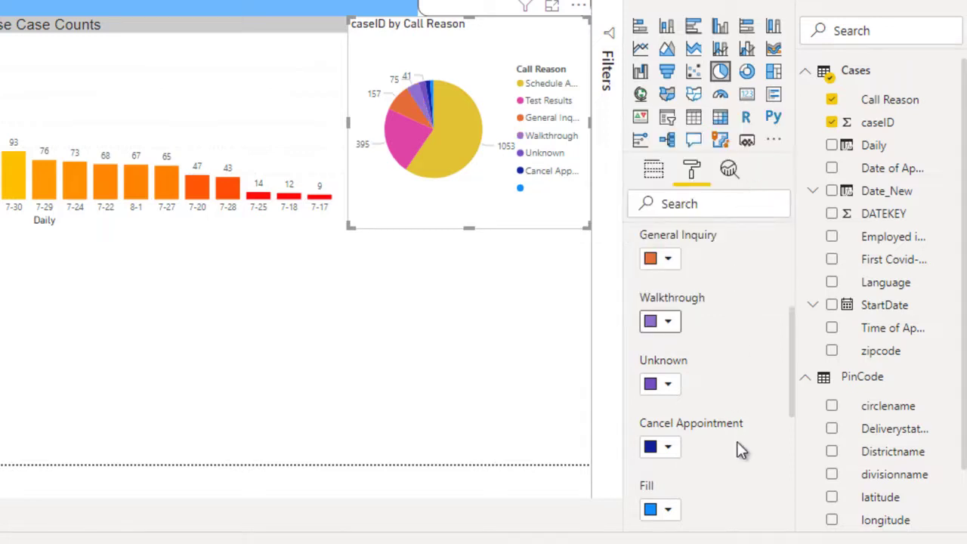
click(668, 385)
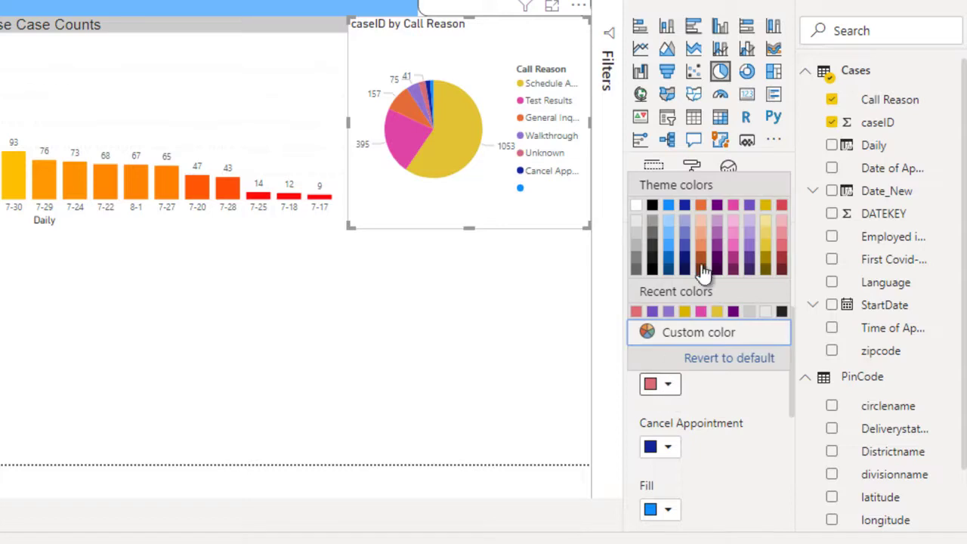
click(783, 240)
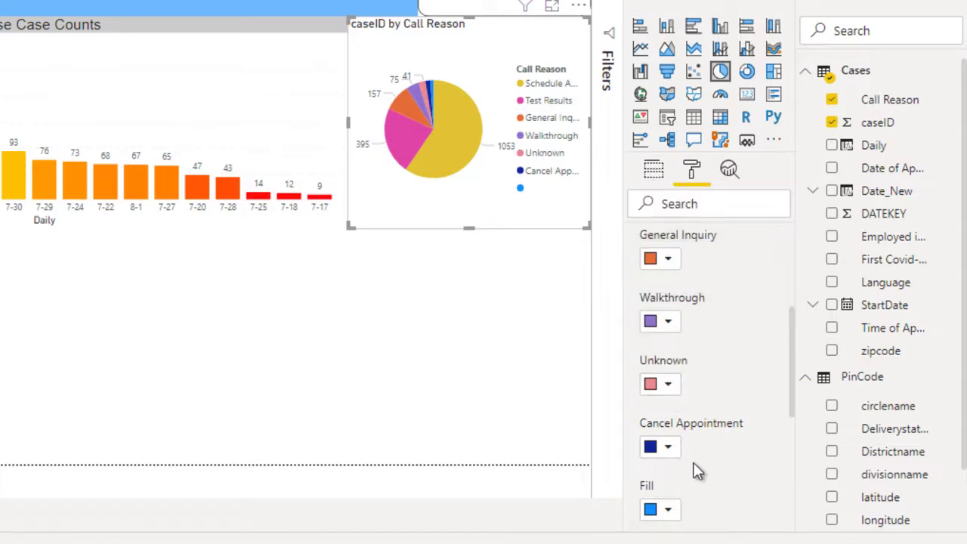
click(187, 261)
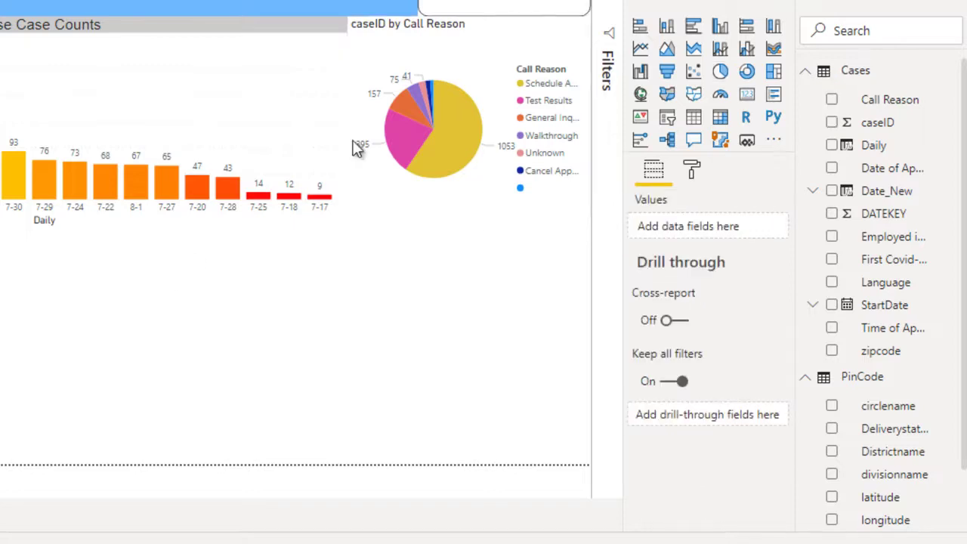
Shorten the pie chart's title text to "Call Reason".
click(463, 59)
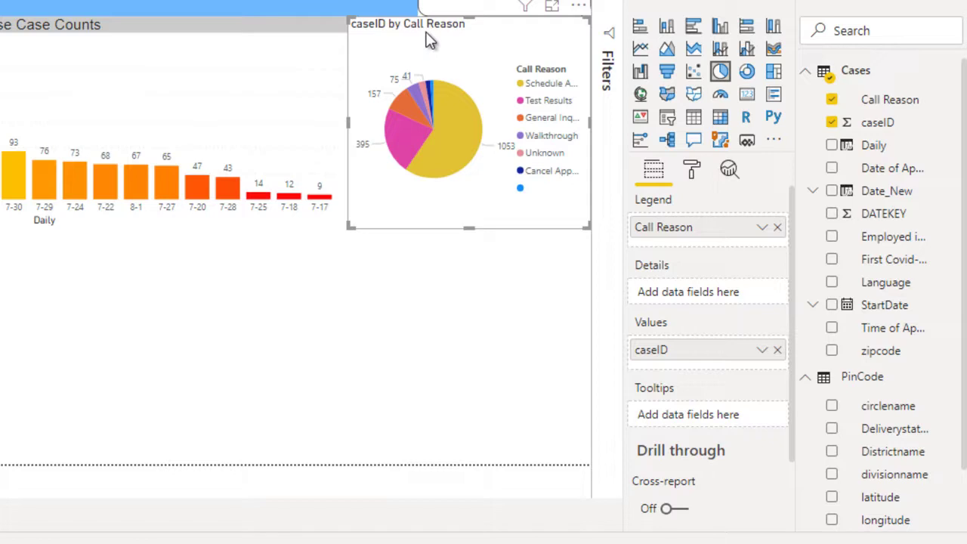
click(693, 172)
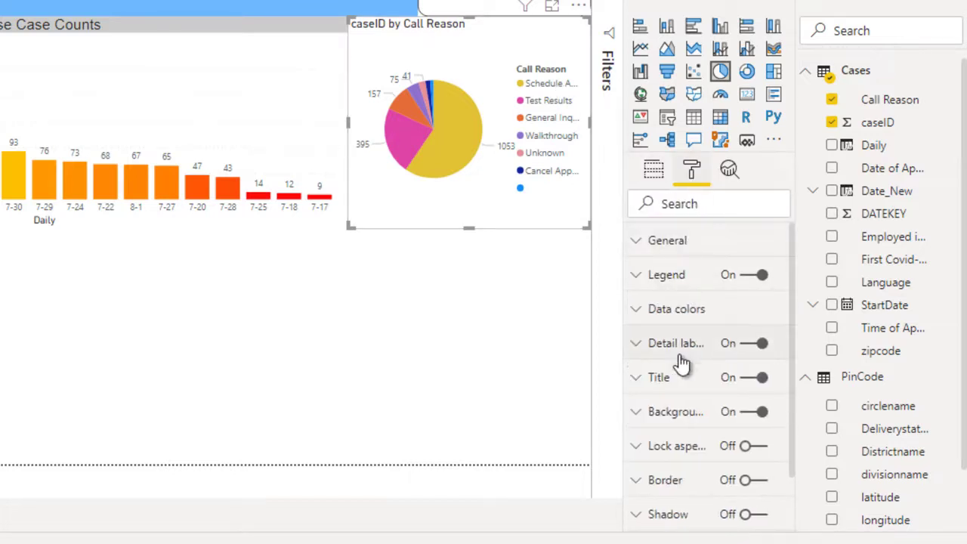
click(683, 382)
click(705, 434)
key(ctrl+shift+Left)
key(ctrl+shift+Left)
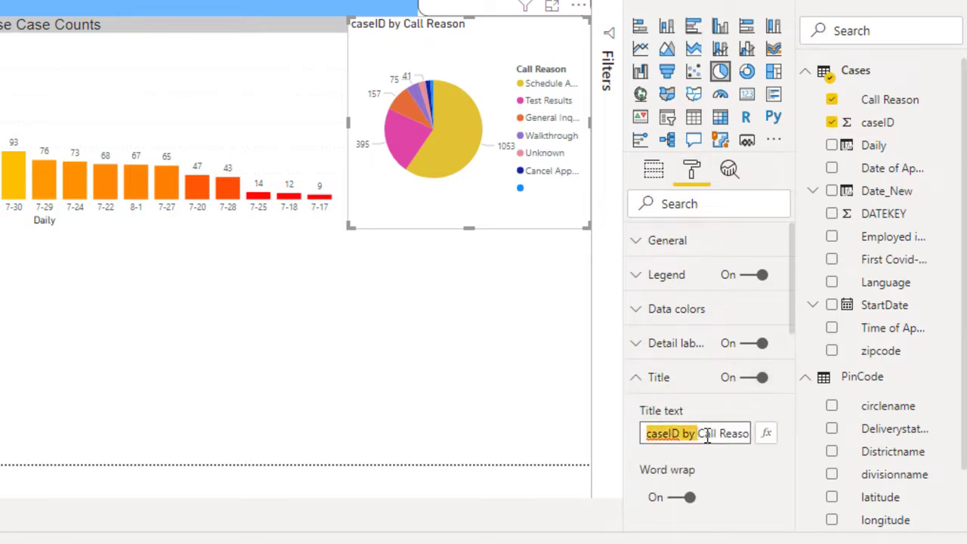
key(BackSpace)
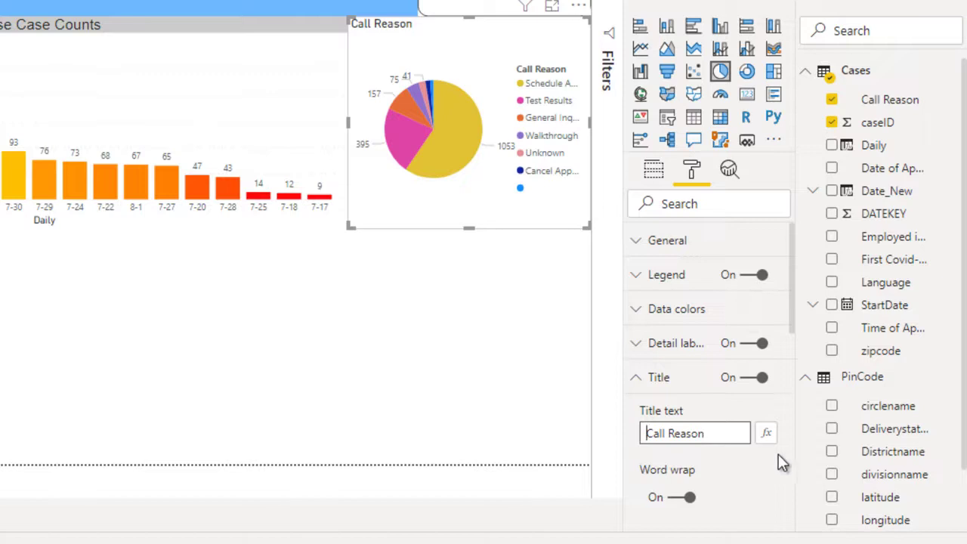
Center the pie chart's title and give it a gray background matching the day-wise chart's title bar.
scroll(791, 461, down, 3)
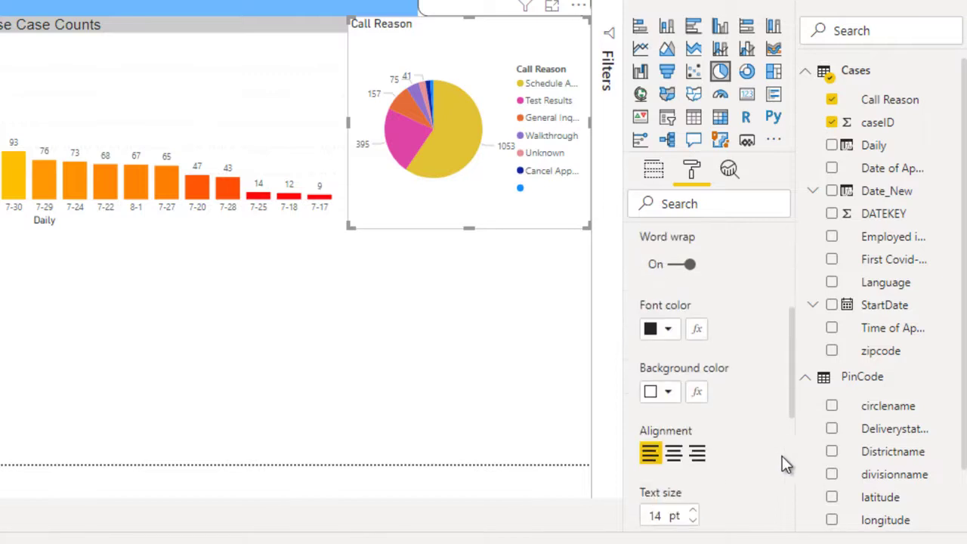
click(673, 454)
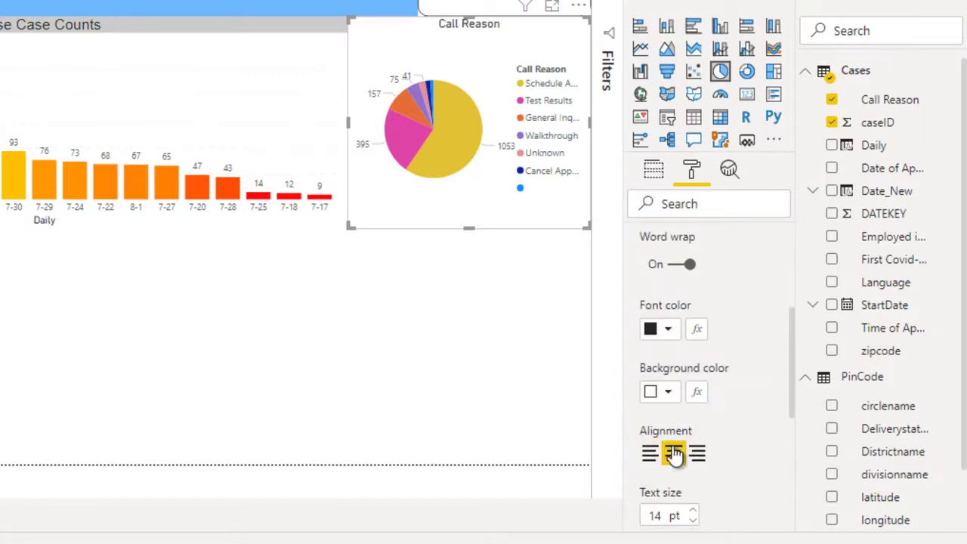
click(668, 393)
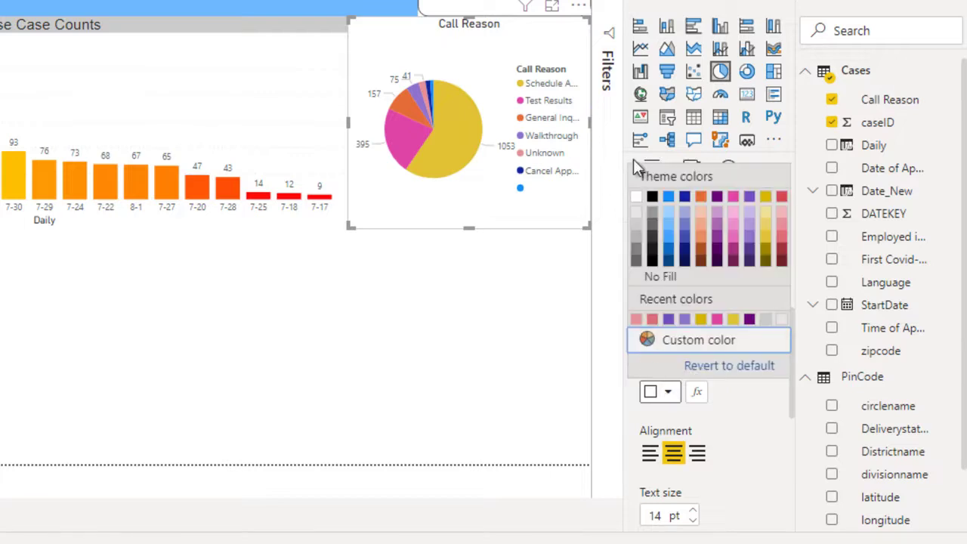
click(636, 243)
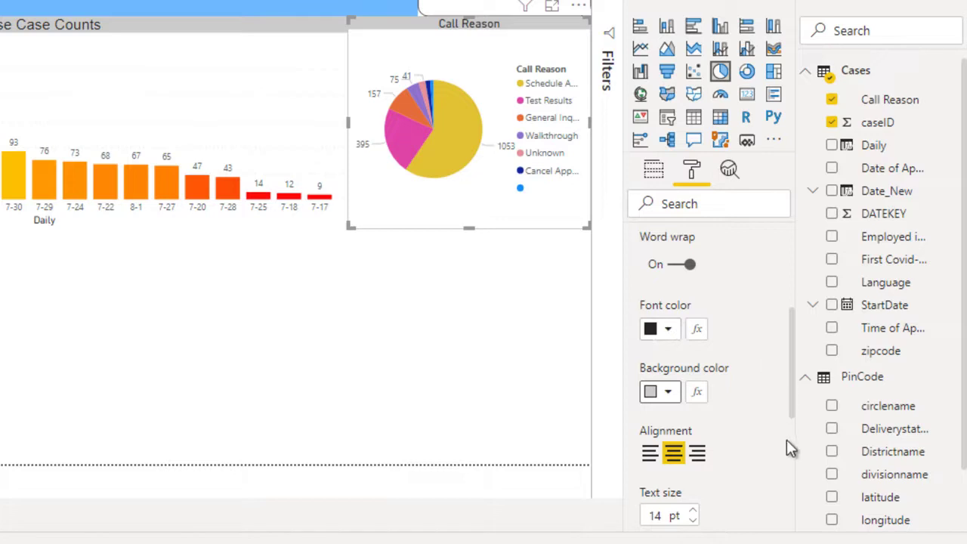
Set the pie chart title's font to Arial at 16 pt, leaving the chart deselected.
scroll(789, 447, down, 3)
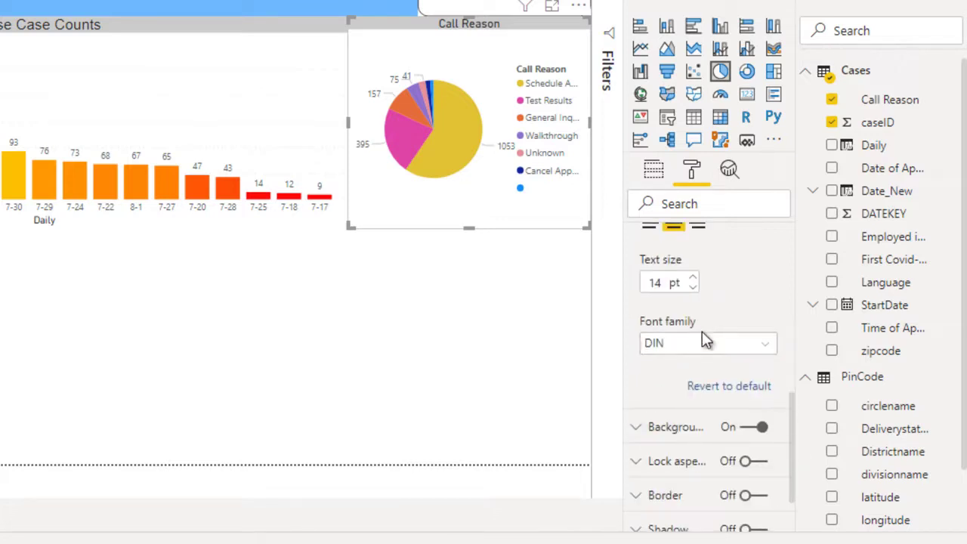
click(703, 343)
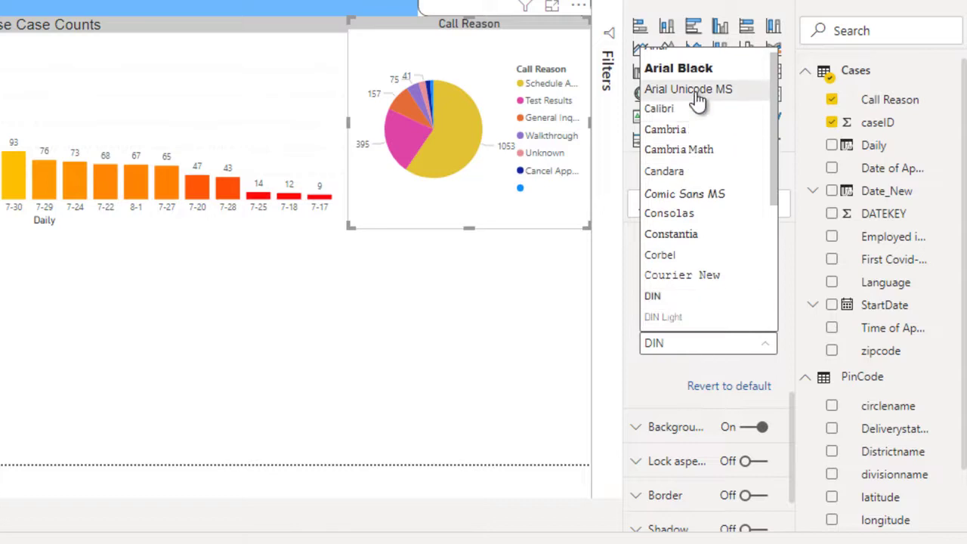
click(703, 57)
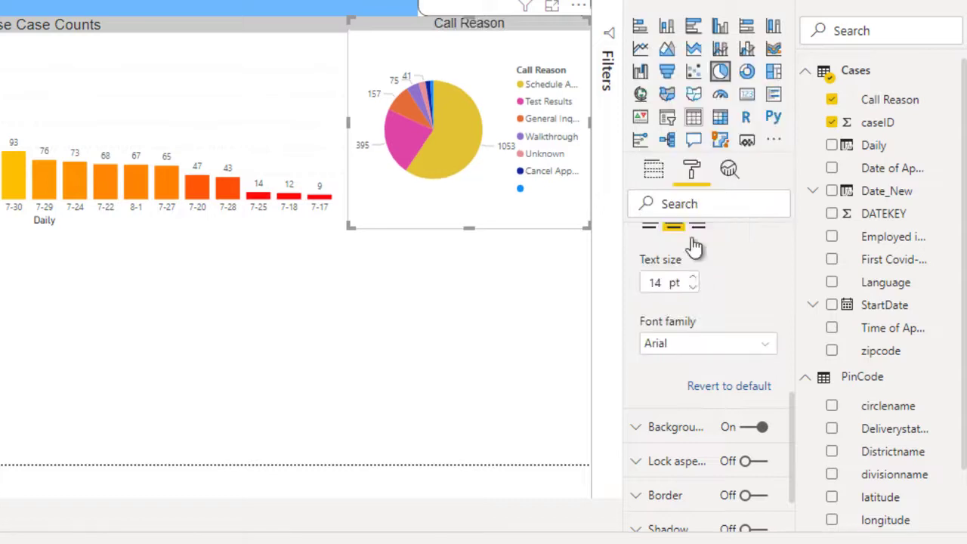
click(693, 277)
click(692, 278)
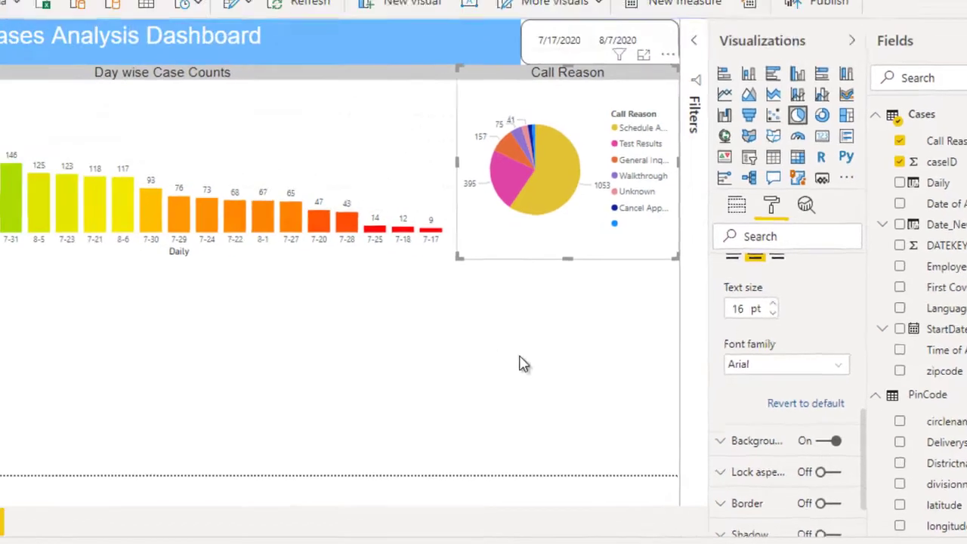
click(417, 338)
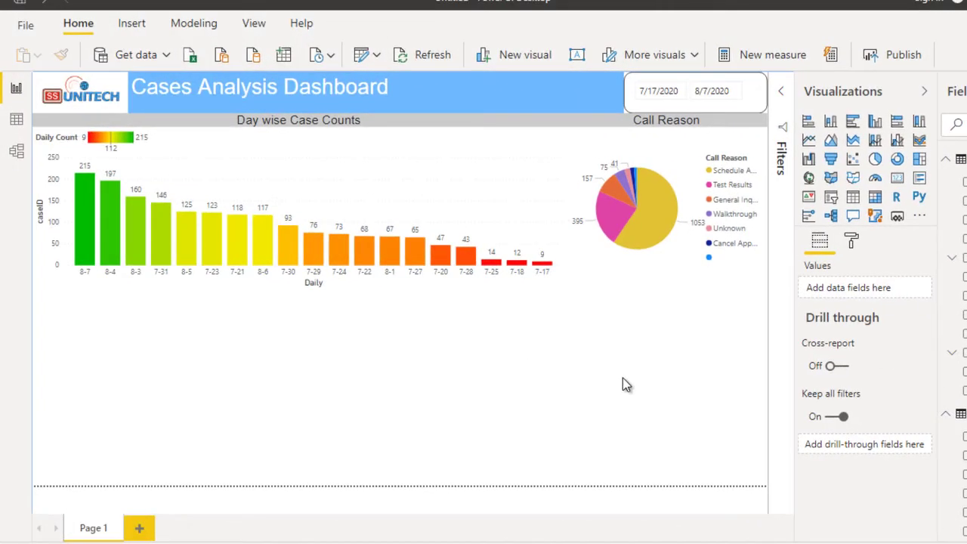
Narrow the day-wise chart slightly to leave a small gap before the pie chart, leaving it deselected.
click(538, 124)
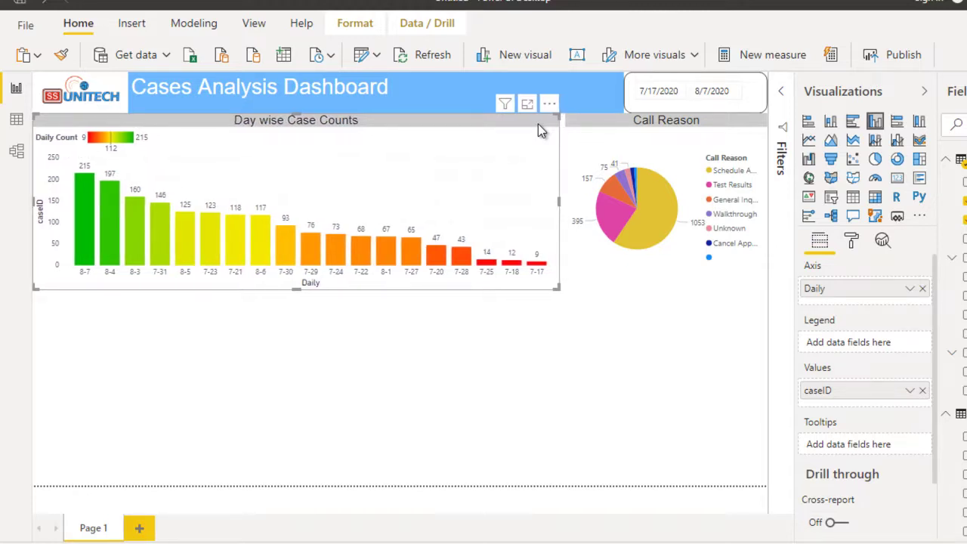
click(538, 370)
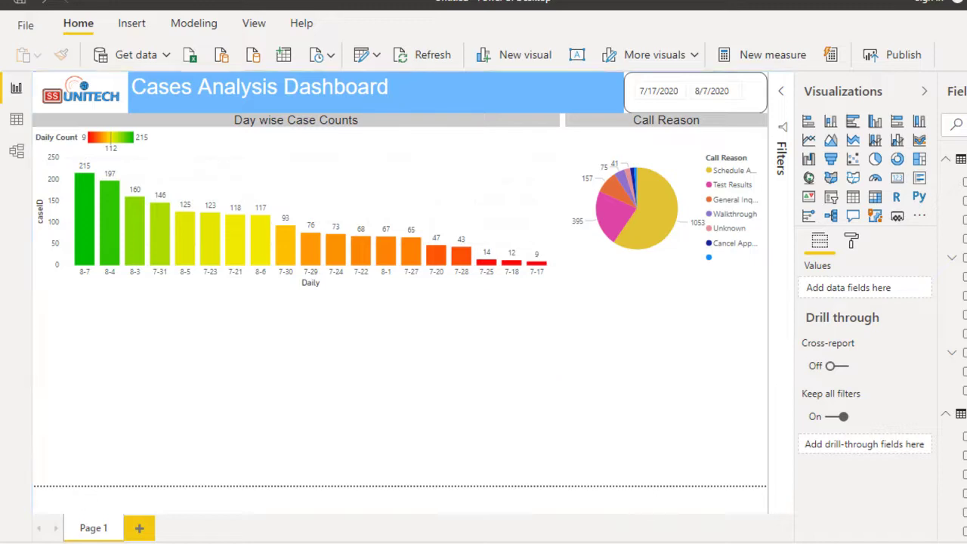
Consult the finished Healthcare_Calsl report and add an empty clustered bar chart under the day-wise chart, narrowed to the page's lower-left corner.
click(616, 523)
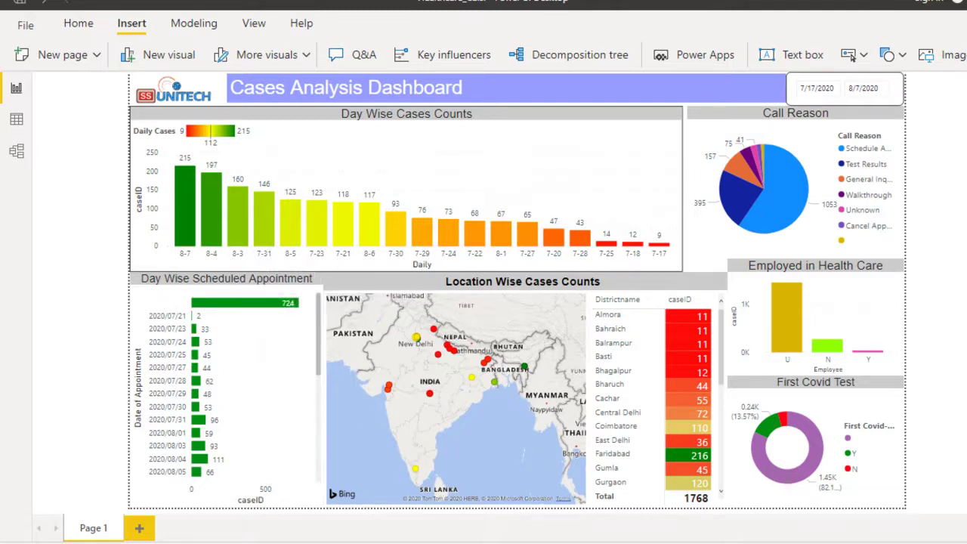
mouse_move(677, 541)
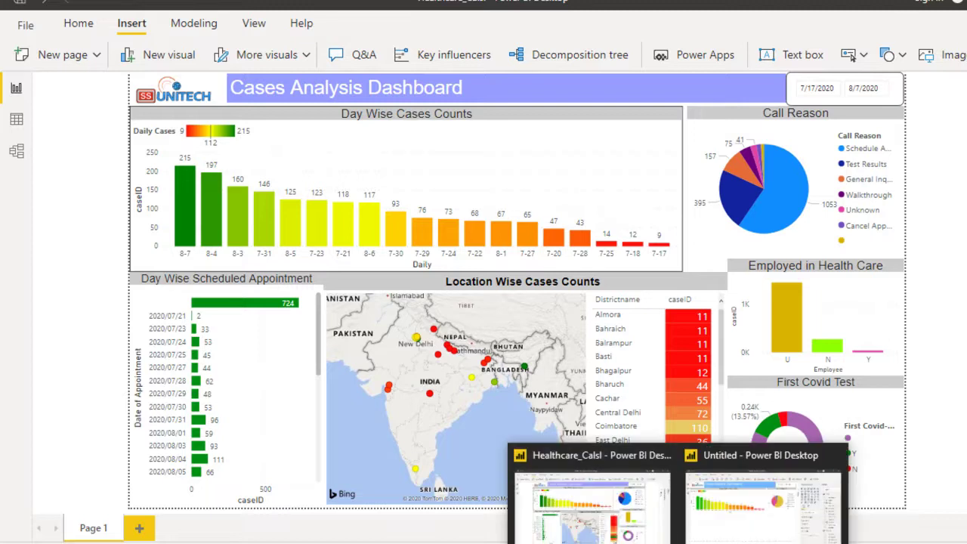
click(808, 494)
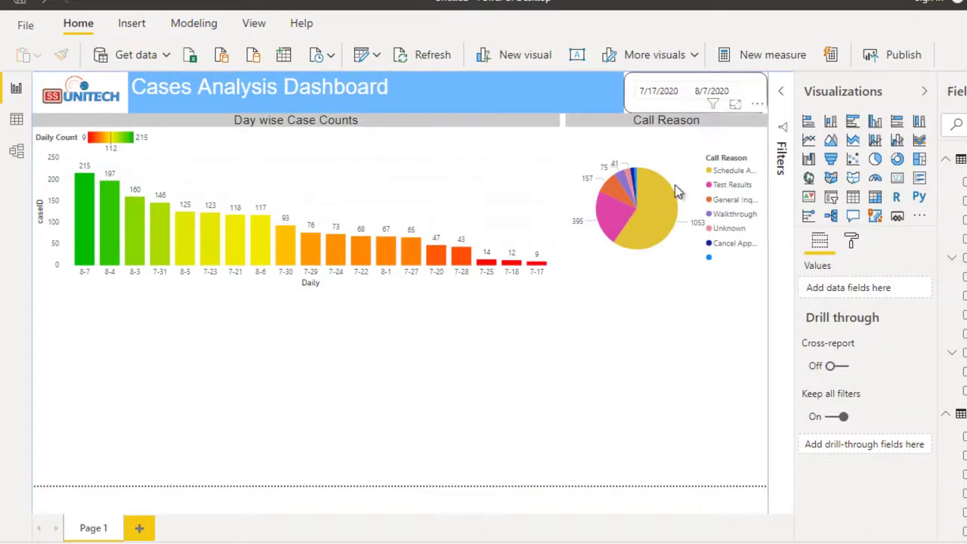
click(852, 123)
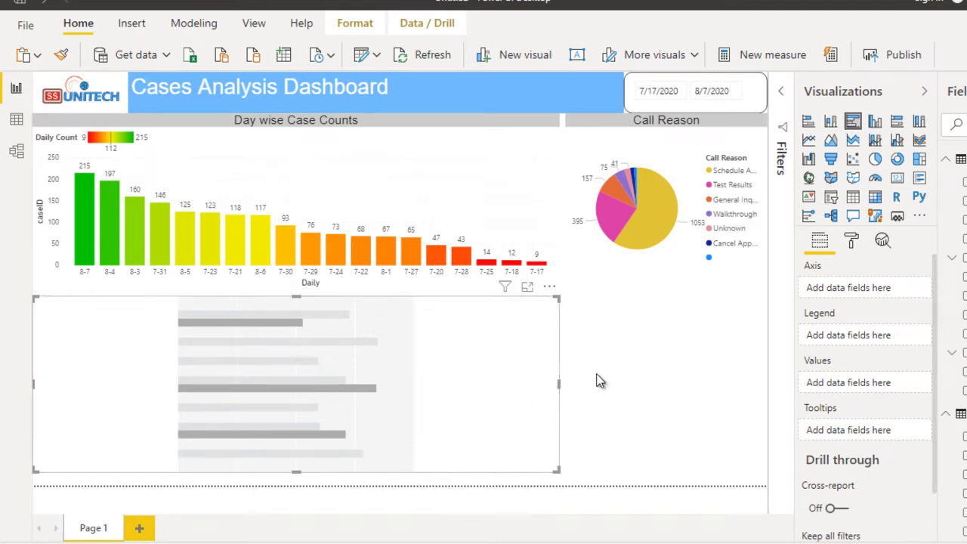
drag(558, 385, 248, 397)
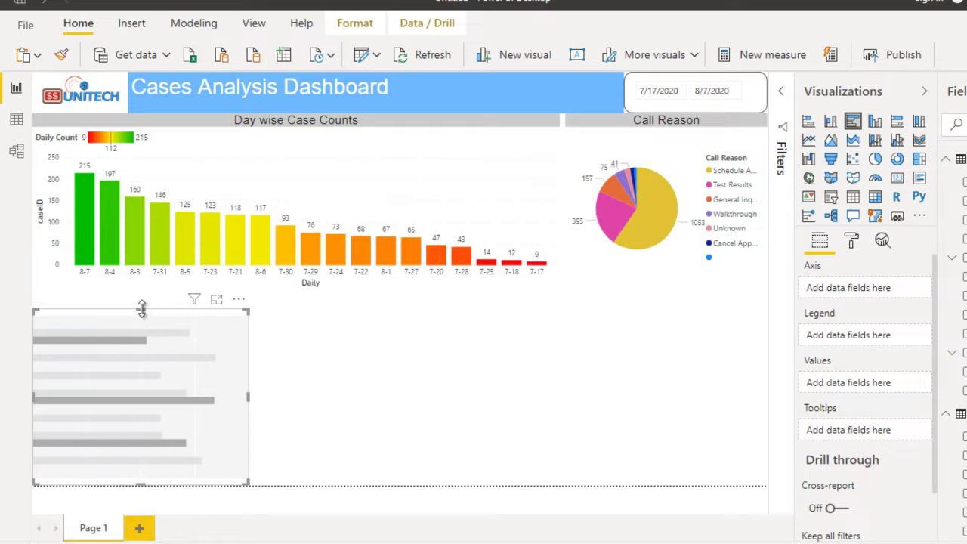
drag(142, 308, 144, 302)
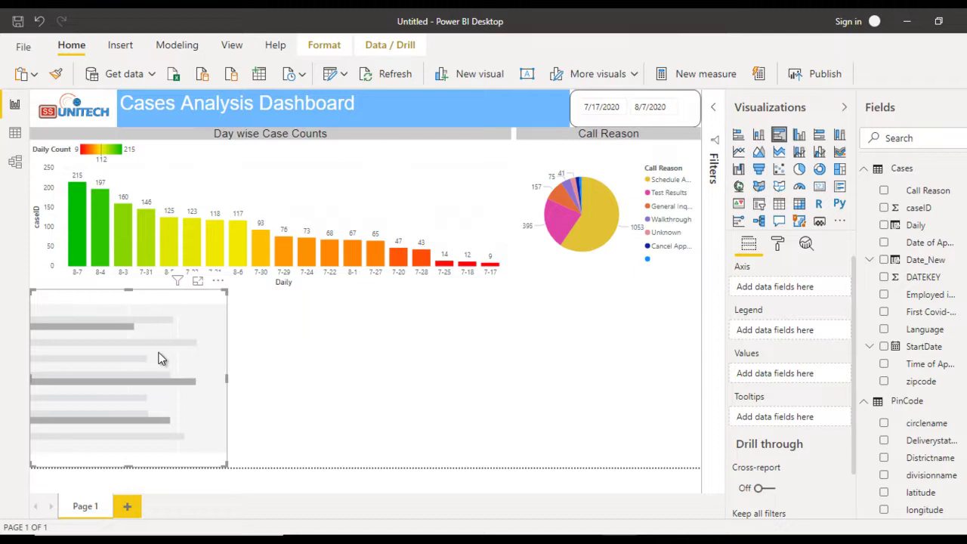
Plot the count of caseID by Date of Appointment in the new empty bar chart.
click(883, 243)
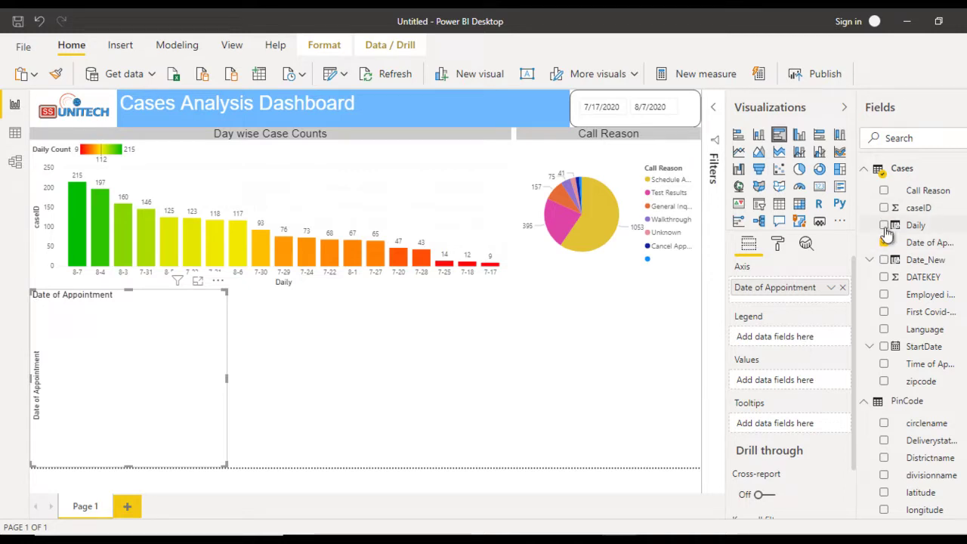
click(884, 208)
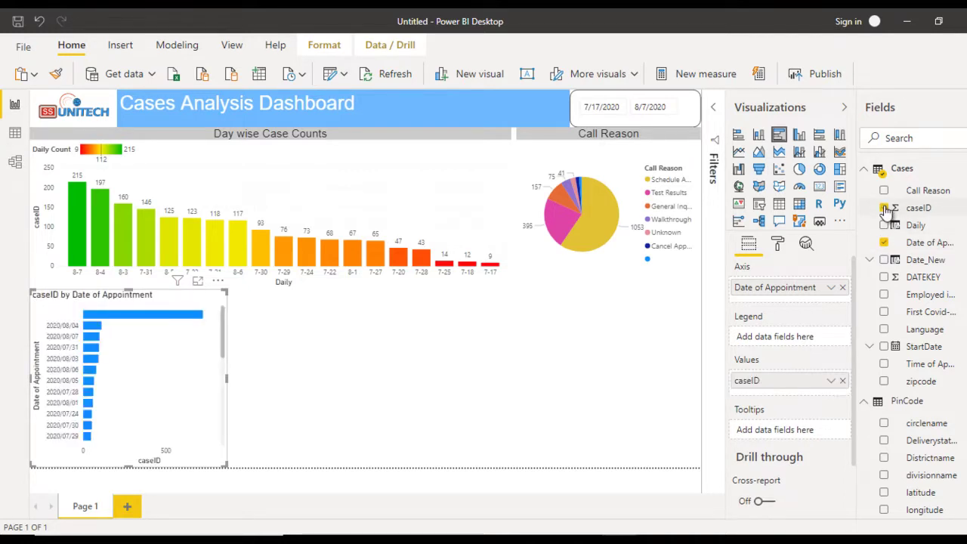
click(829, 382)
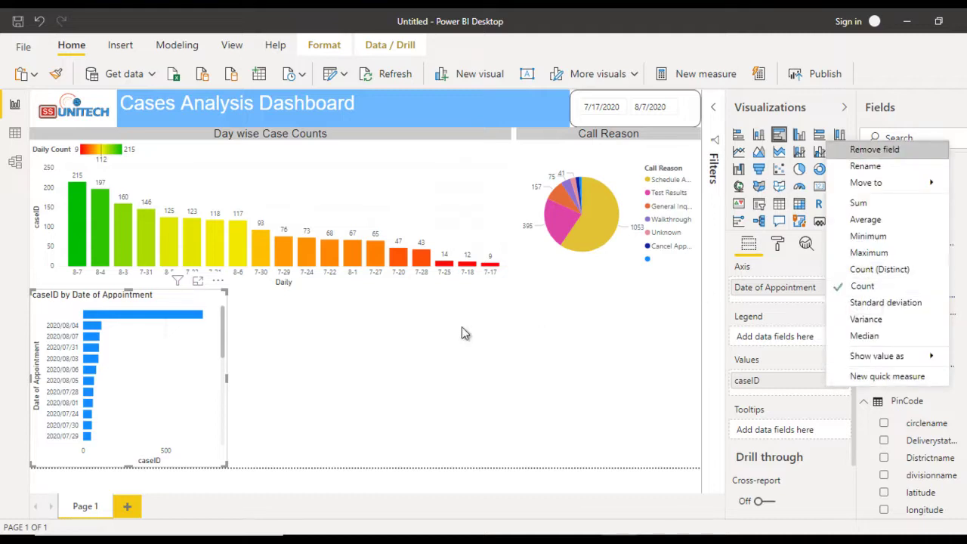
click(163, 349)
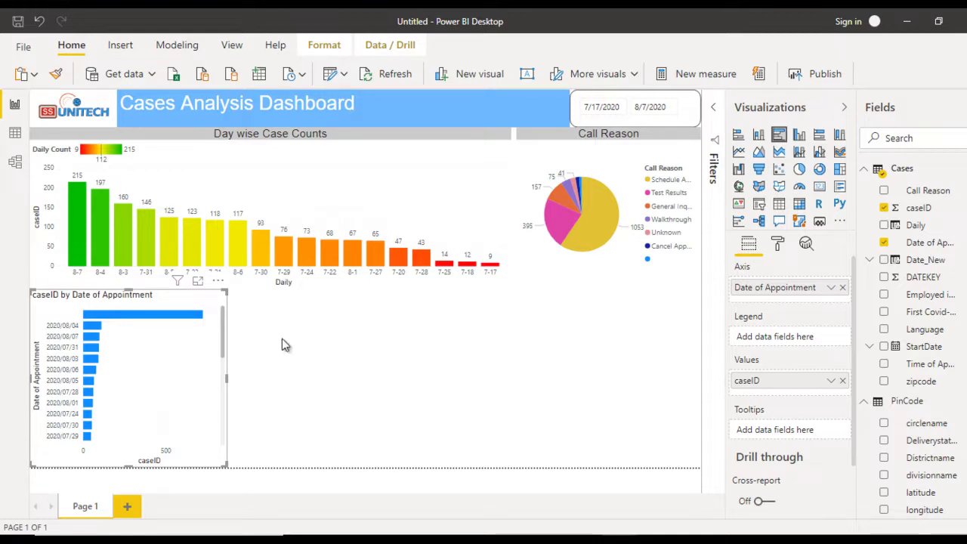
Filter only the new bar chart by Call Reason, keeping just Schedule Appointment.
click(712, 134)
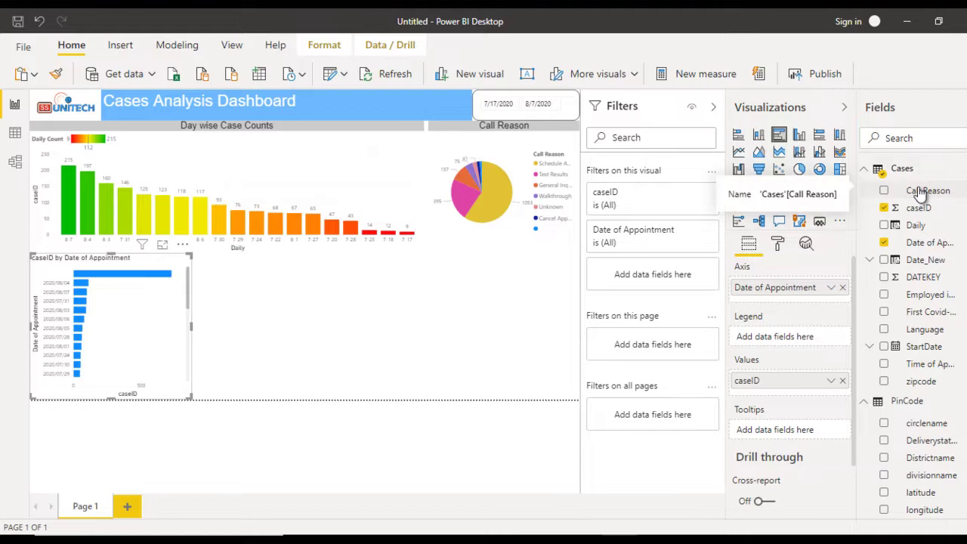
drag(921, 192, 671, 272)
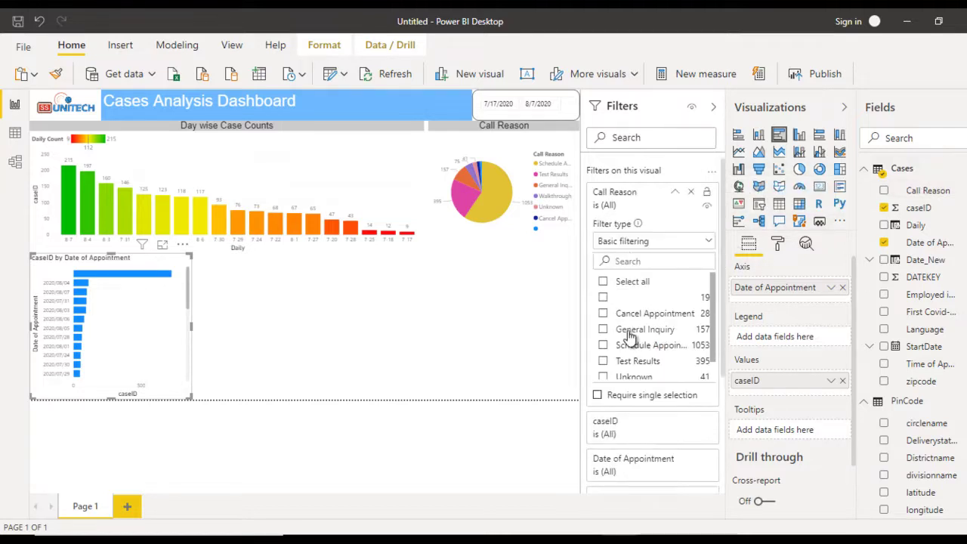
click(627, 346)
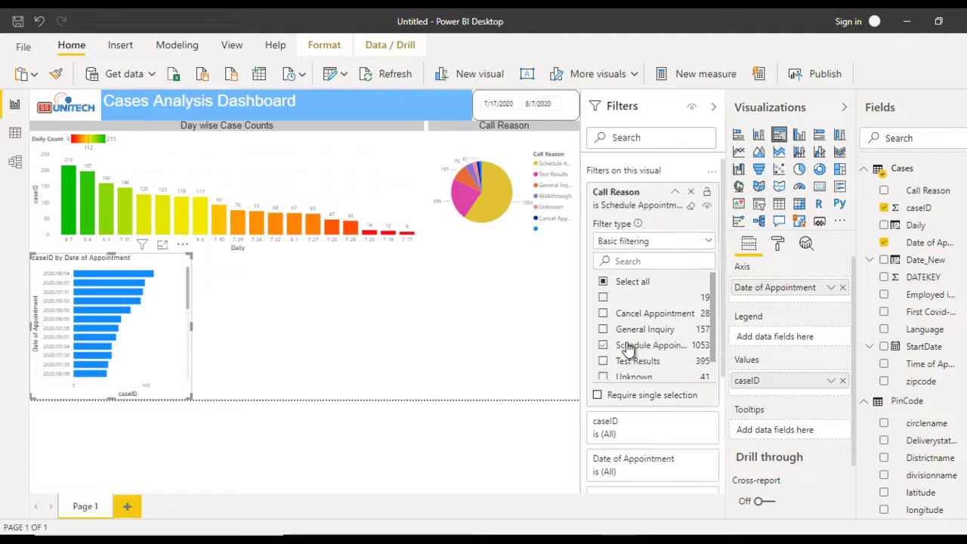
click(713, 109)
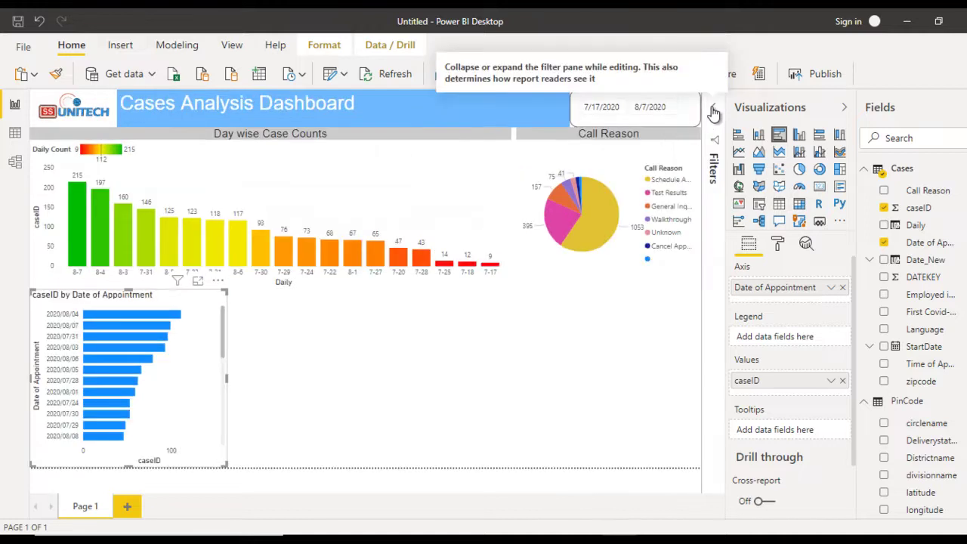
click(412, 388)
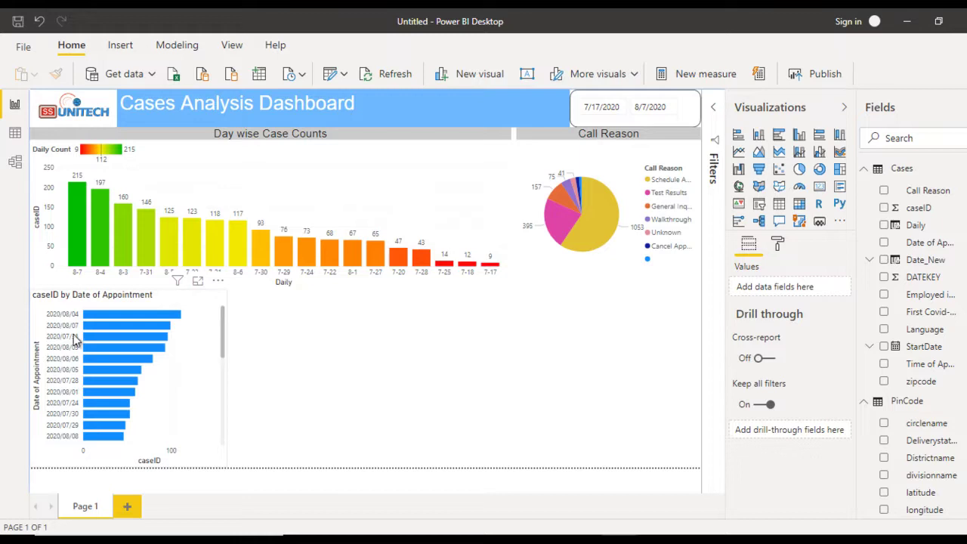
Sort the appointment bar chart by Date of Appointment in ascending order.
click(217, 283)
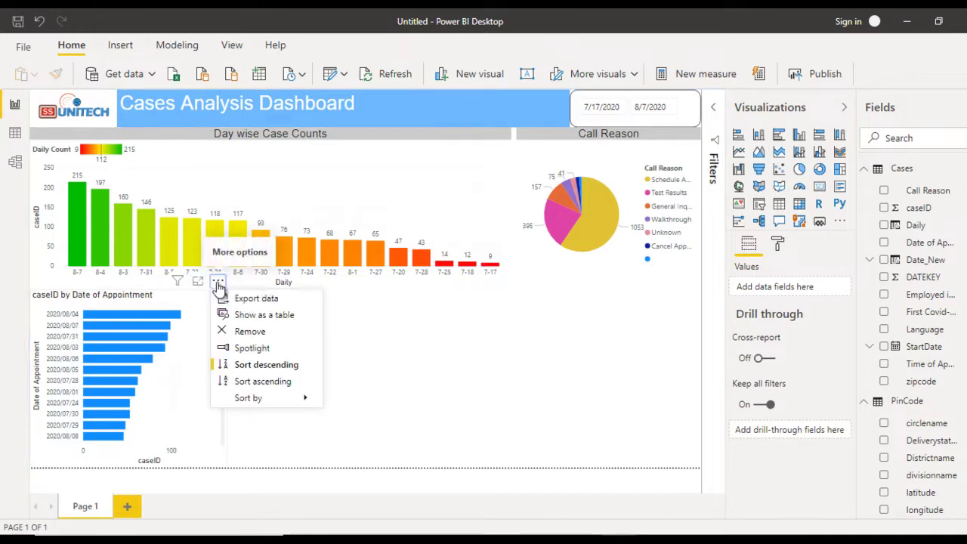
mouse_move(272, 398)
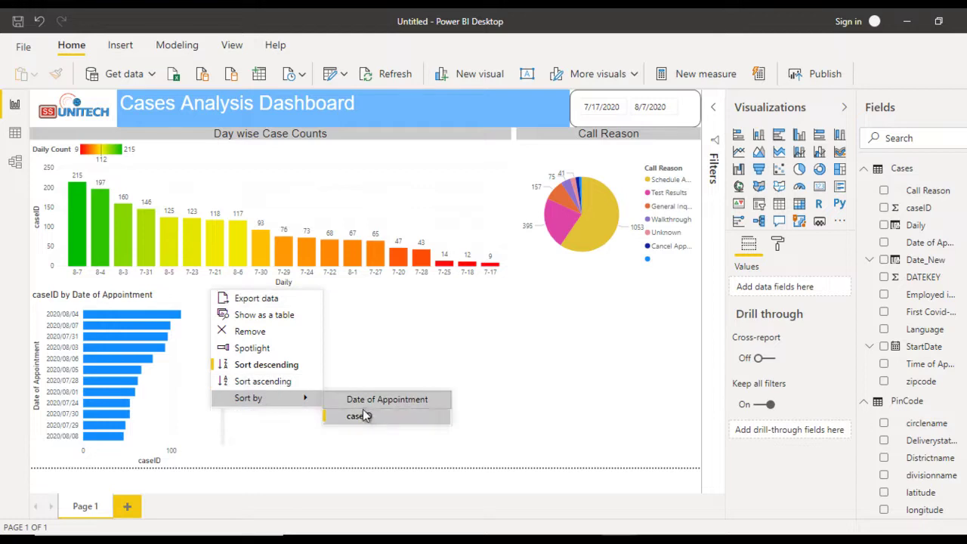
click(406, 401)
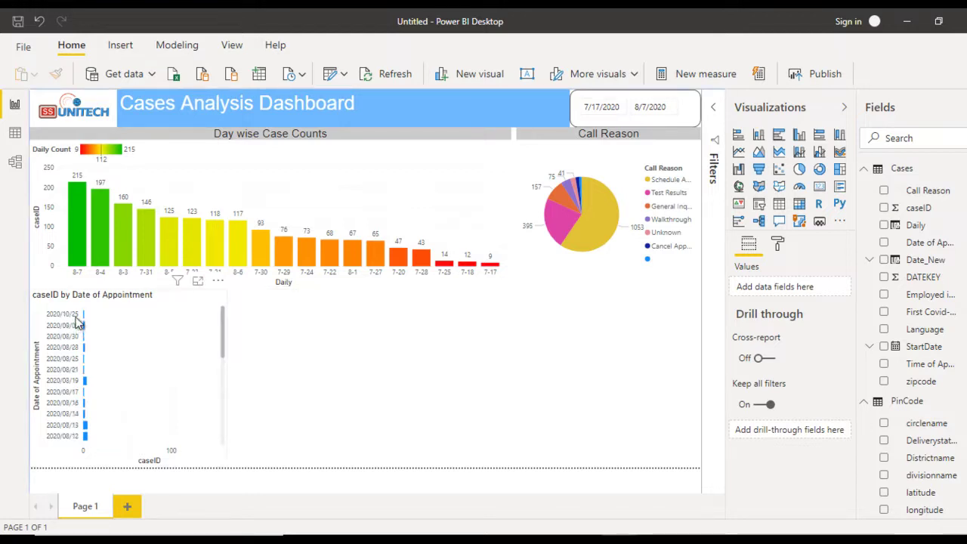
click(219, 282)
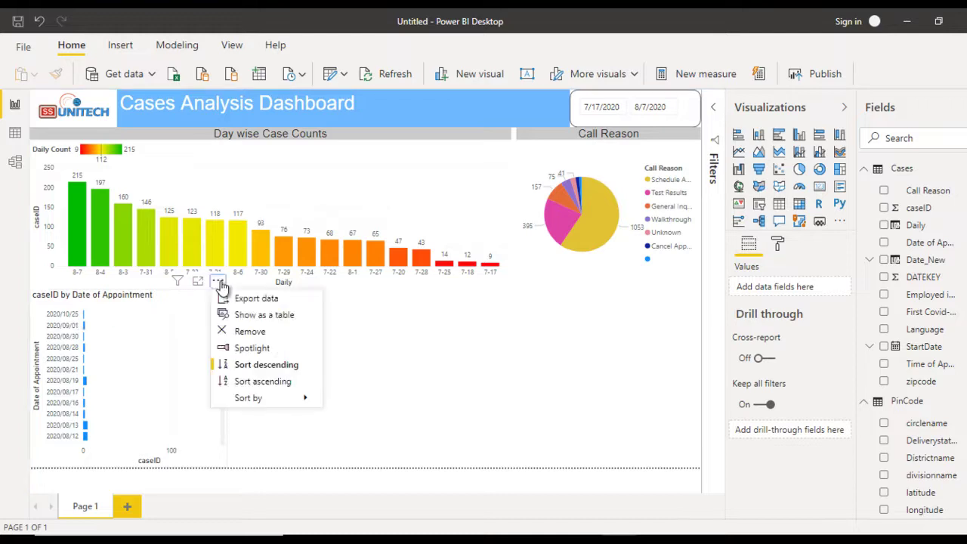
click(282, 380)
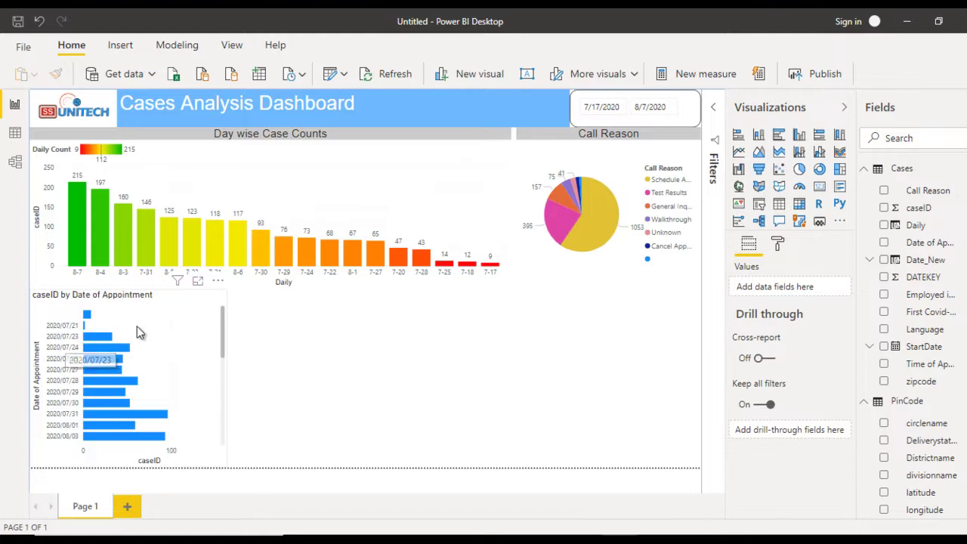
Set the default data color of the appointment bars to the custom green 00bb11.
click(179, 335)
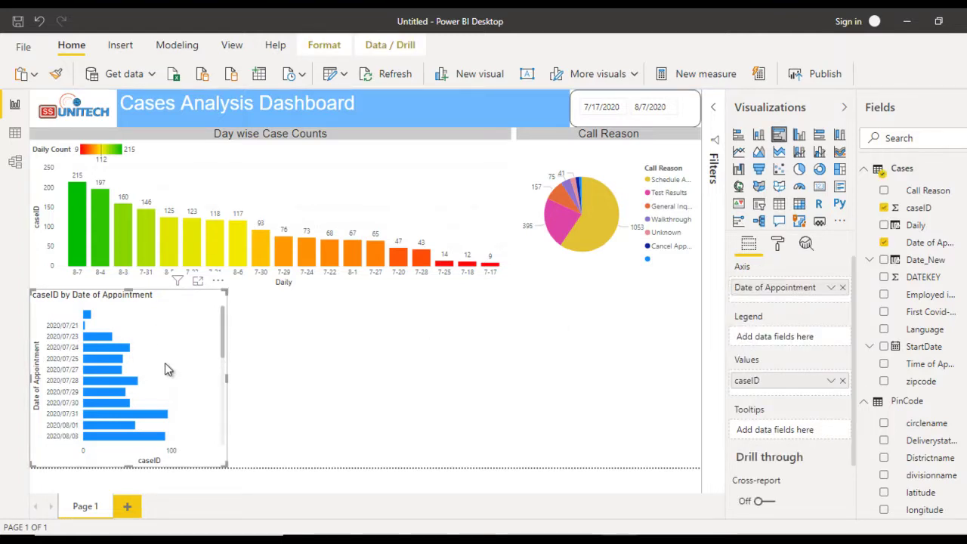
click(778, 244)
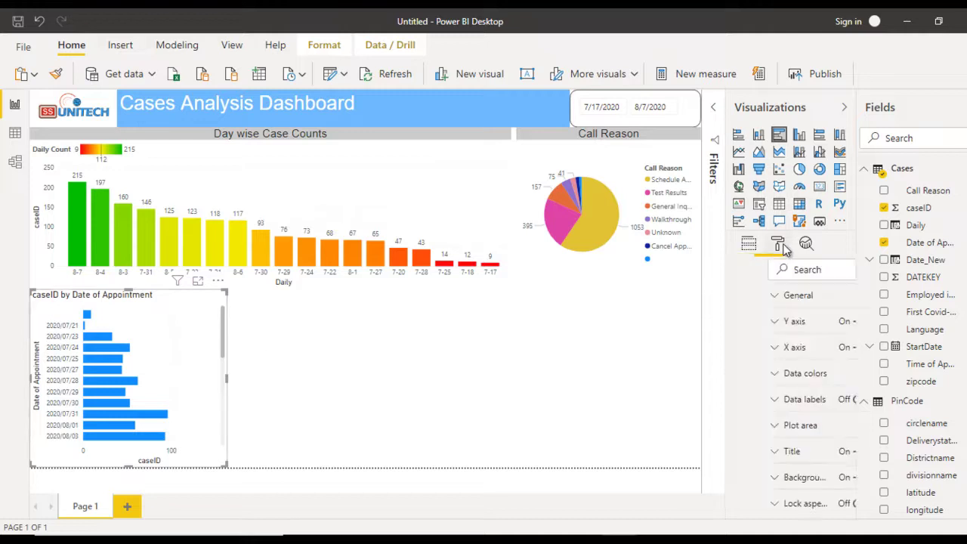
click(765, 375)
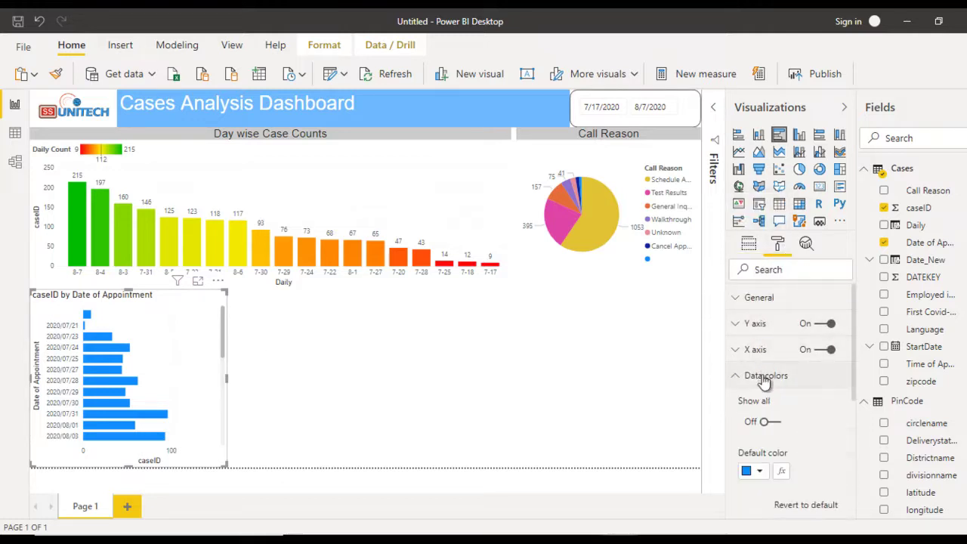
click(758, 471)
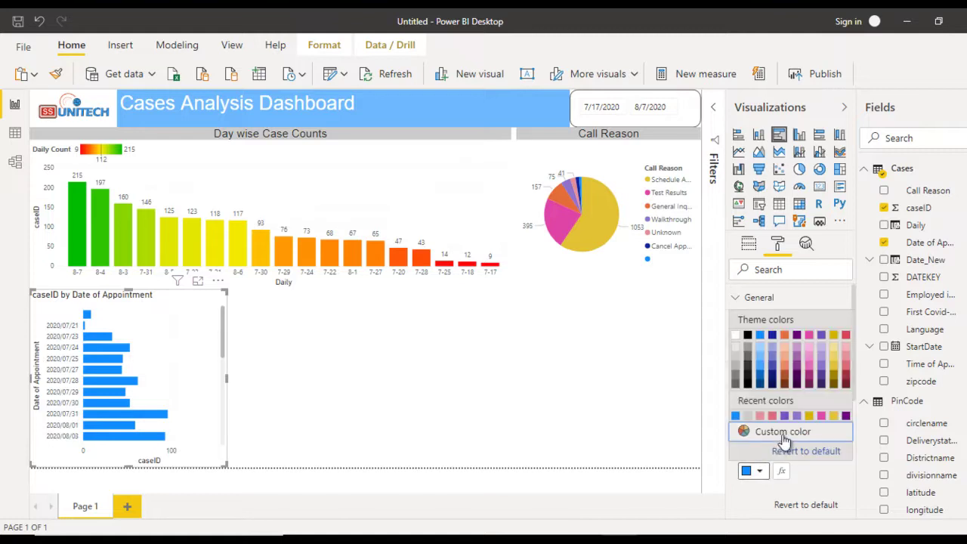
click(782, 436)
double_click(766, 447)
text(00)
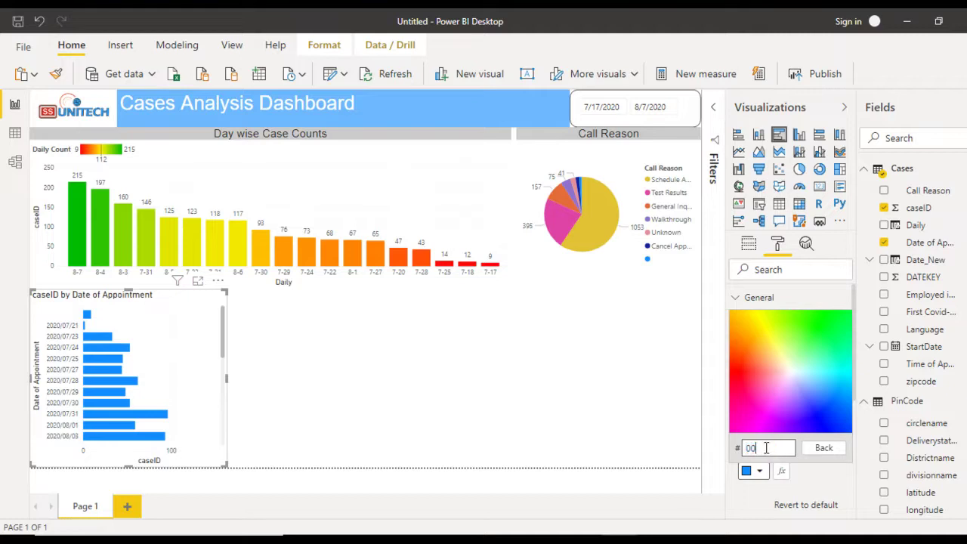
text(bb11)
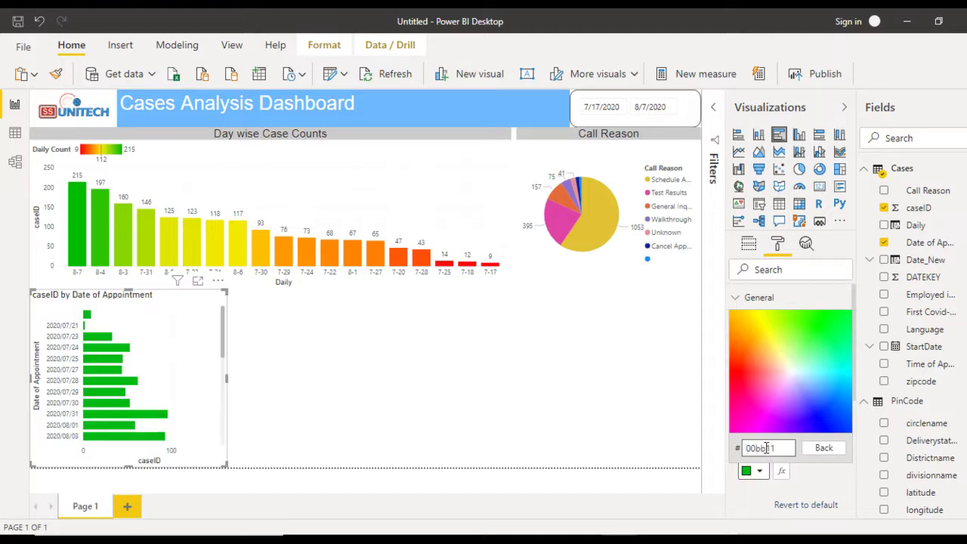
click(822, 450)
click(367, 444)
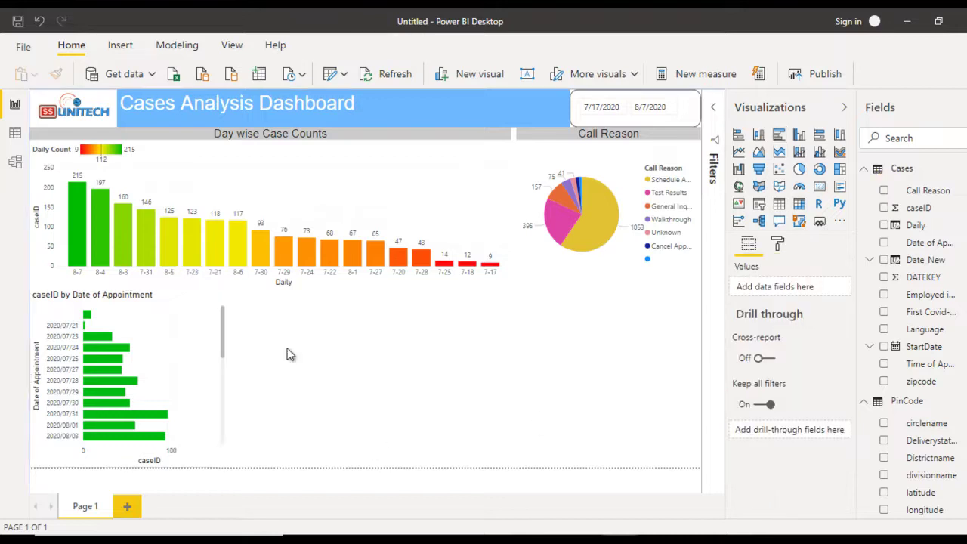
Change the appointment bar chart's title text to "Day Wise schedule Appointment".
click(210, 367)
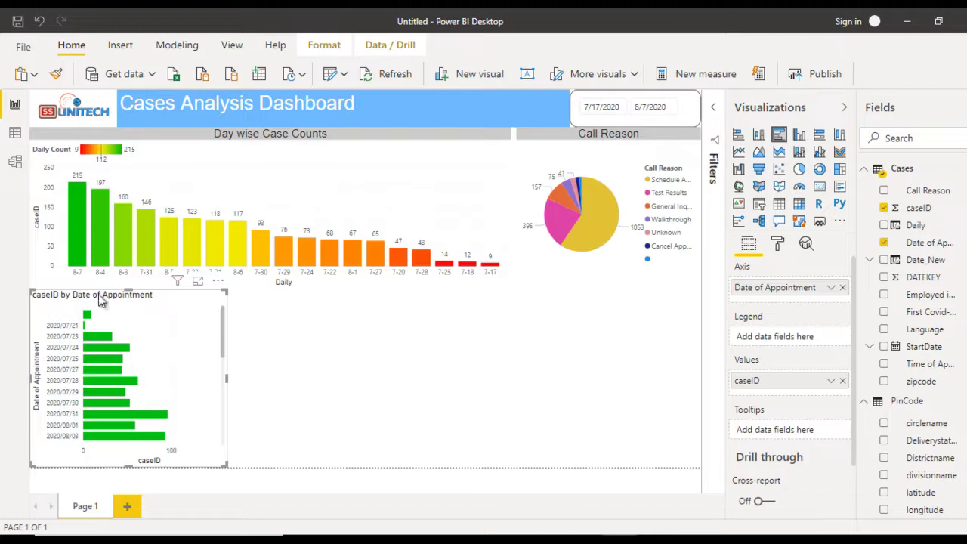
click(778, 244)
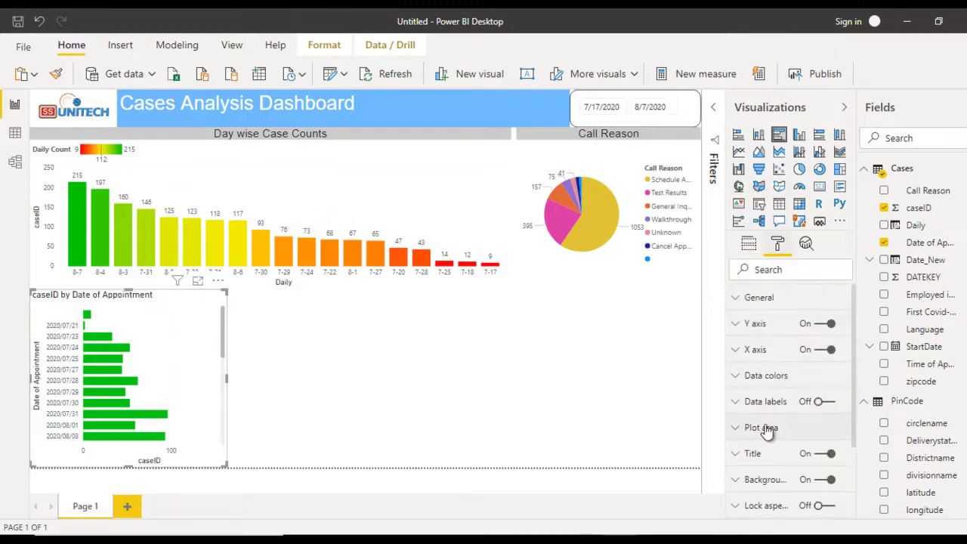
click(761, 463)
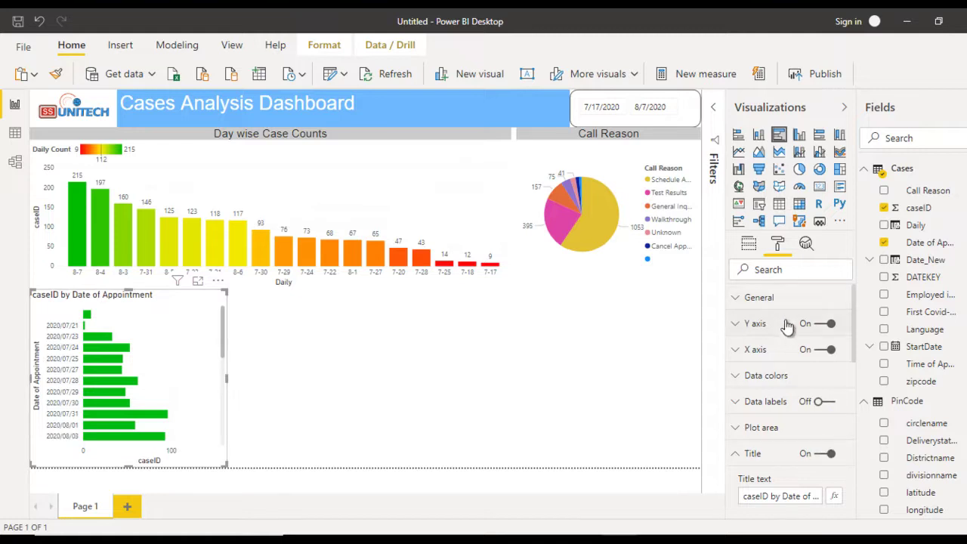
click(761, 495)
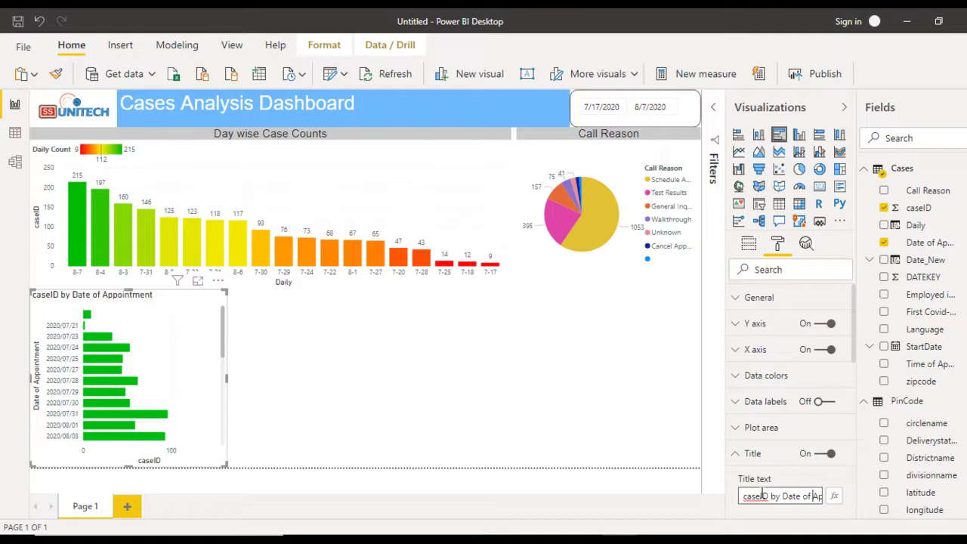
key(ctrl+a)
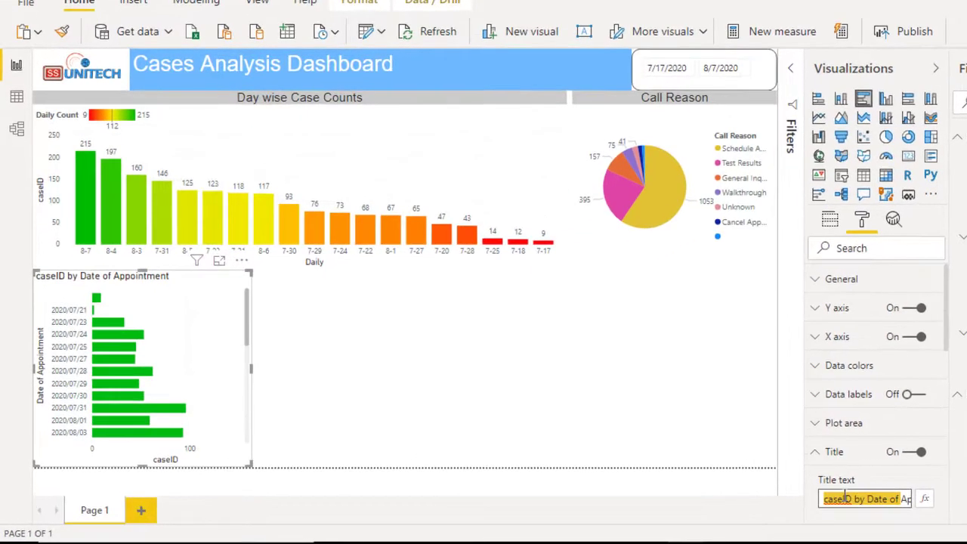
text(Day of )
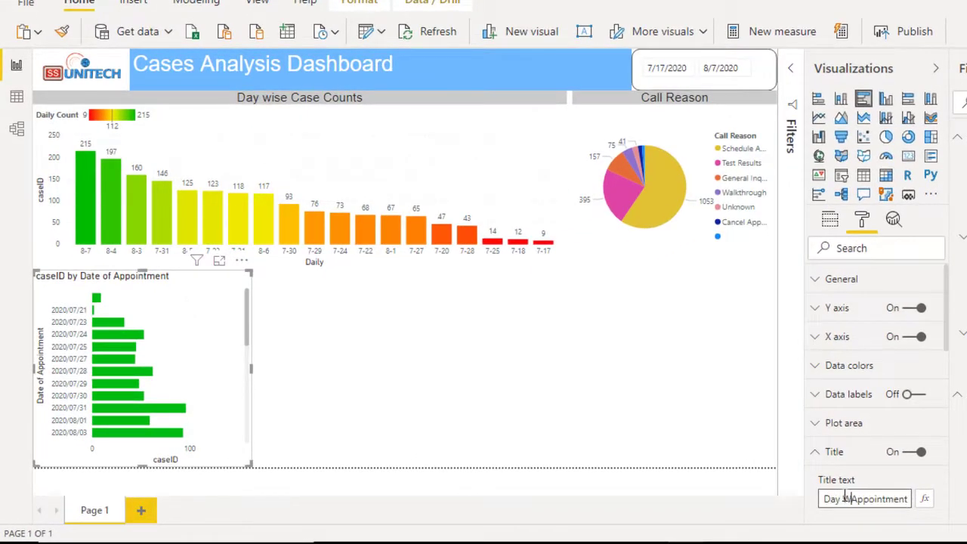
text(Wise )
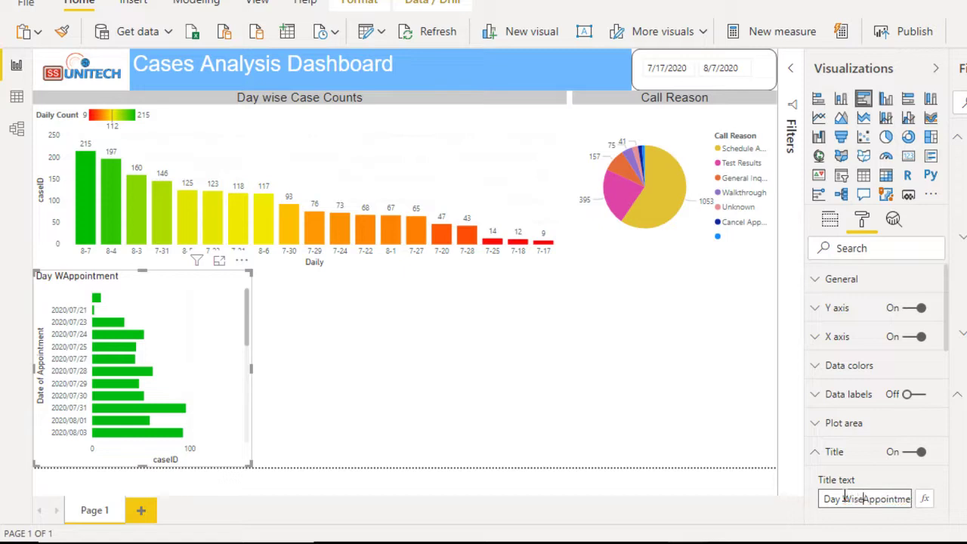
text(schedule)
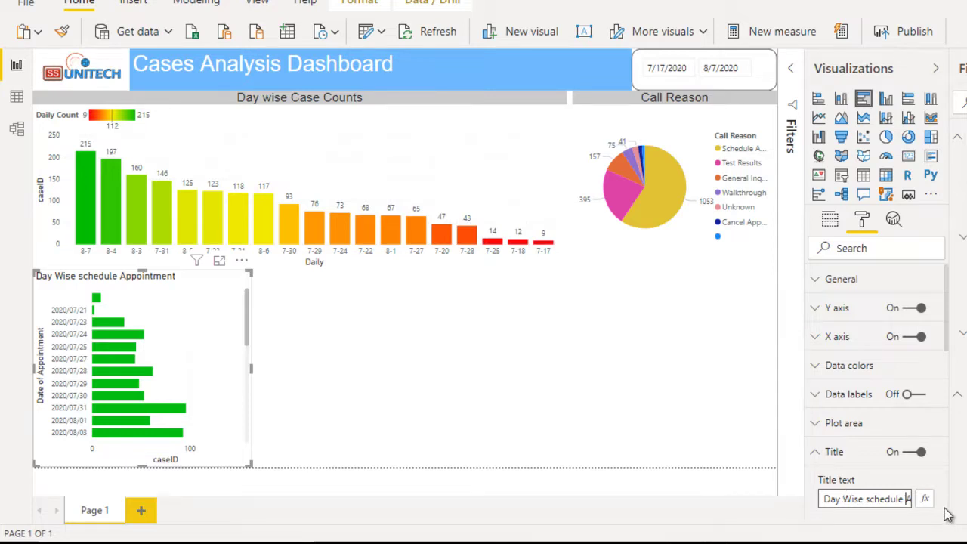
Give the appointment chart's title a light grey background color.
scroll(950, 515, down, 4)
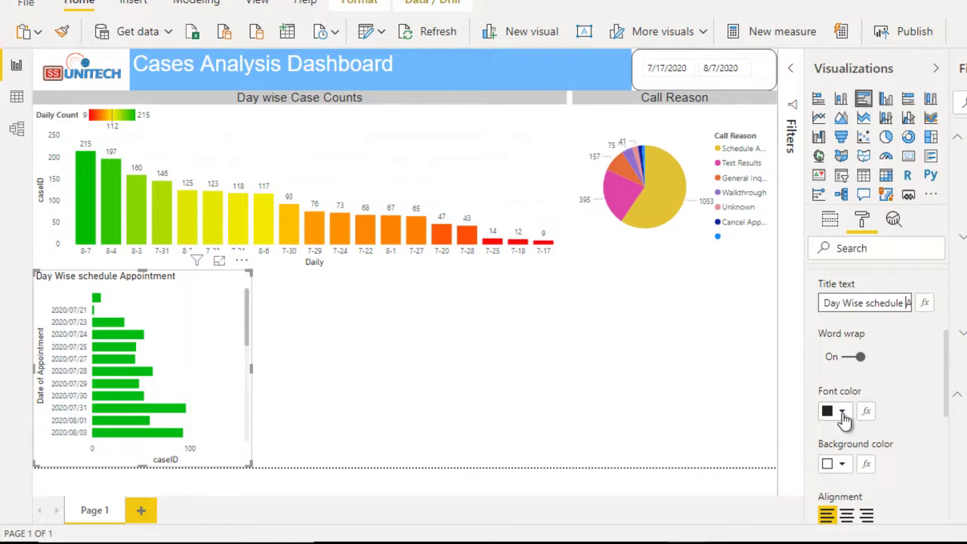
click(841, 465)
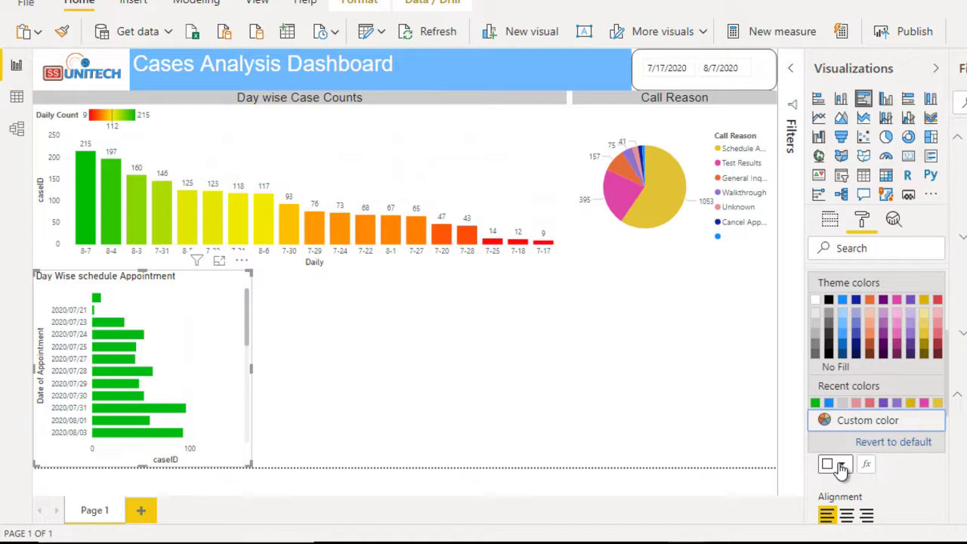
click(816, 326)
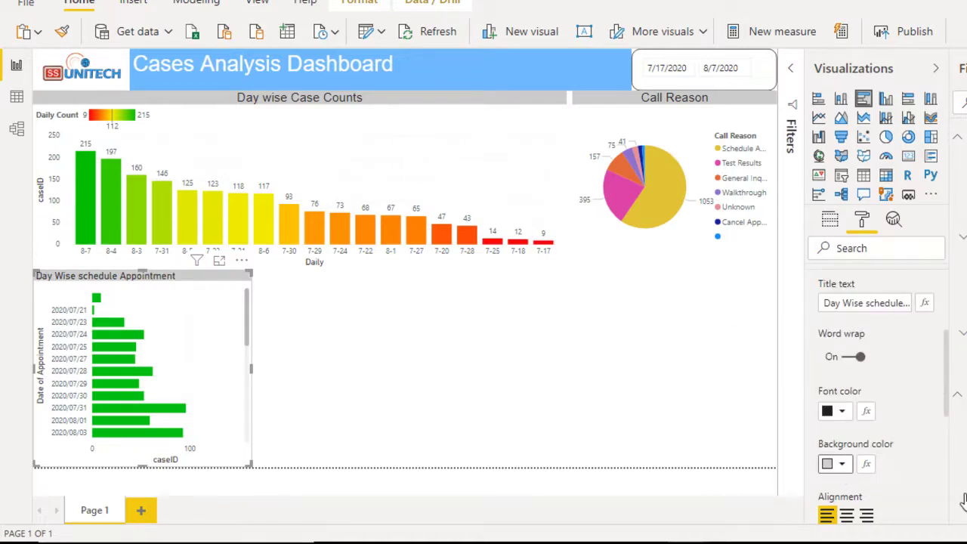
Center the appointment chart's title and set its text size to 17 pt.
scroll(950, 491, down, 3)
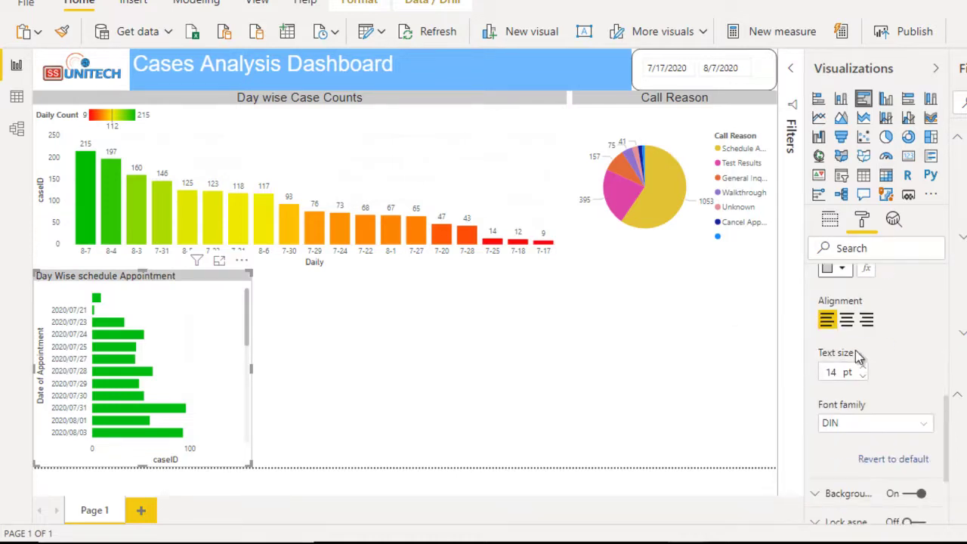
click(849, 321)
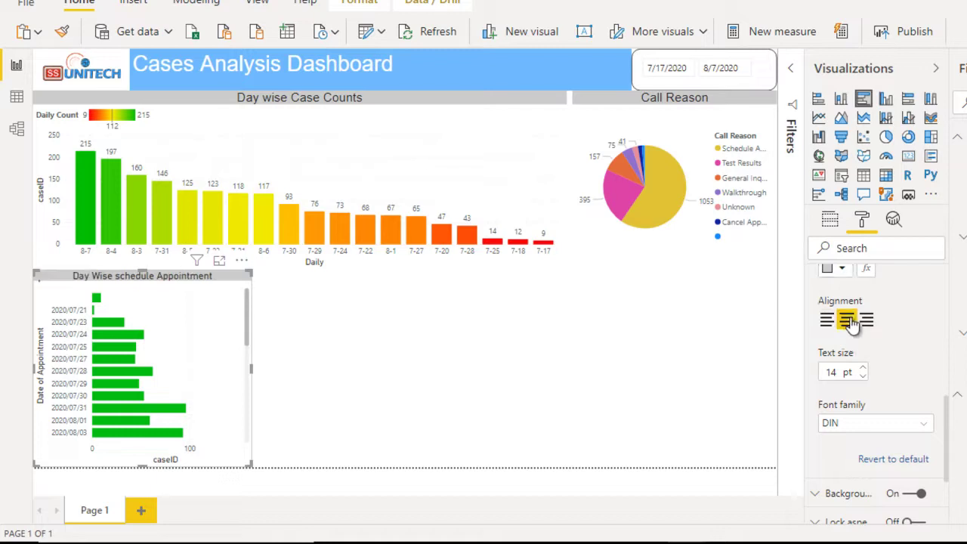
click(864, 369)
click(863, 368)
click(863, 369)
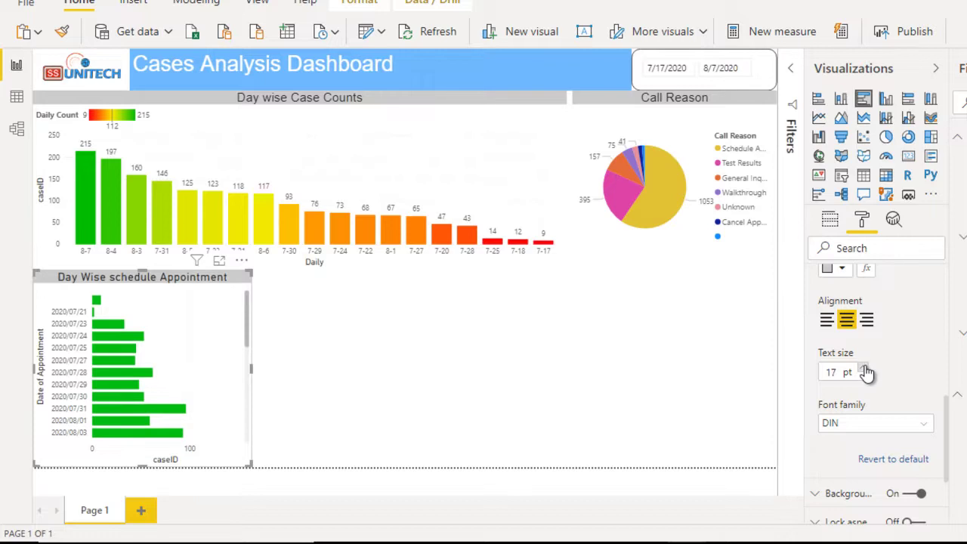
Set the appointment chart's title text size to 16 pt and its font family to Arial.
click(863, 378)
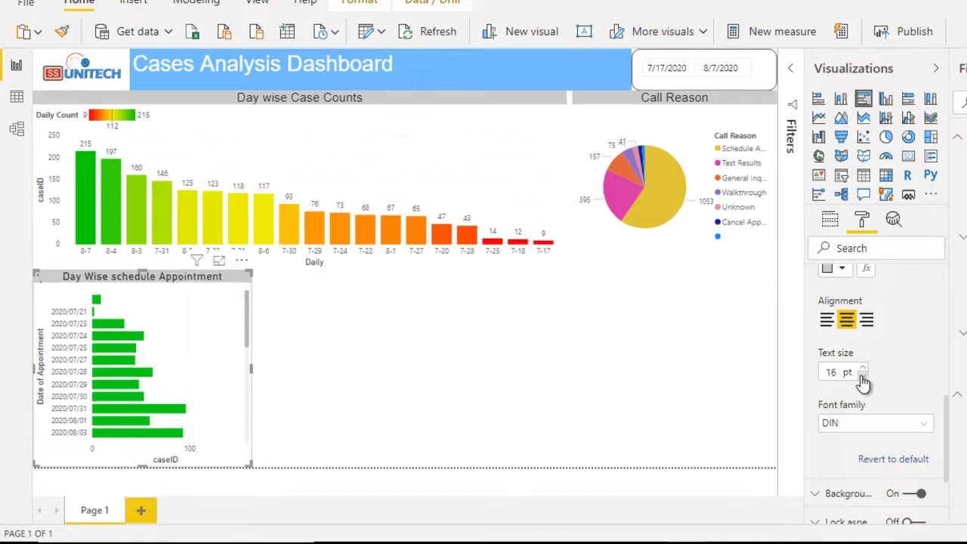
click(865, 424)
scroll(848, 215, down, 1)
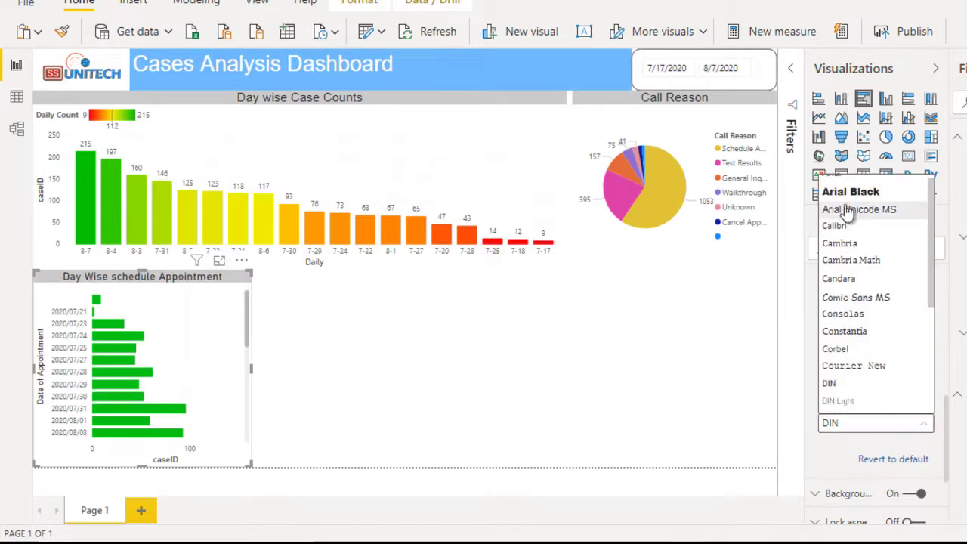
scroll(881, 191, up, 1)
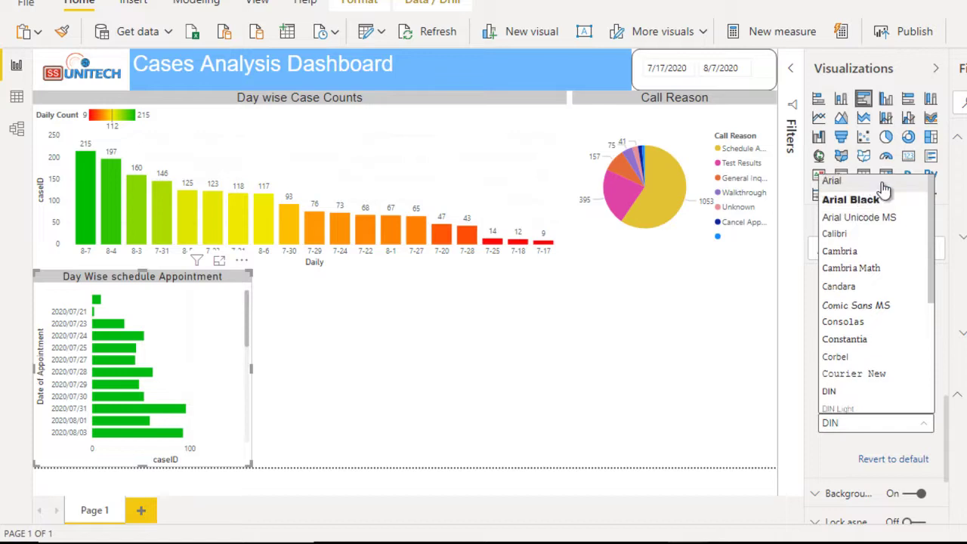
click(880, 182)
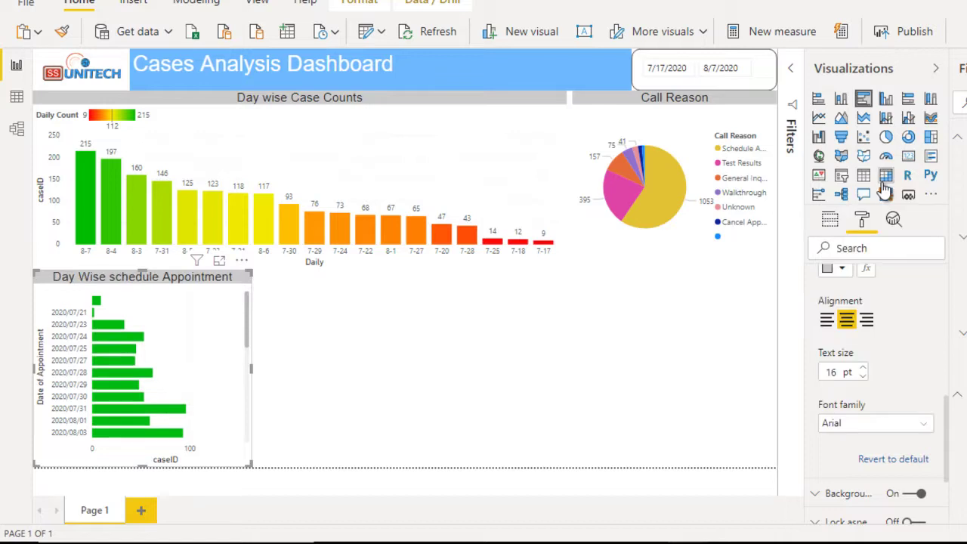
click(405, 359)
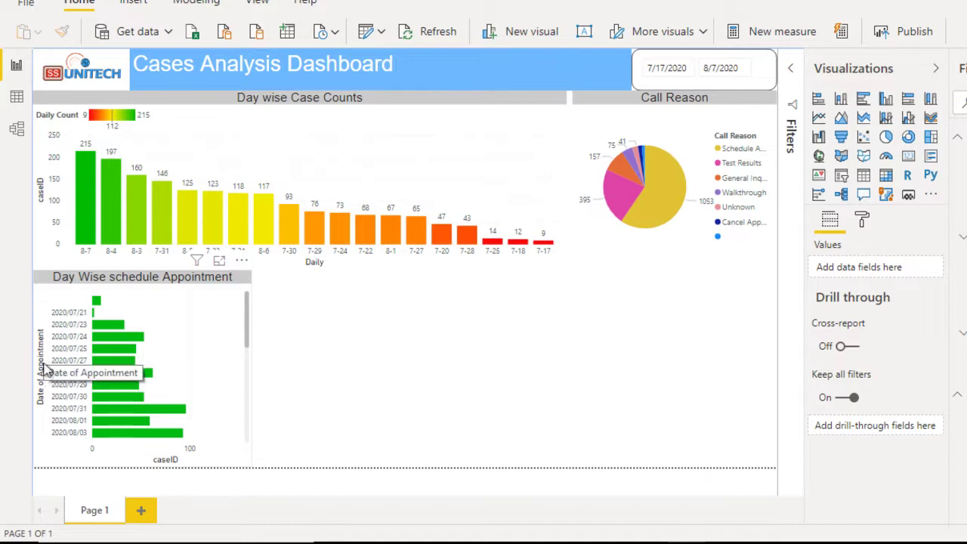
Try hiding the appointment chart's Y-axis title, then restore it.
click(200, 315)
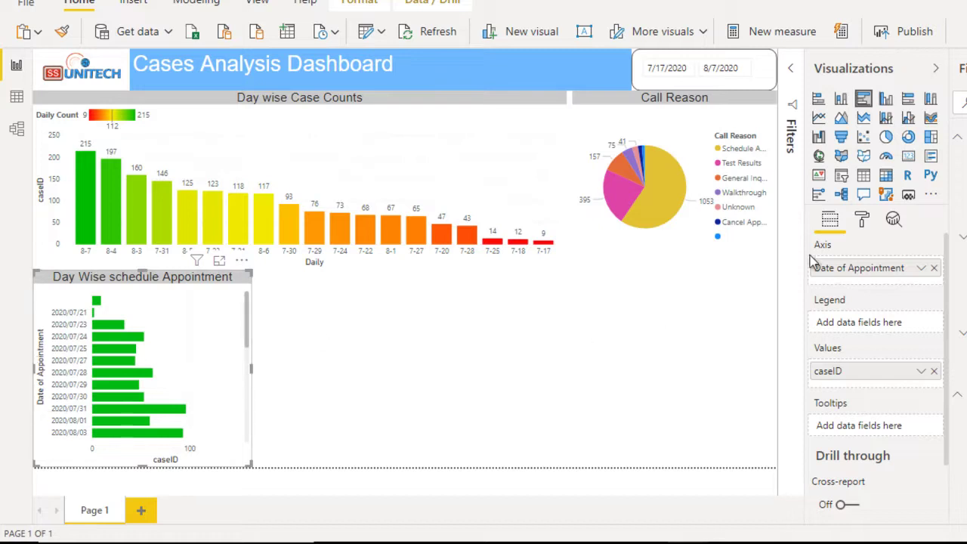
click(861, 222)
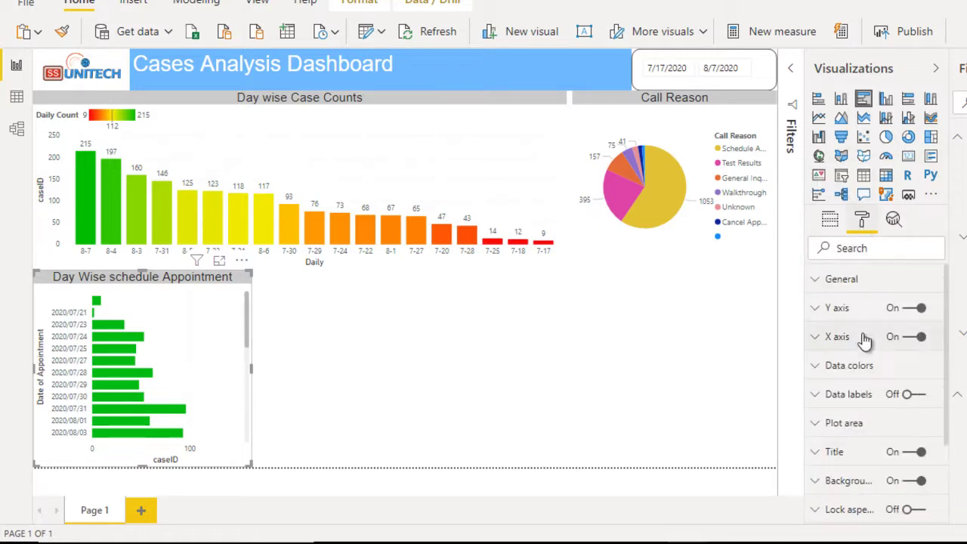
click(835, 312)
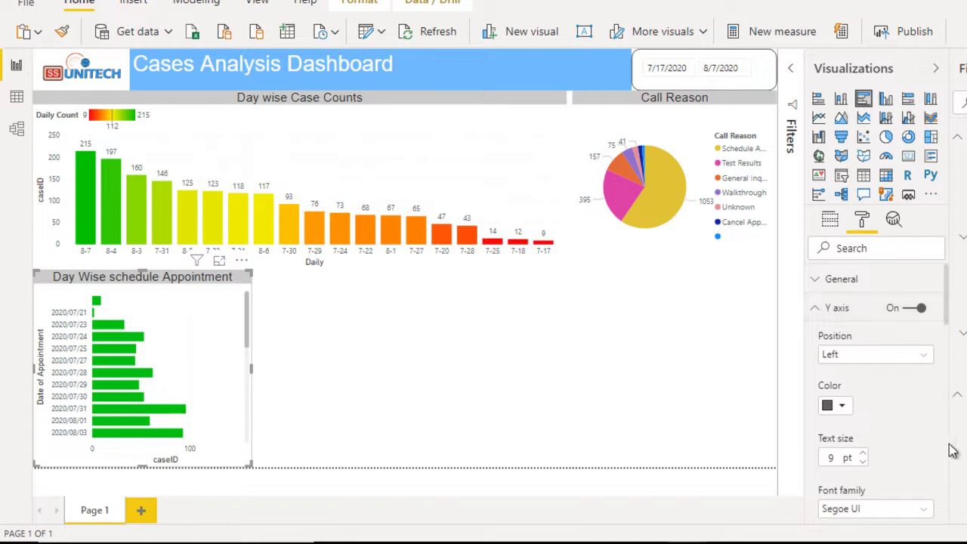
scroll(950, 452, down, 3)
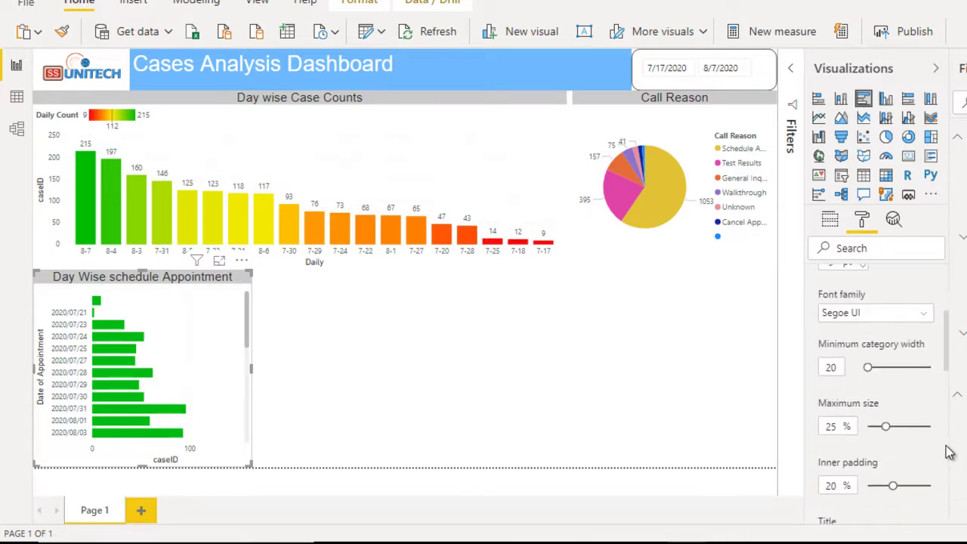
scroll(950, 451, down, 3)
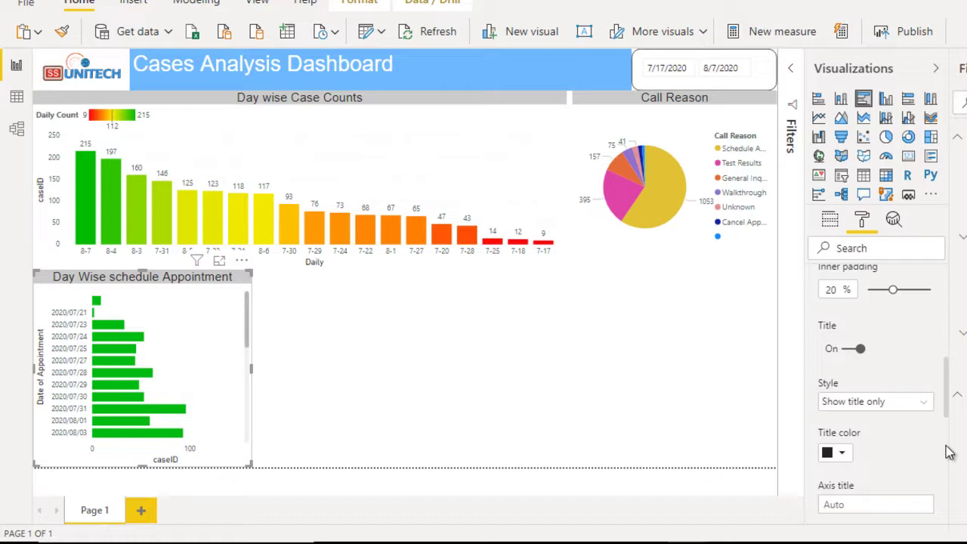
click(852, 355)
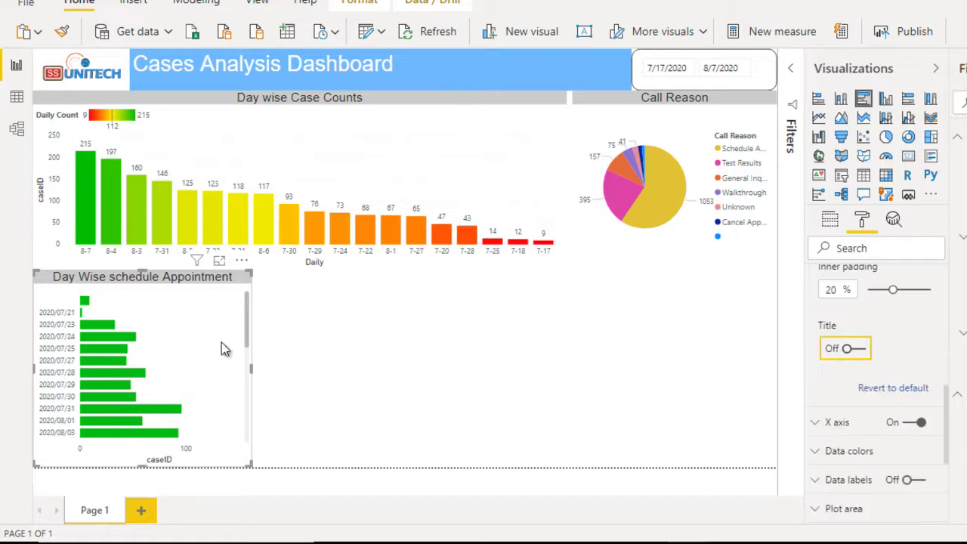
click(859, 355)
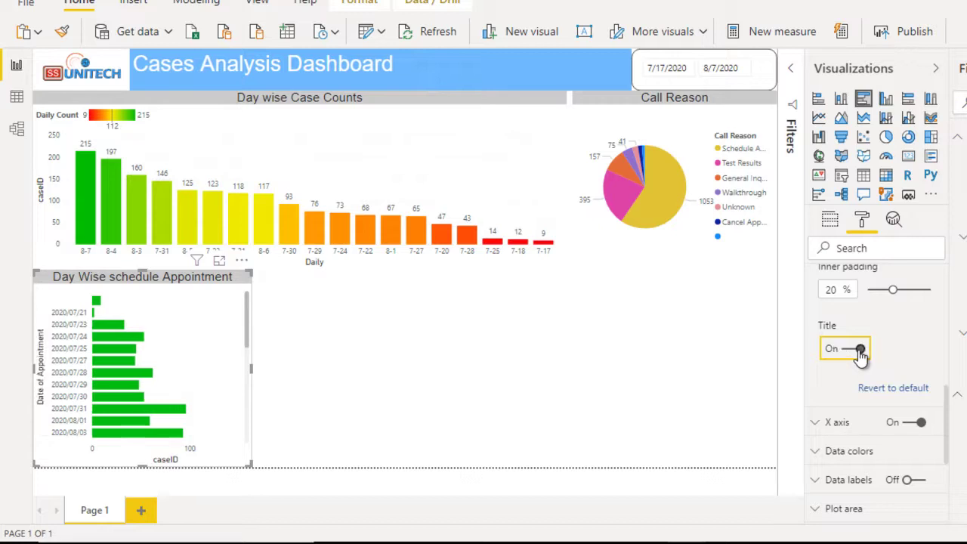
click(408, 356)
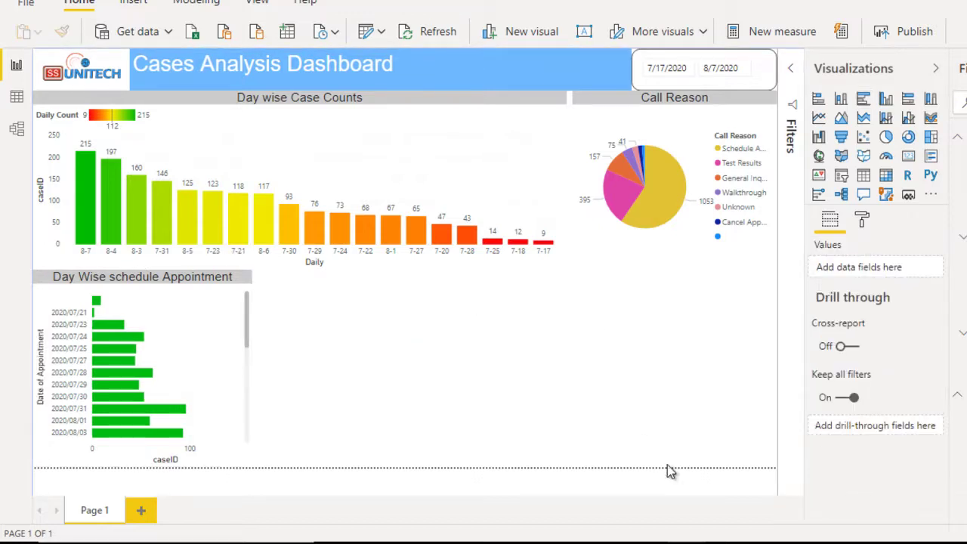
Add a map visual beside the appointment chart with divisionname as its location and caseID as its bubble size.
click(624, 499)
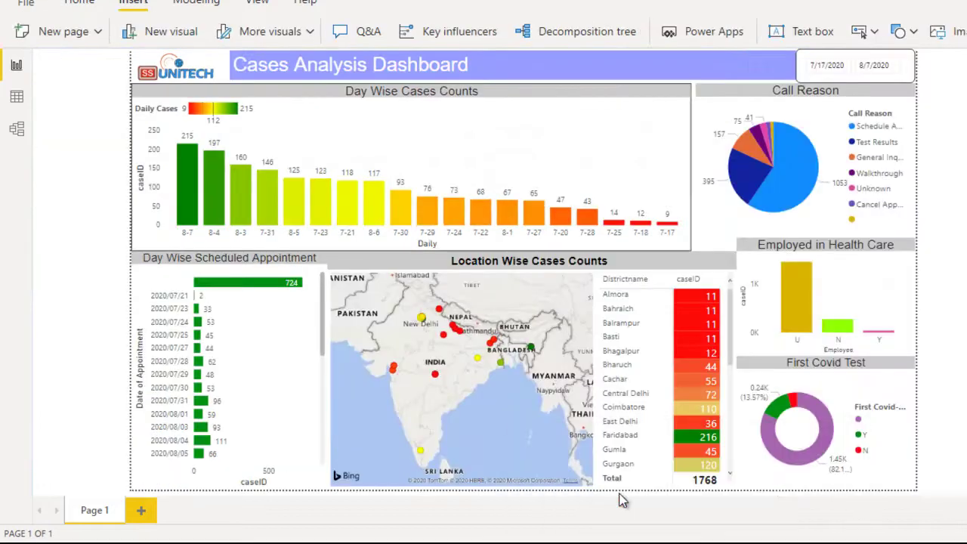
click(511, 323)
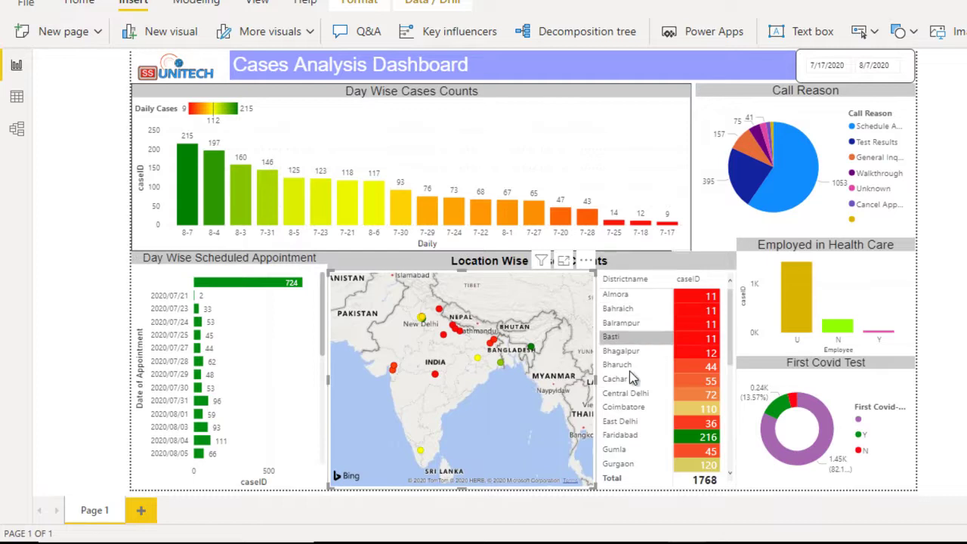
click(962, 305)
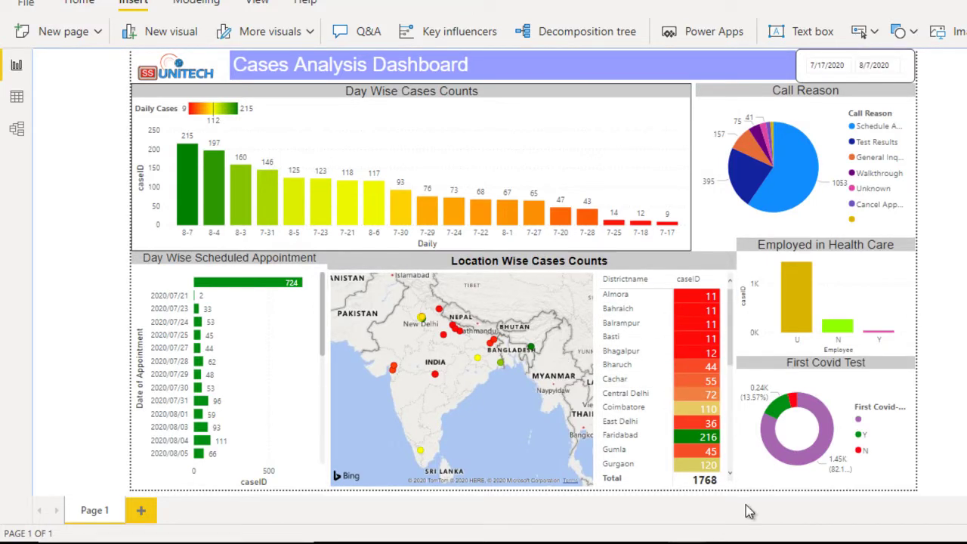
click(777, 485)
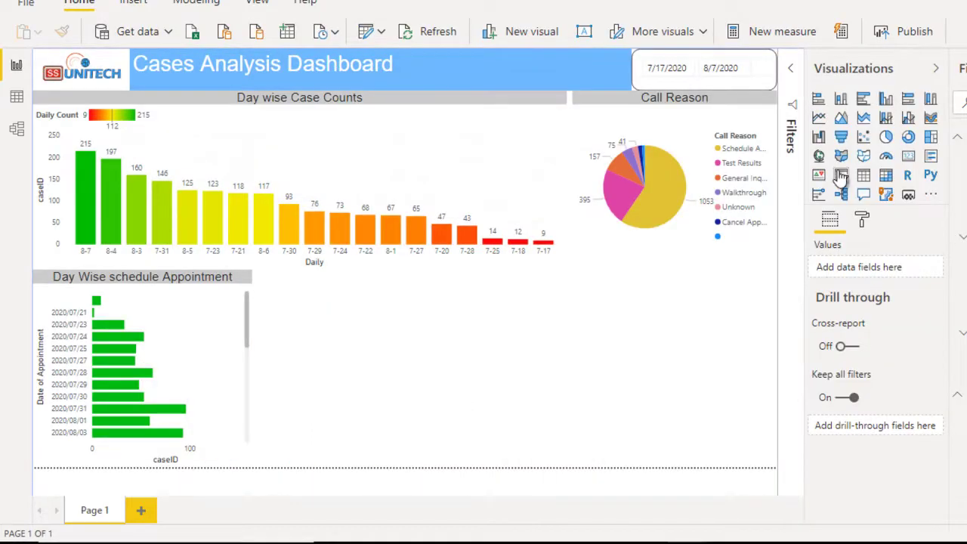
click(820, 158)
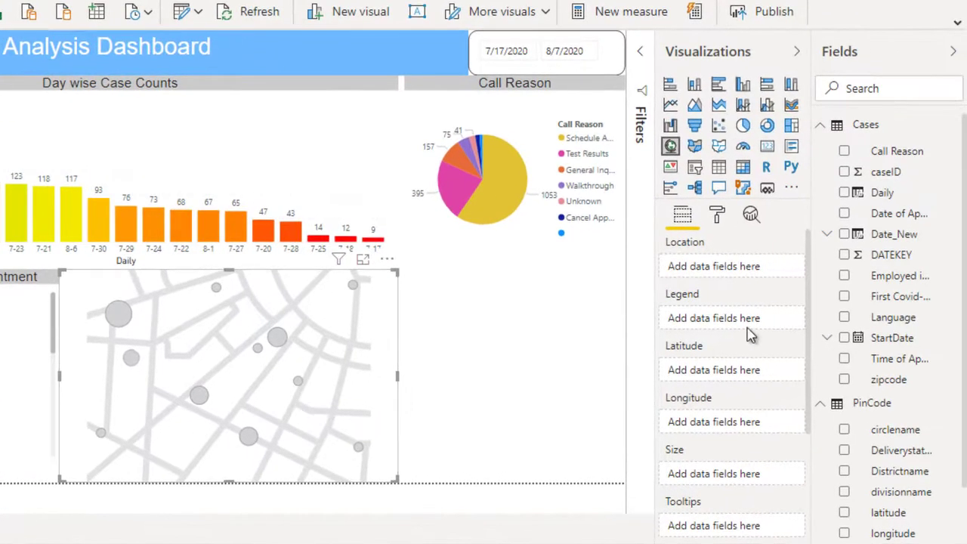
click(827, 127)
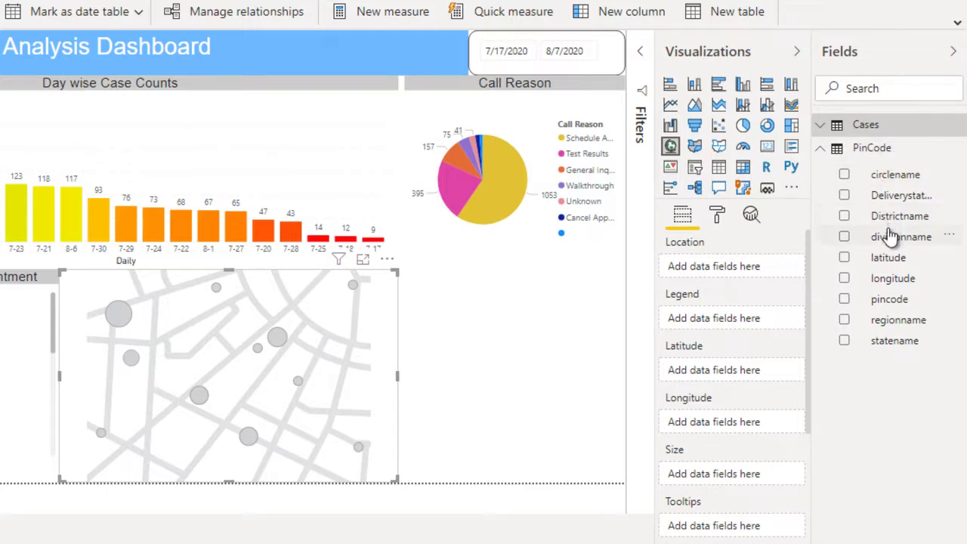
click(844, 237)
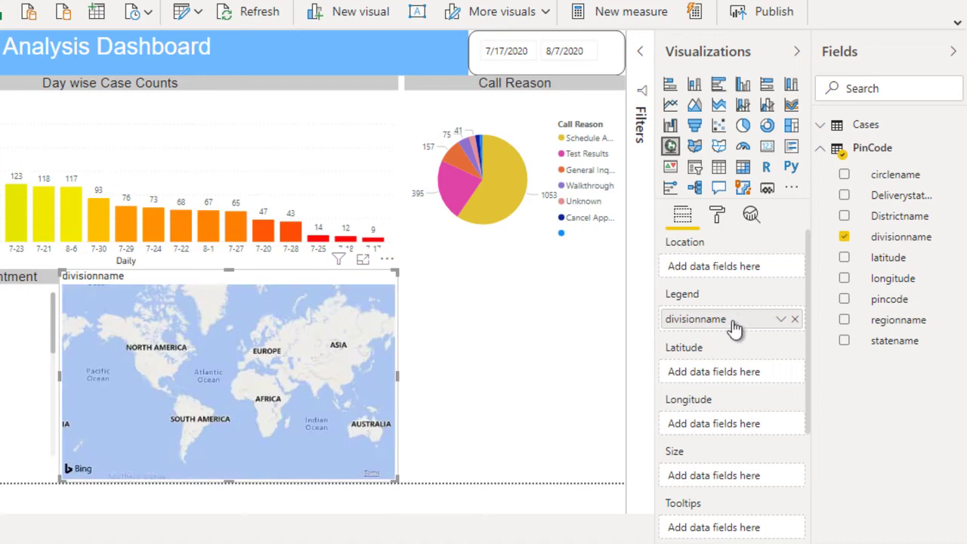
drag(734, 326, 736, 269)
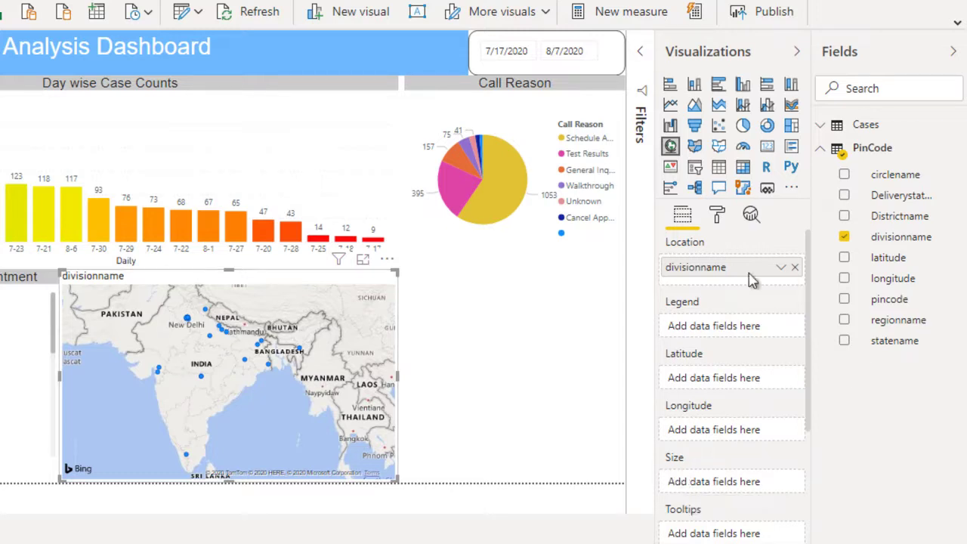
click(826, 130)
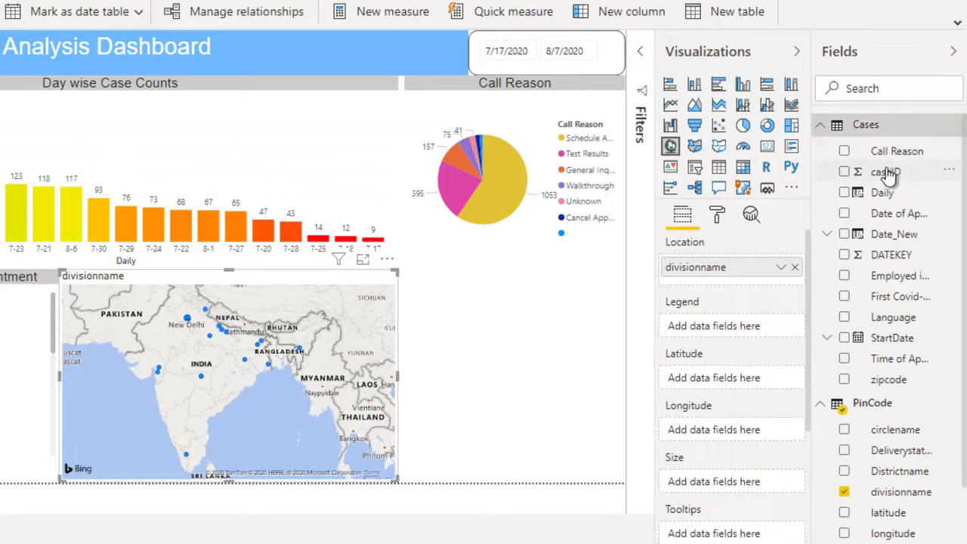
drag(891, 173, 730, 482)
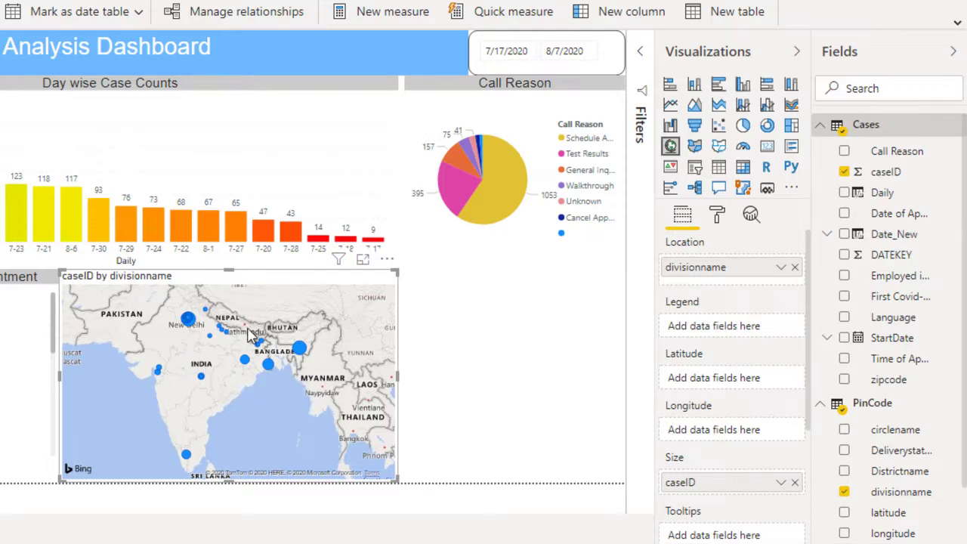
Set the map's default data color to the recently used green and turn off its title.
click(717, 219)
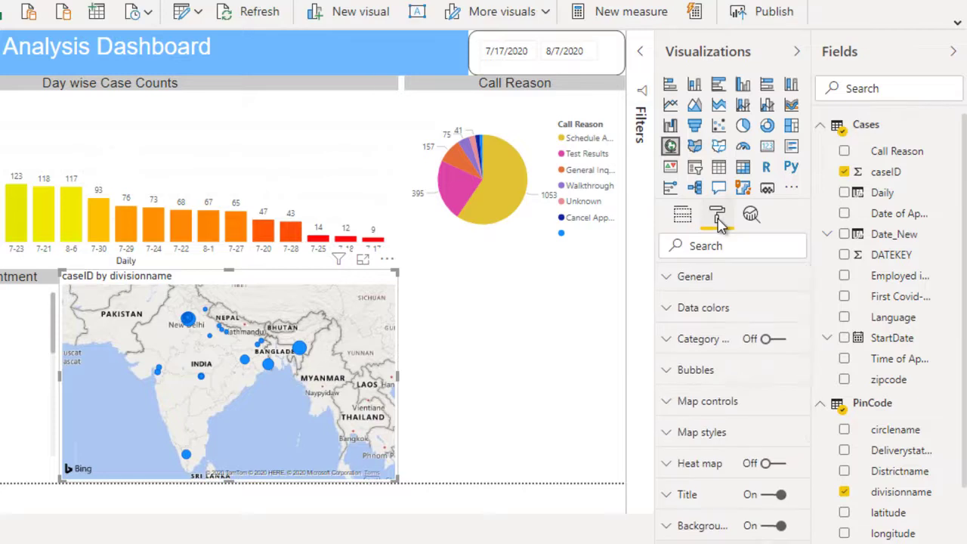
click(705, 312)
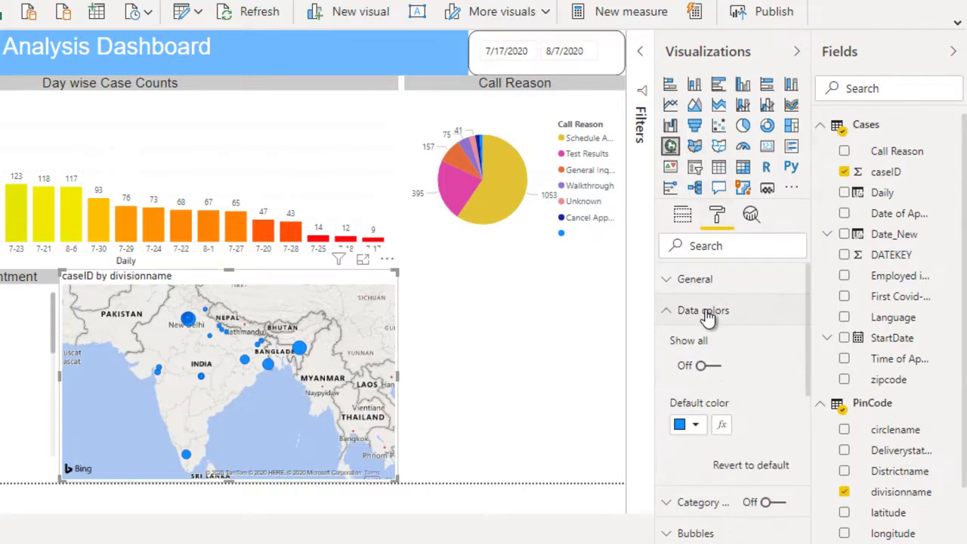
click(696, 428)
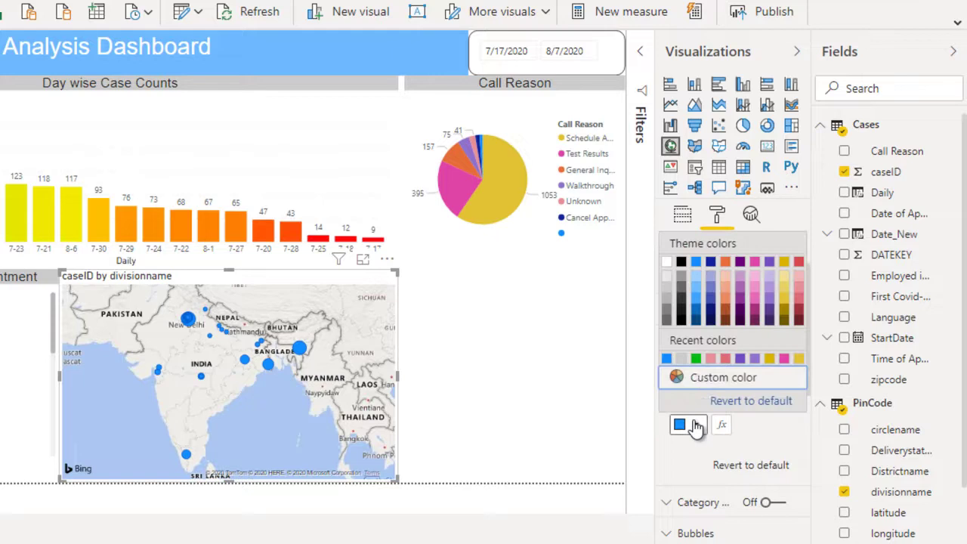
click(695, 359)
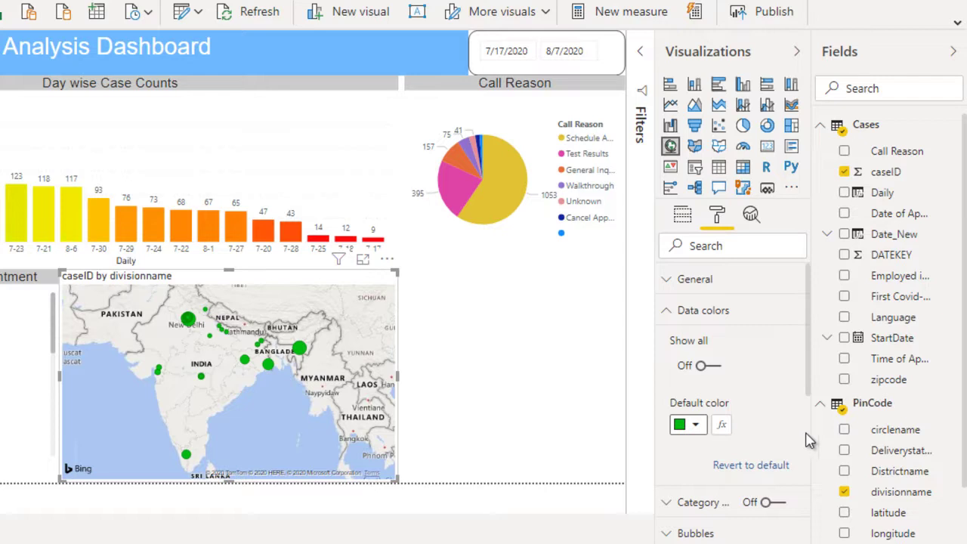
scroll(808, 440, down, 5)
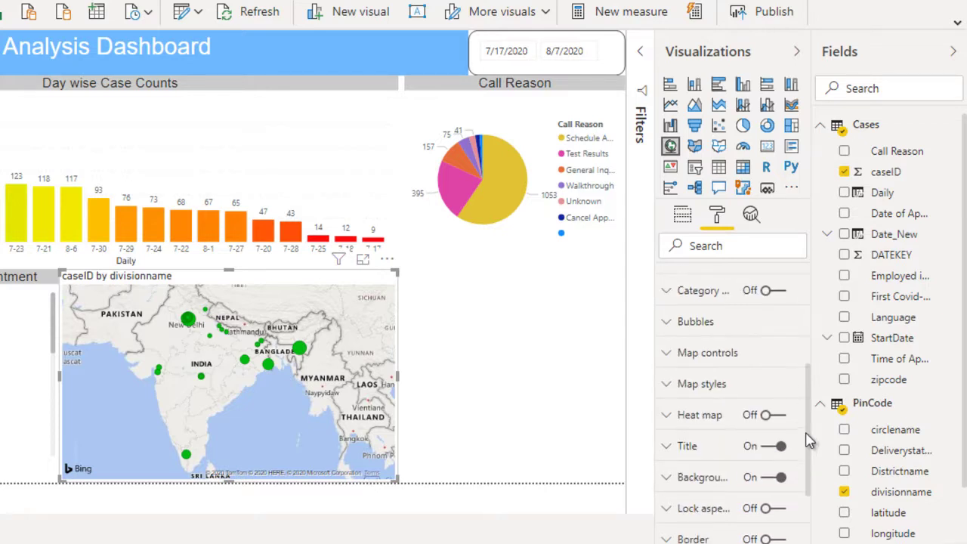
click(765, 446)
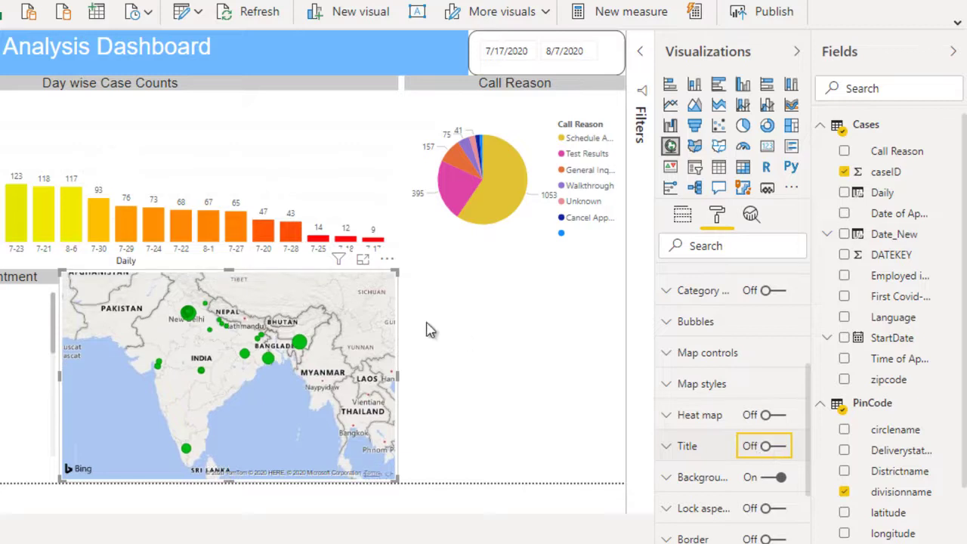
Narrow the map from its right edge and lower its upper edge to leave room for a heading.
click(398, 383)
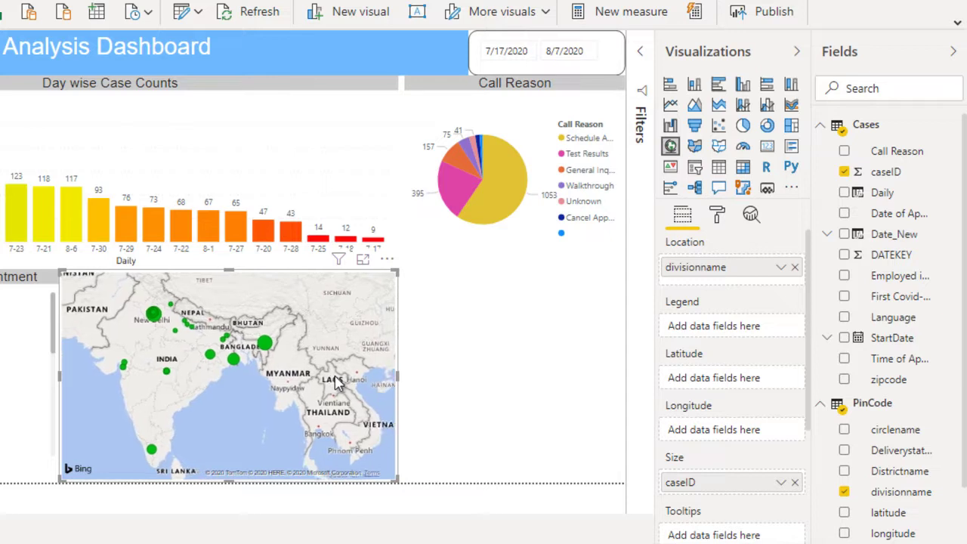
drag(344, 391, 359, 412)
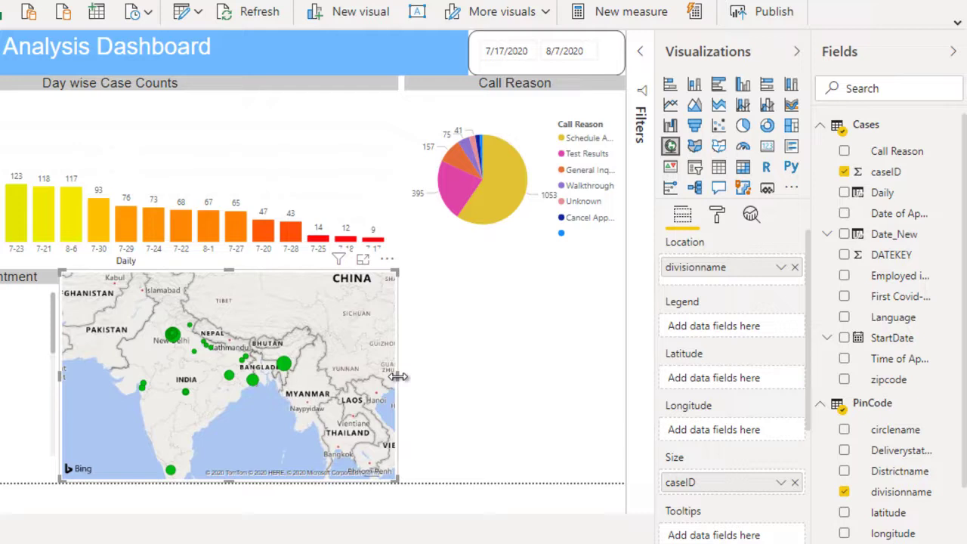
drag(394, 382, 322, 387)
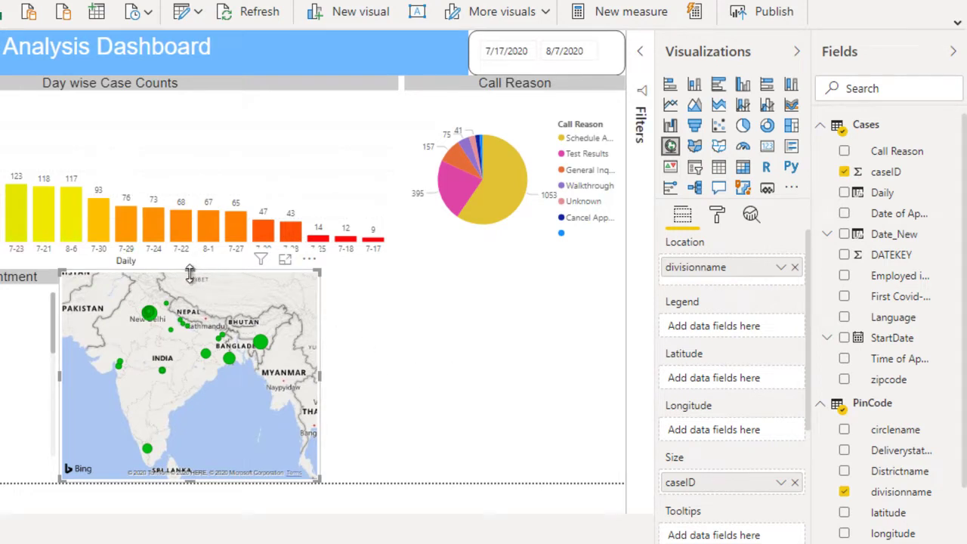
drag(190, 270, 190, 294)
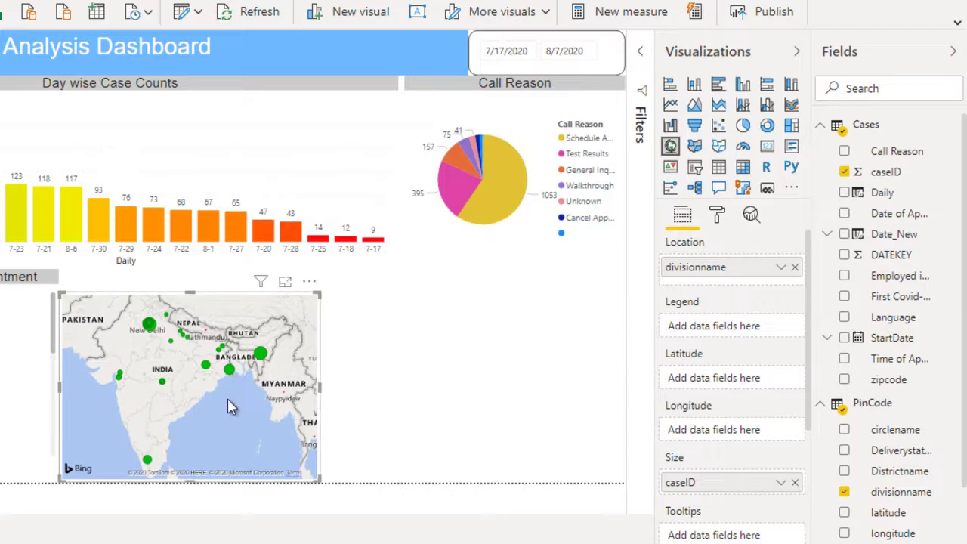
Add a narrow matrix visual directly beside the map, with Districtname as its rows and caseID as its values.
click(408, 361)
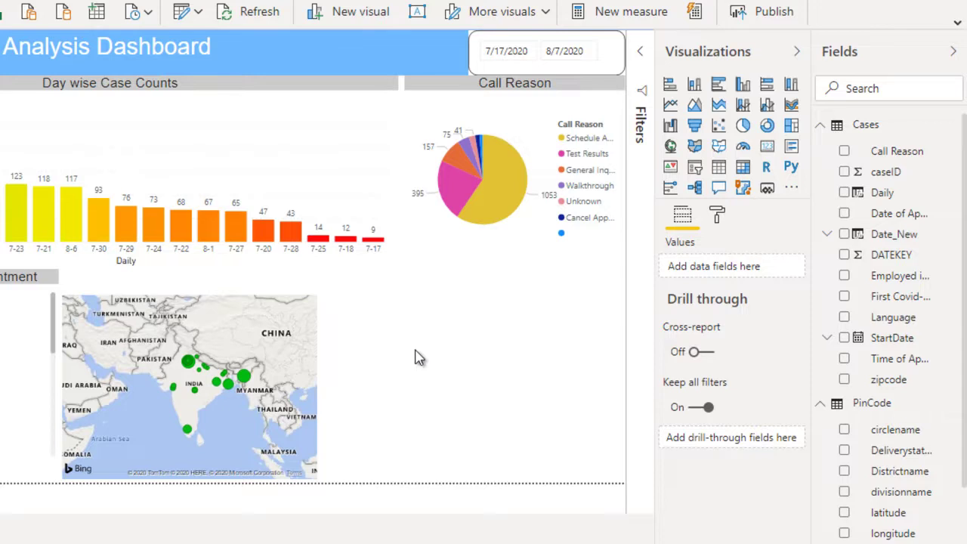
click(744, 172)
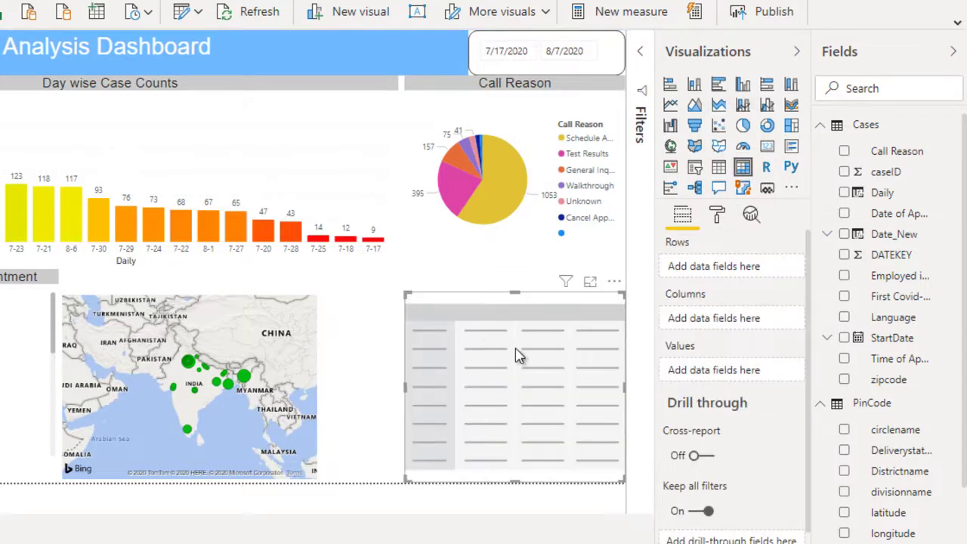
drag(514, 355, 430, 358)
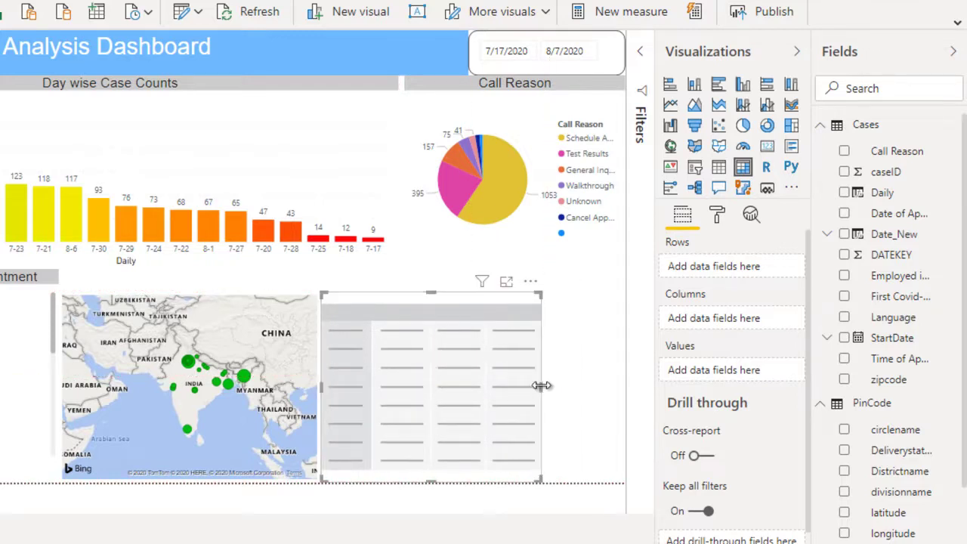
drag(542, 386, 467, 404)
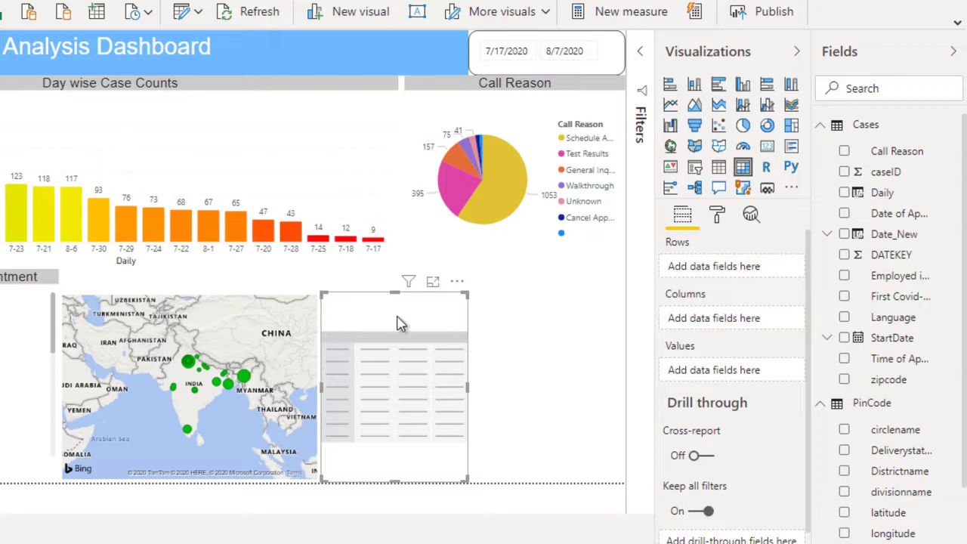
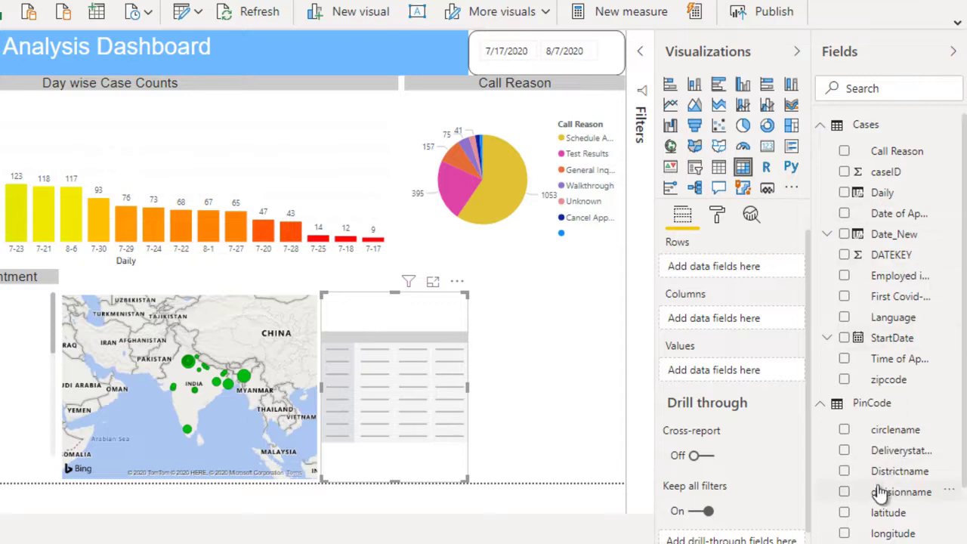
drag(885, 477, 729, 268)
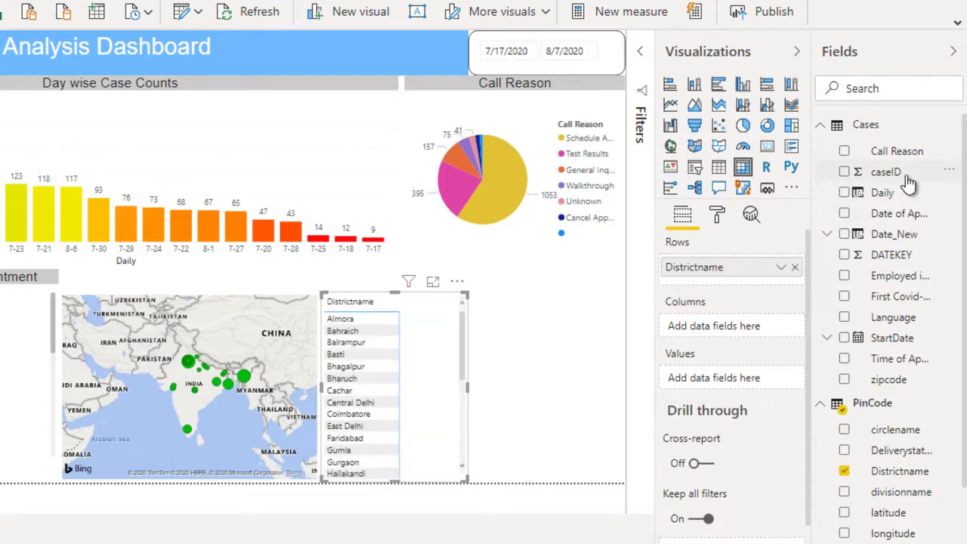
drag(908, 184, 743, 381)
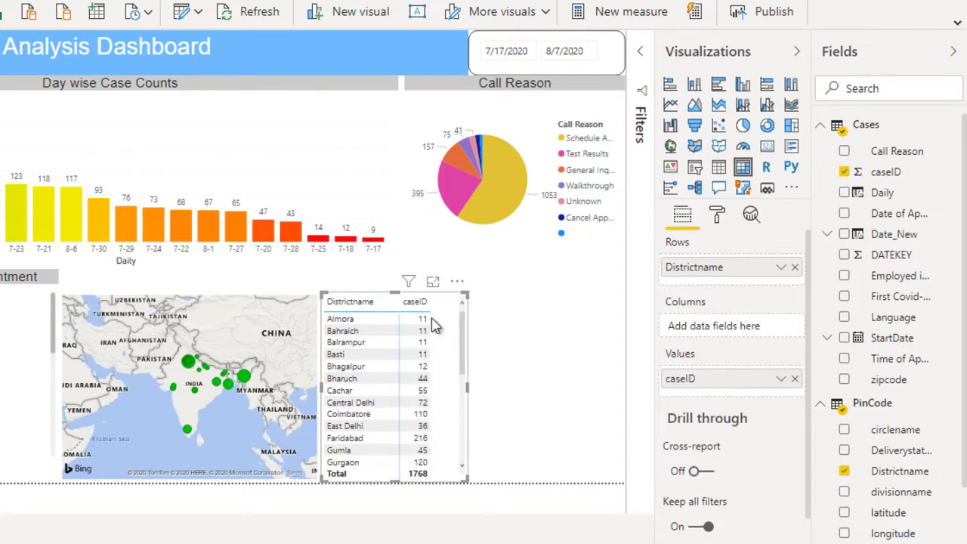
Set the district matrix's style to None.
click(717, 218)
click(715, 321)
click(714, 362)
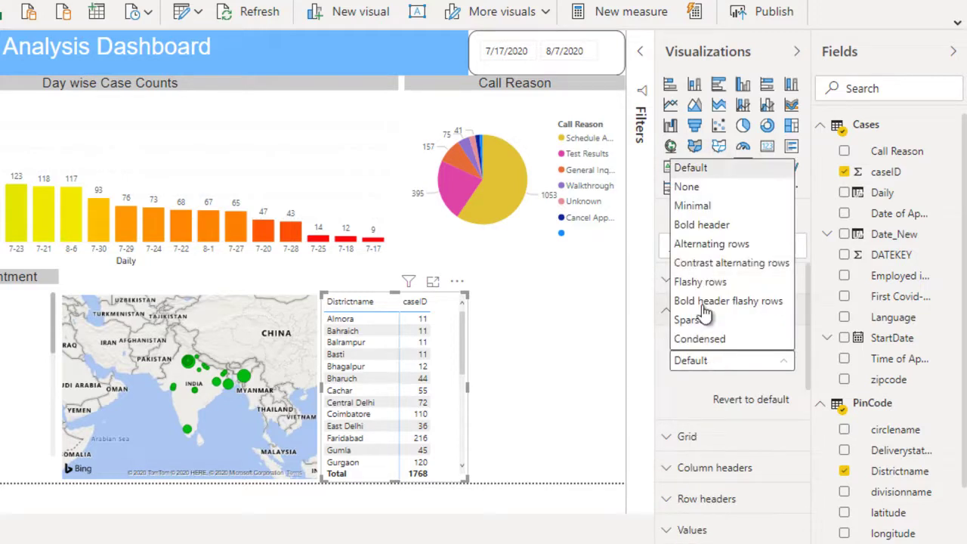
click(716, 194)
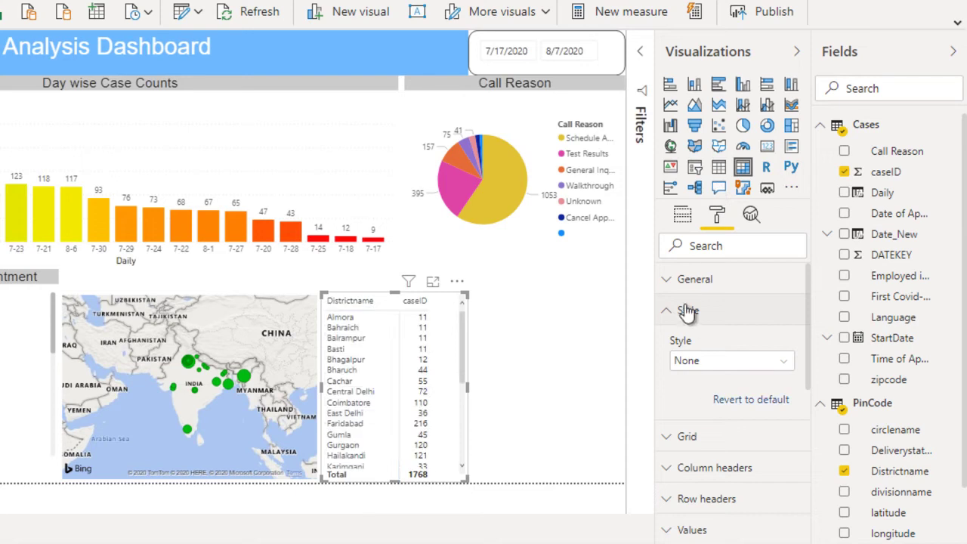
click(677, 326)
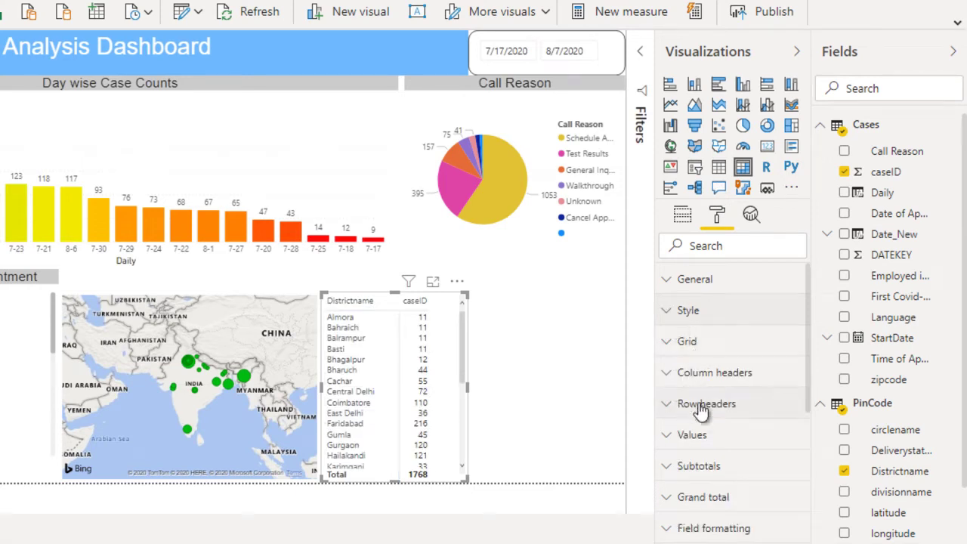
Set the text size of the matrix's values to 13 pt.
click(730, 431)
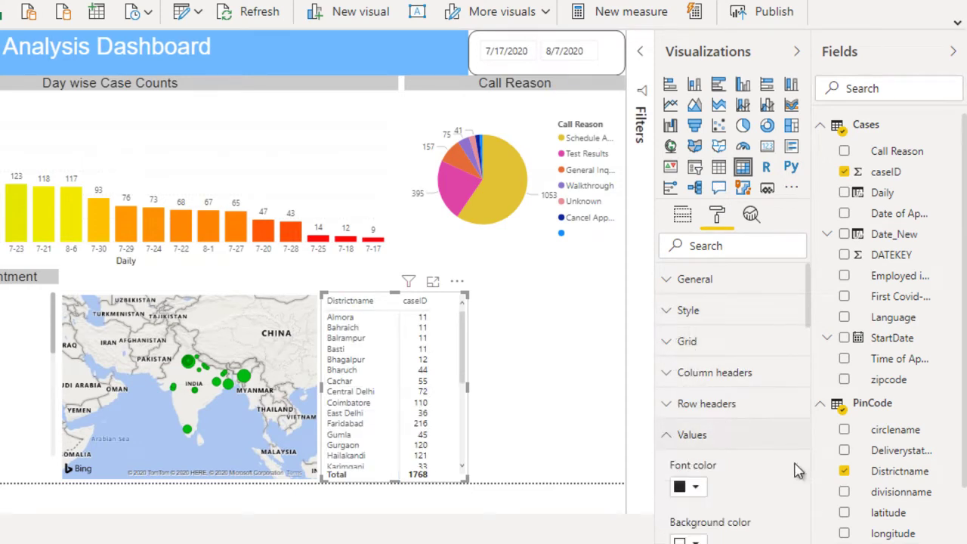
scroll(814, 480, down, 5)
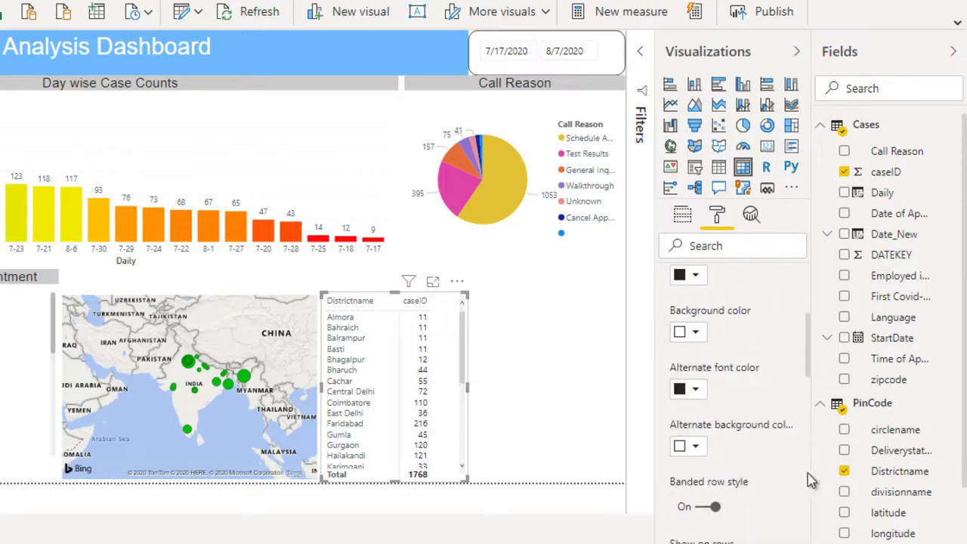
scroll(810, 479, down, 5)
scroll(811, 479, down, 5)
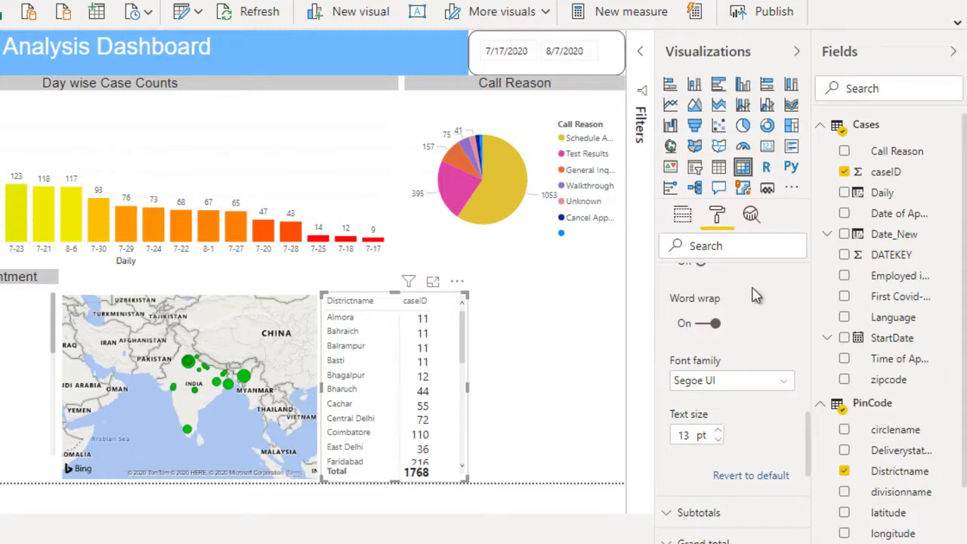
scroll(725, 362, up, 3)
click(696, 357)
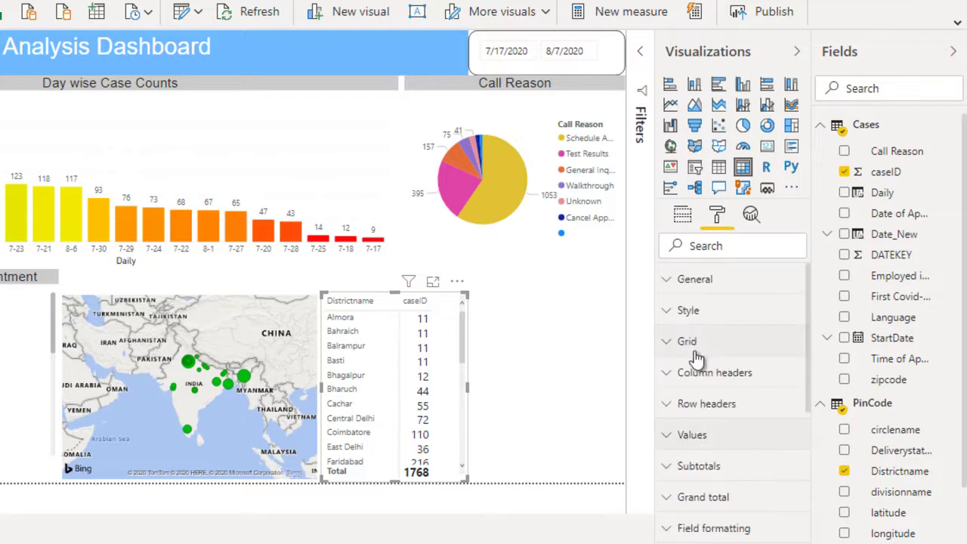
Set the matrix's grid text size to 13 pt and narrow the Districtname column so the caseID column fits.
click(696, 351)
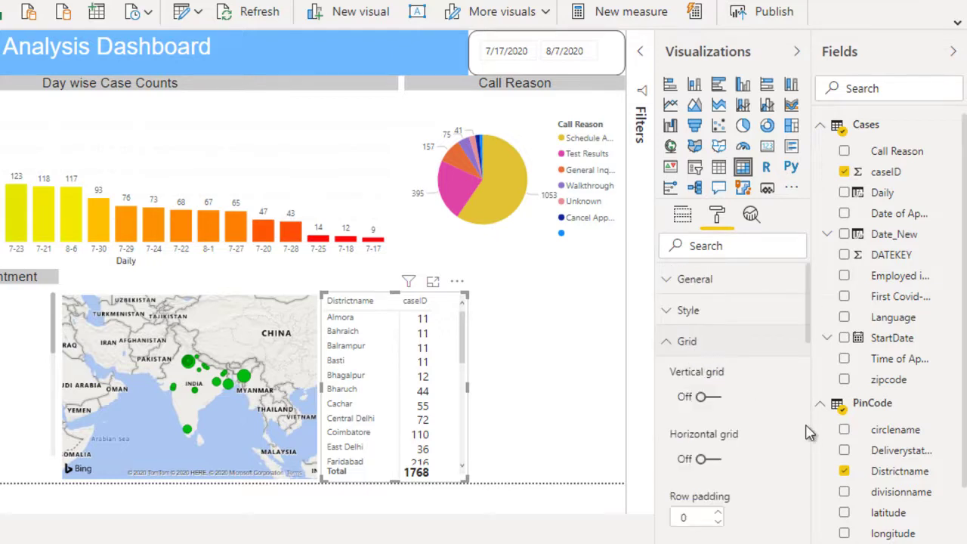
scroll(809, 432, down, 3)
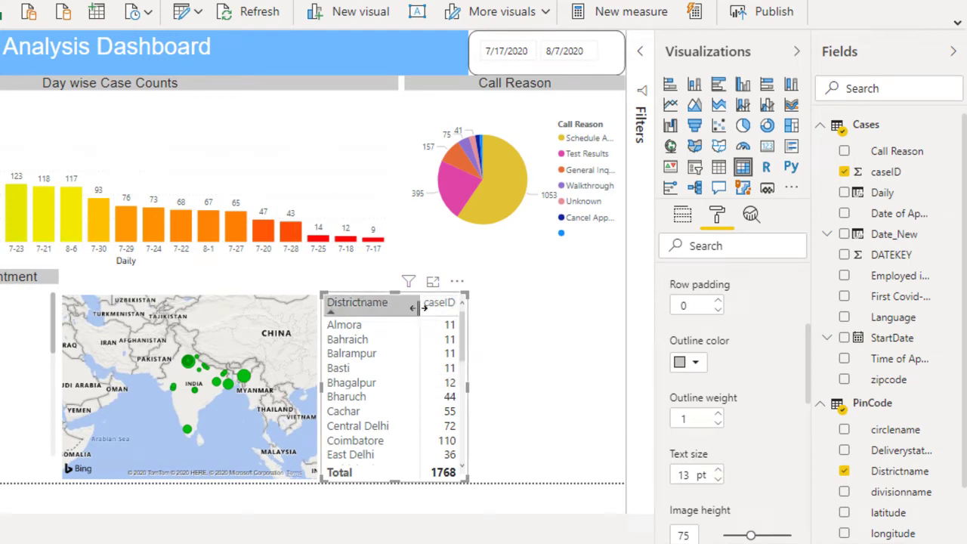
click(438, 395)
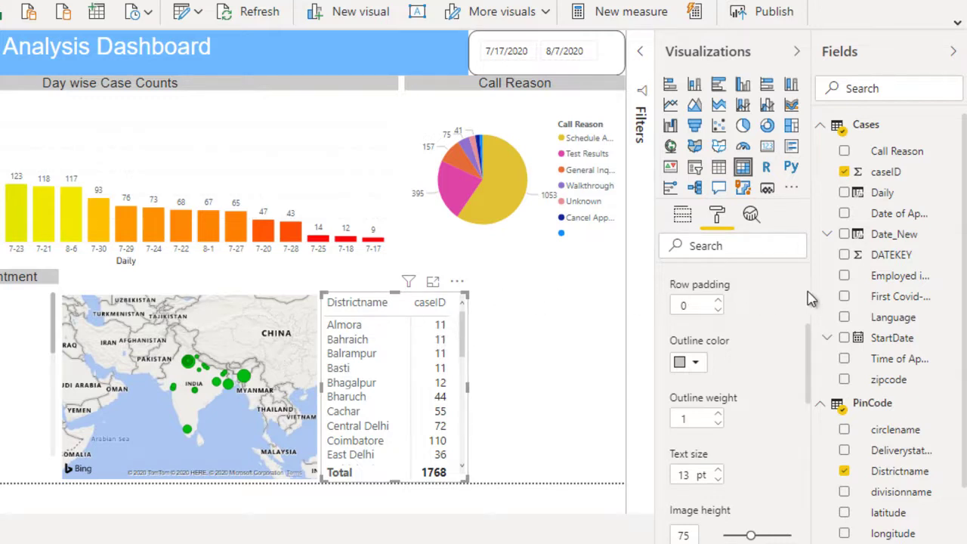
scroll(809, 296, up, 3)
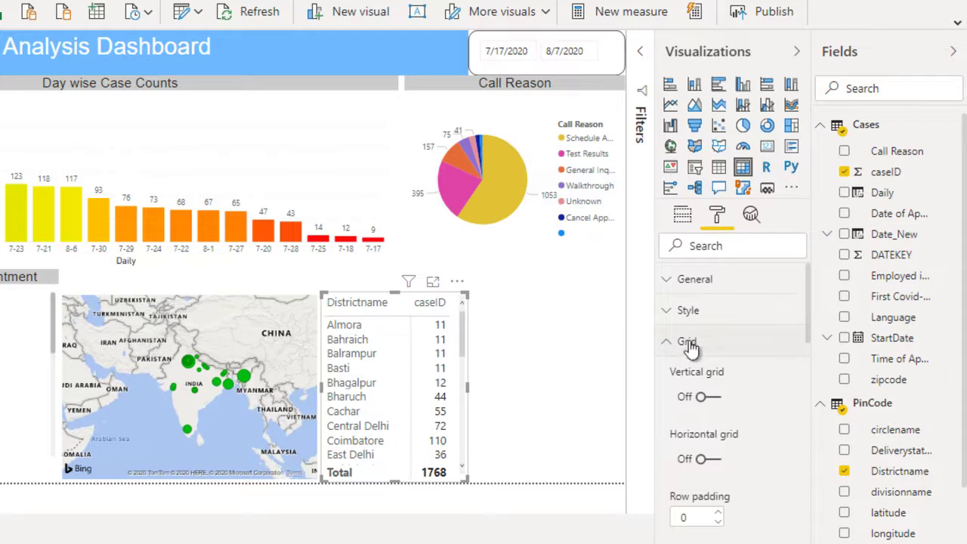
click(688, 342)
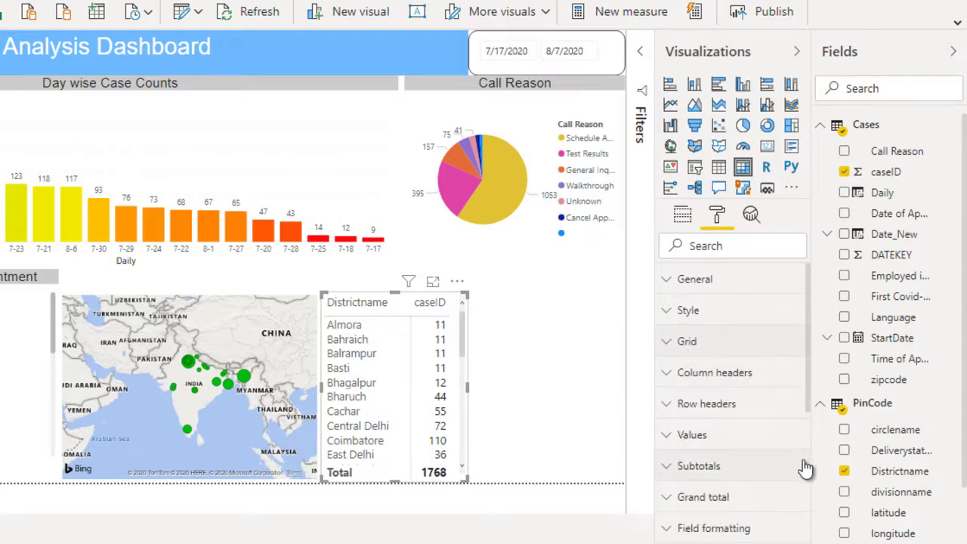
Turn on background color conditional formatting for the matrix's caseID values.
scroll(805, 467, down, 5)
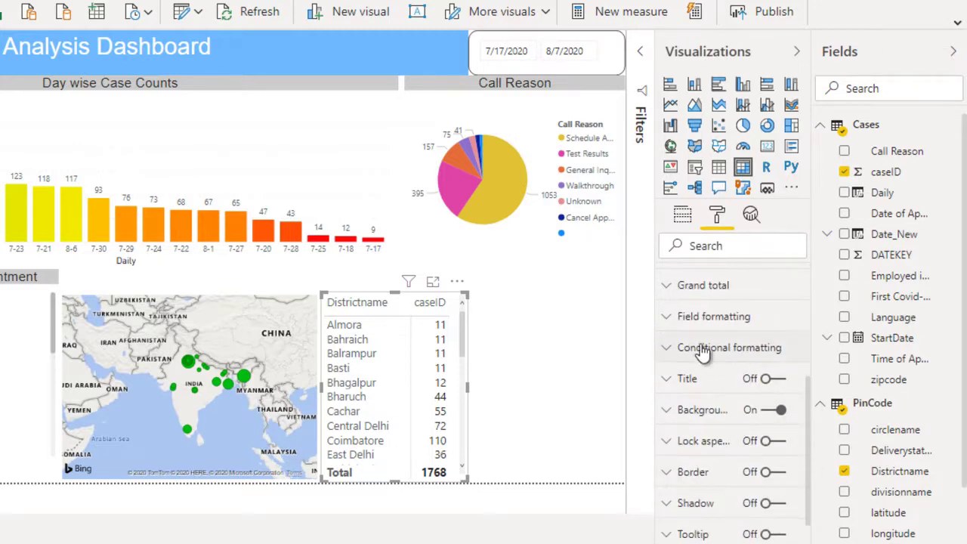
click(691, 348)
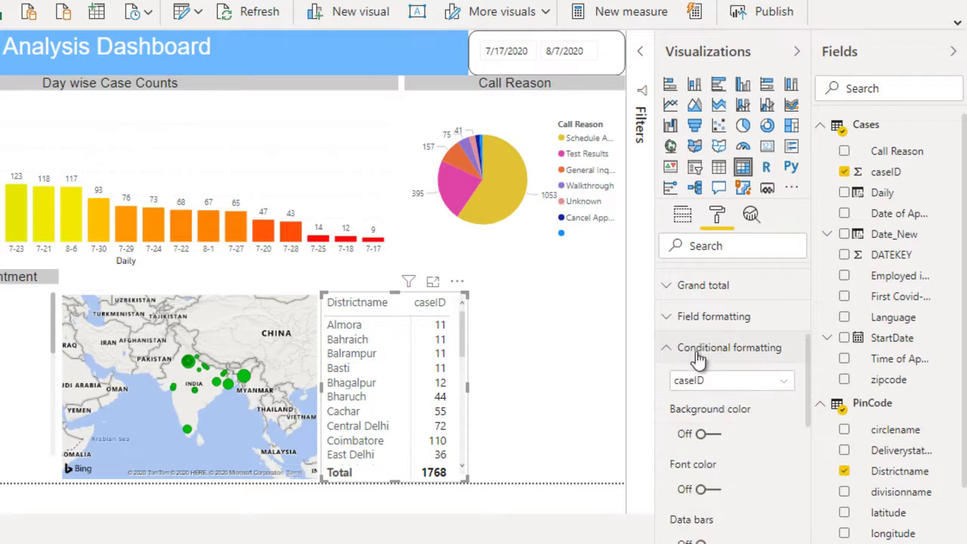
click(712, 436)
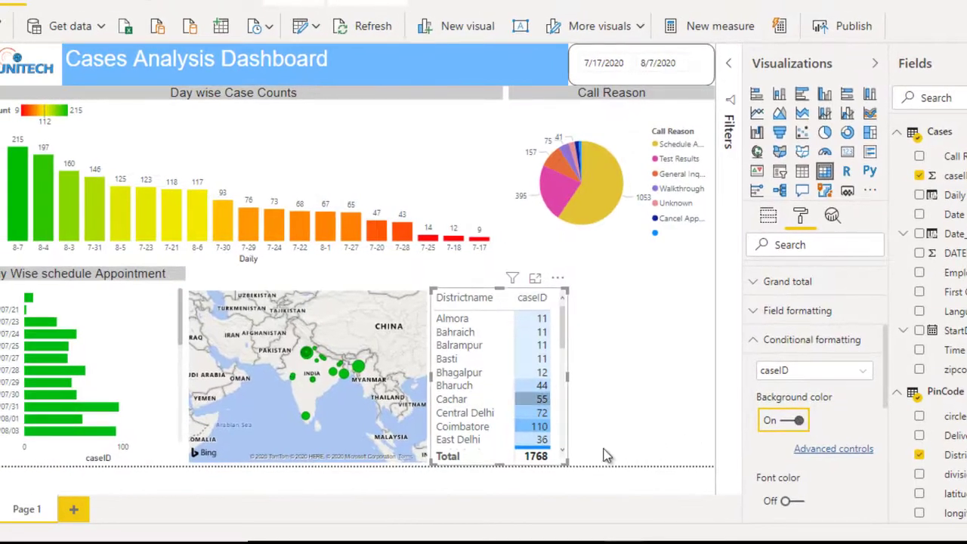
Give the caseID background a diverging color scale with red for the minimum, yellow for the center and green for the maximum.
click(831, 451)
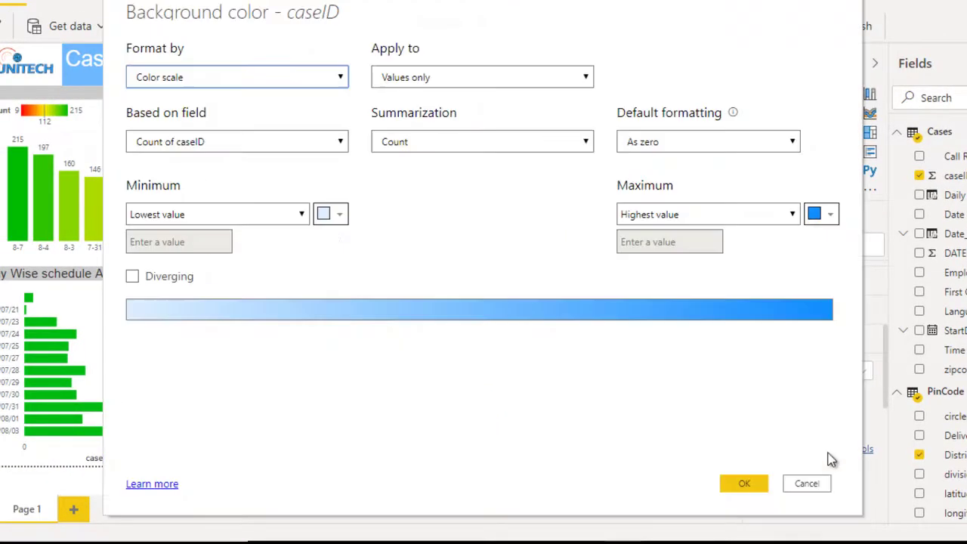
click(332, 214)
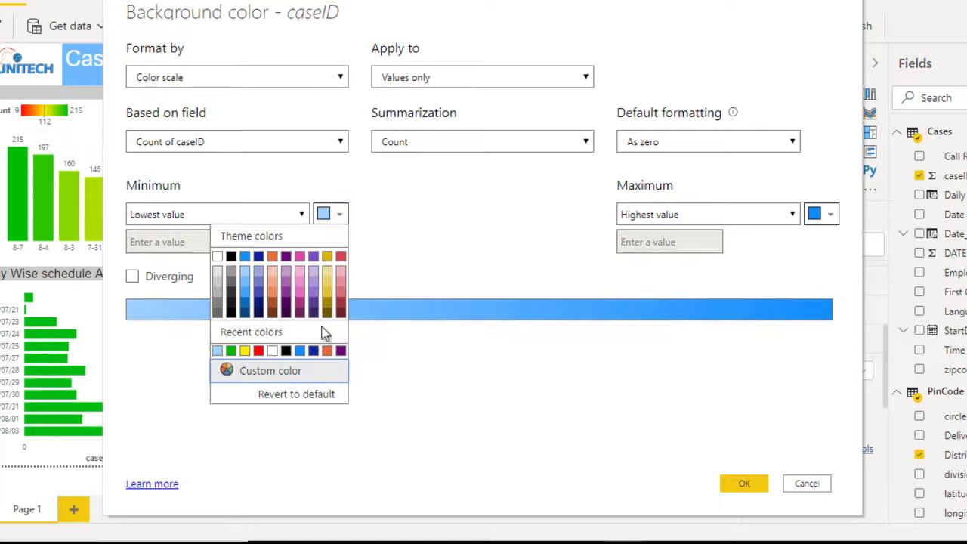
click(259, 350)
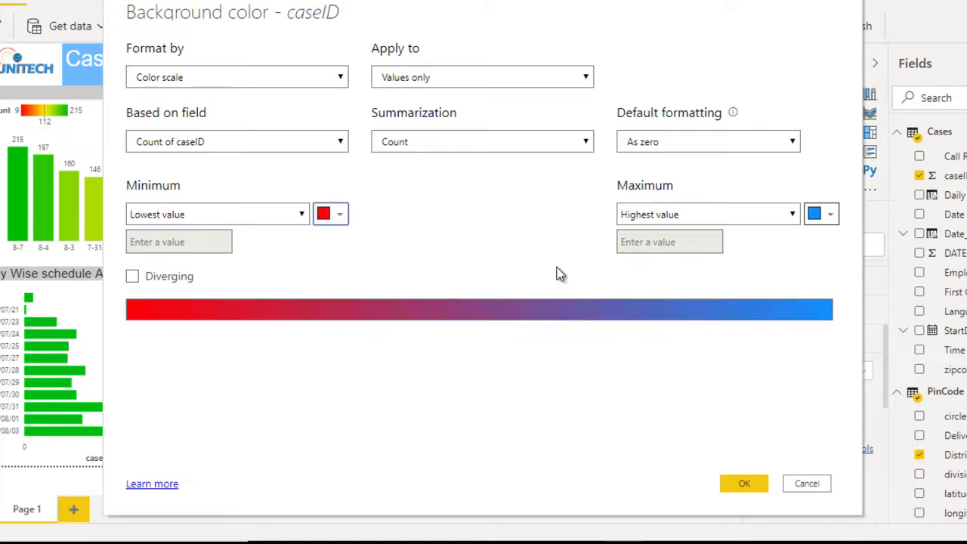
click(828, 217)
click(735, 350)
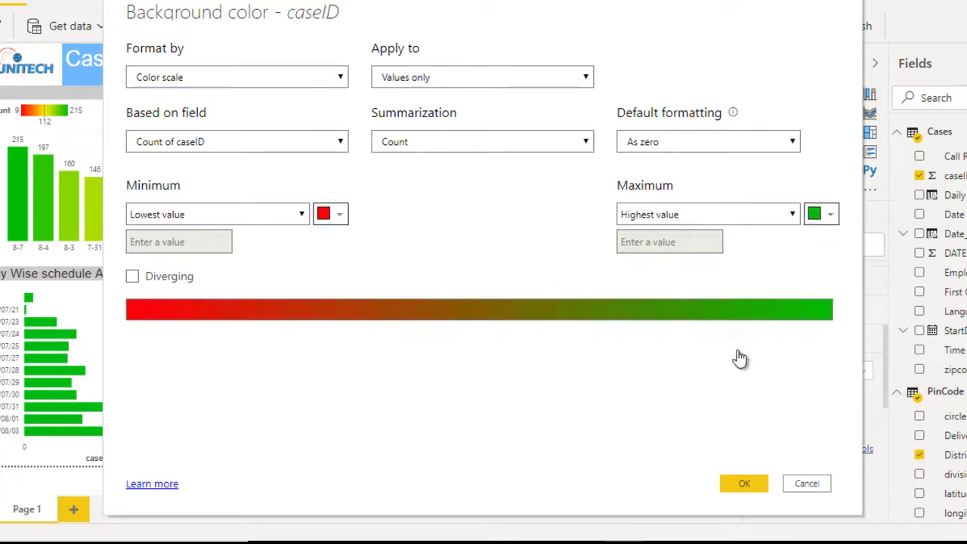
click(136, 279)
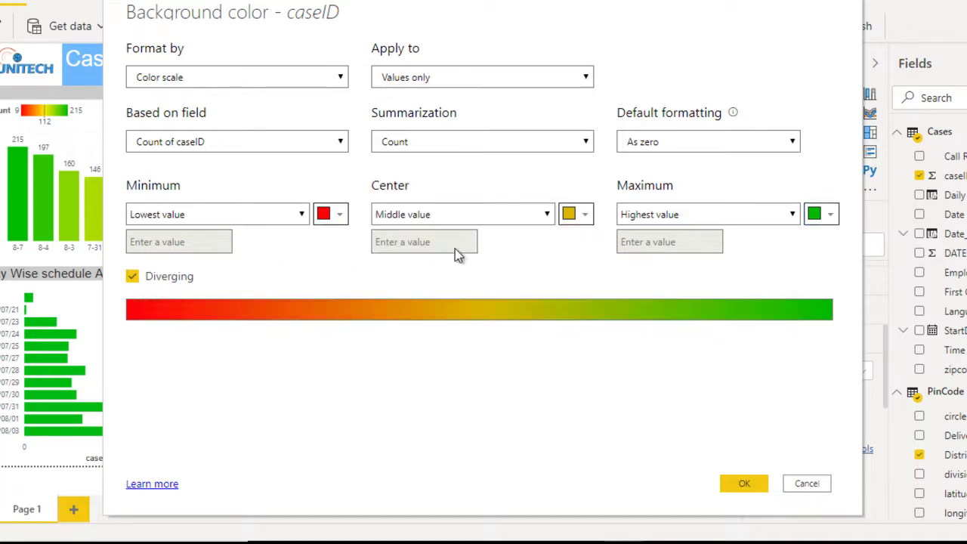
click(574, 216)
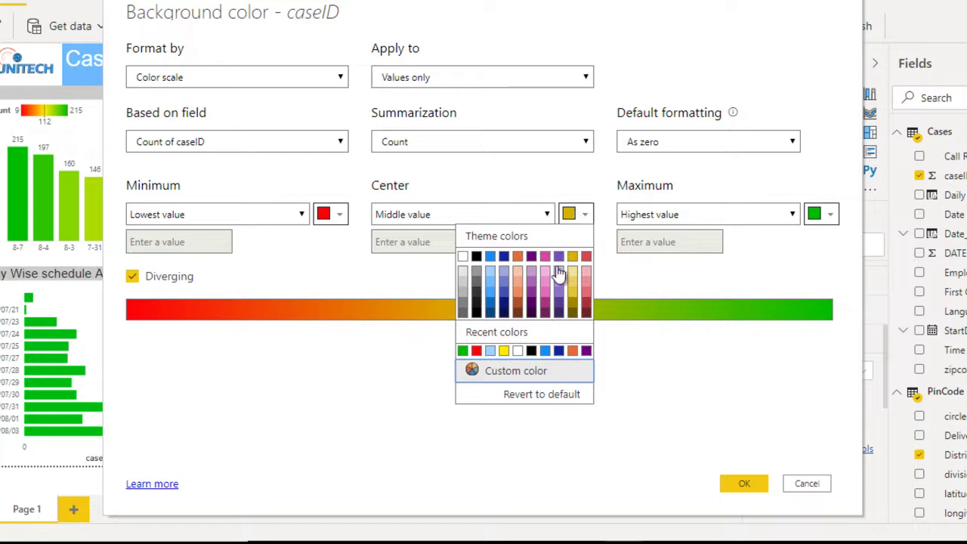
click(503, 350)
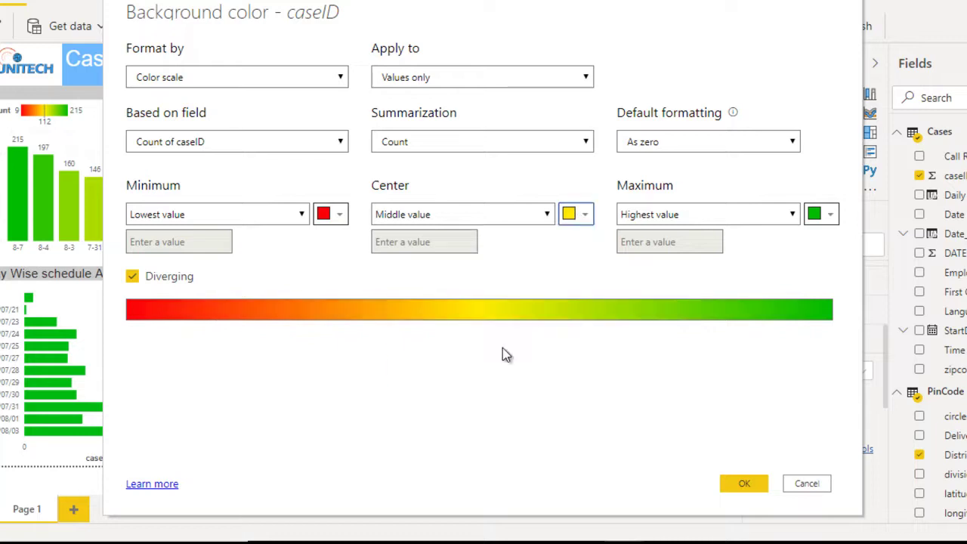
click(737, 483)
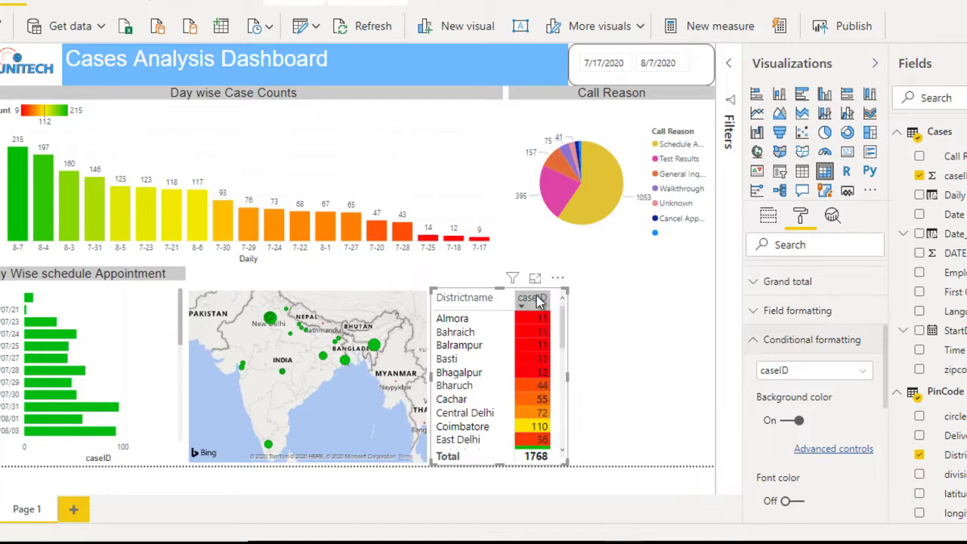
Turn on font color conditional formatting for the matrix's caseID values, with white for both the minimum and the maximum.
click(794, 502)
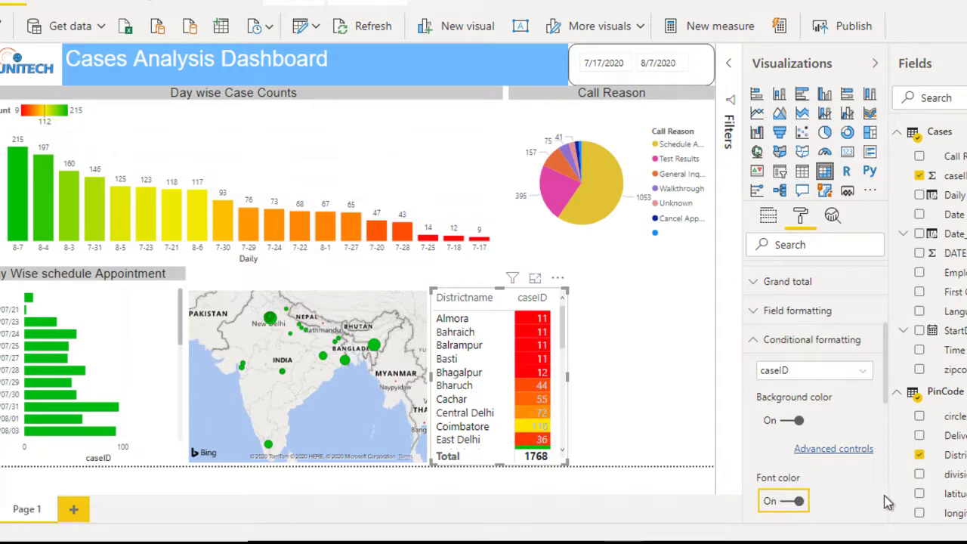
scroll(884, 494, down, 3)
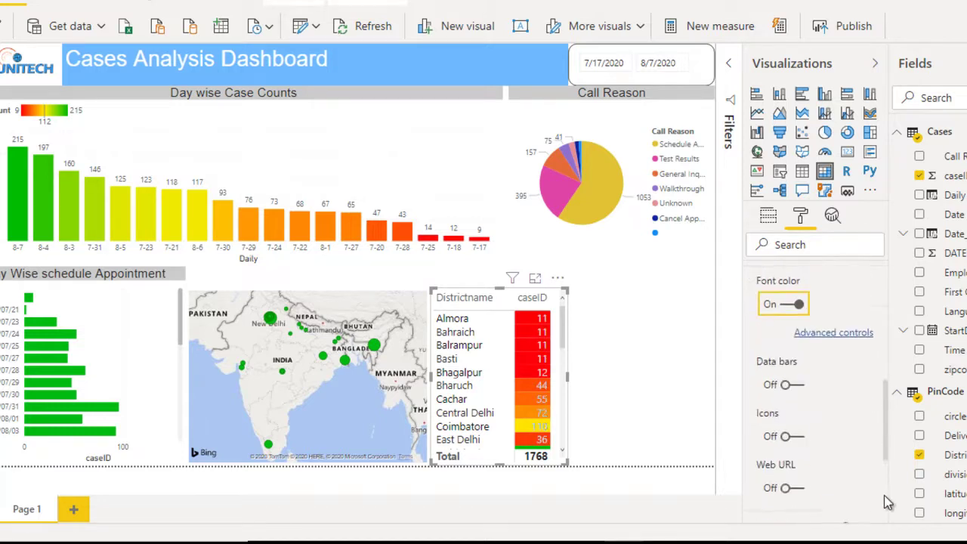
click(820, 334)
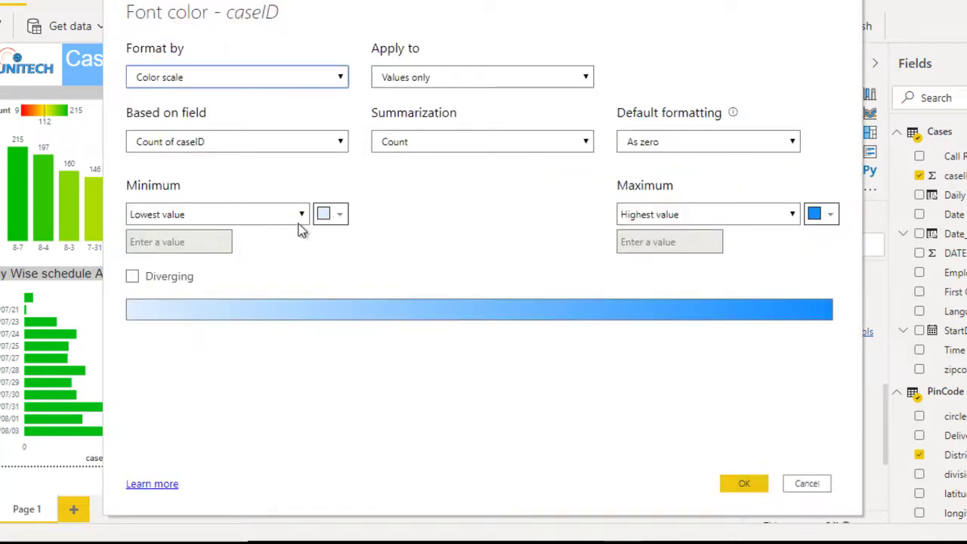
click(325, 218)
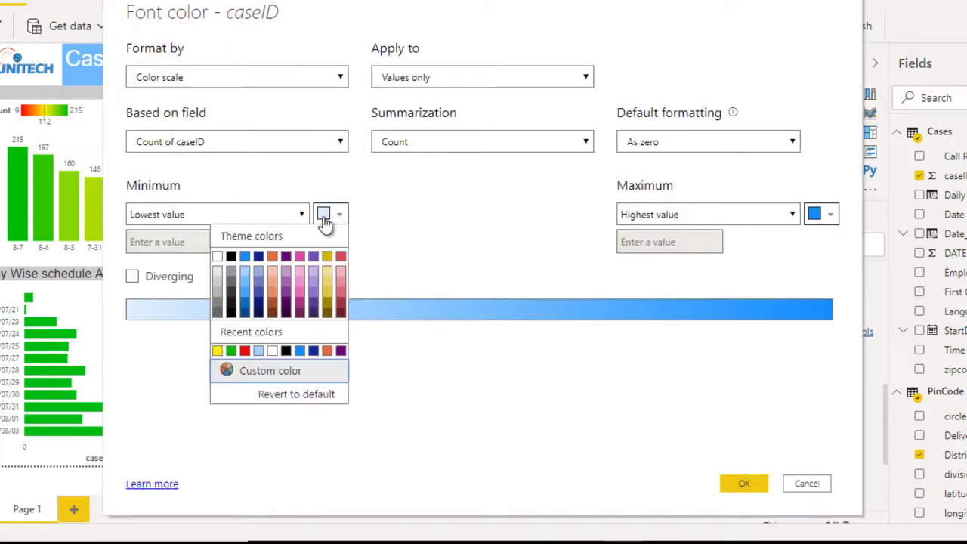
click(216, 257)
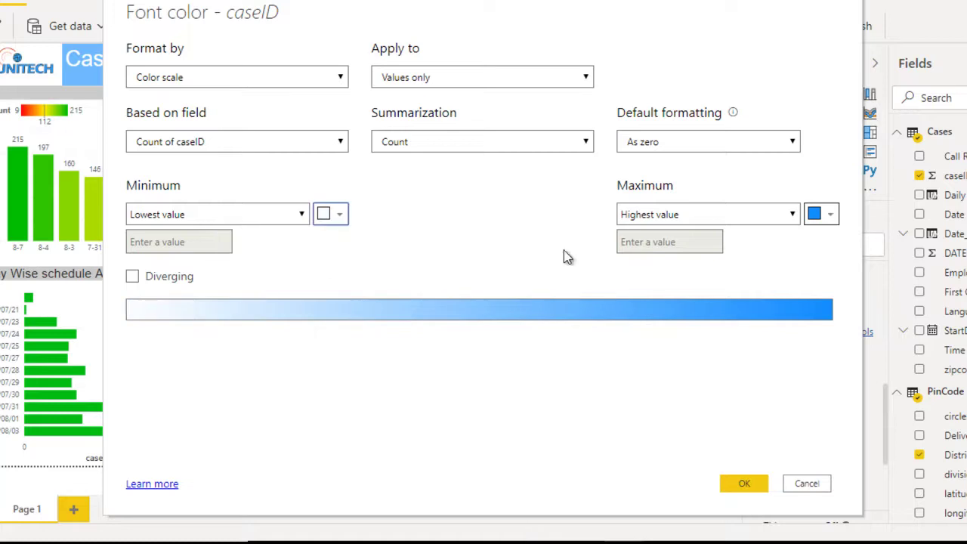
click(820, 214)
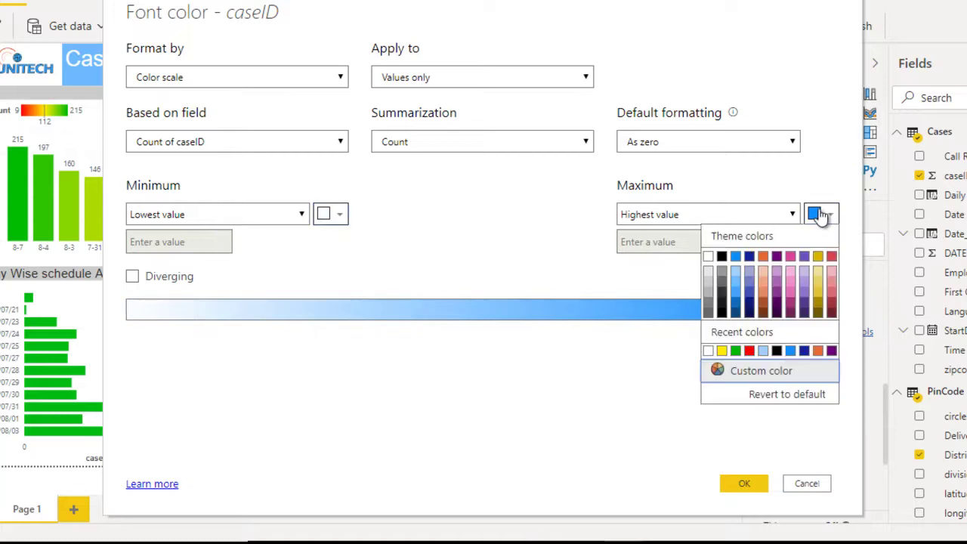
click(707, 256)
click(742, 484)
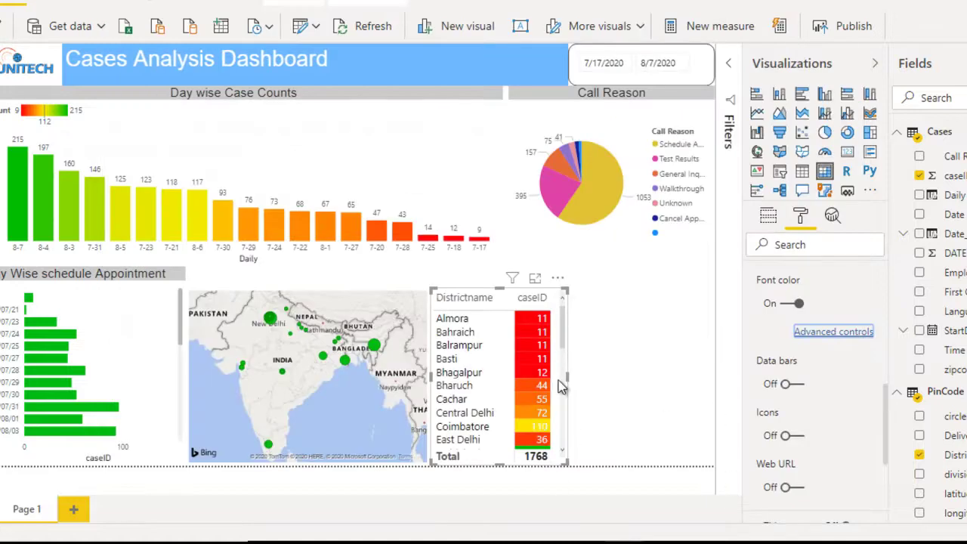
click(636, 378)
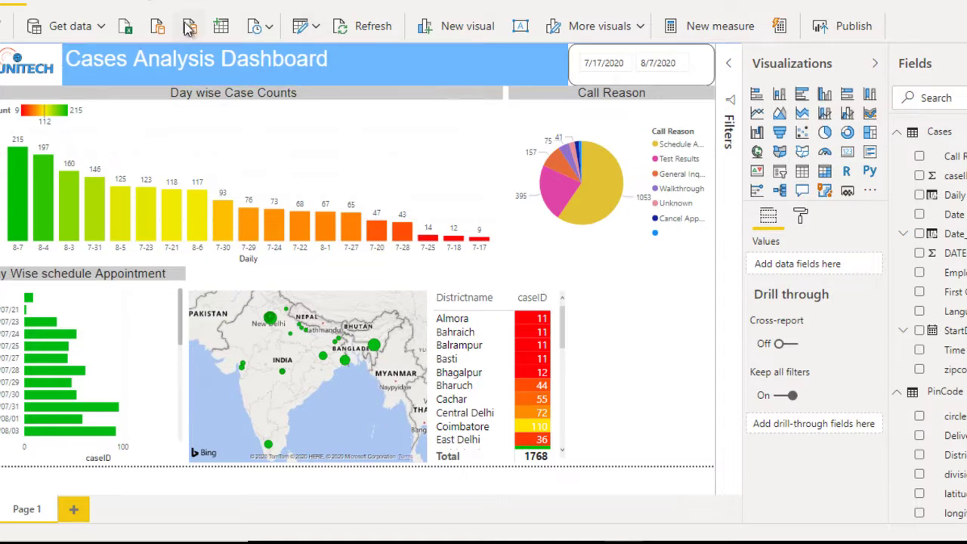
Insert a text box as a one-line heading strip above the map and the district matrix, spanning both visuals.
click(76, 4)
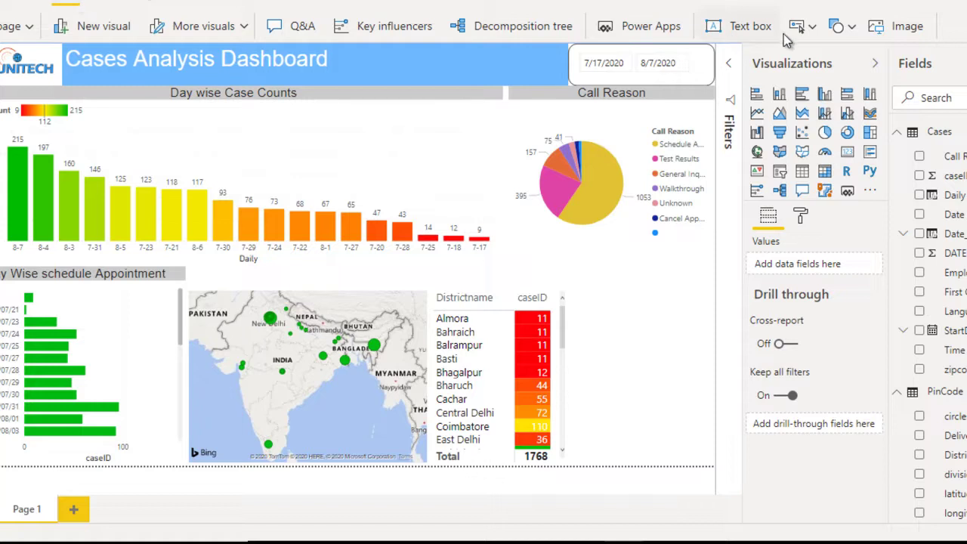
click(752, 27)
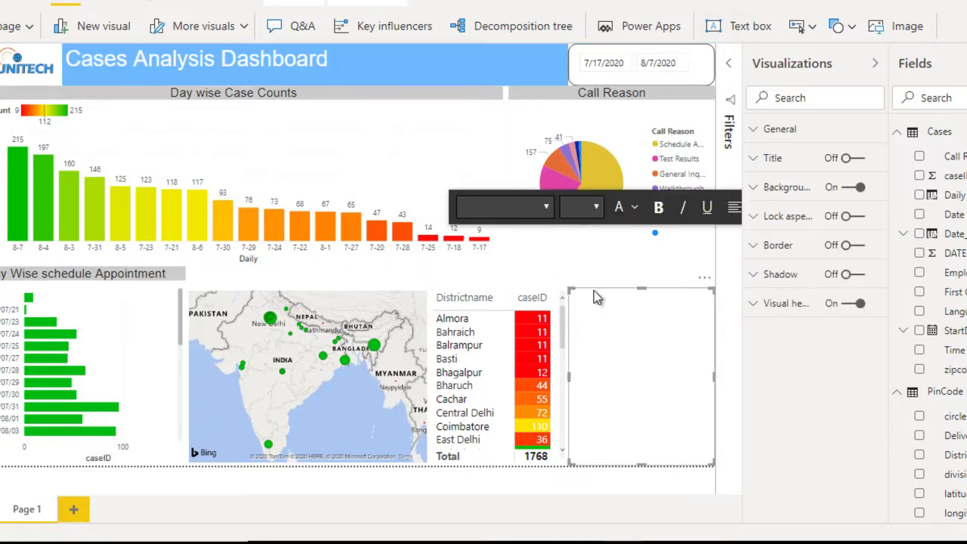
drag(597, 295, 215, 273)
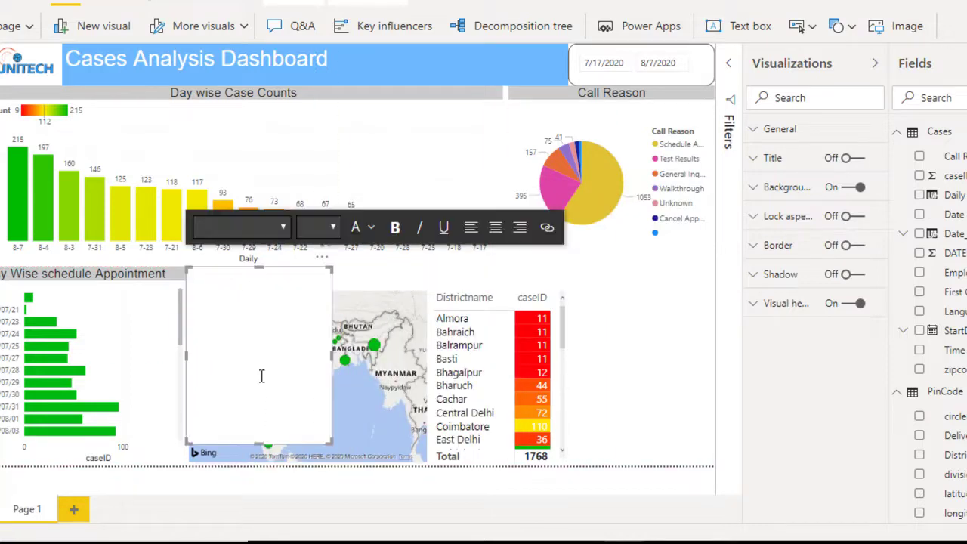
drag(259, 444, 250, 291)
drag(331, 277, 568, 276)
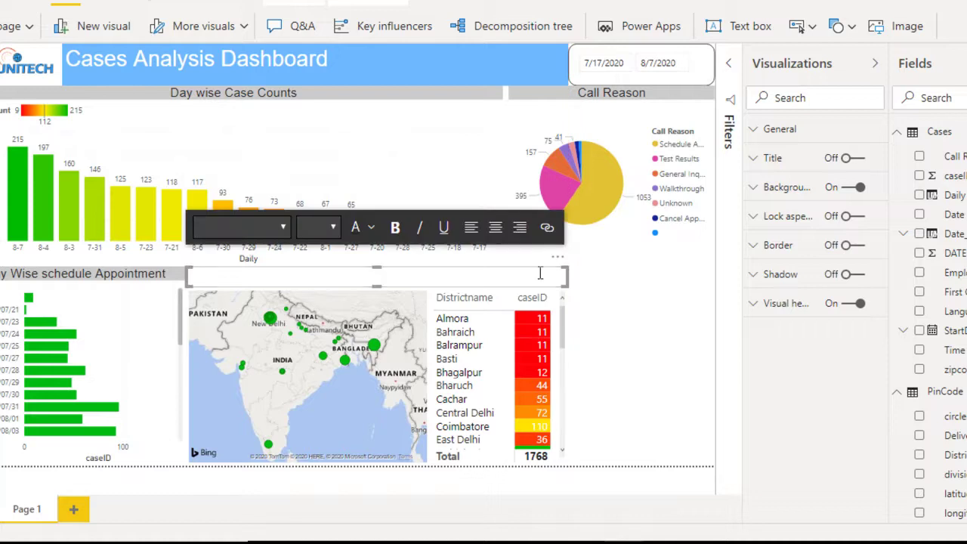
Enter the heading "Location Wise Cases Counts" in the new text box and format it as centered Arial at size 16.
click(505, 278)
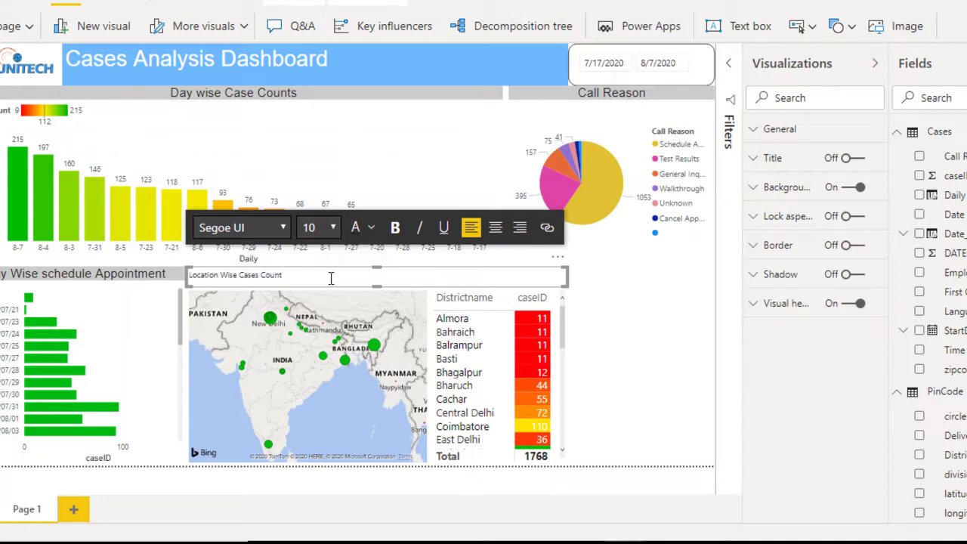
triple_click(330, 278)
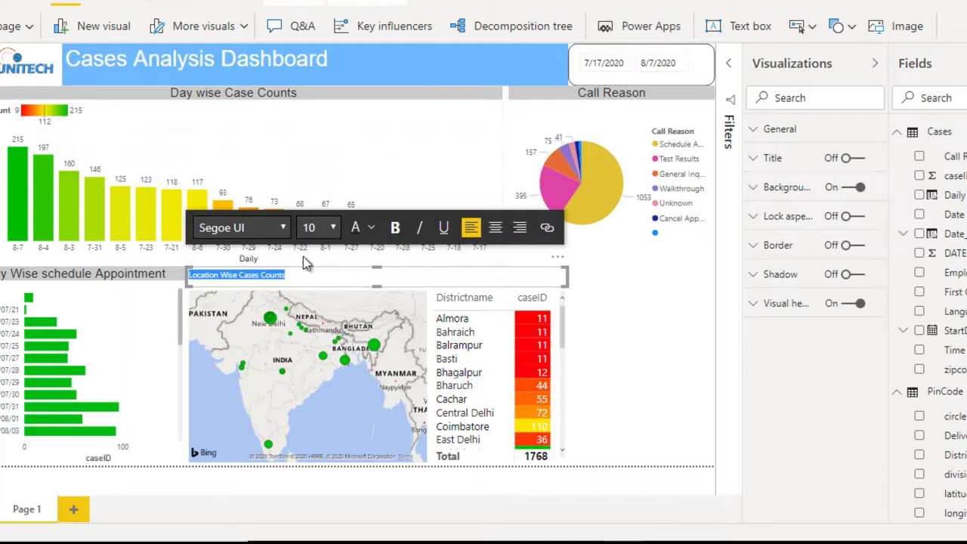
click(266, 230)
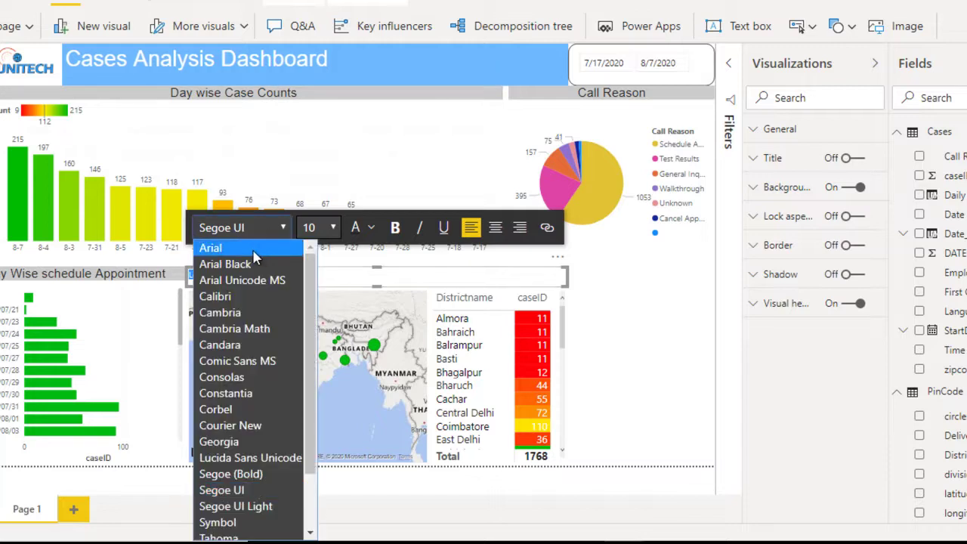
click(253, 249)
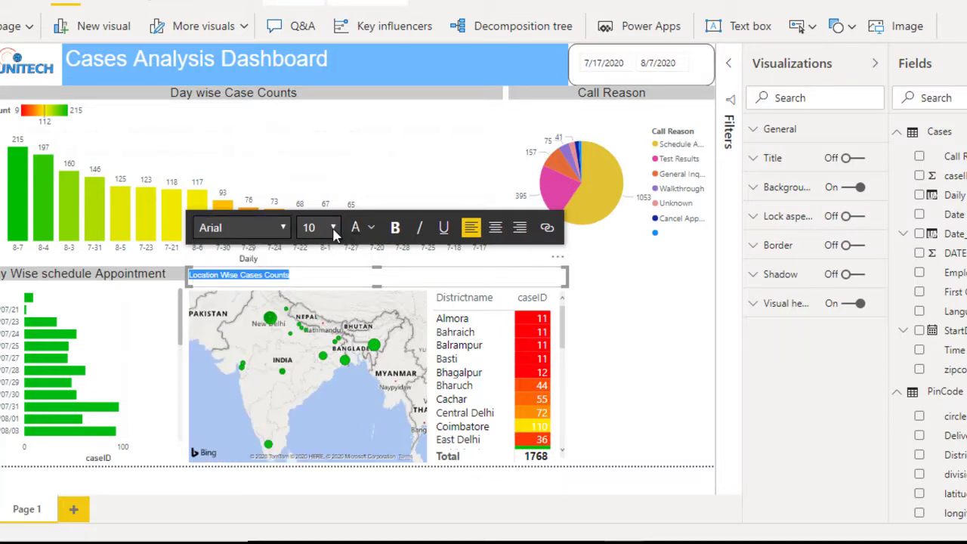
click(333, 230)
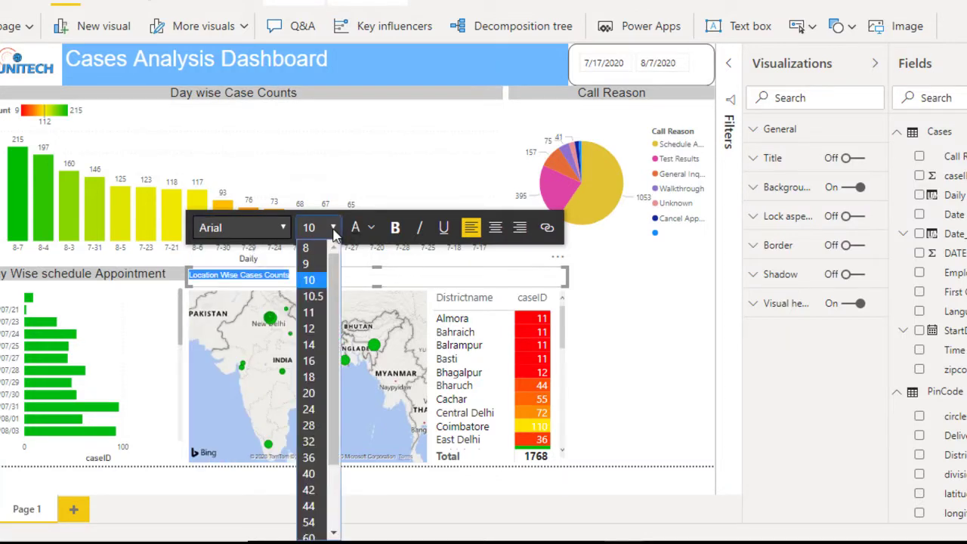
click(314, 378)
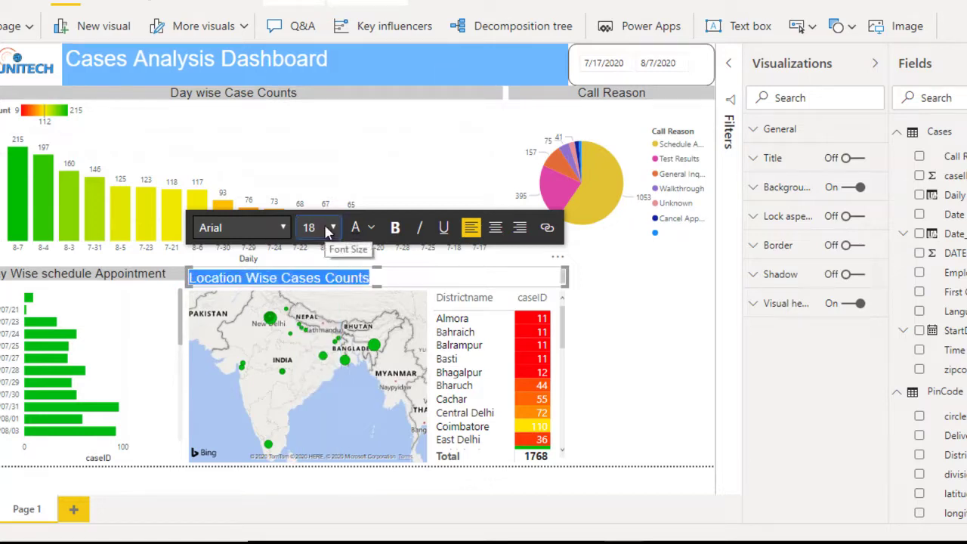
click(331, 228)
click(313, 367)
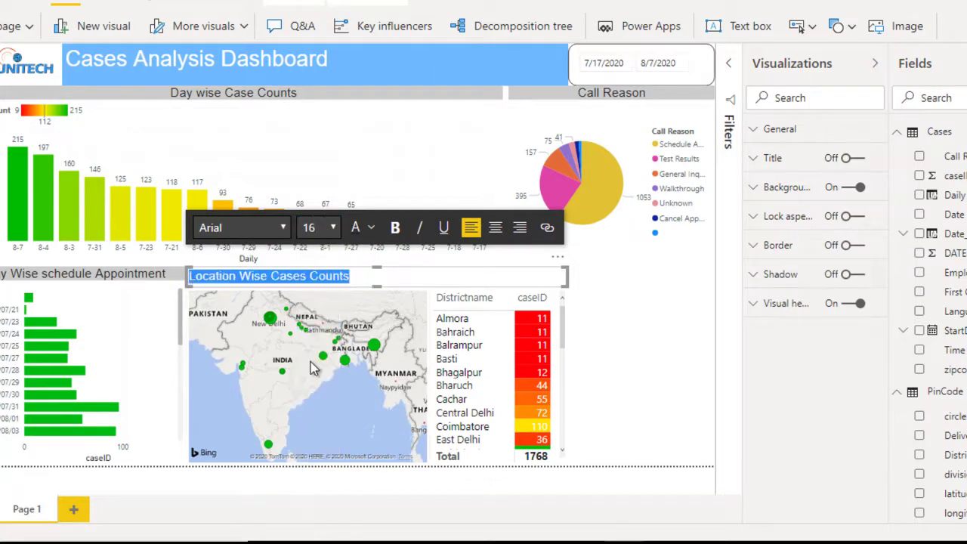
click(496, 234)
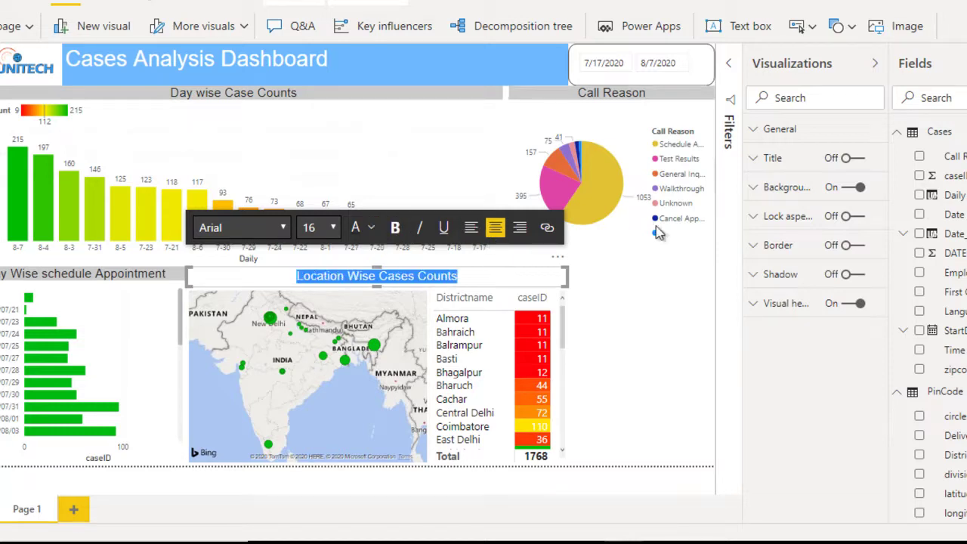
Give the "Location Wise Cases Counts" heading a light gray background like the other headings.
click(783, 190)
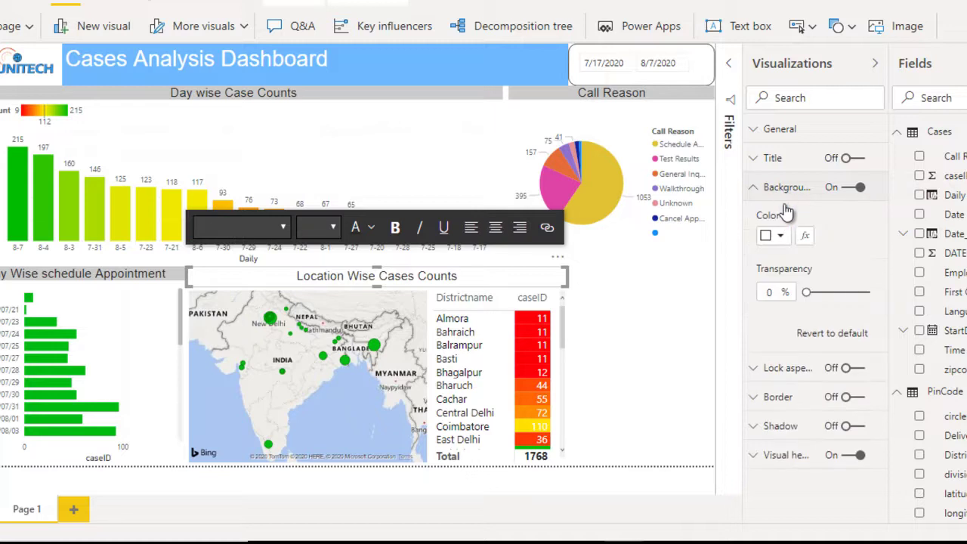
click(782, 235)
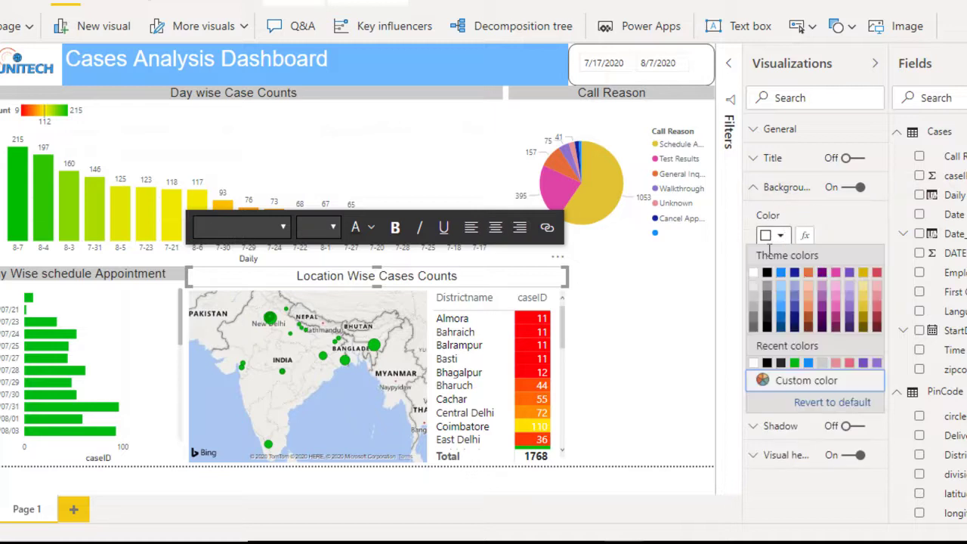
click(753, 302)
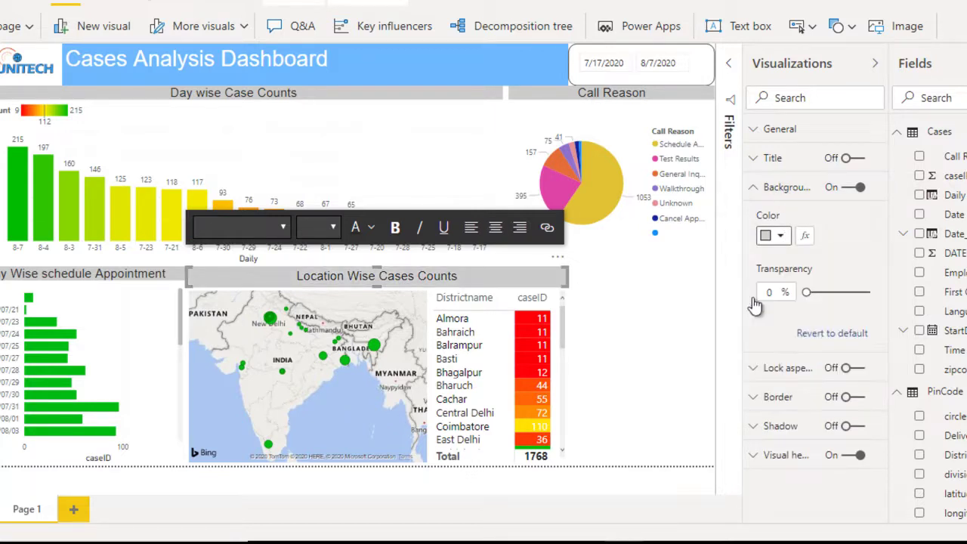
click(601, 331)
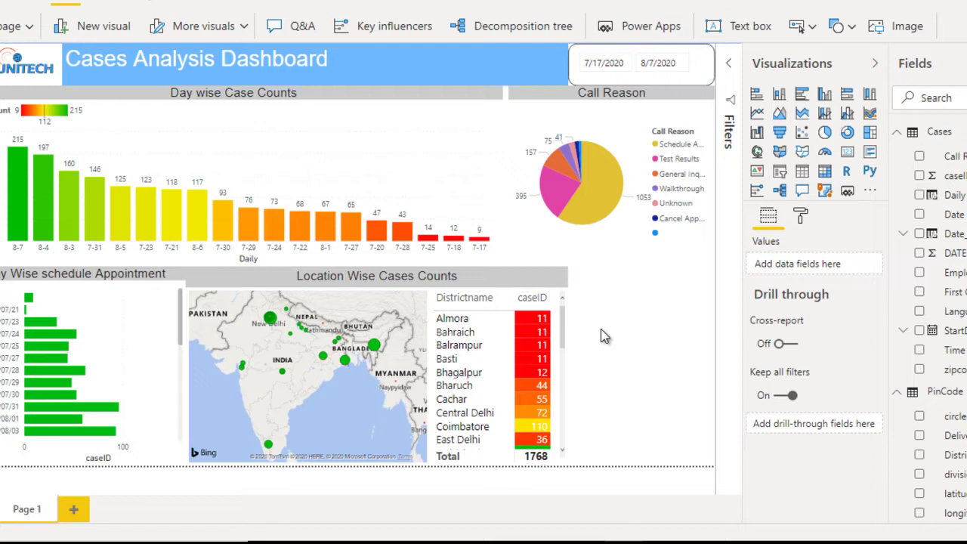
Set the font color of the "Location Wise Cases Counts" heading text to black.
click(470, 278)
key(ctrl+a)
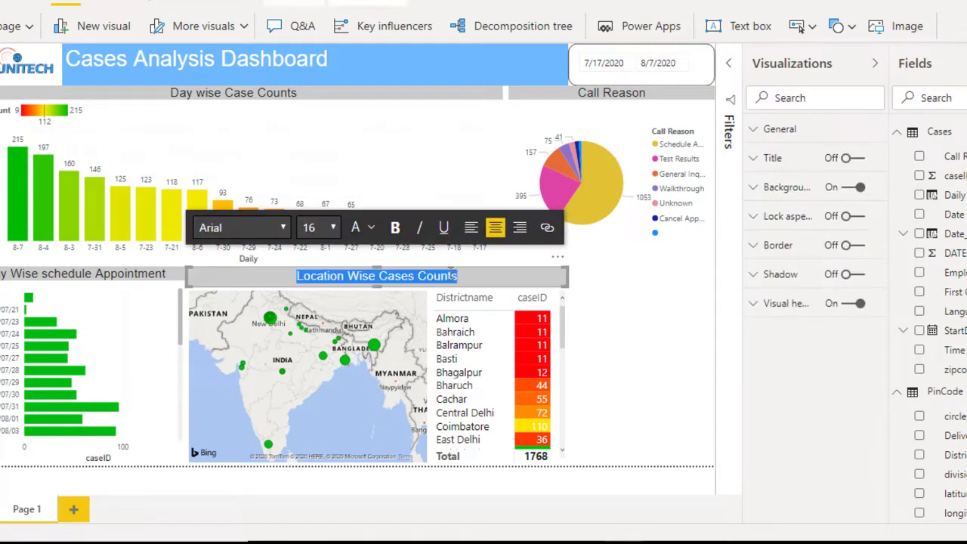
click(375, 226)
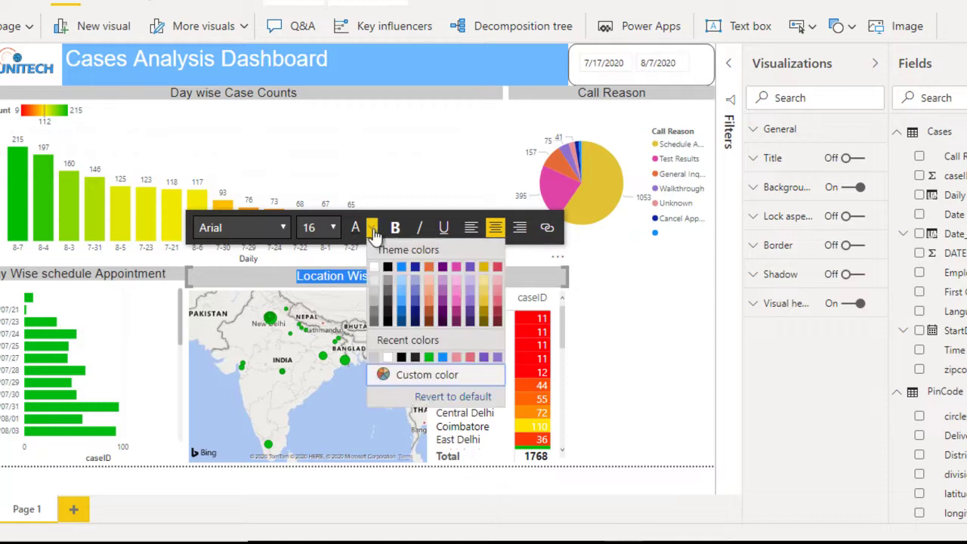
click(387, 267)
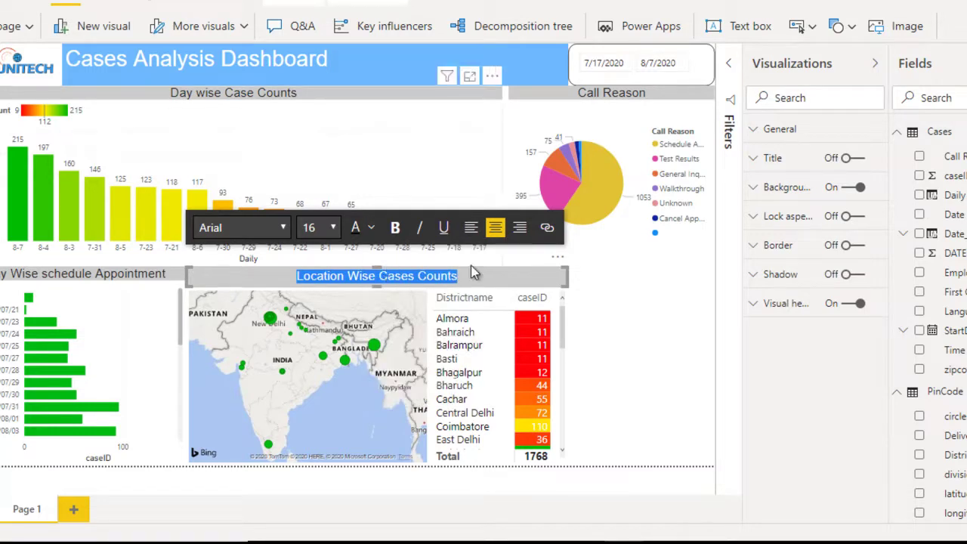
click(625, 287)
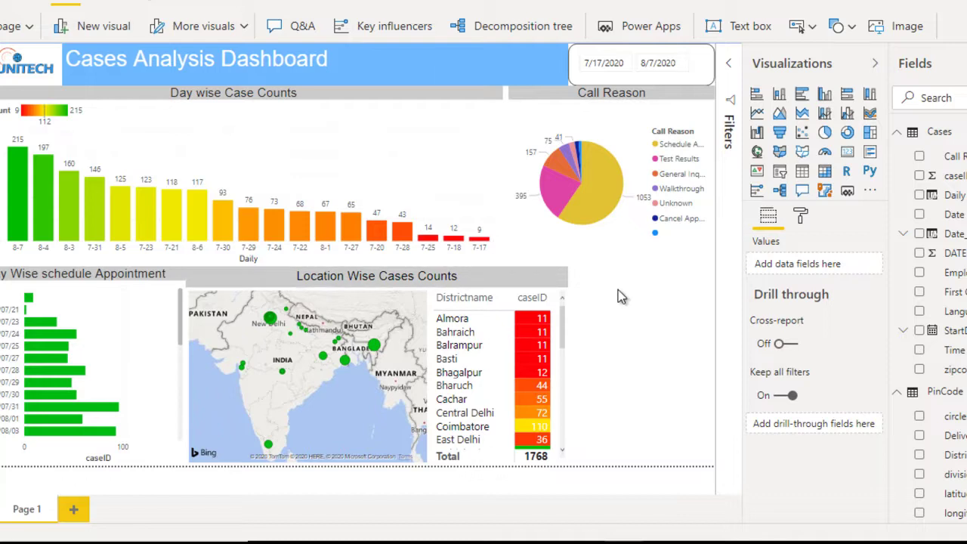
Review the remaining visuals in the finished Healthcare_Calsl report and return to the Untitled report.
mouse_move(624, 540)
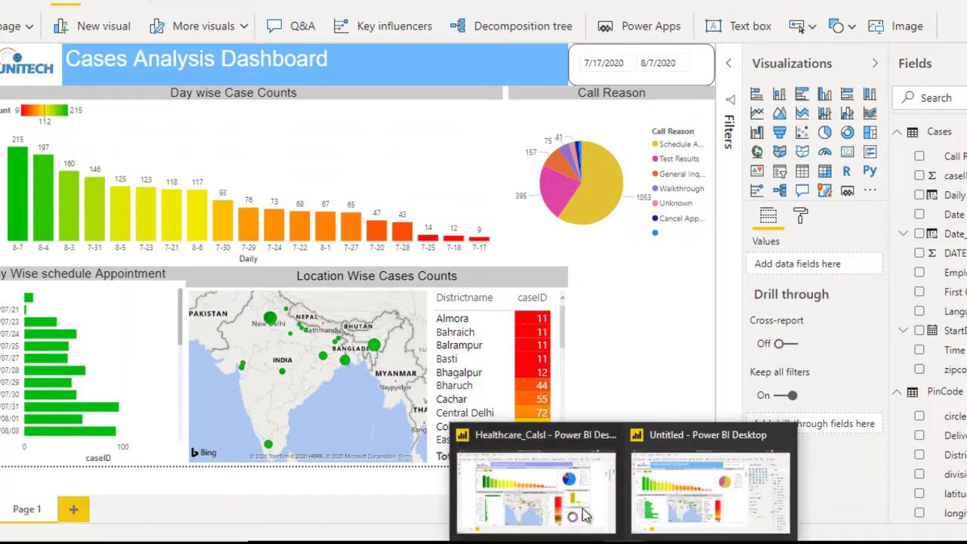
click(547, 479)
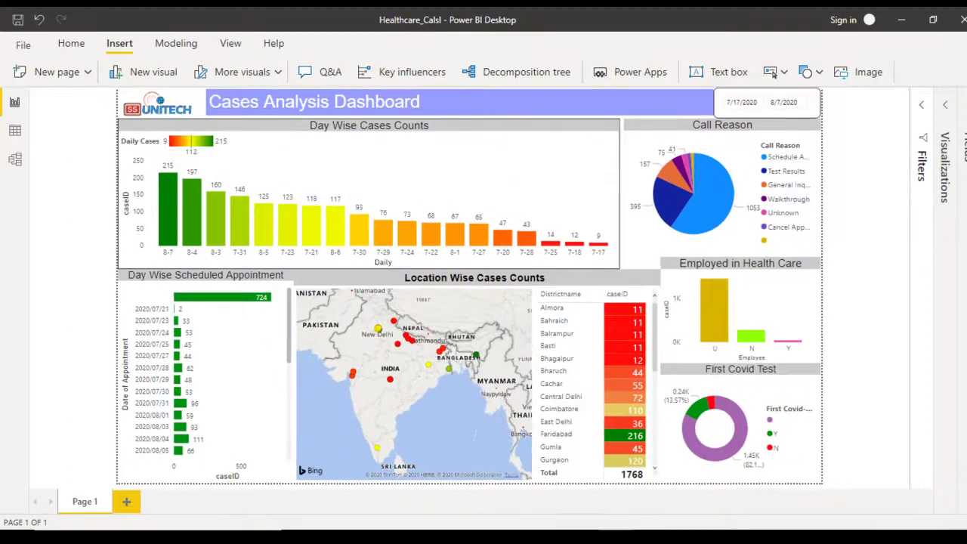
click(677, 491)
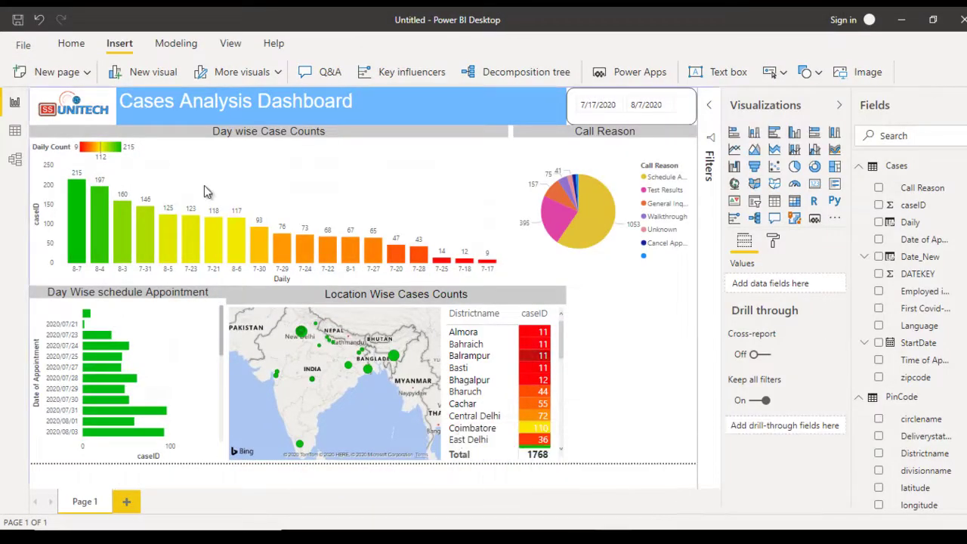
Examine the distinct values of the "Employed in healthcare?" column in the Cases table data without applying a filter.
click(15, 131)
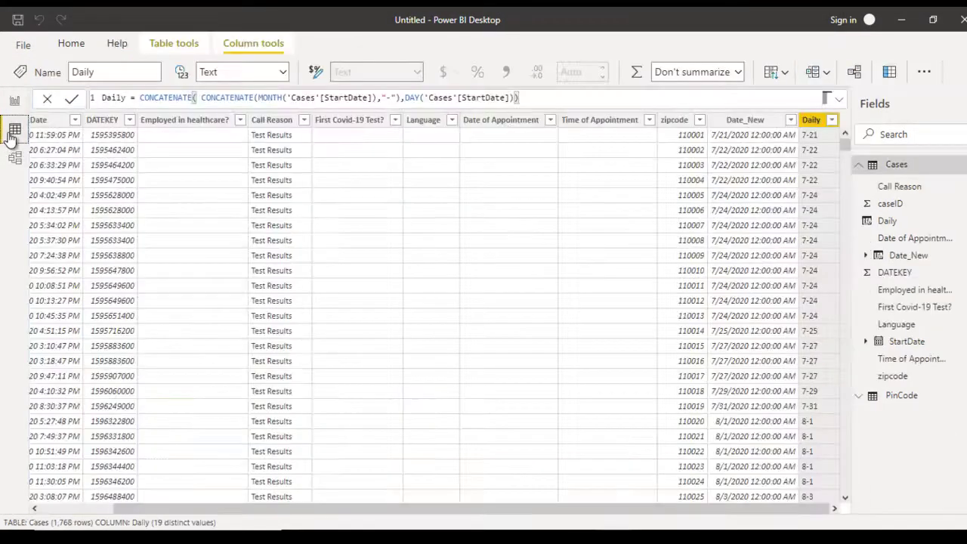
click(201, 123)
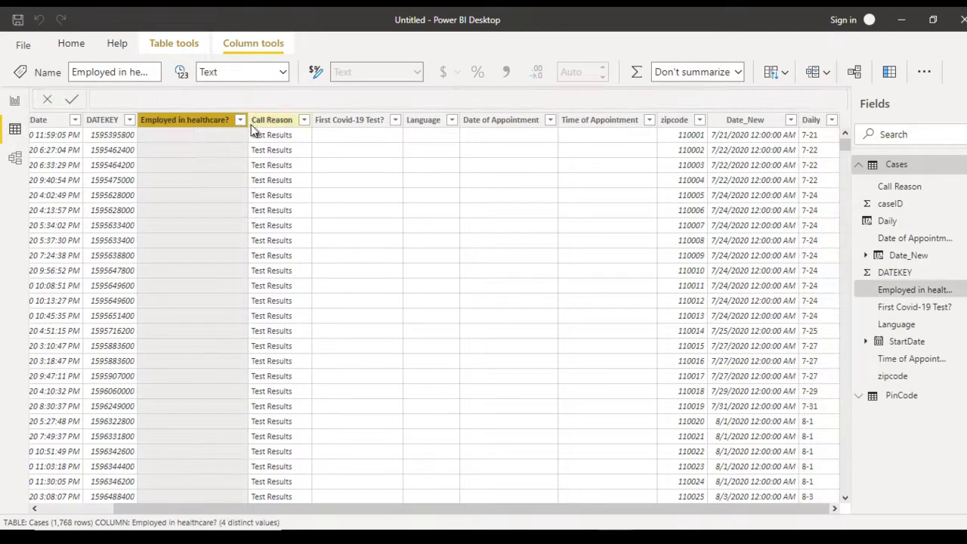
click(240, 120)
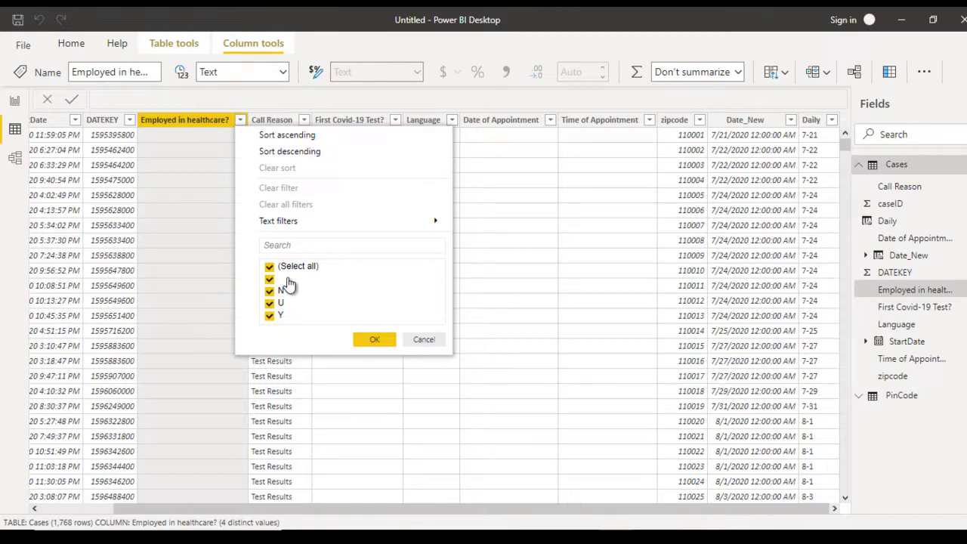
click(425, 340)
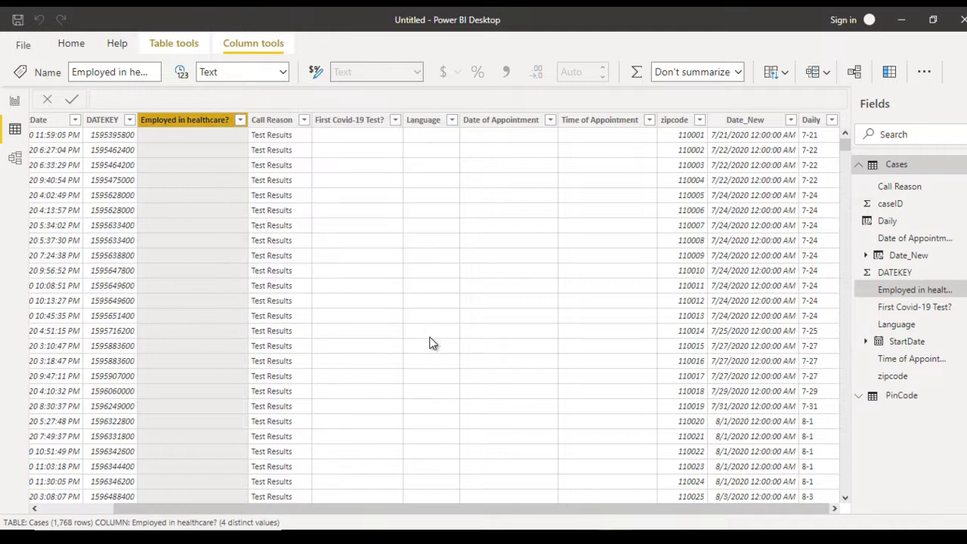
Add a calculated column named Employed_new to the Cases table.
click(892, 71)
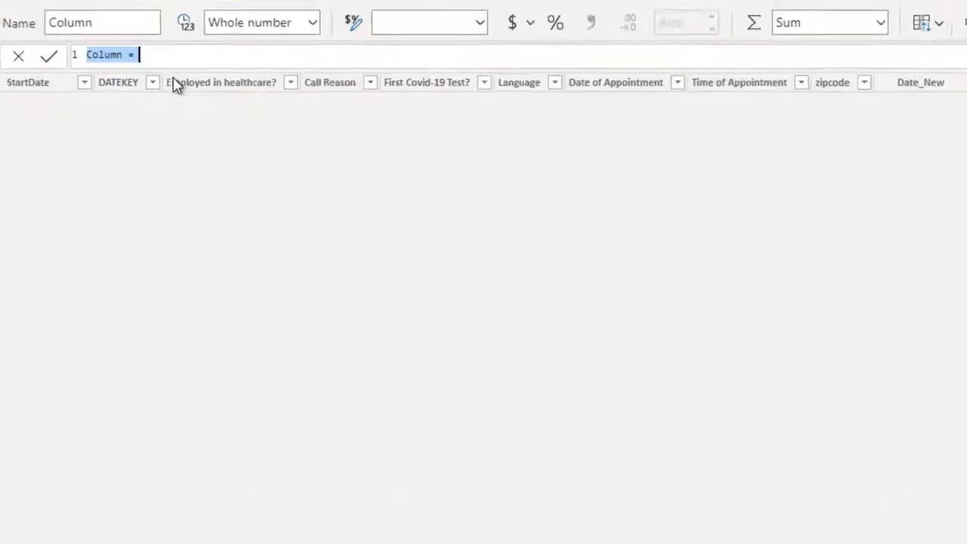
double_click(104, 54)
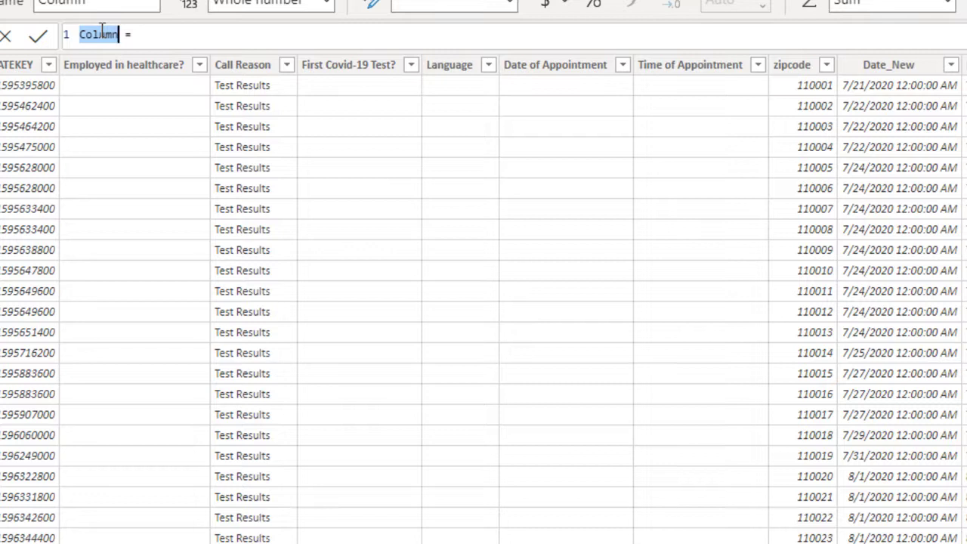
text(Em)
text(ployed)
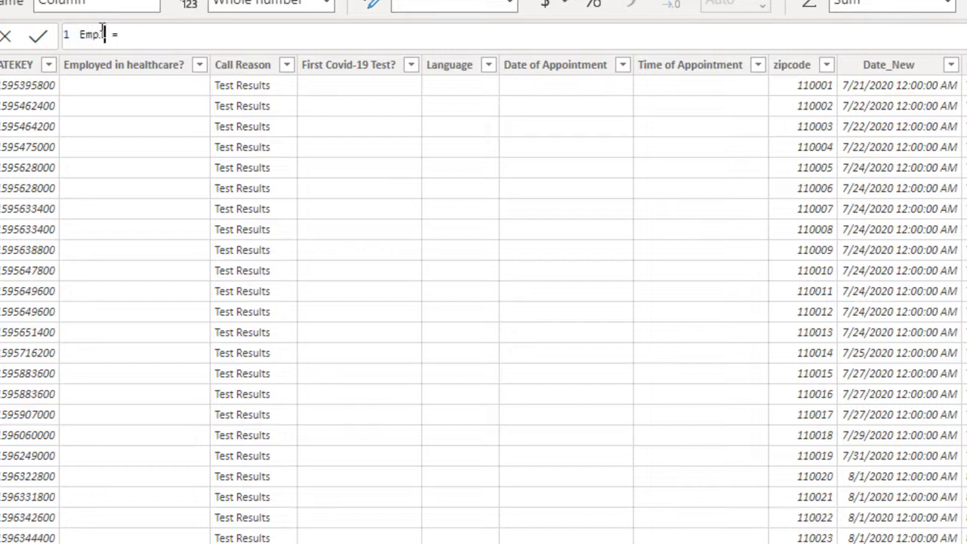
text(_new = )
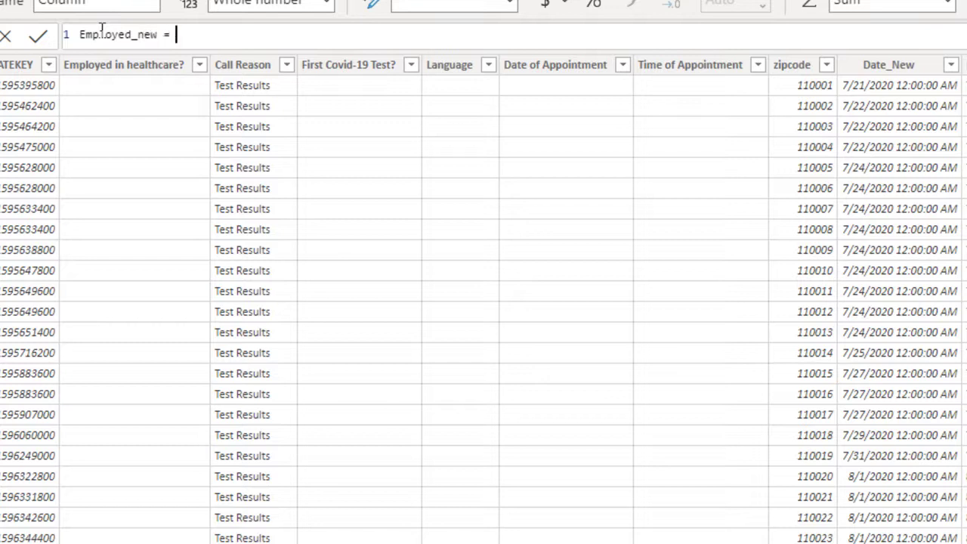
Define Employed_new with an IF formula returning "U" when 'Cases'[Employed in healthcare?] is neither "Y" nor "N", otherwise the original column value.
text(I)
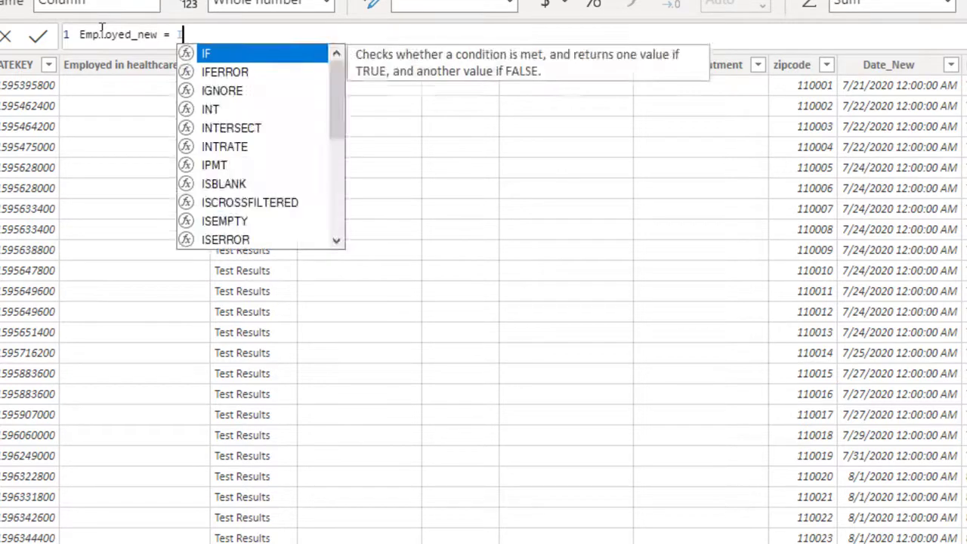
text(F(E)
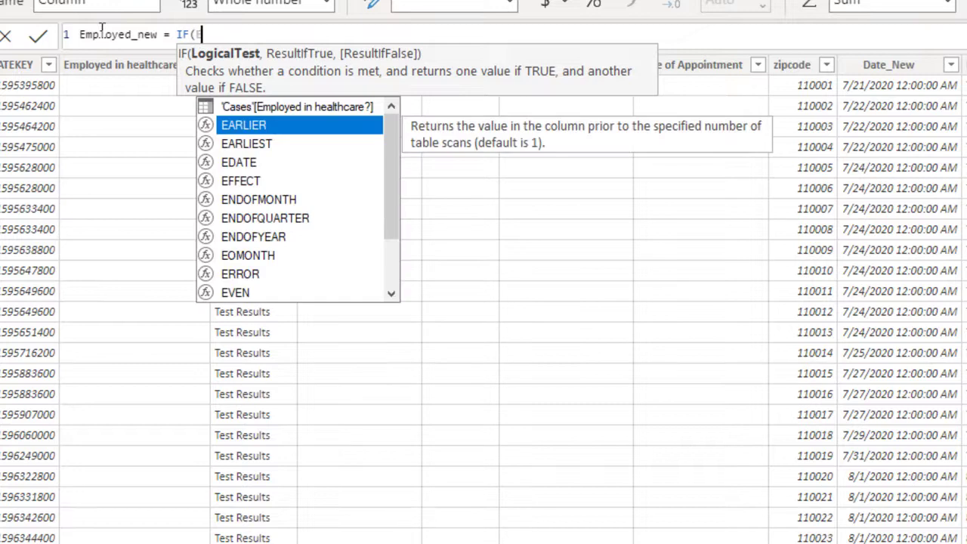
key(Up)
key(Tab)
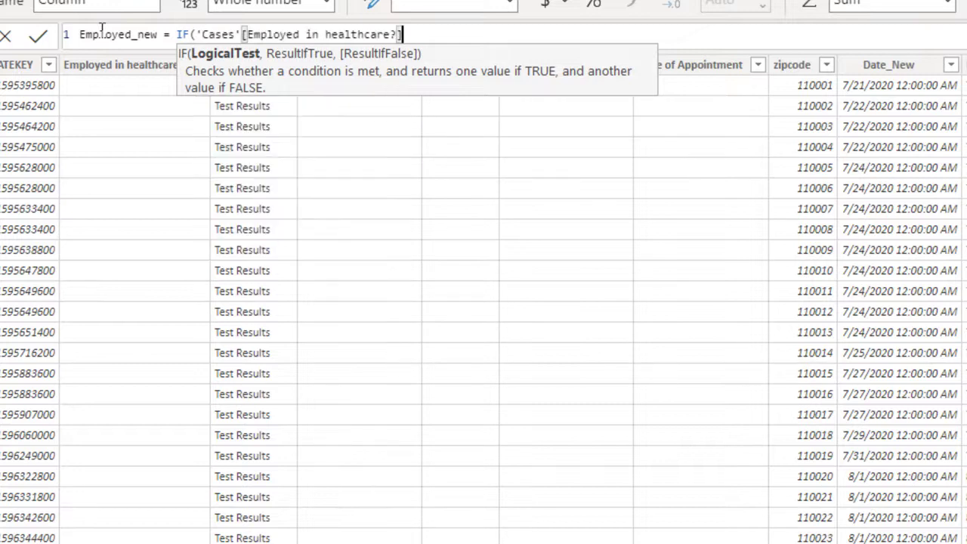
text(<>")
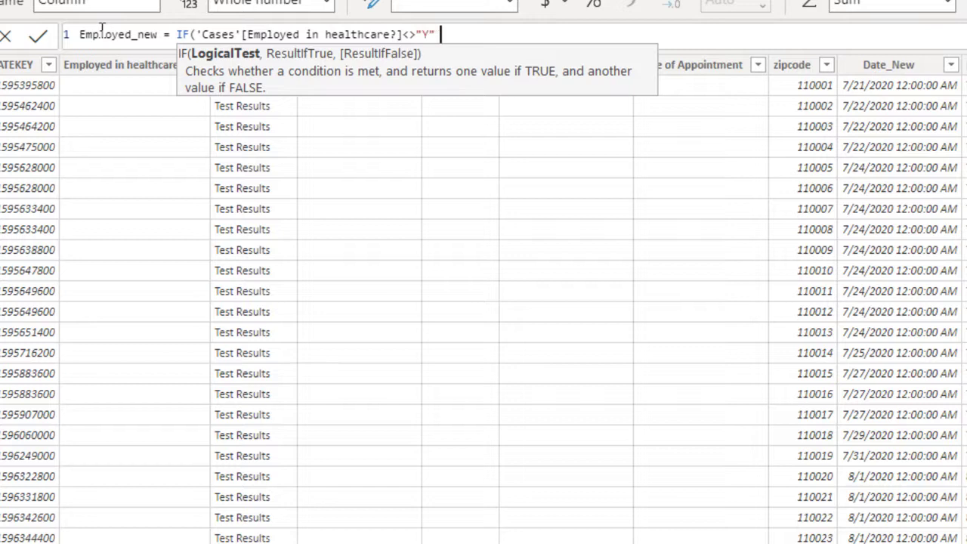
text(Y" && Empl)
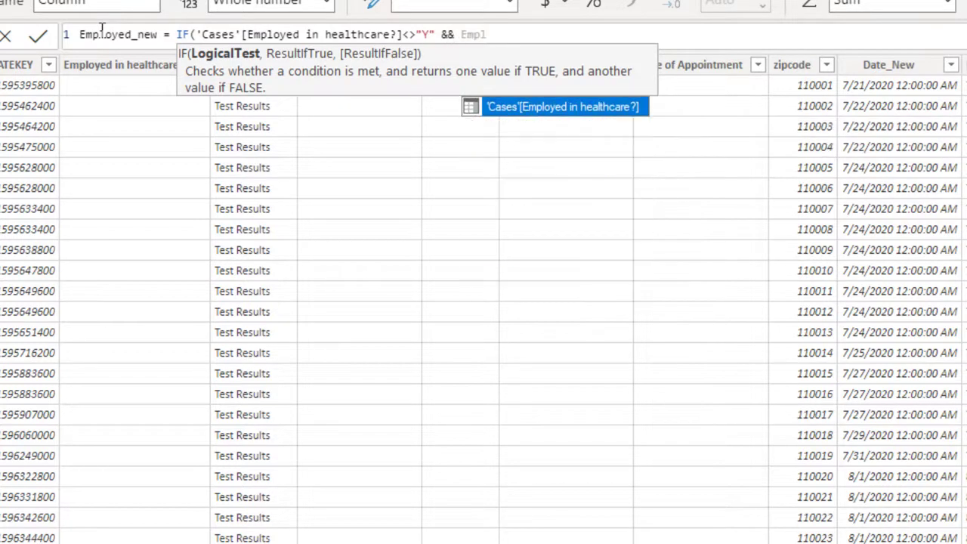
key(Tab)
text(<>"N")
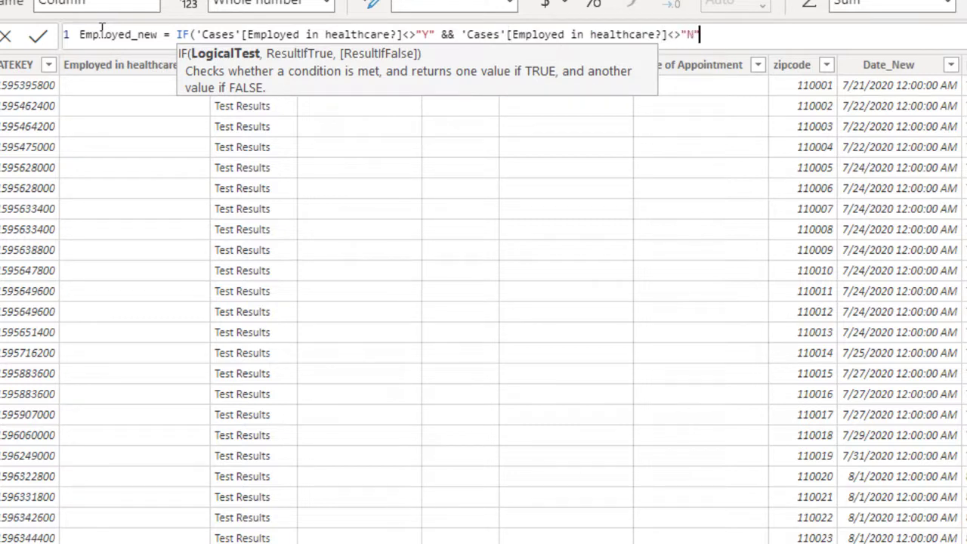
text(,)
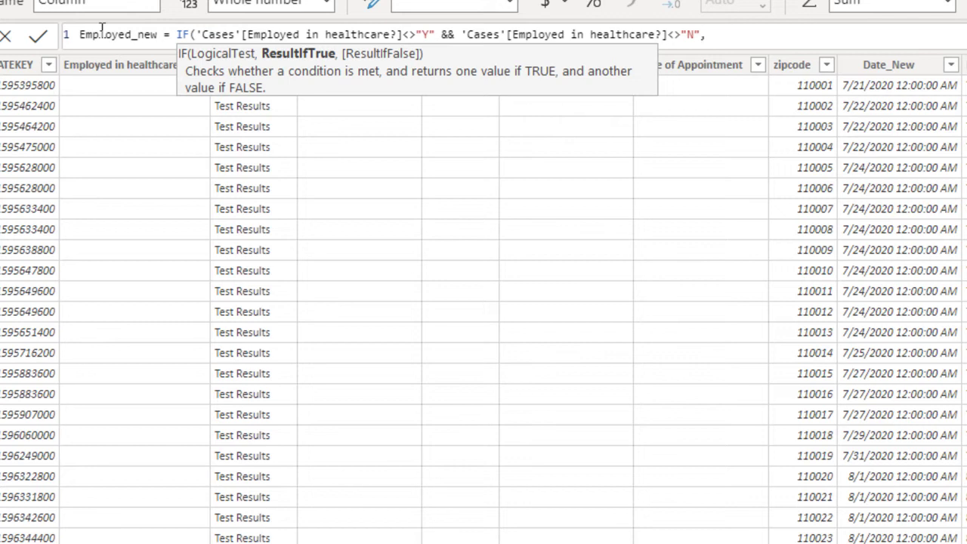
text("U",Empl)
key(Tab)
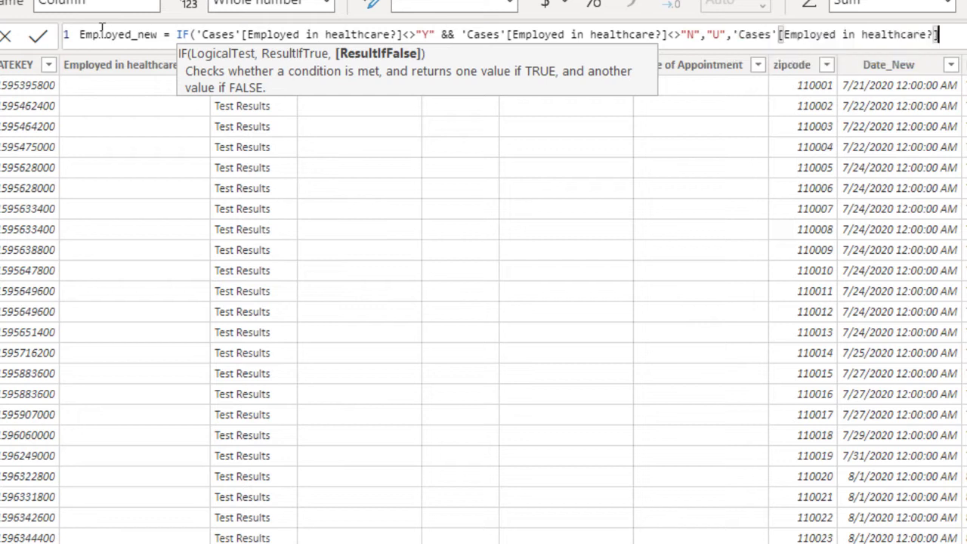
text())
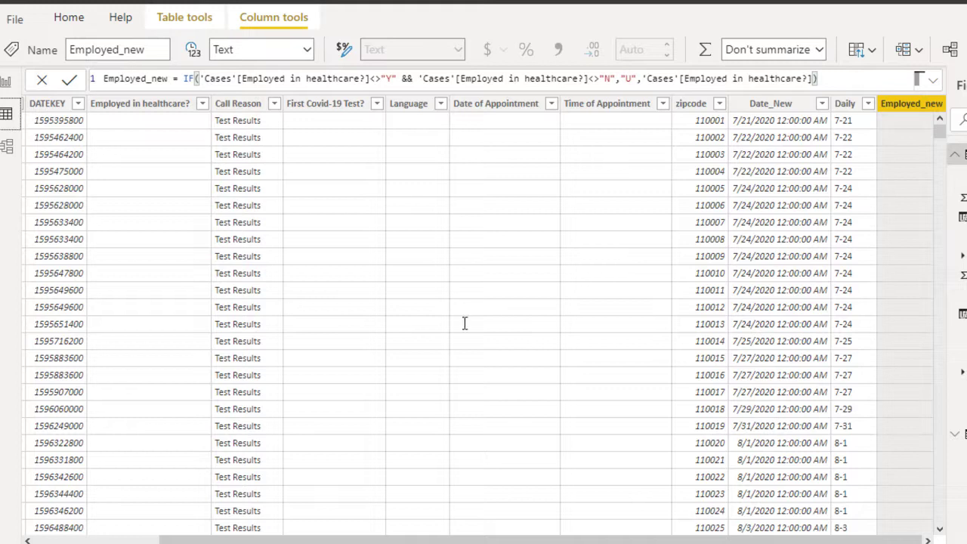
Check the distinct values of the Employed_new column without applying a filter.
click(927, 540)
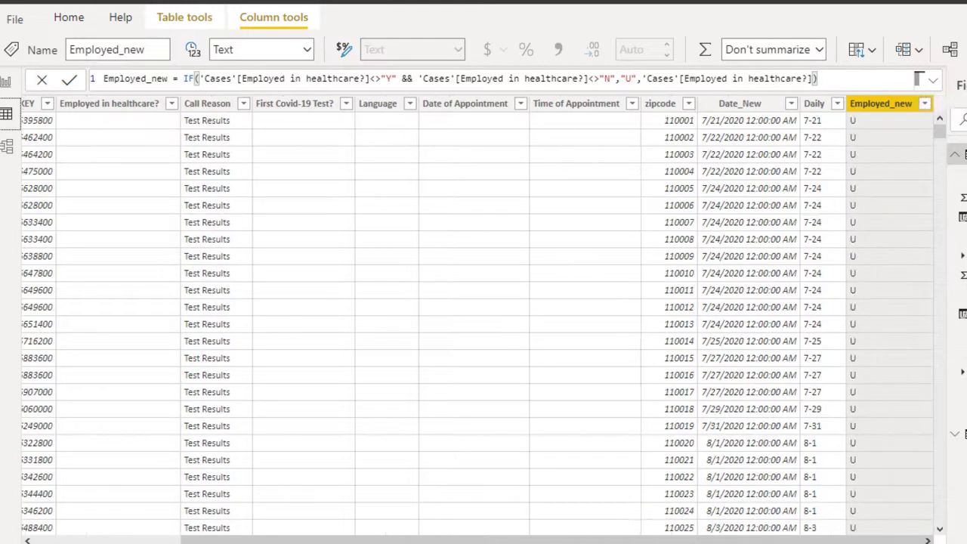
click(926, 105)
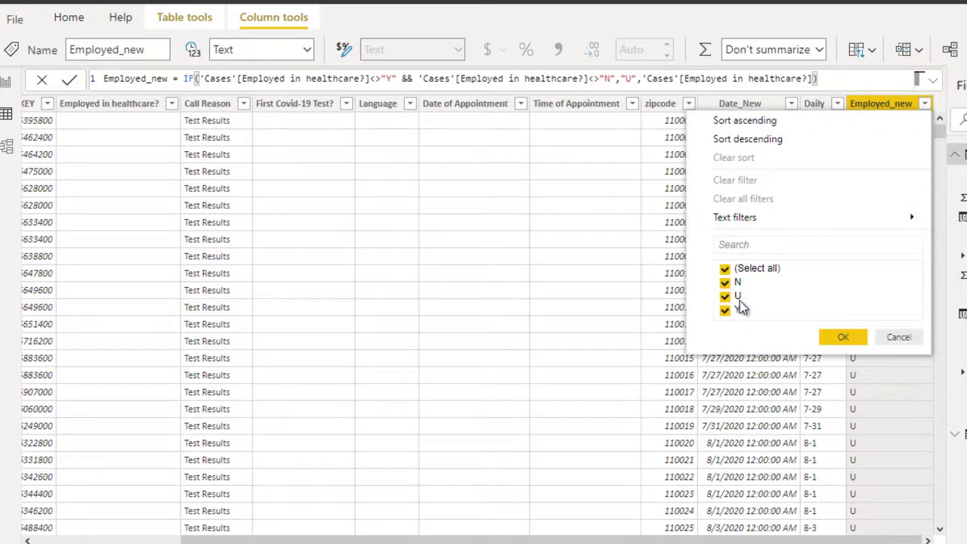
click(898, 338)
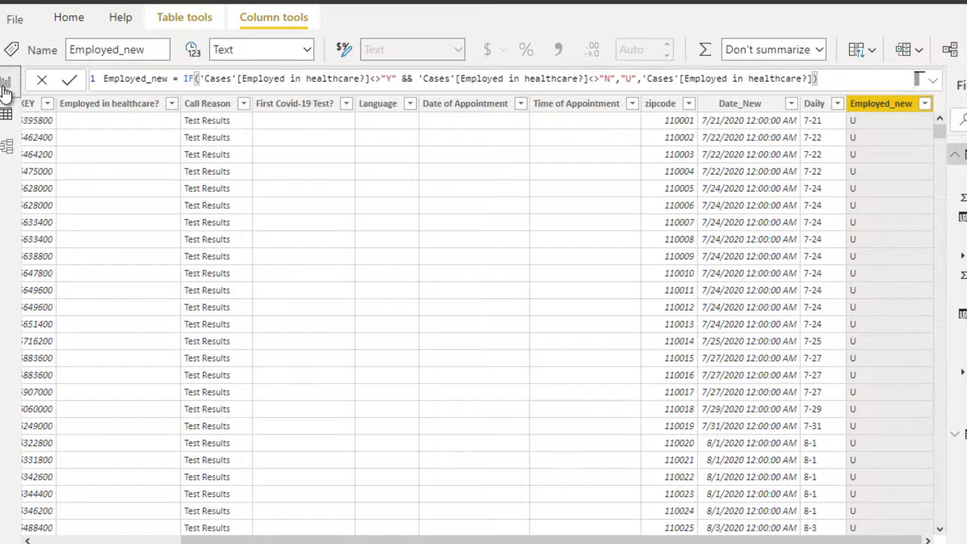
Add a small clustered column chart of caseID by Employed_new to the report page, beside the district matrix and below the Call Reason pie.
click(5, 84)
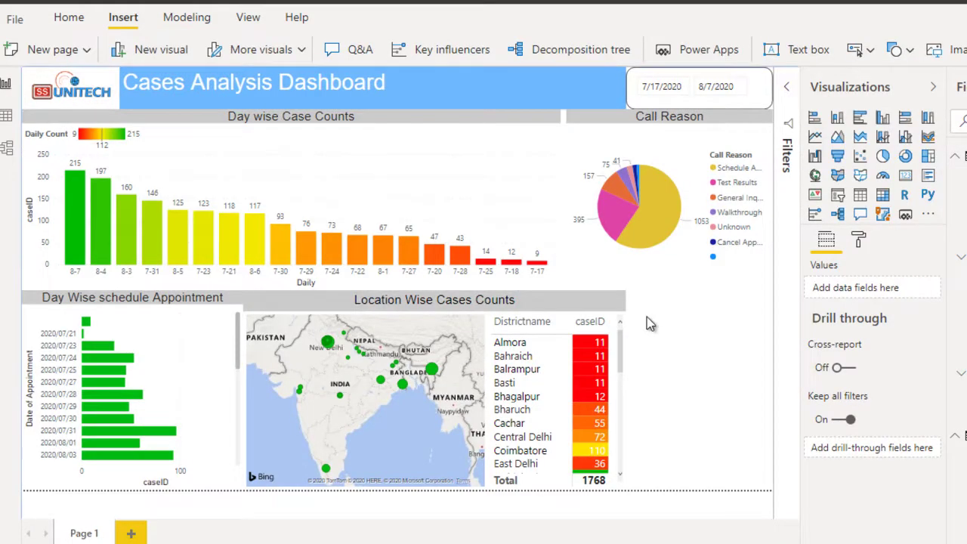
click(882, 119)
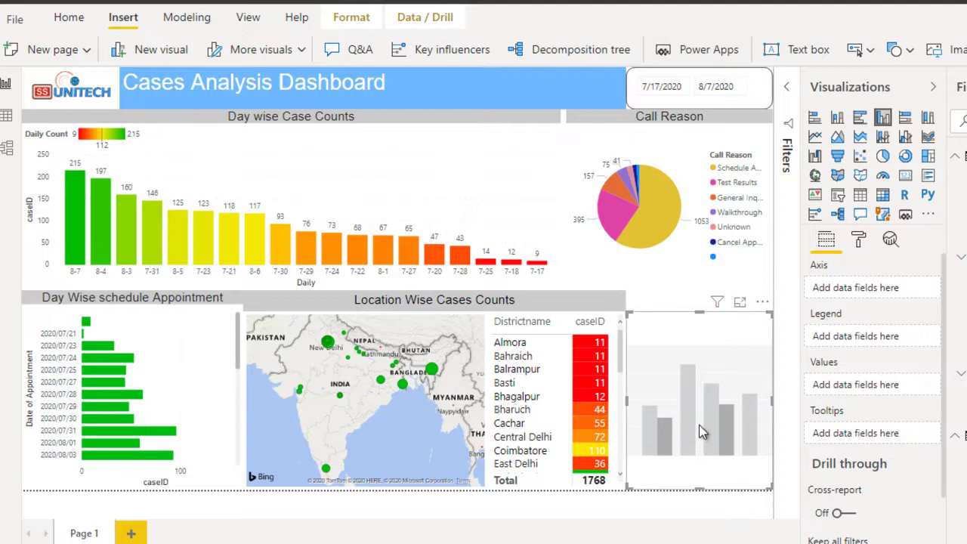
drag(698, 489, 702, 400)
drag(686, 360, 685, 320)
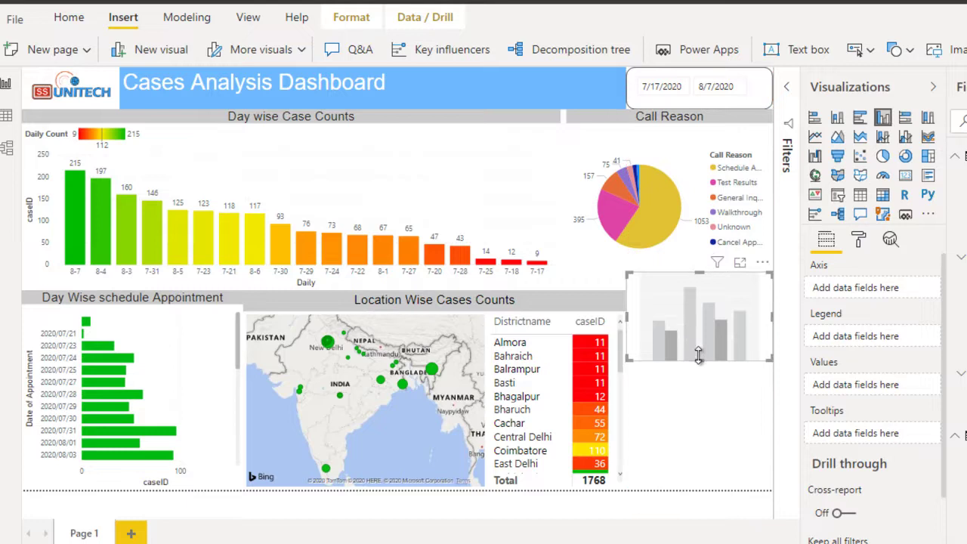
drag(698, 357, 699, 366)
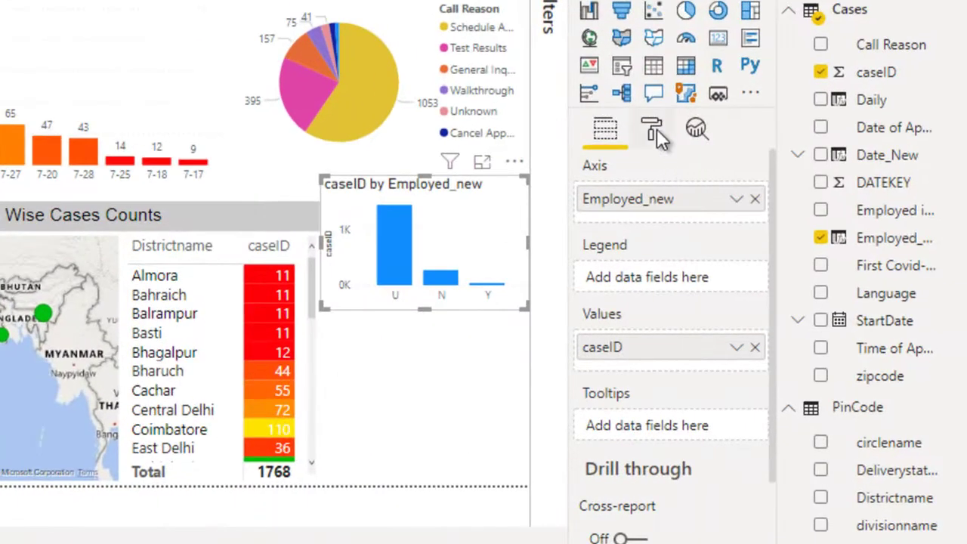
Enable individual data colors for all columns of the Employed_new chart and color the U column light gold.
click(654, 130)
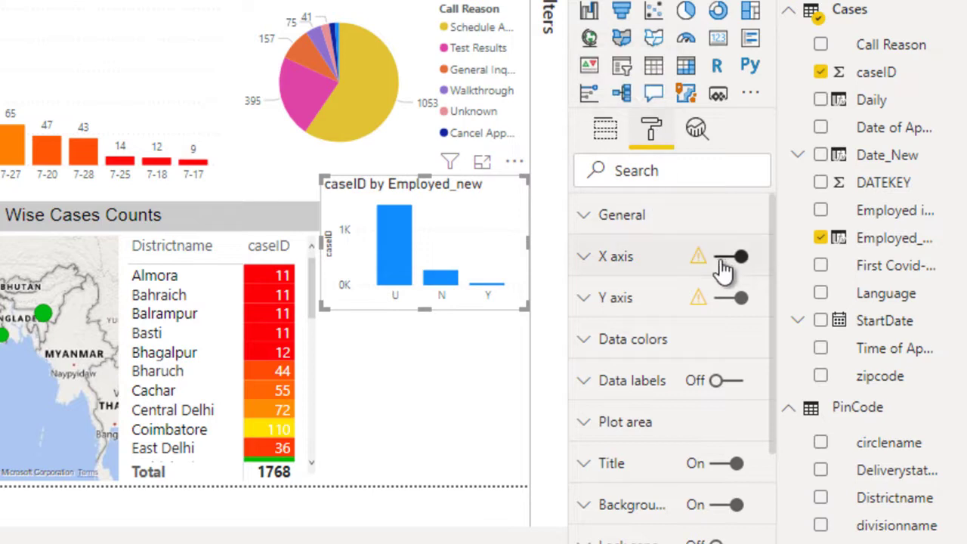
click(613, 342)
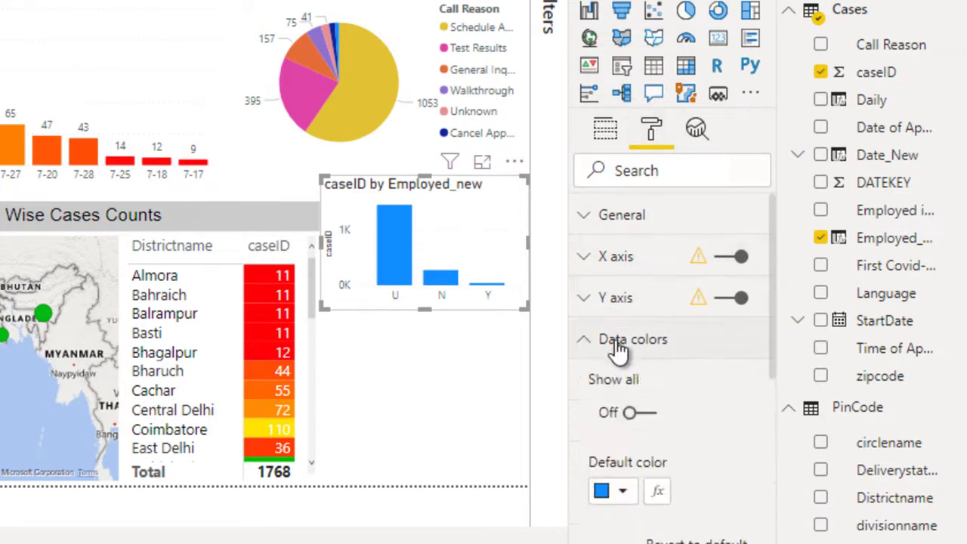
click(639, 413)
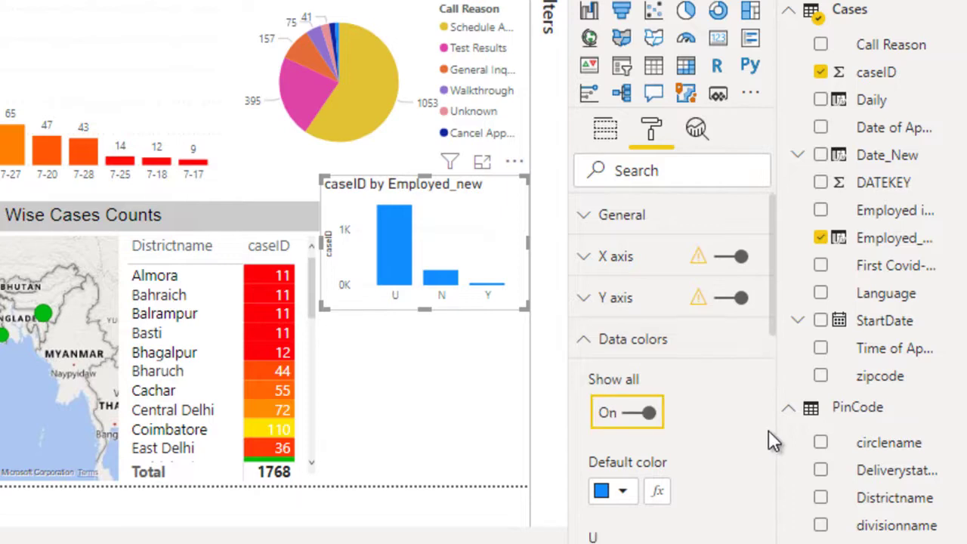
scroll(770, 432, down, 3)
click(619, 294)
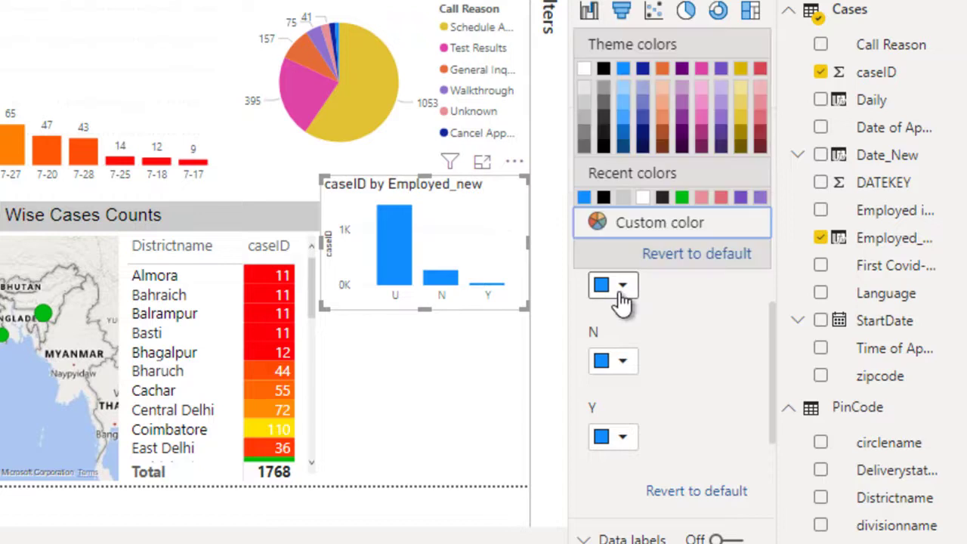
click(738, 114)
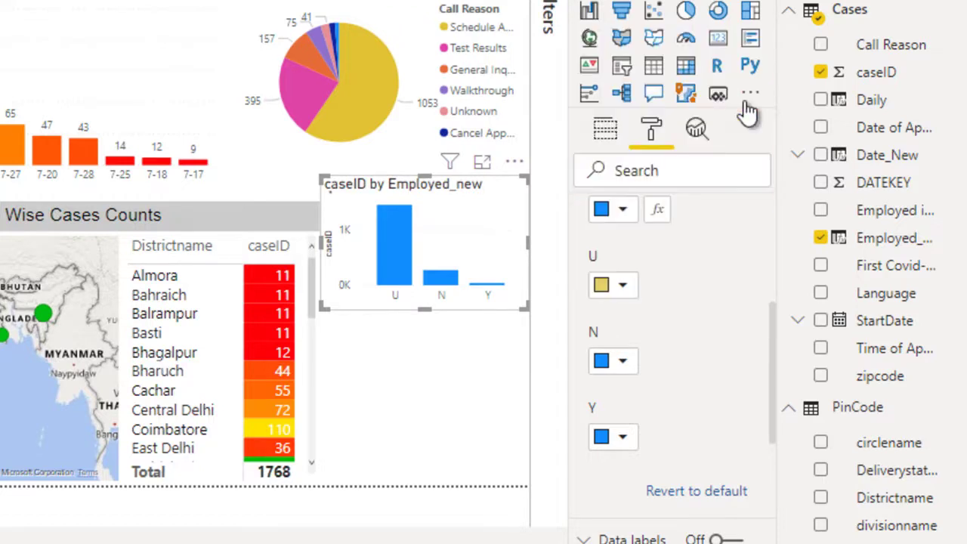
Color the N column of the Employed_new chart red and the Y column green.
click(624, 362)
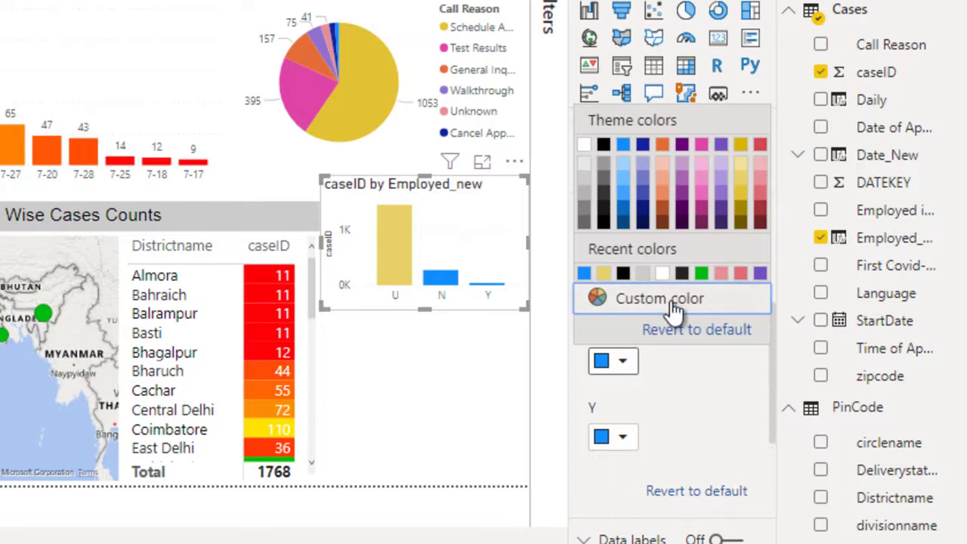
click(684, 299)
click(580, 189)
click(641, 347)
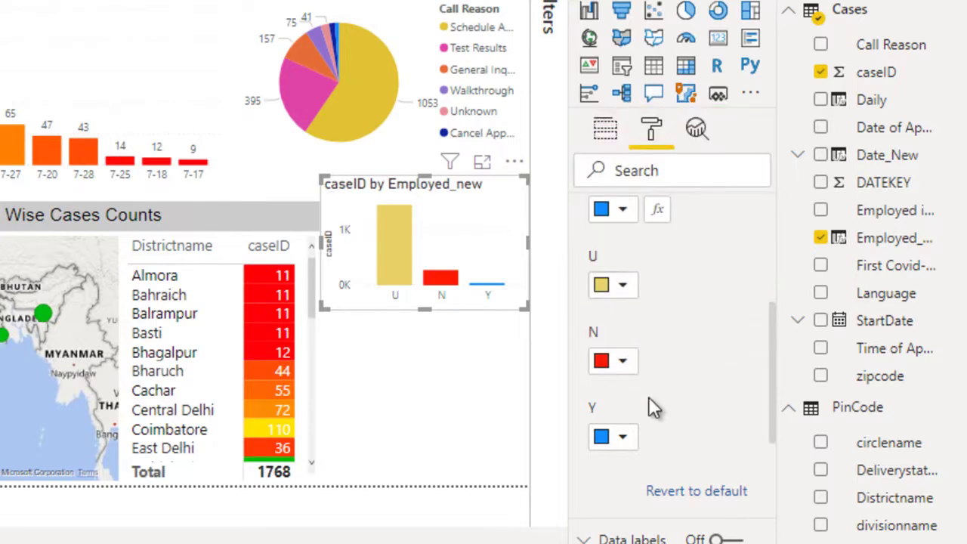
click(624, 435)
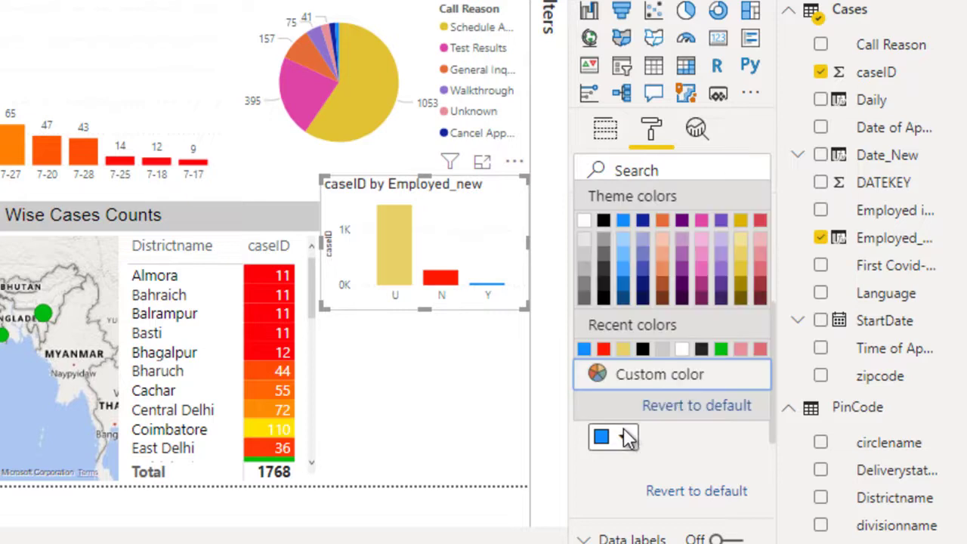
click(721, 349)
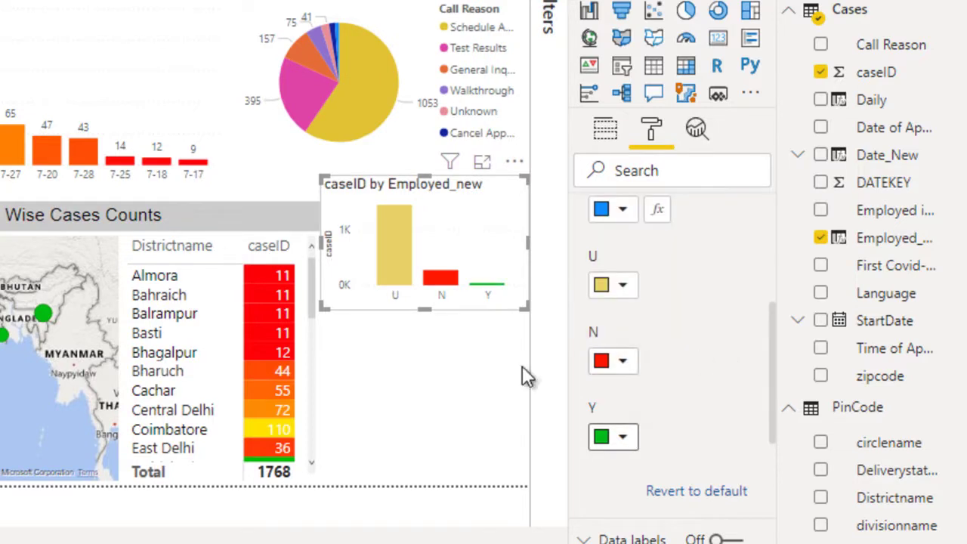
Set the title text of the caseID by Employed_new chart to "Employed in Healthcare".
click(442, 383)
click(412, 216)
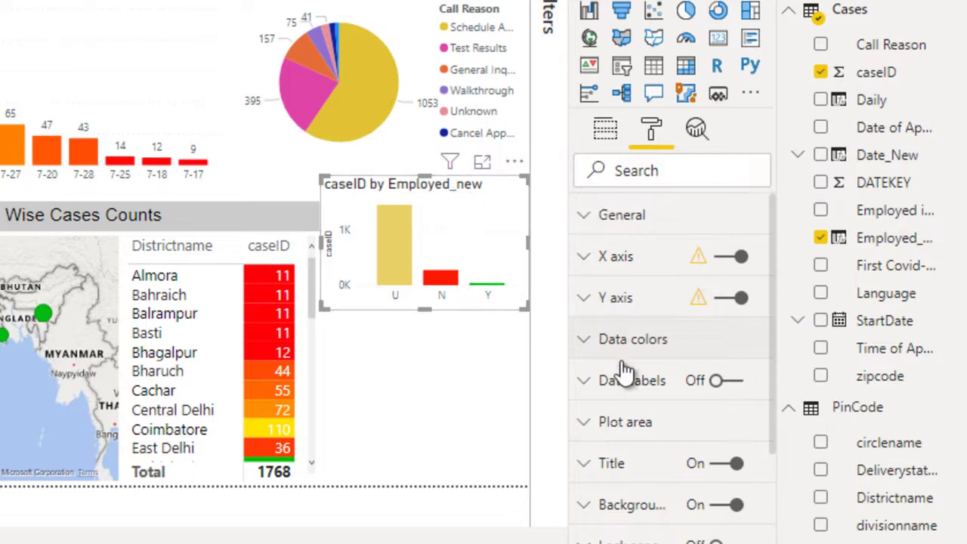
click(634, 469)
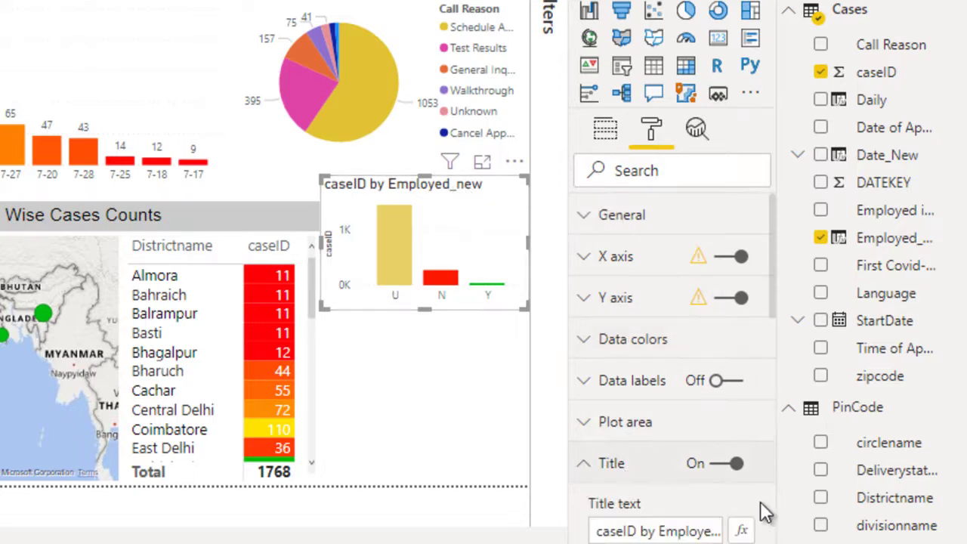
scroll(781, 515, down, 4)
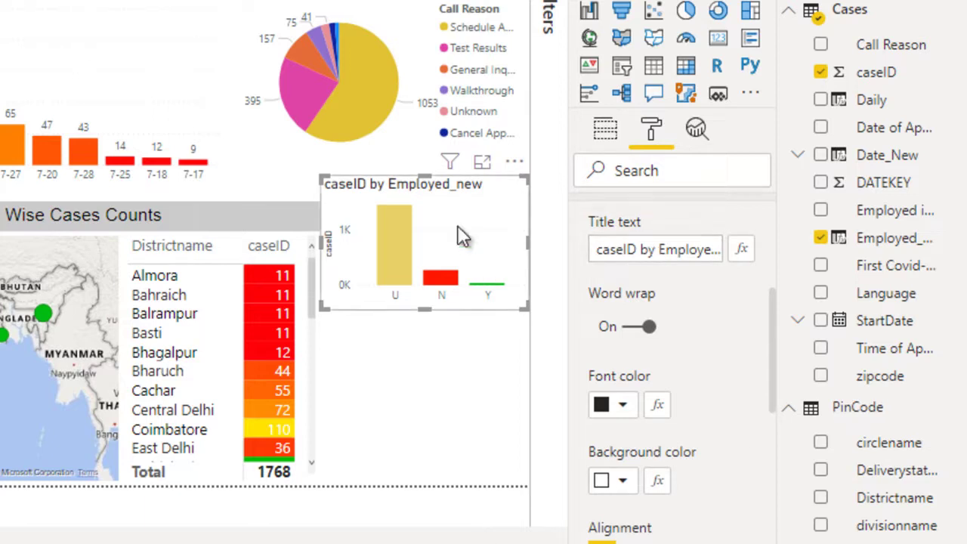
click(659, 250)
key(ctrl+a)
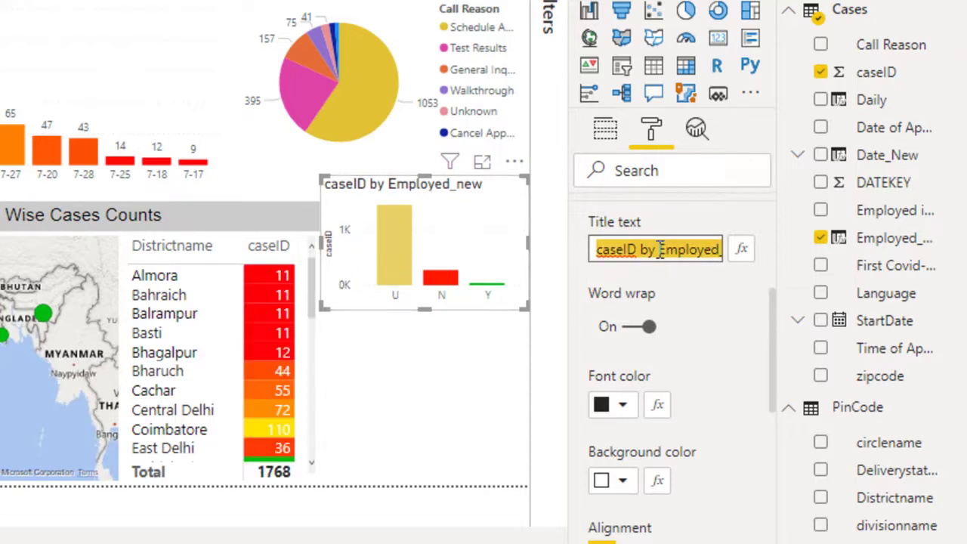
text(Employed in Heat)
key(BackSpace)
text(lthCase)
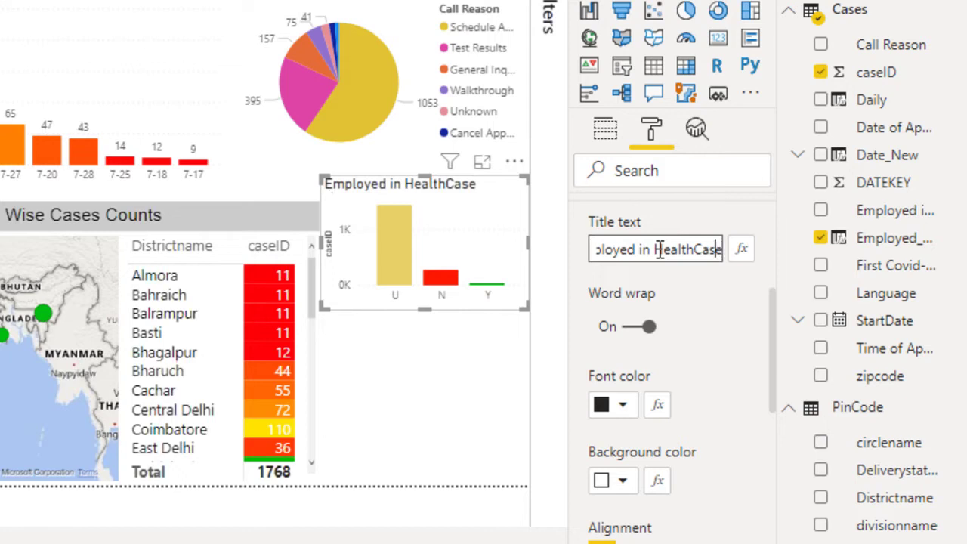
text(c)
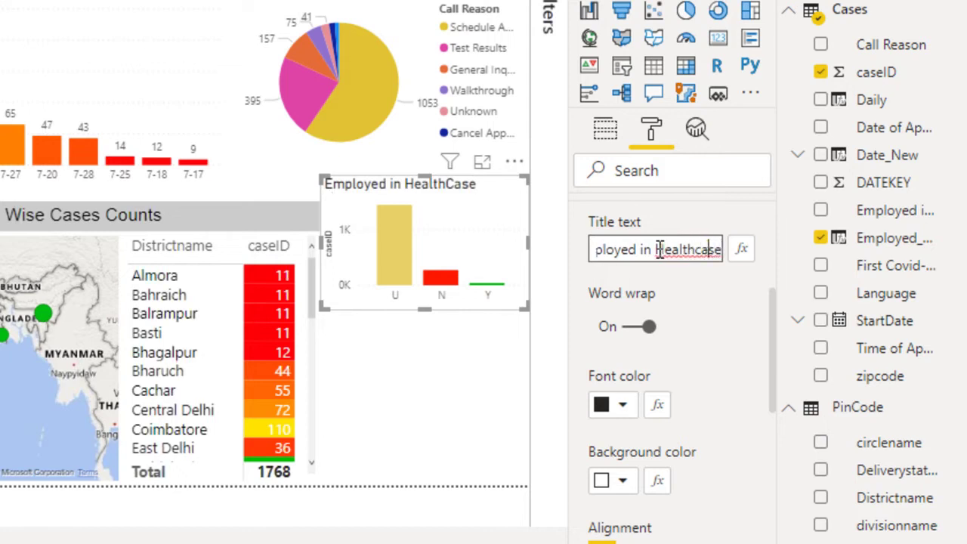
text(r)
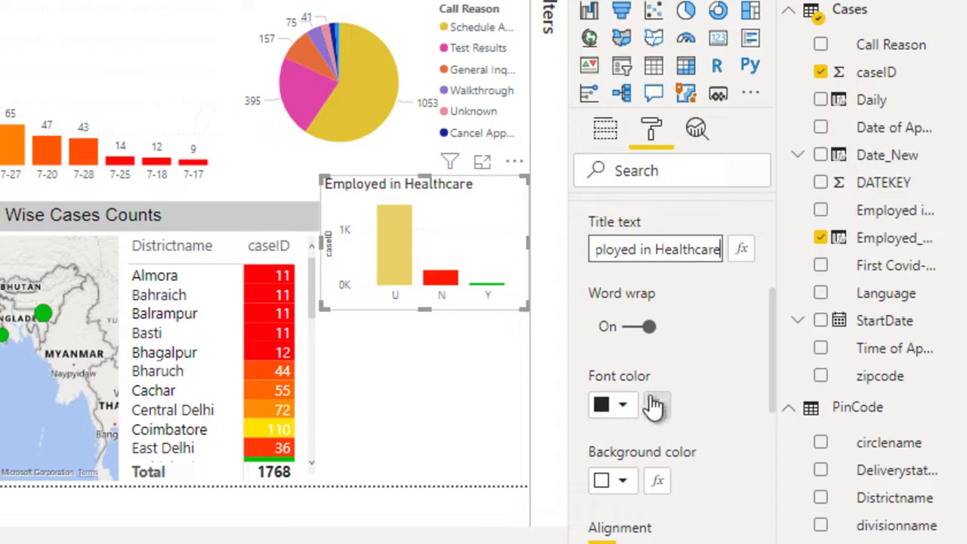
Give the Employed in Healthcare chart title a light gray background and center it.
click(623, 487)
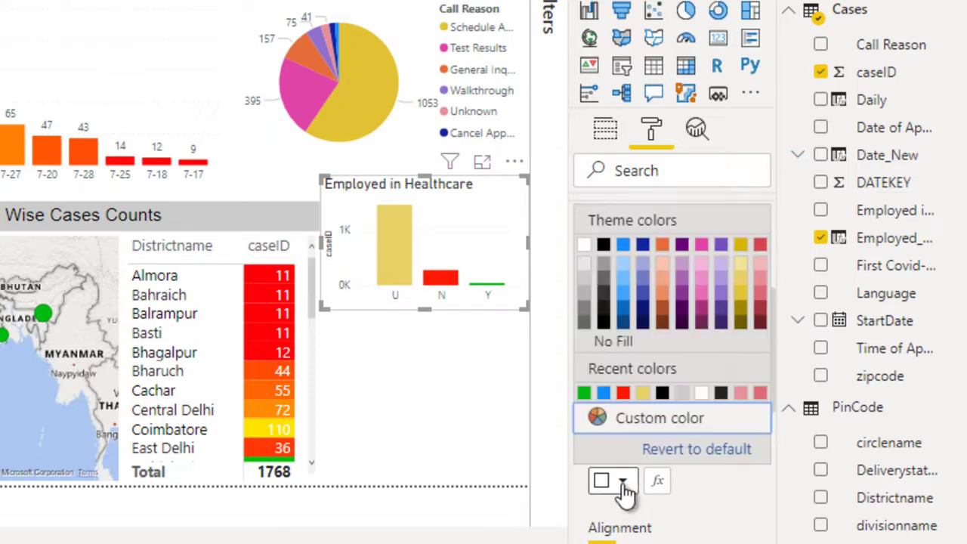
click(584, 286)
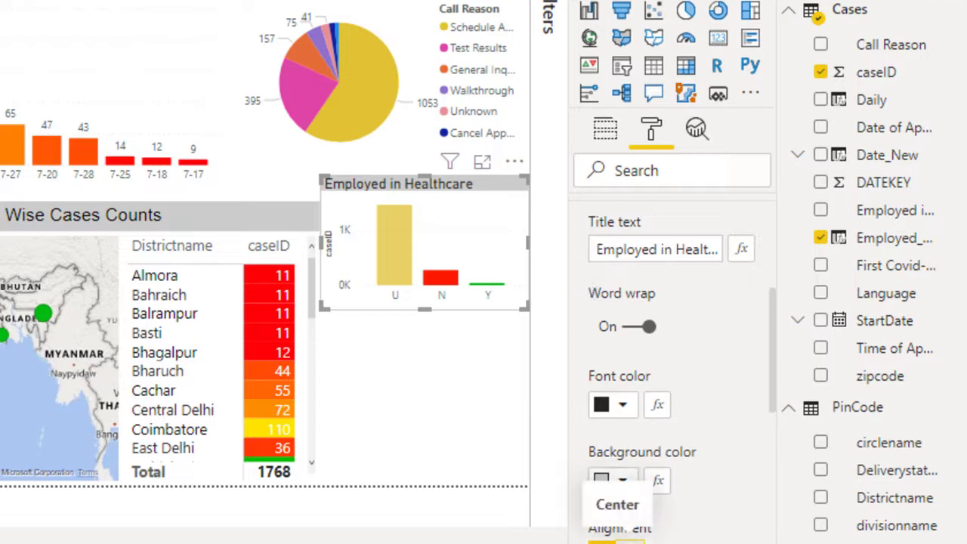
click(629, 541)
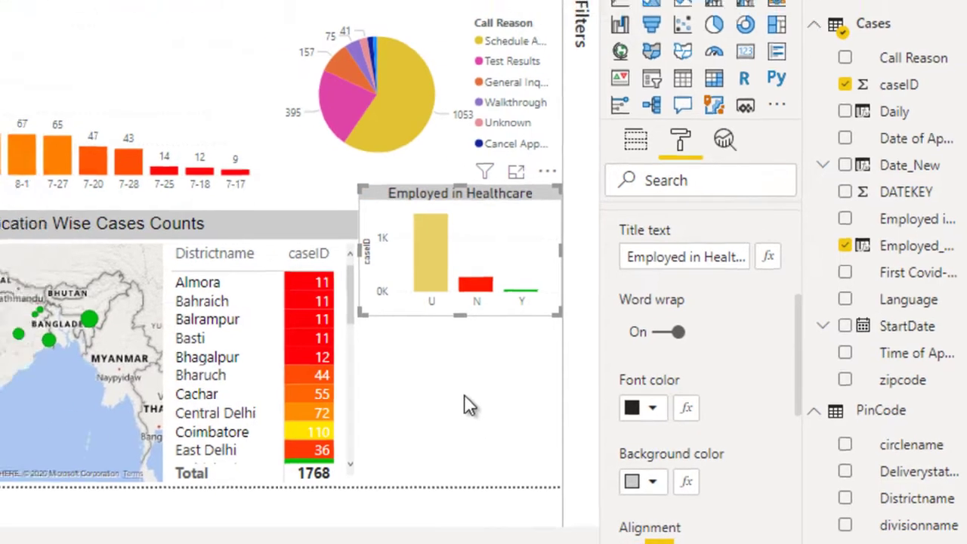
click(429, 391)
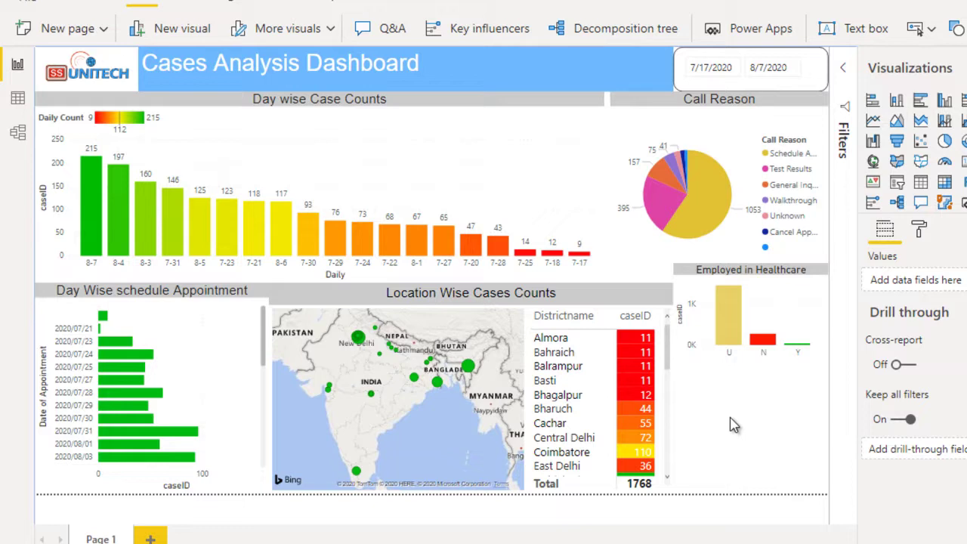
Narrow the Day Wise schedule Appointment chart slightly and shift the Location Wise Cases Counts heading, map and district matrix together toward it.
click(208, 315)
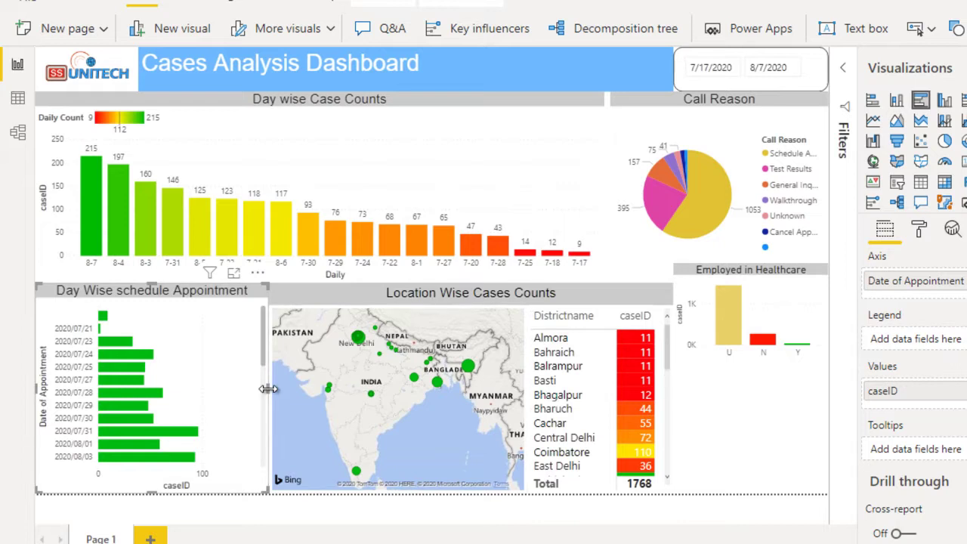
drag(268, 388, 240, 389)
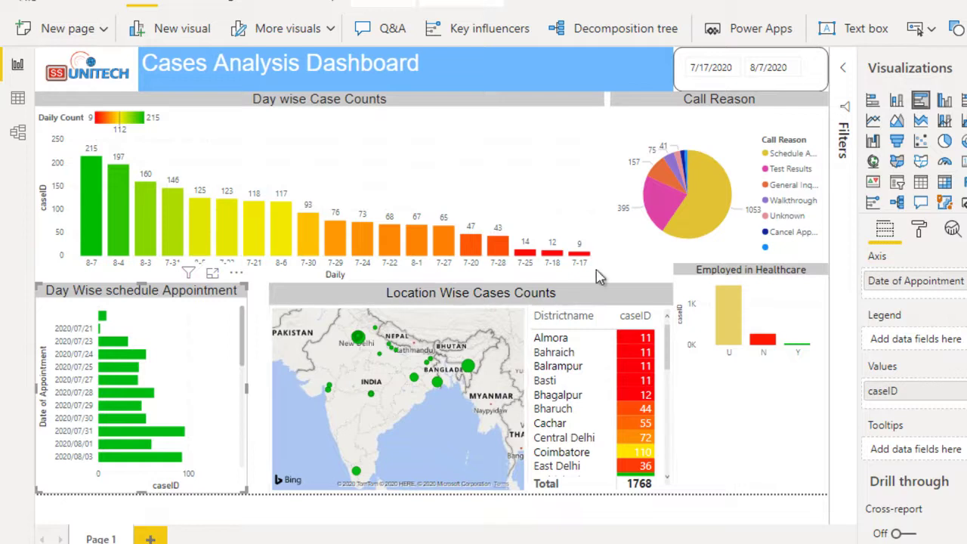
drag(260, 296, 682, 530)
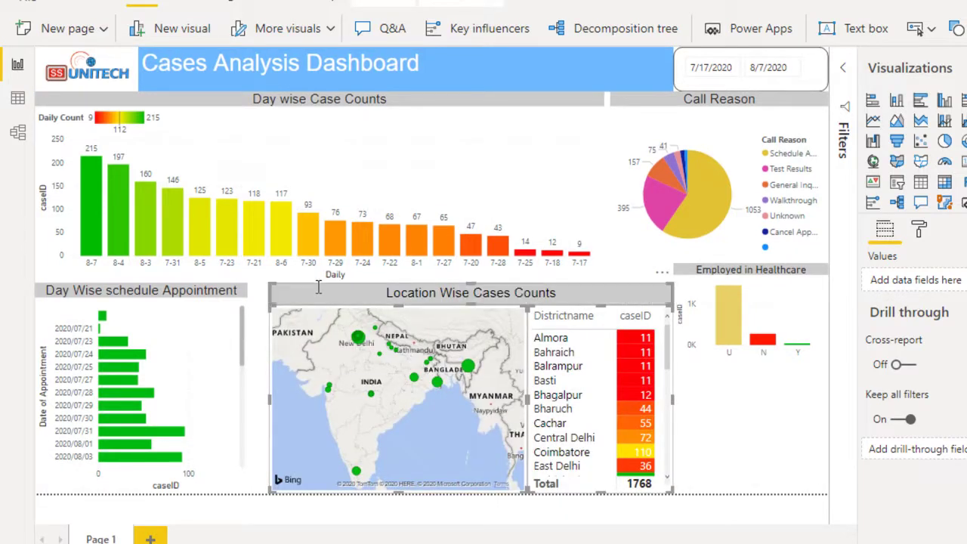
drag(285, 293, 268, 293)
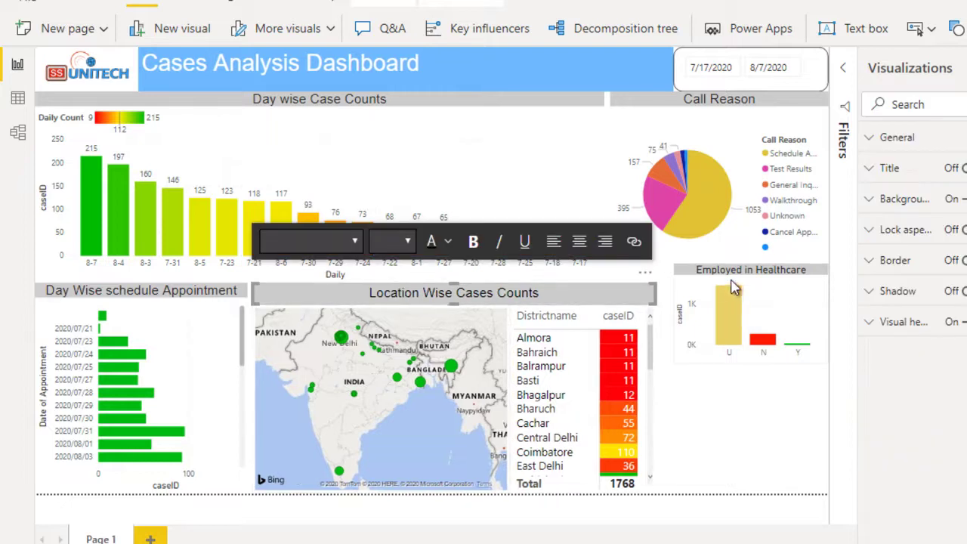
Widen the Employed in Healthcare chart toward the district matrix and make it slightly taller.
click(764, 281)
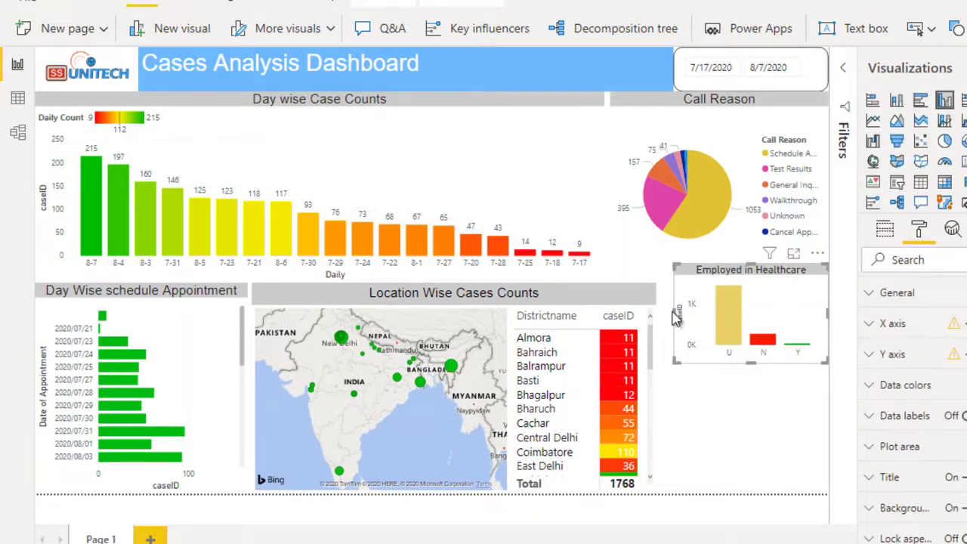
drag(674, 311, 662, 320)
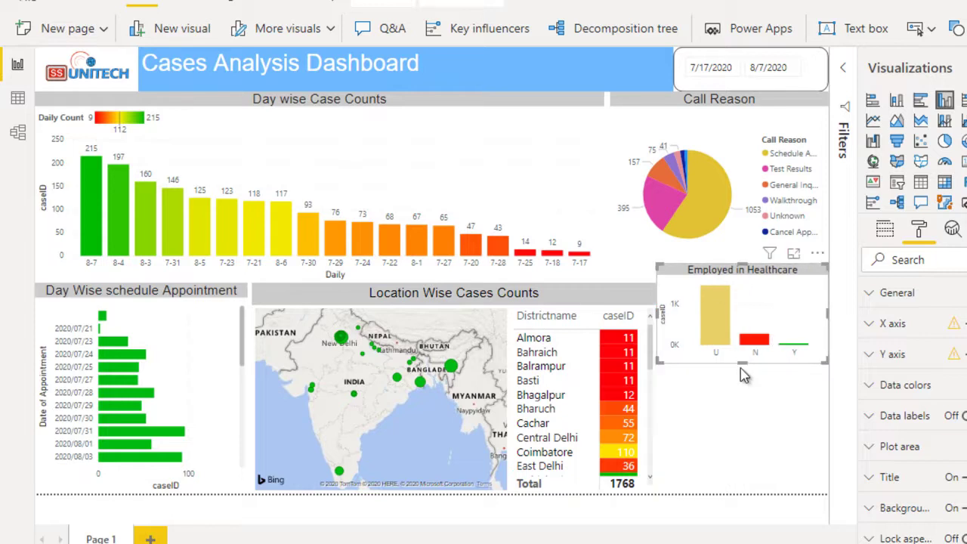
drag(742, 364, 744, 371)
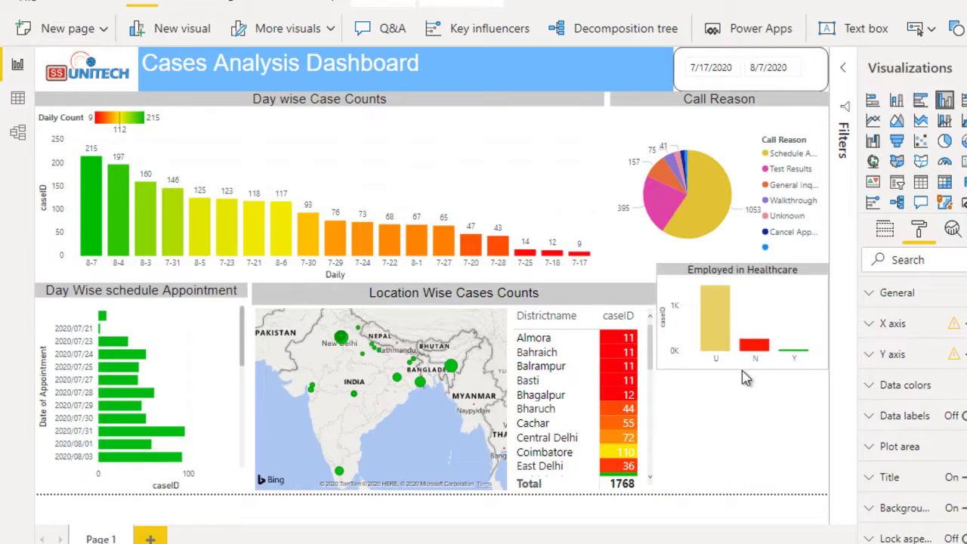
Add an empty donut chart below the Employed in Healthcare chart and check the finished report's First Covid Test donut for reference.
click(740, 398)
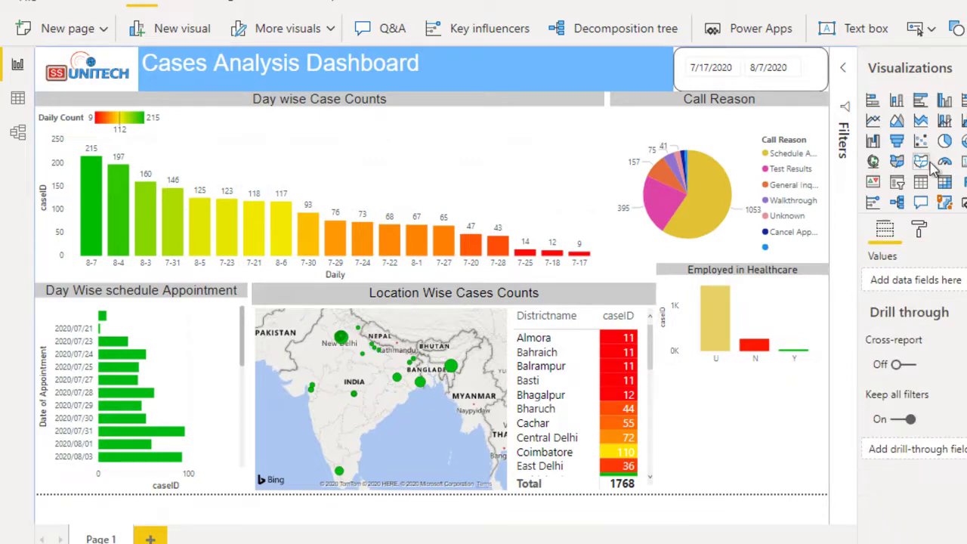
click(962, 141)
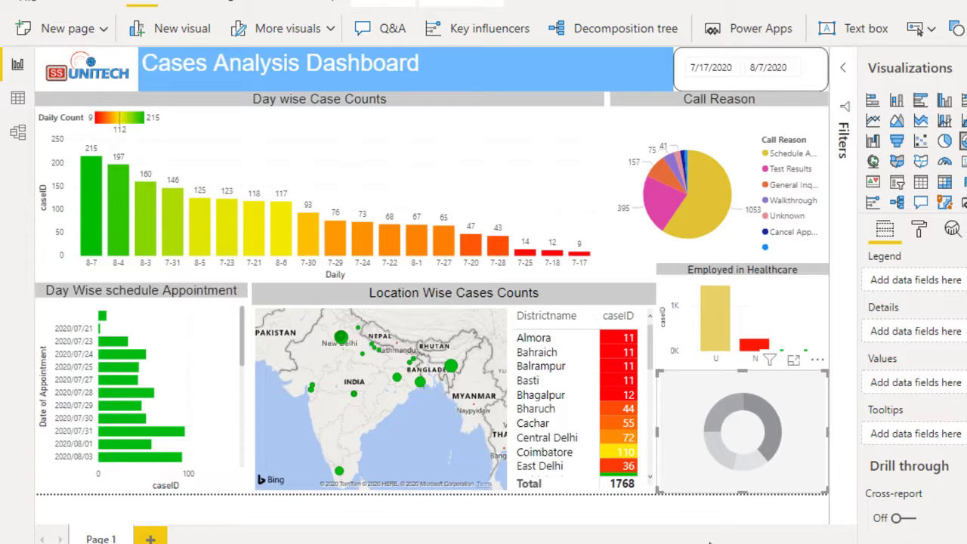
click(647, 528)
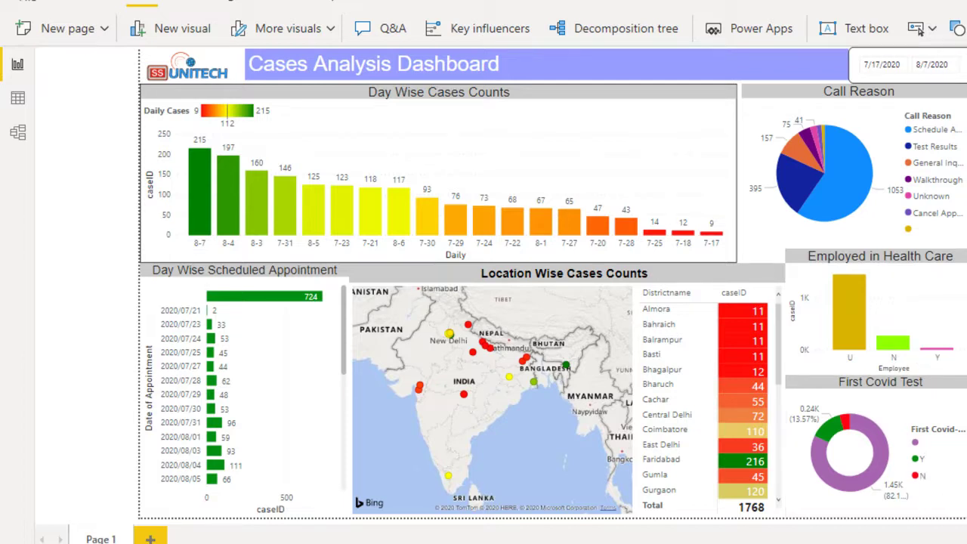
click(835, 505)
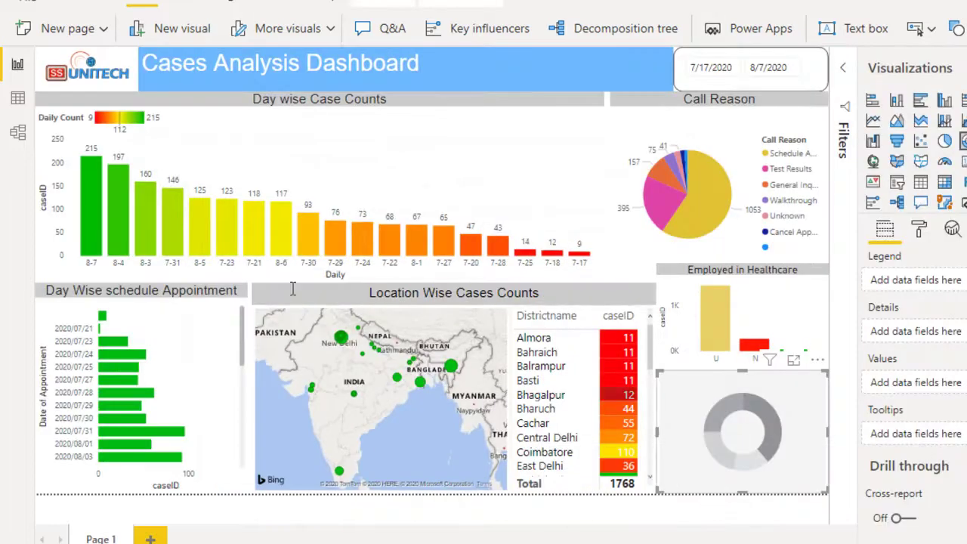
Check the distinct values of the First Covid-19 Test? column in the Cases table without applying a filter.
click(19, 102)
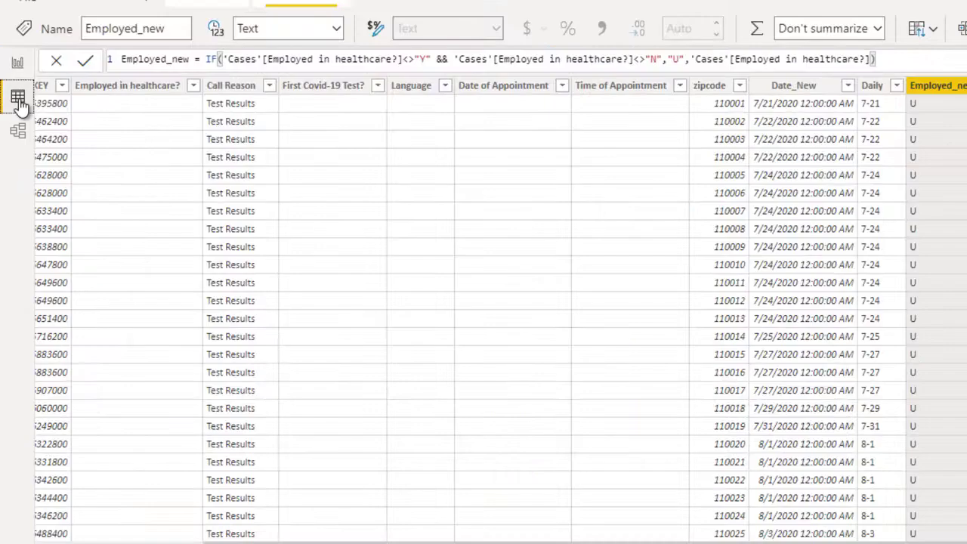
click(378, 86)
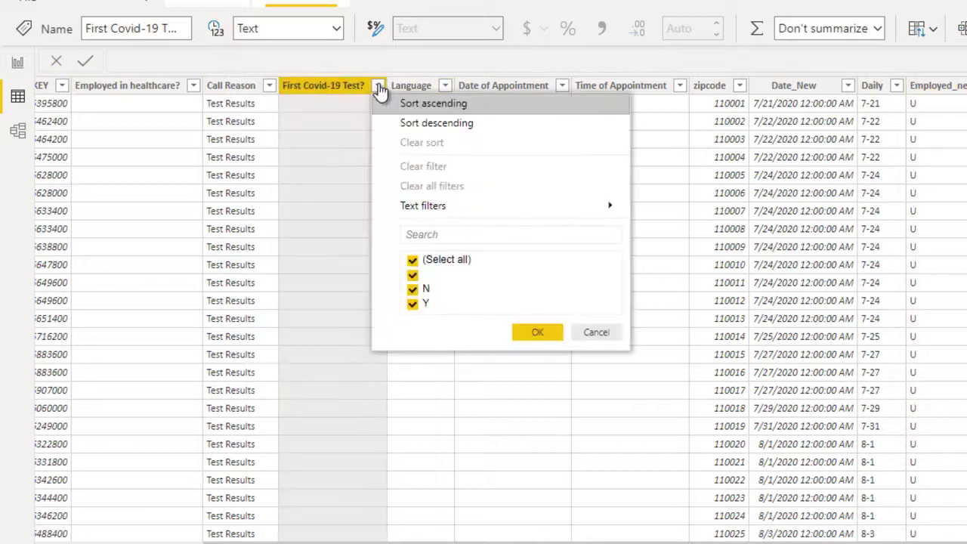
click(353, 89)
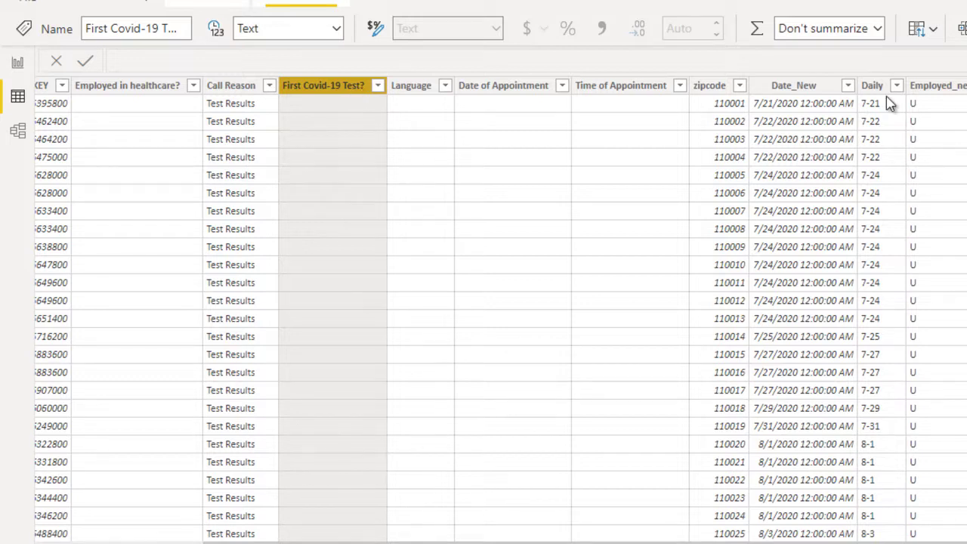
Create a calculated column Covid_Test in the Cases table, starting its IF formula with the condition 'Cases'[First Covid-19 Test?]<>"Y".
click(960, 28)
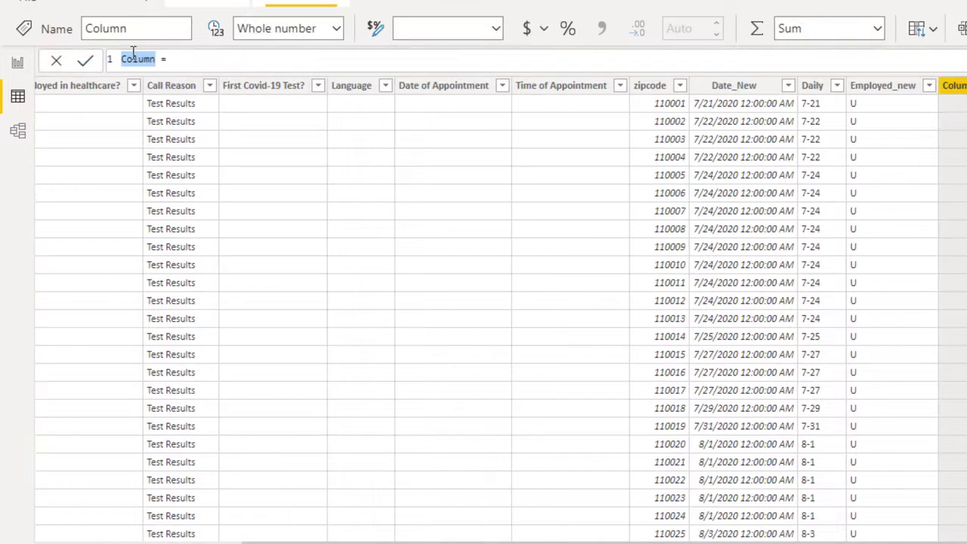
text(Covid_Test = )
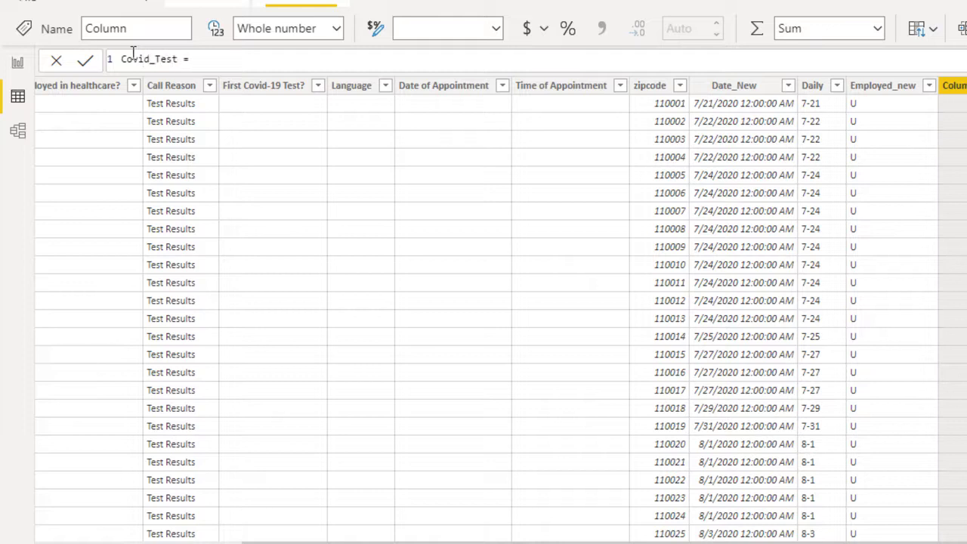
text(IF()
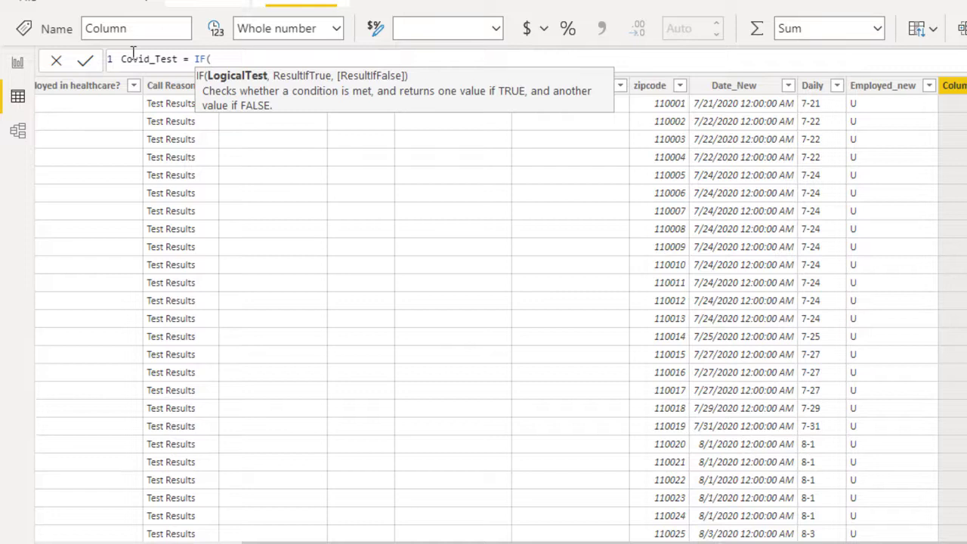
text(')
key(Tab)
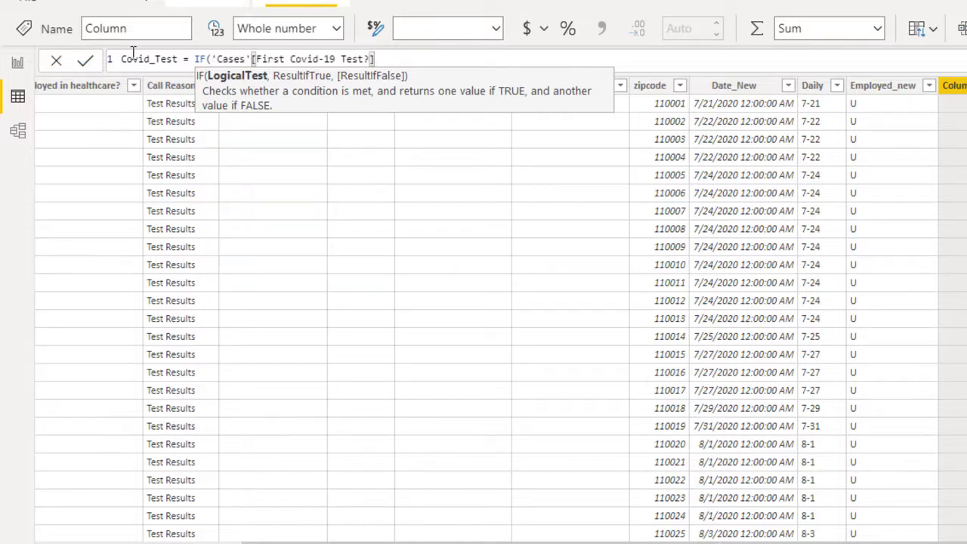
text(<>"")
text(Y)
Extend the Covid_Test condition with && 'Cases'[First Covid-19 Test?]<>"N" and begin a text value for the true result.
text( && )
text(Fir)
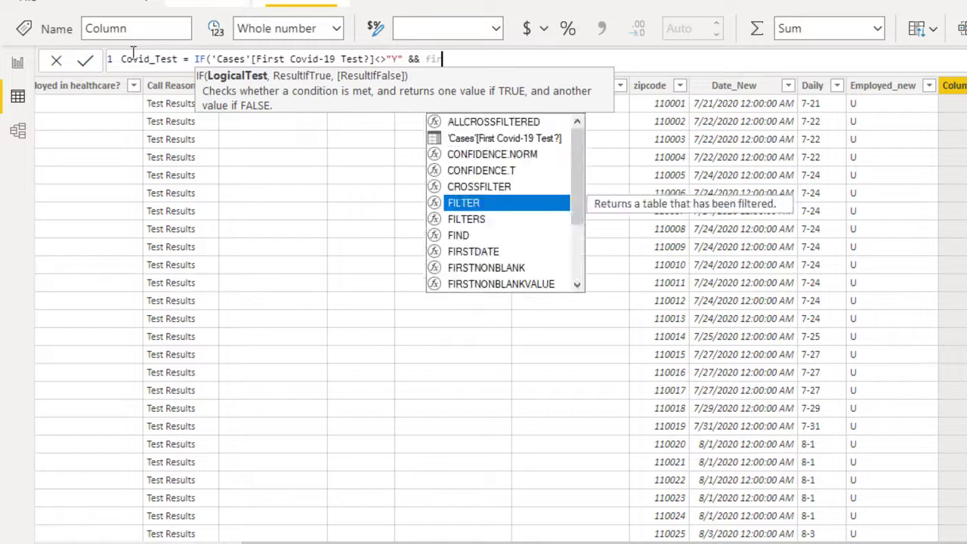
key(Up)
key(Tab)
text(<>")
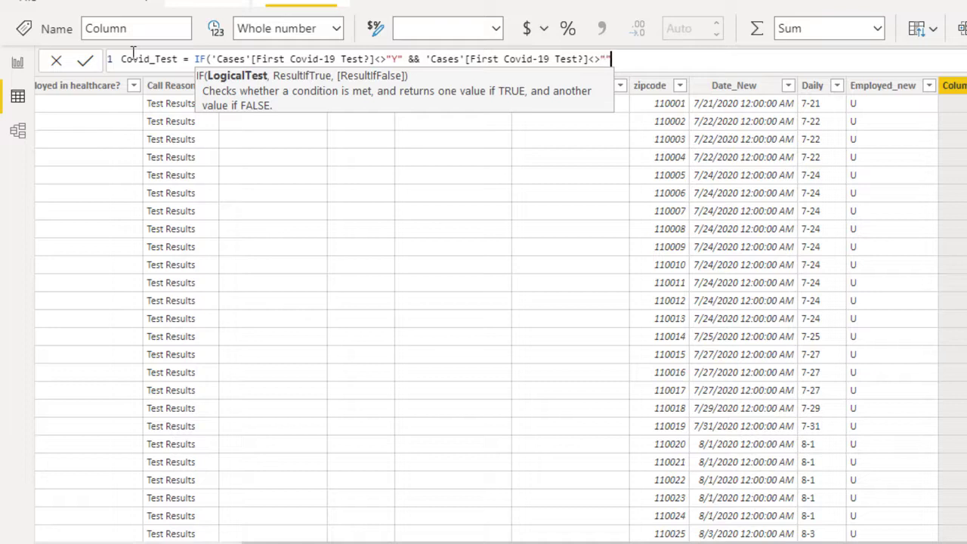
text(N","")
Finish the Covid_Test formula with "UN" as the true result and 'Cases'[First Covid-19 Test?] as the false result, and check the column's distinct values.
text(UN)
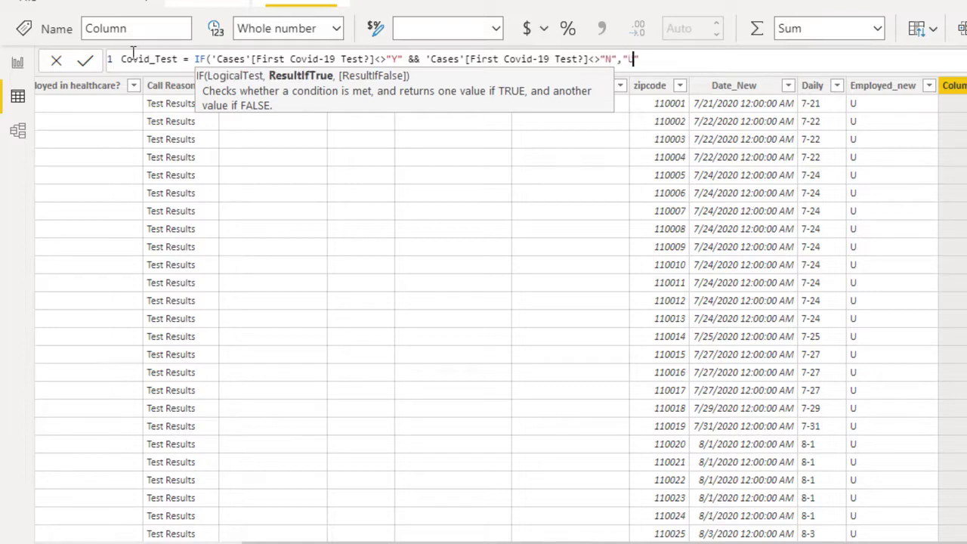
text(,)
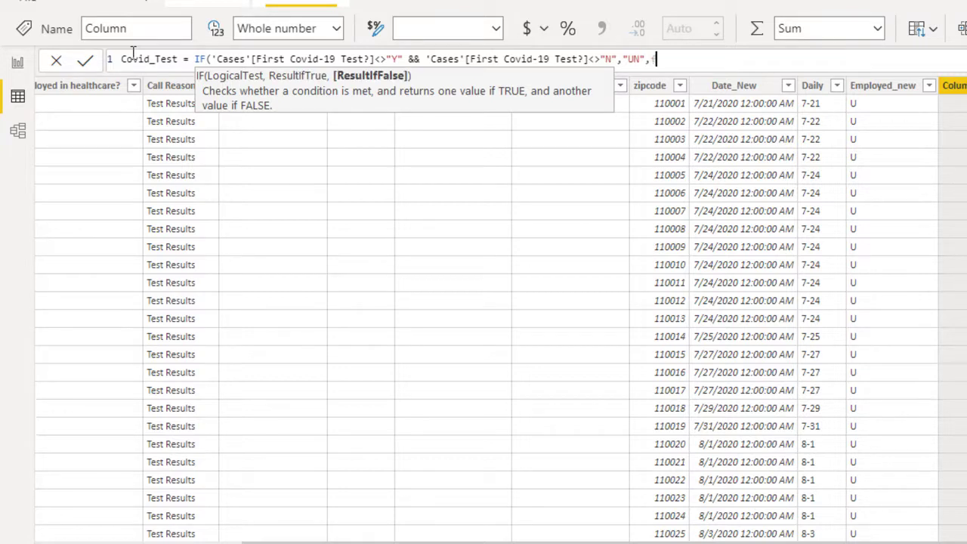
text(first)
key(Up)
key(Tab)
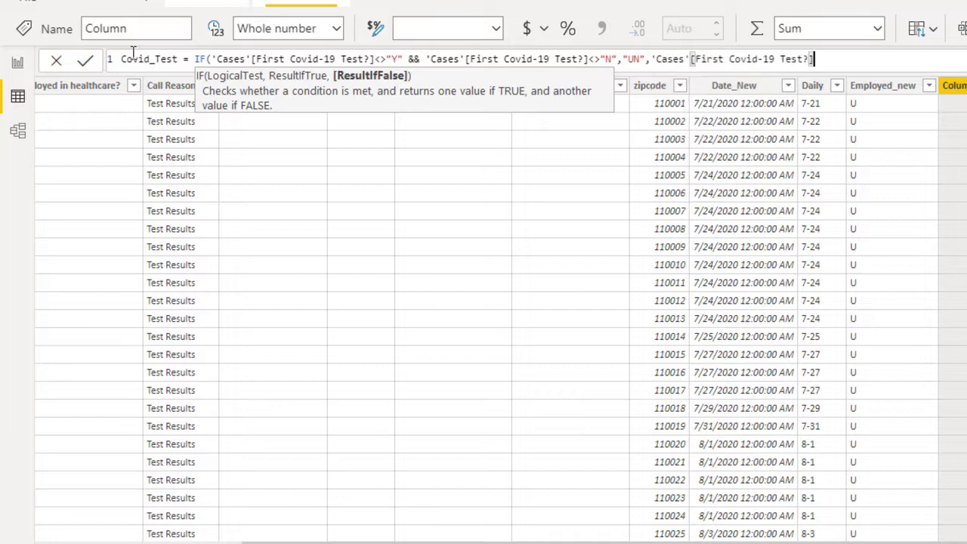
text())
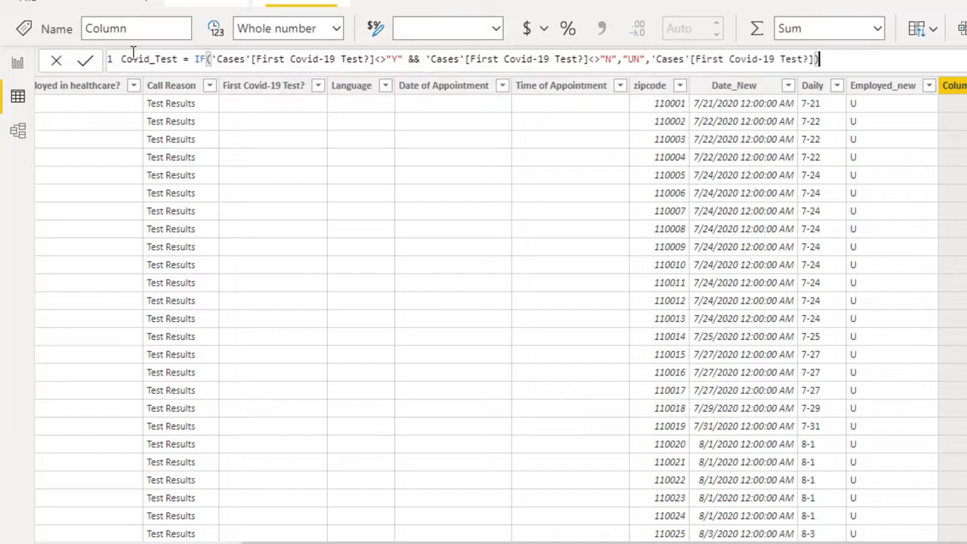
key(Return)
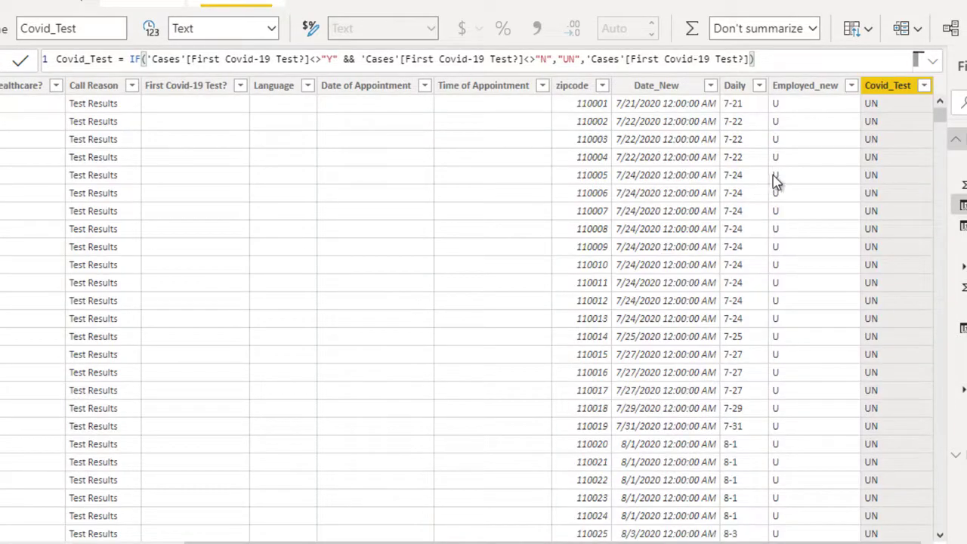
click(925, 86)
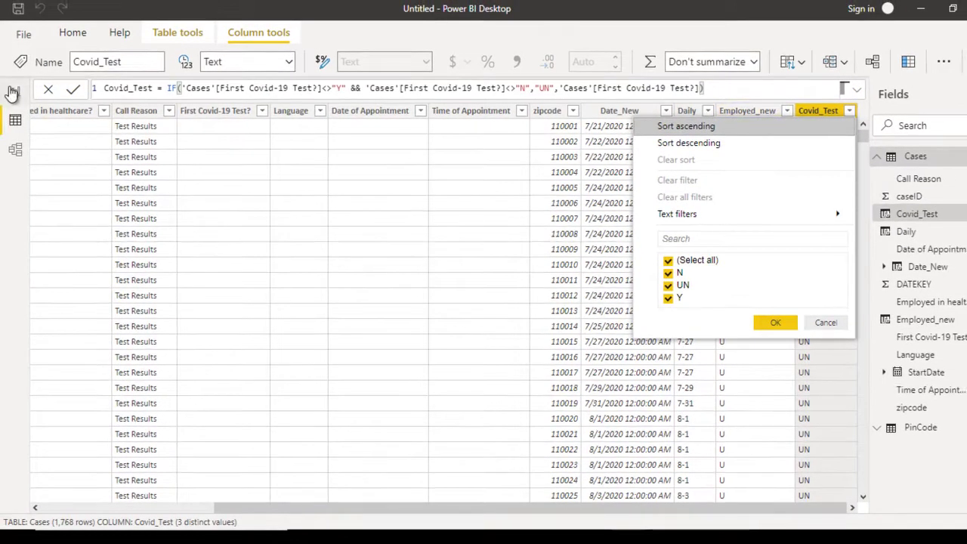
Fill the empty donut chart on the report page with Covid_Test as legend and caseID as values.
click(13, 94)
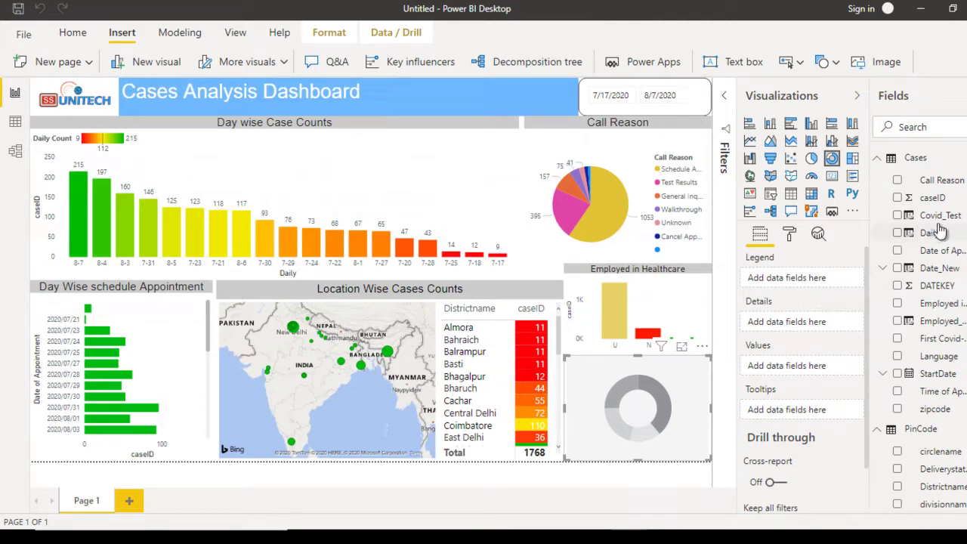
click(899, 217)
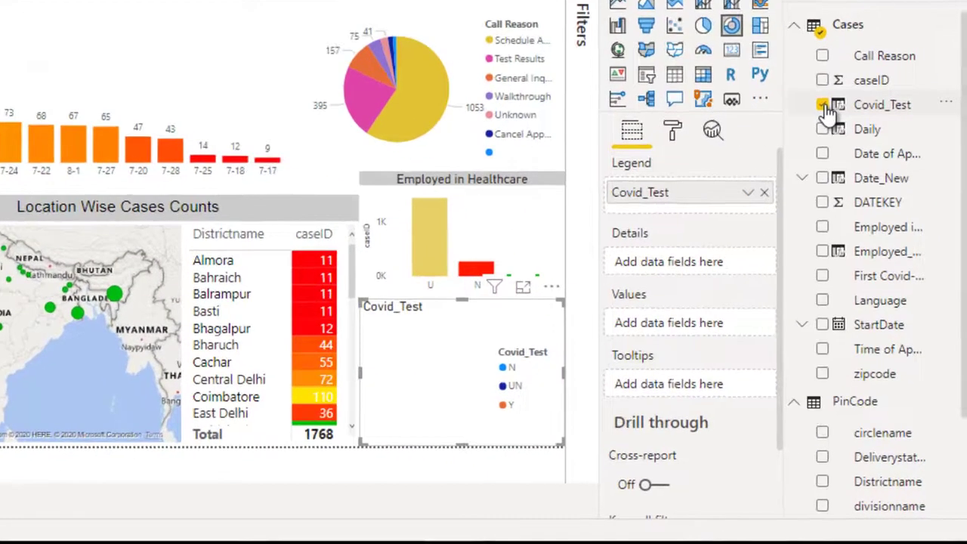
click(821, 81)
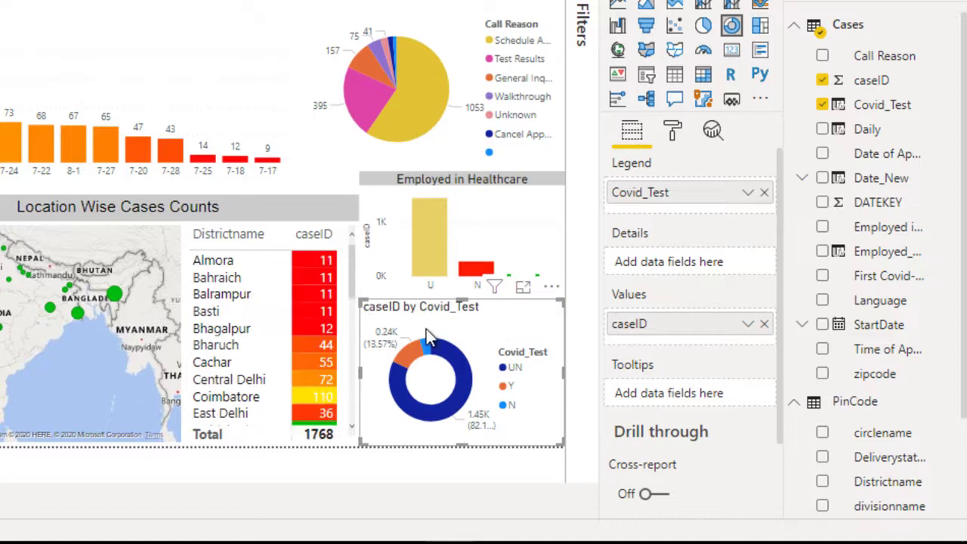
Set the donut chart's detail labels to the Data value style with display units None.
click(678, 136)
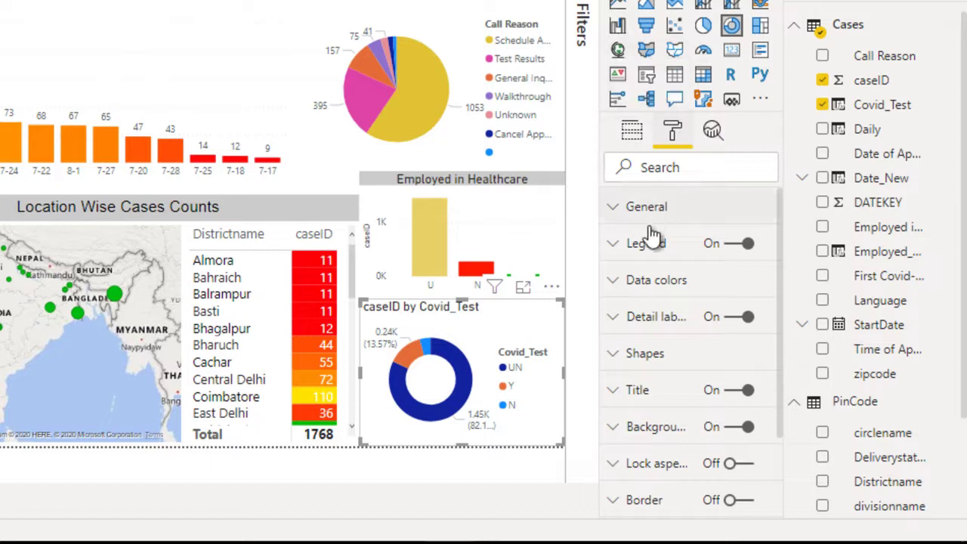
click(670, 318)
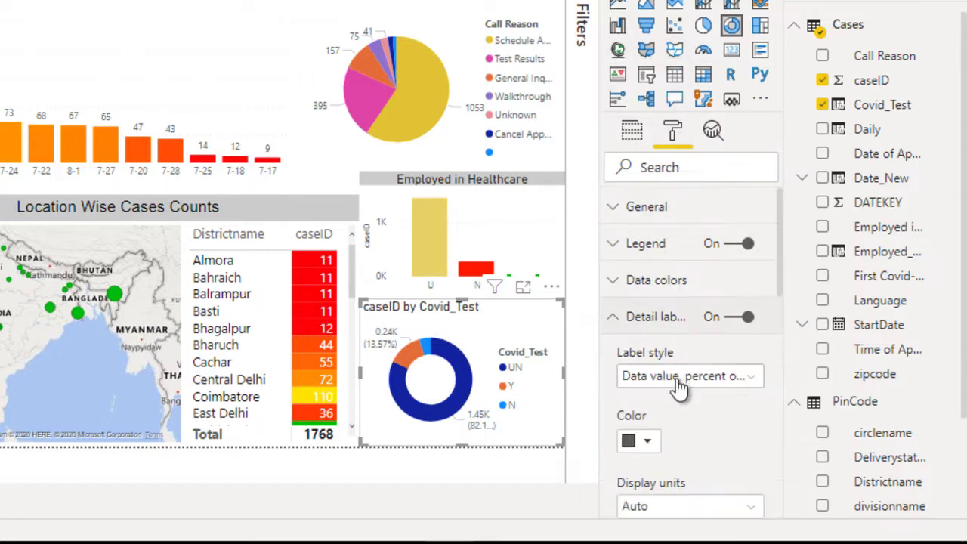
click(679, 386)
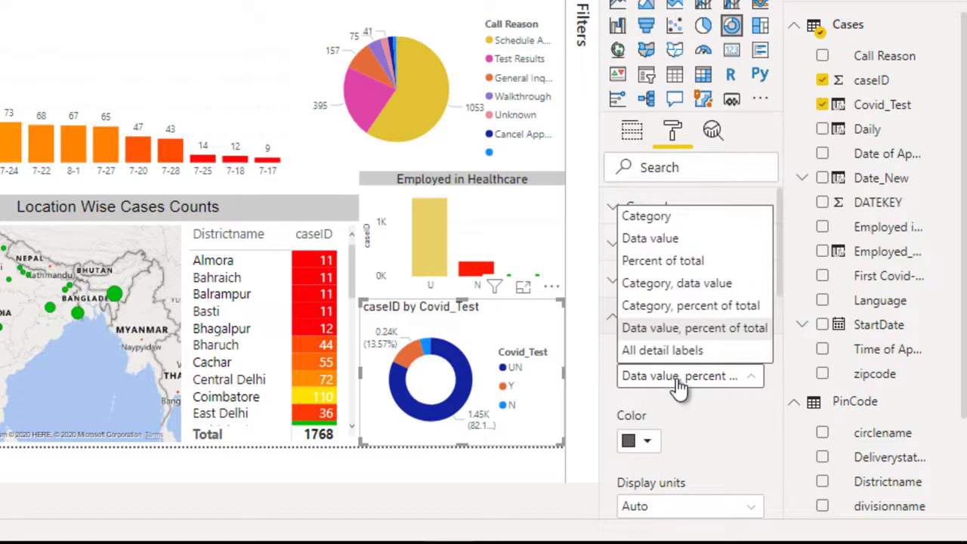
click(657, 239)
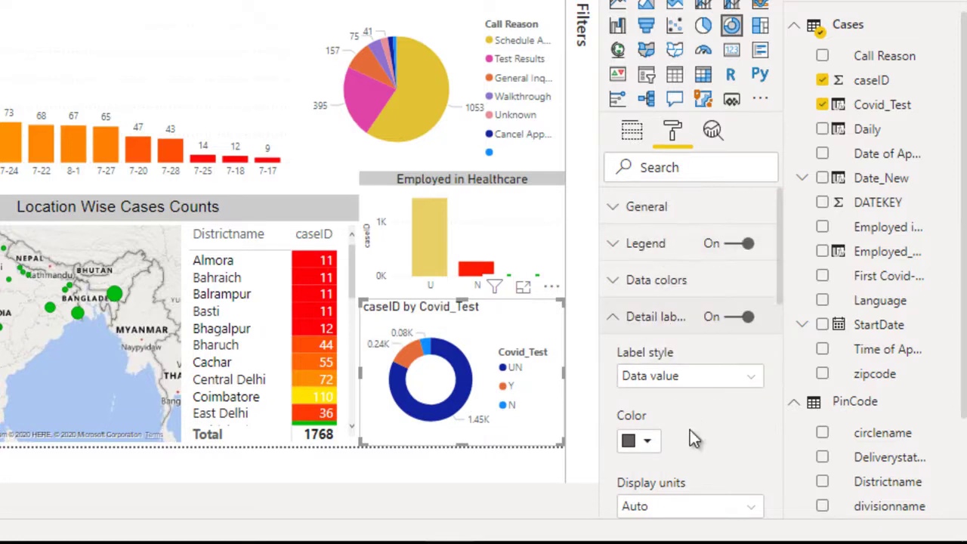
click(669, 507)
click(674, 393)
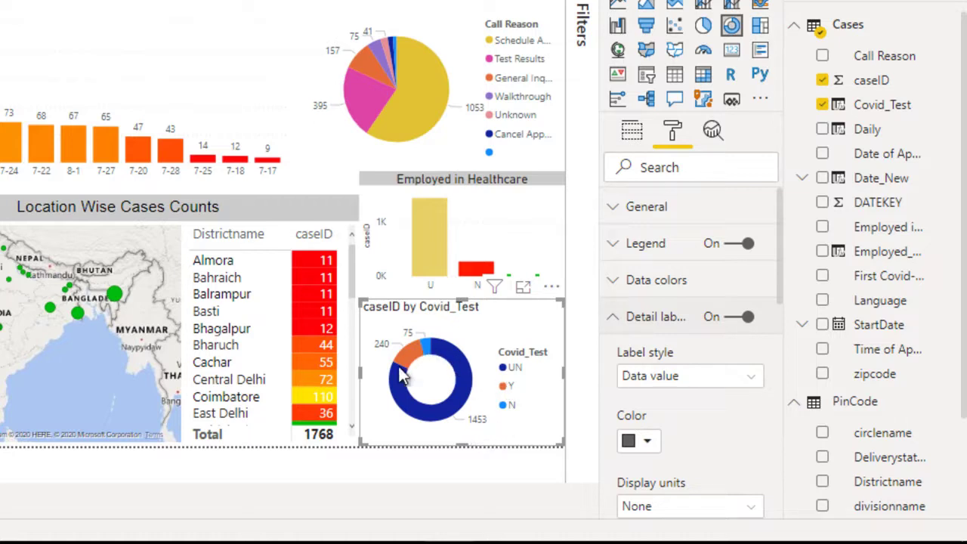
click(633, 317)
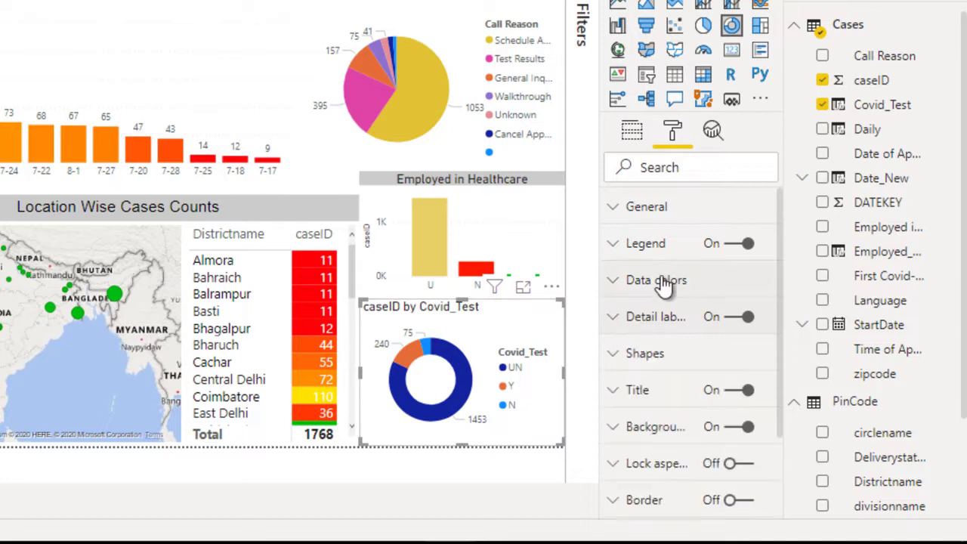
Color the donut's Y slice green, the N slice red (#ff1900) and the UN slice golden yellow.
click(663, 283)
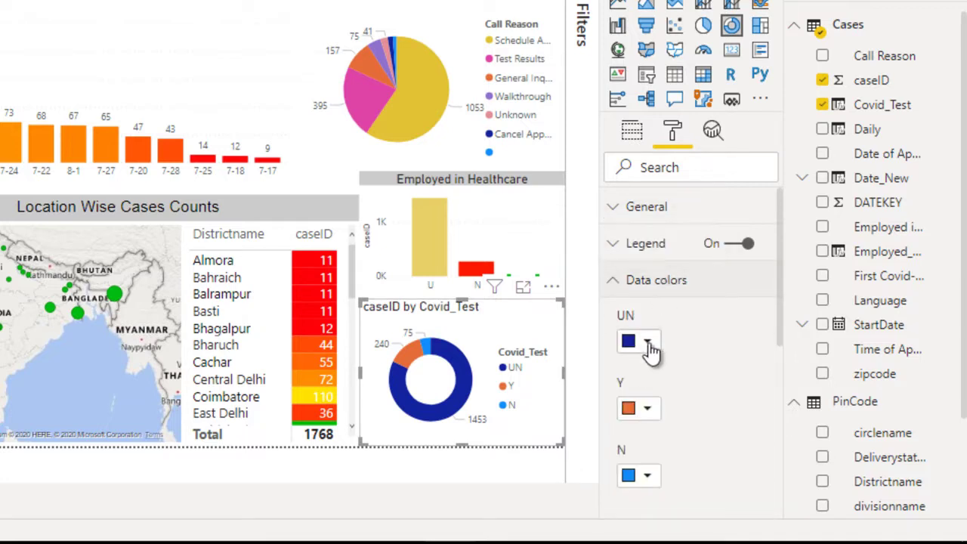
click(646, 408)
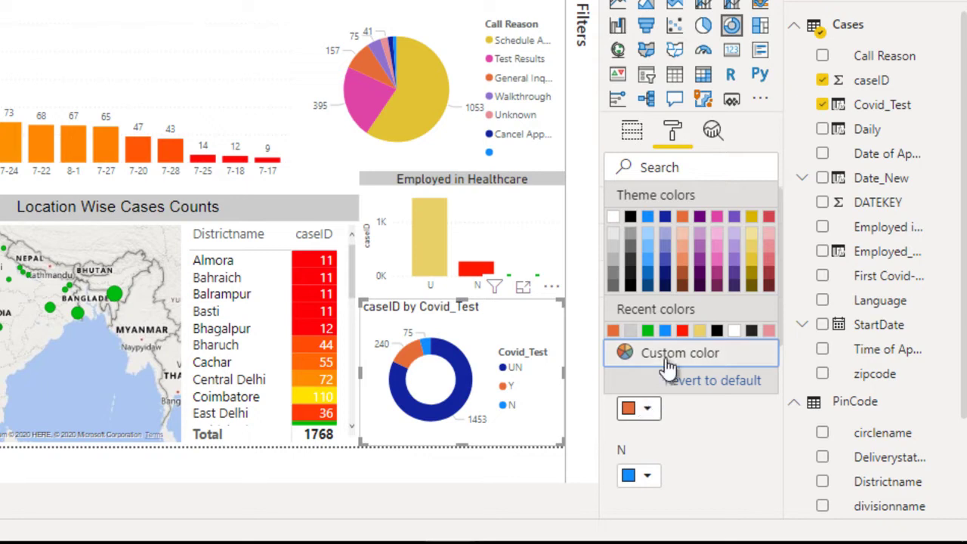
click(647, 331)
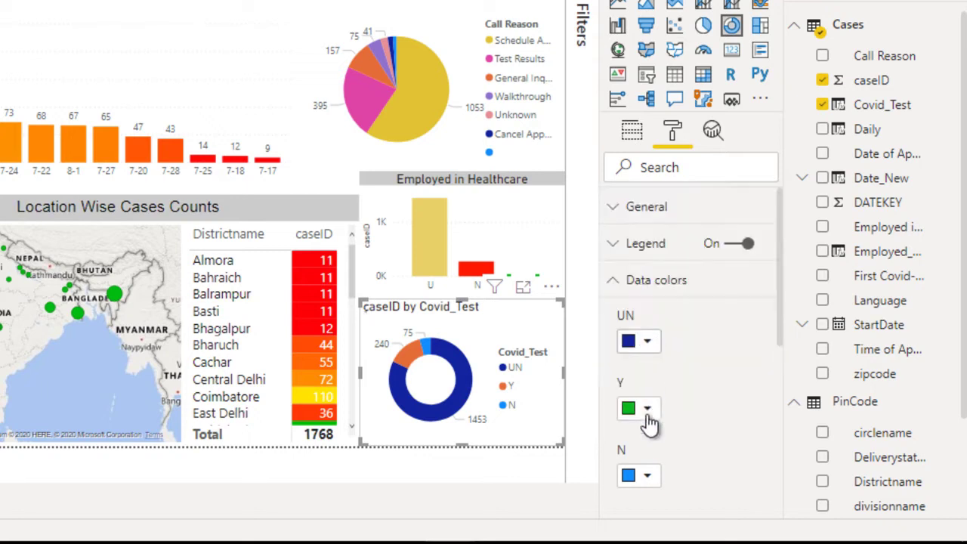
click(648, 478)
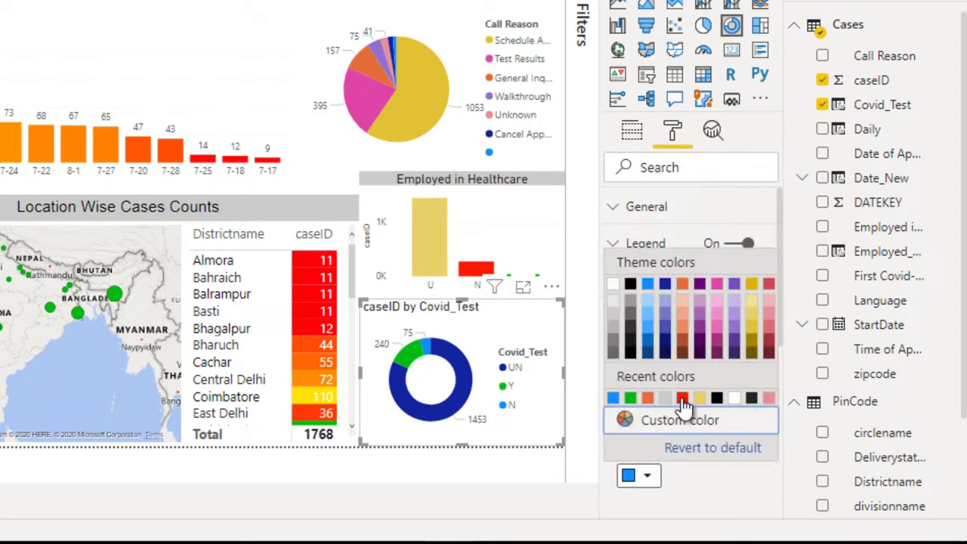
click(682, 400)
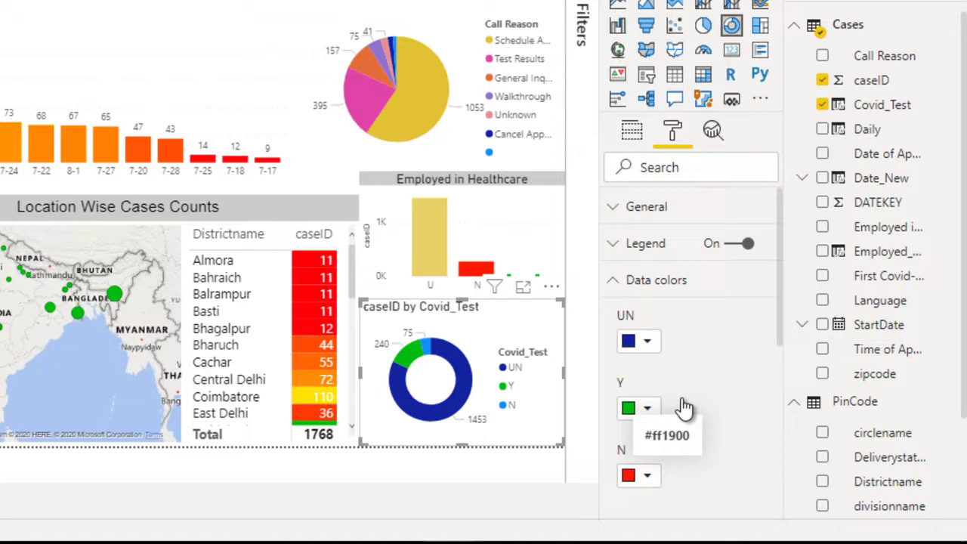
click(634, 345)
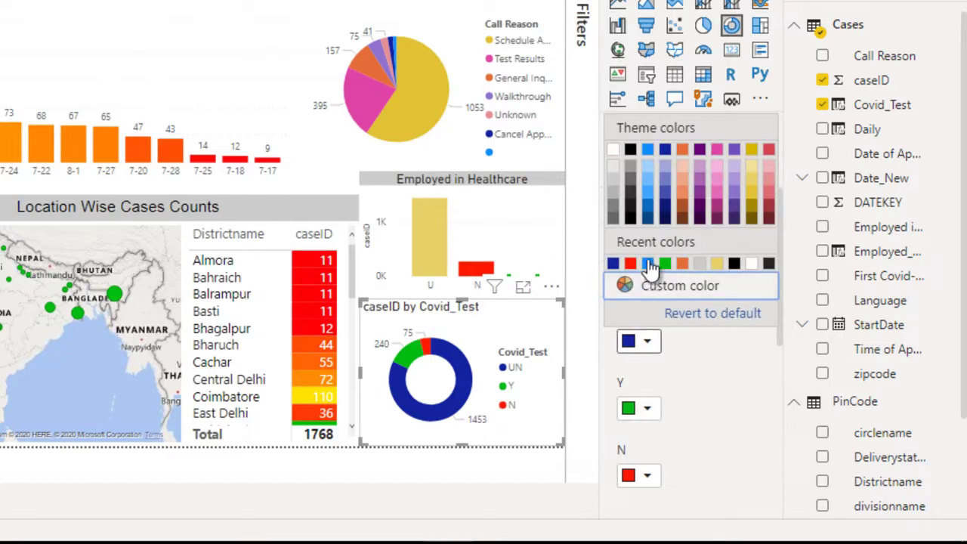
click(753, 200)
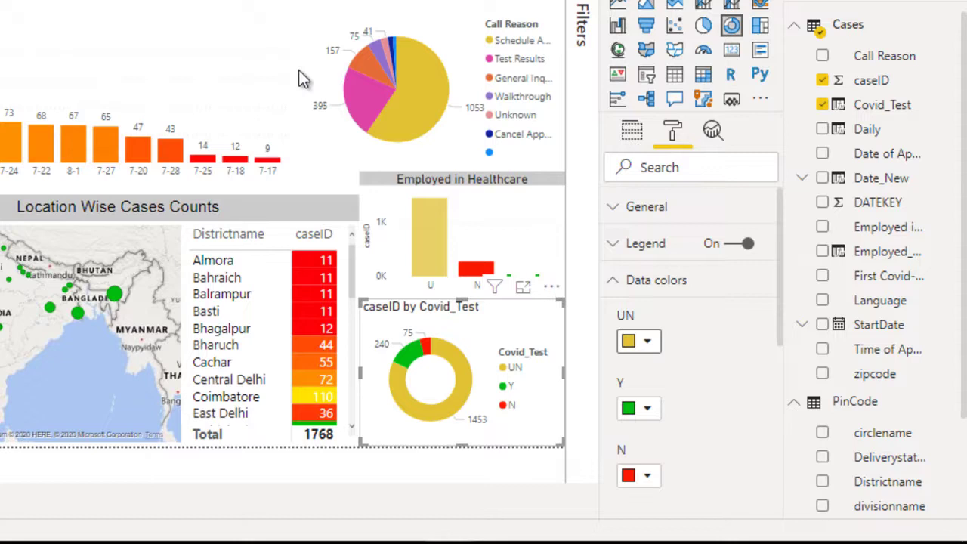
click(298, 69)
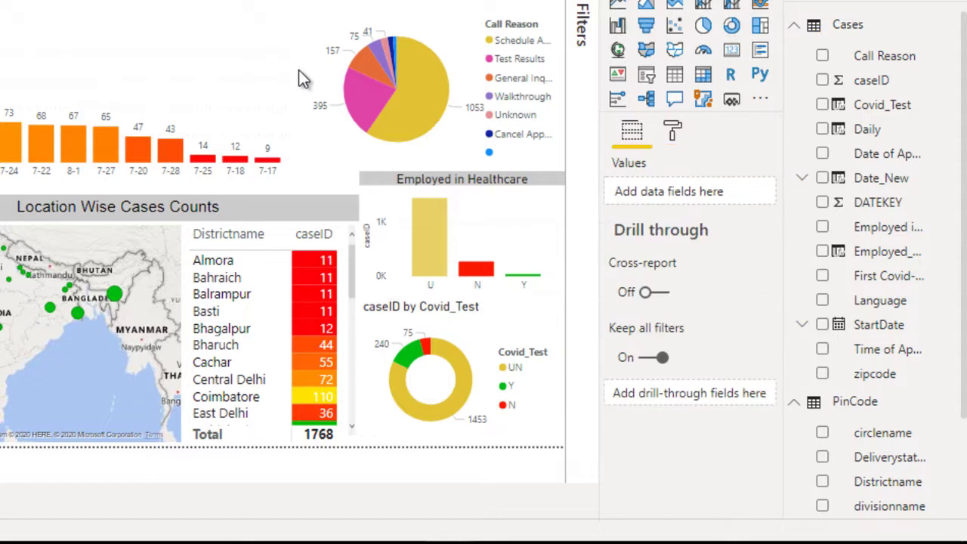
Replace the donut chart's title text with Covid Test.
click(467, 316)
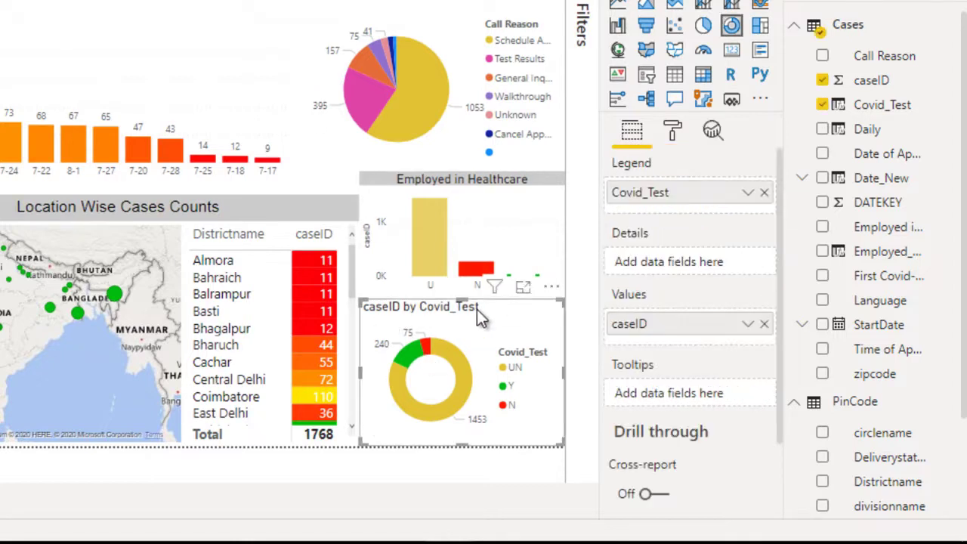
click(672, 136)
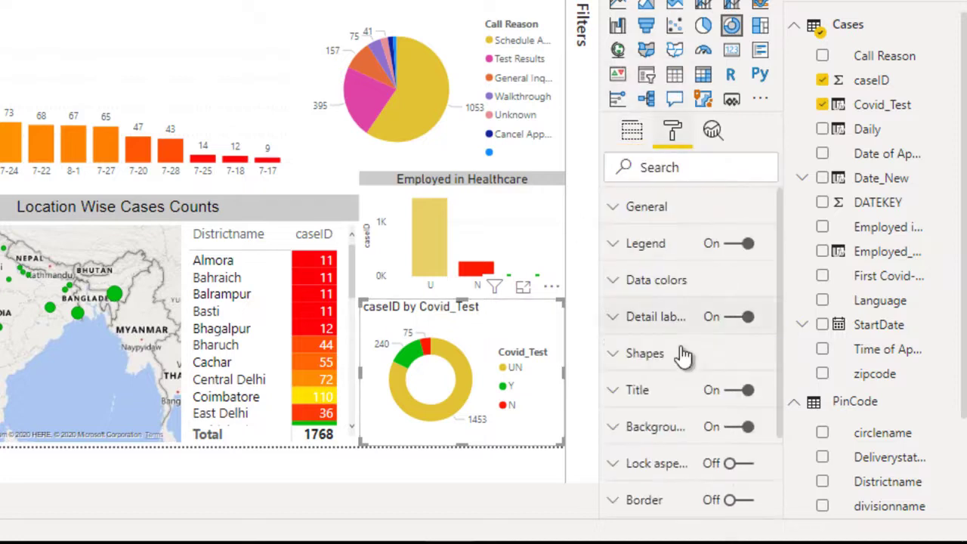
click(658, 405)
click(685, 450)
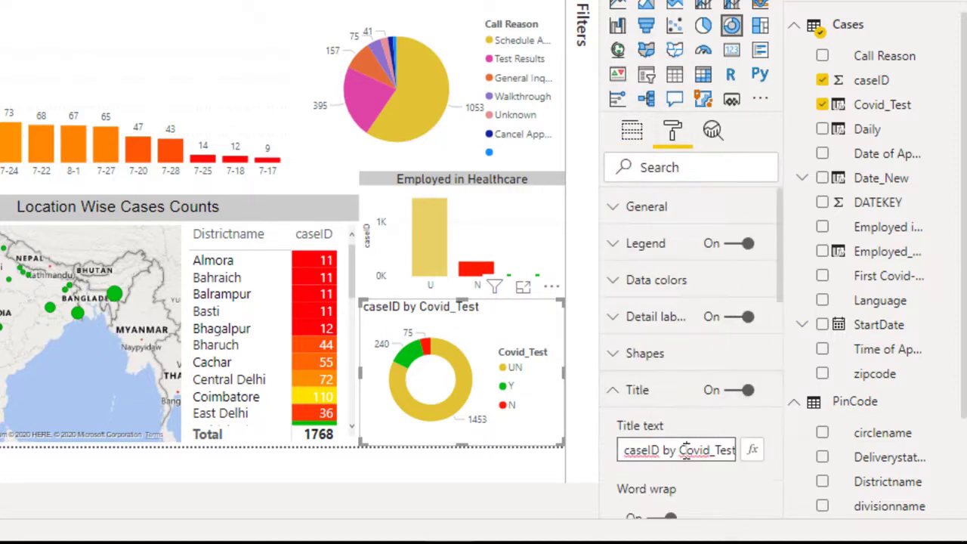
key(ctrl+a)
key(BackSpace)
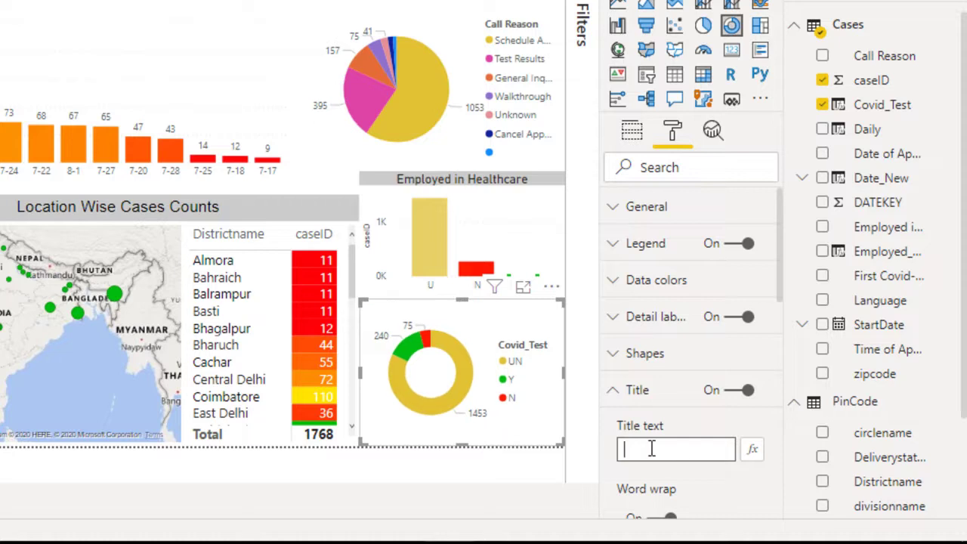
text(Co)
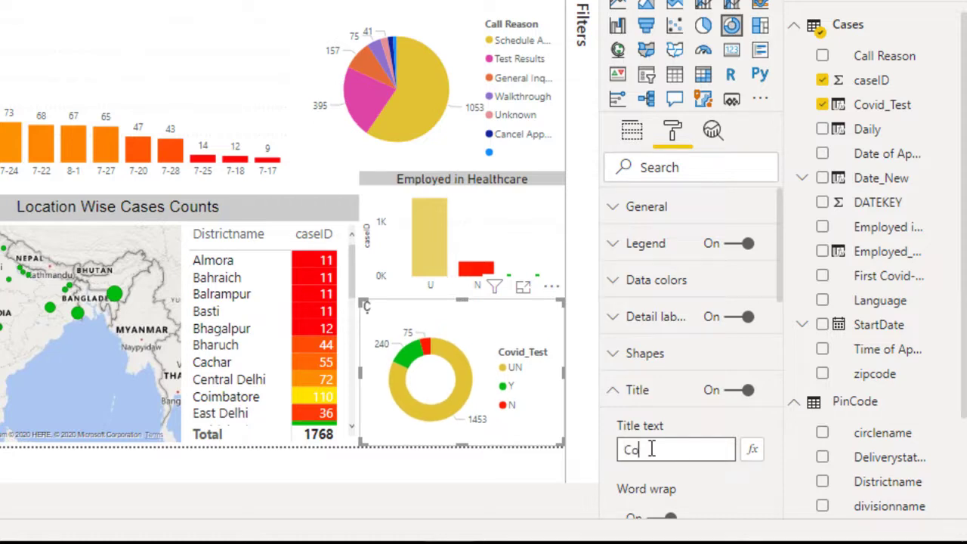
text(vid Test)
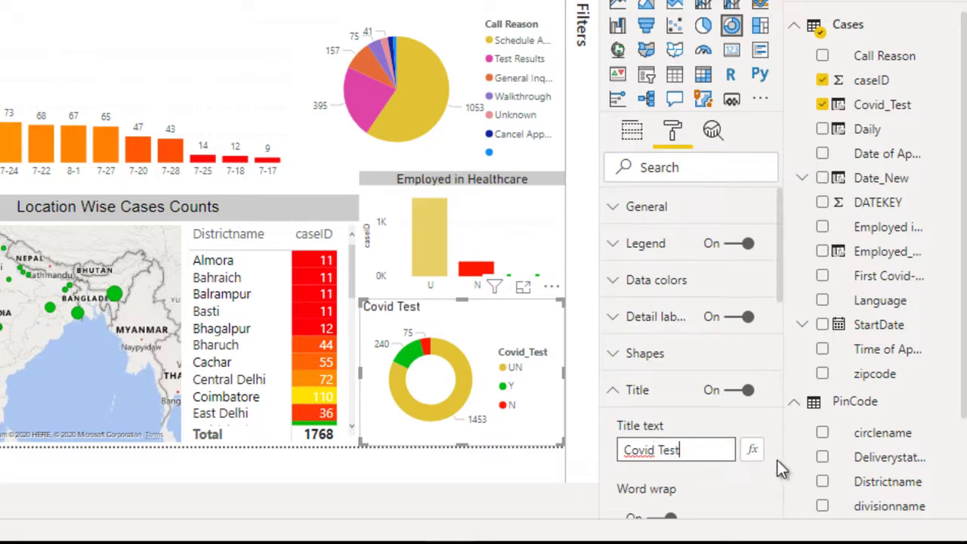
Give the Covid Test title a light grey background and center alignment.
scroll(780, 461, down, 3)
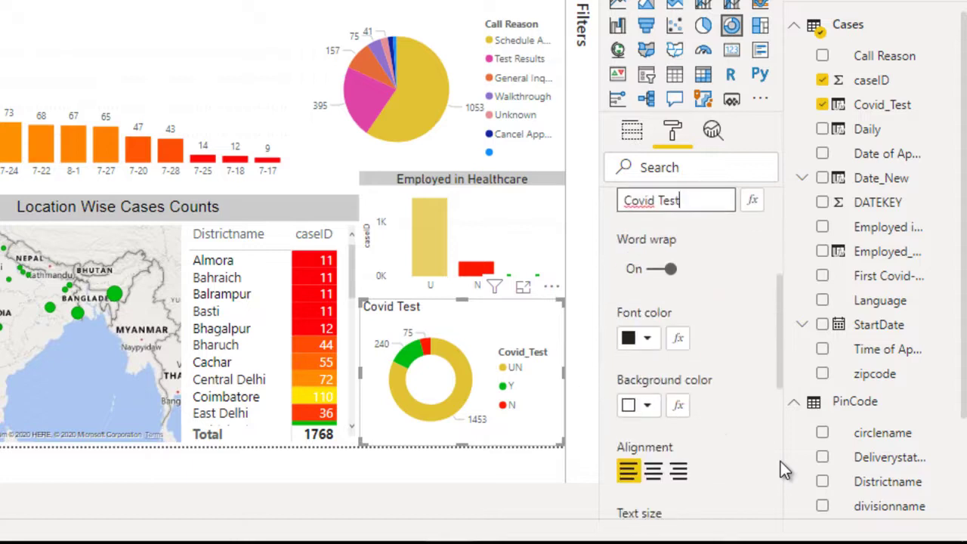
click(643, 406)
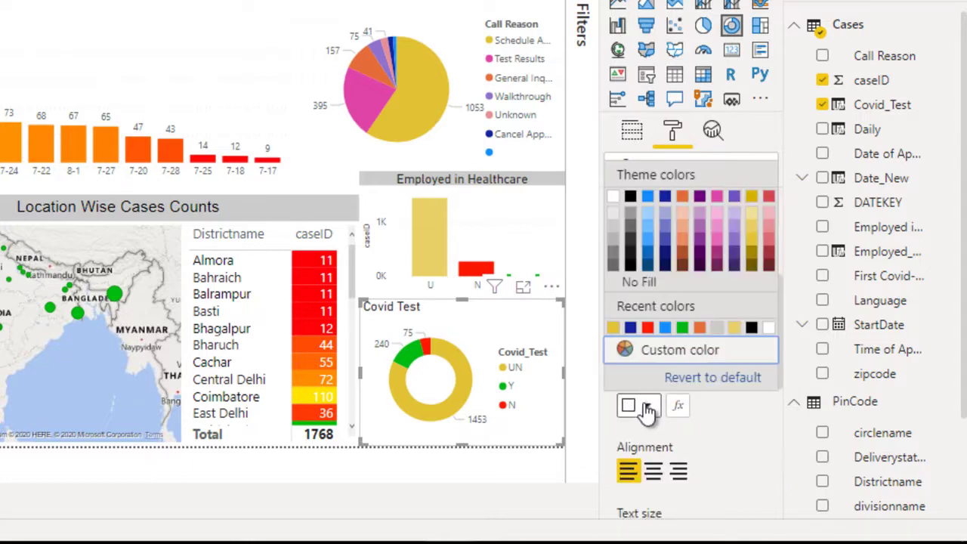
click(611, 233)
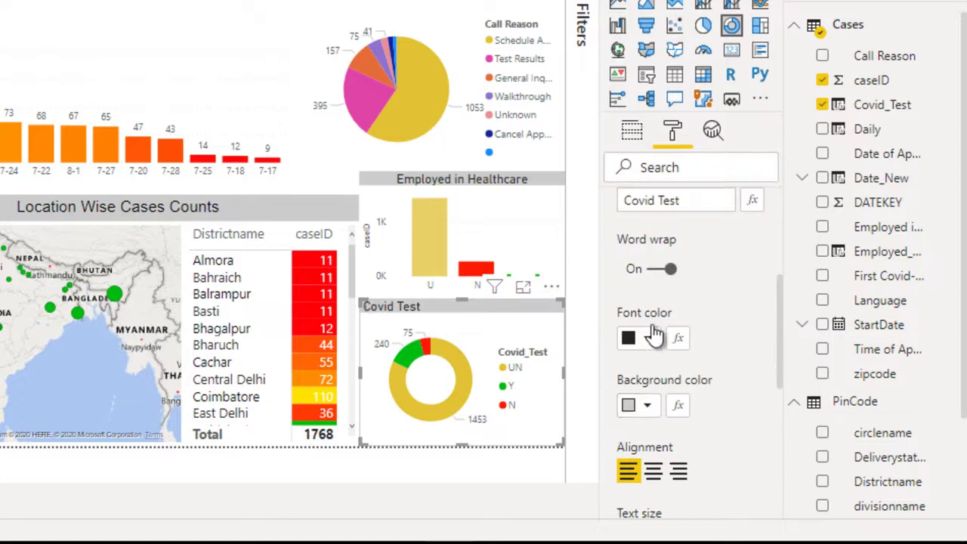
click(654, 472)
scroll(781, 465, down, 3)
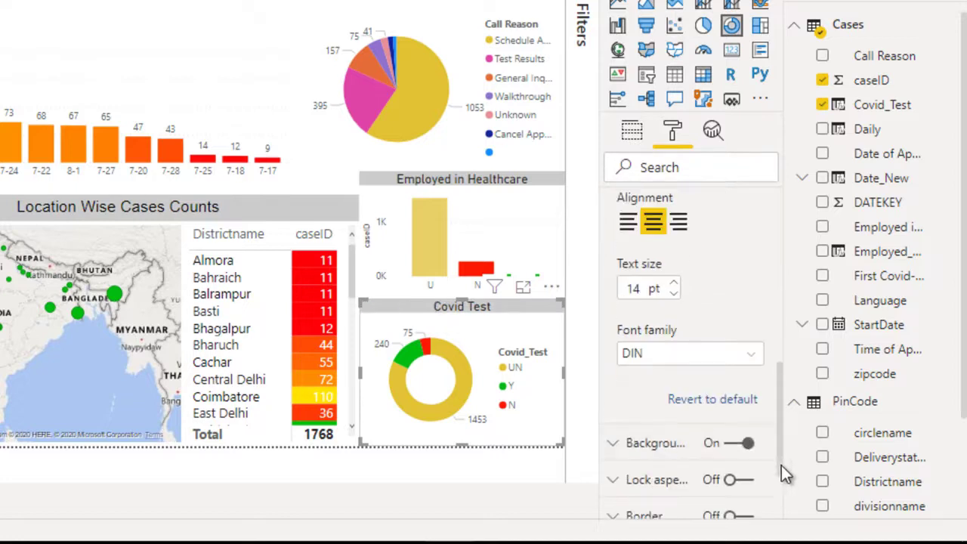
Set the Covid Test title to Arial at 15 pt and collapse the Visualizations pane to enlarge the report canvas.
click(696, 361)
scroll(668, 53, up, 1)
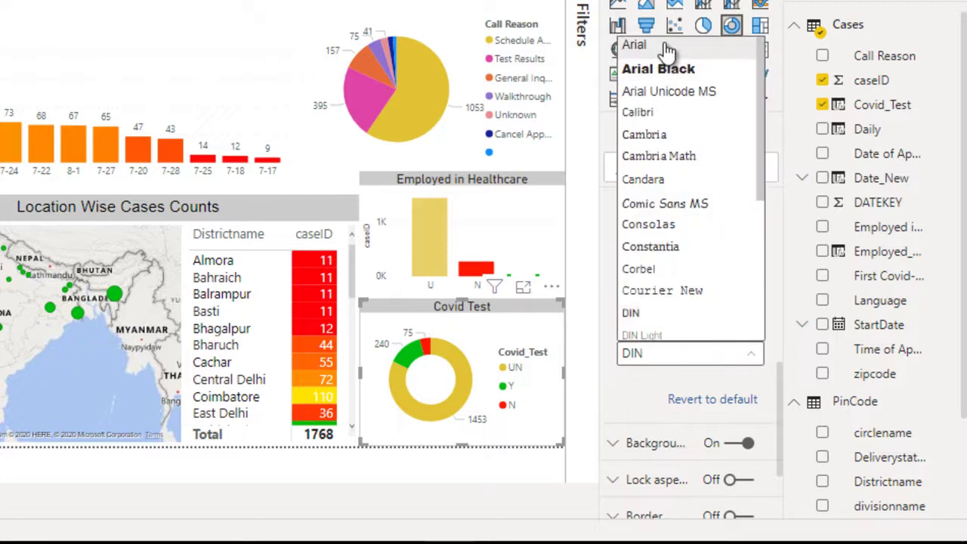
click(666, 47)
click(674, 287)
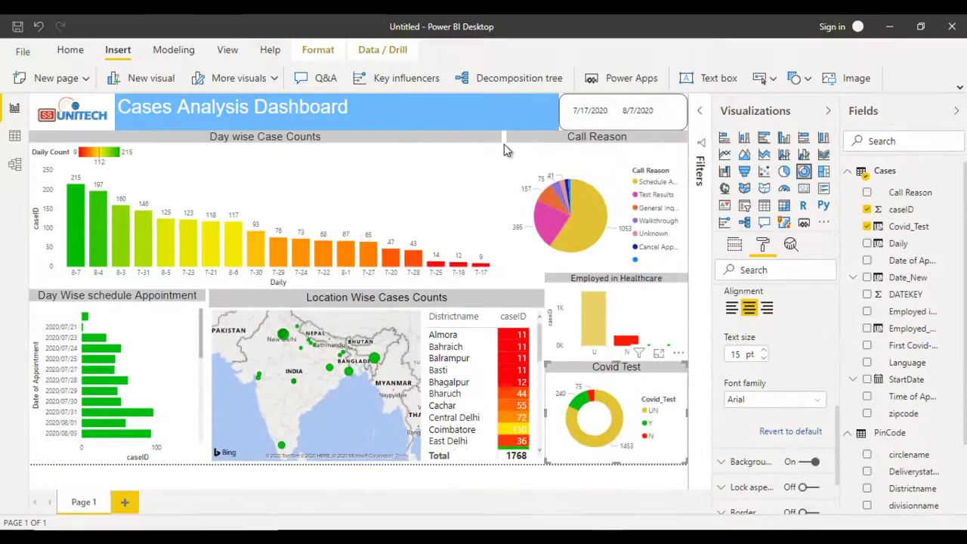
click(504, 143)
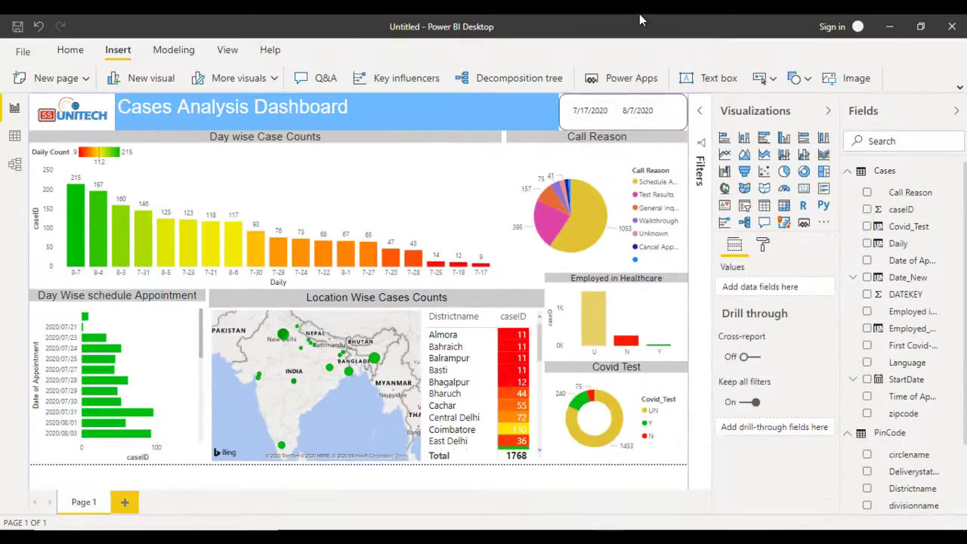
click(830, 109)
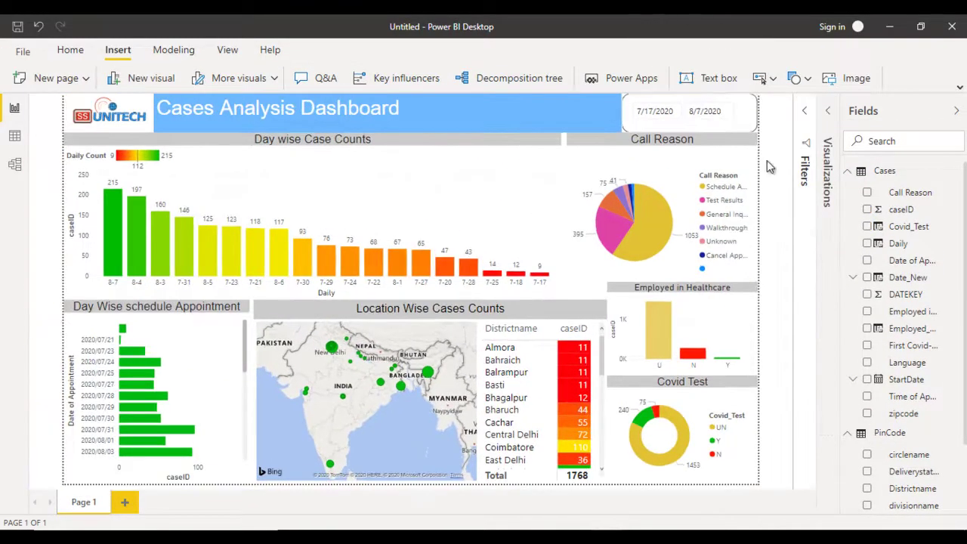